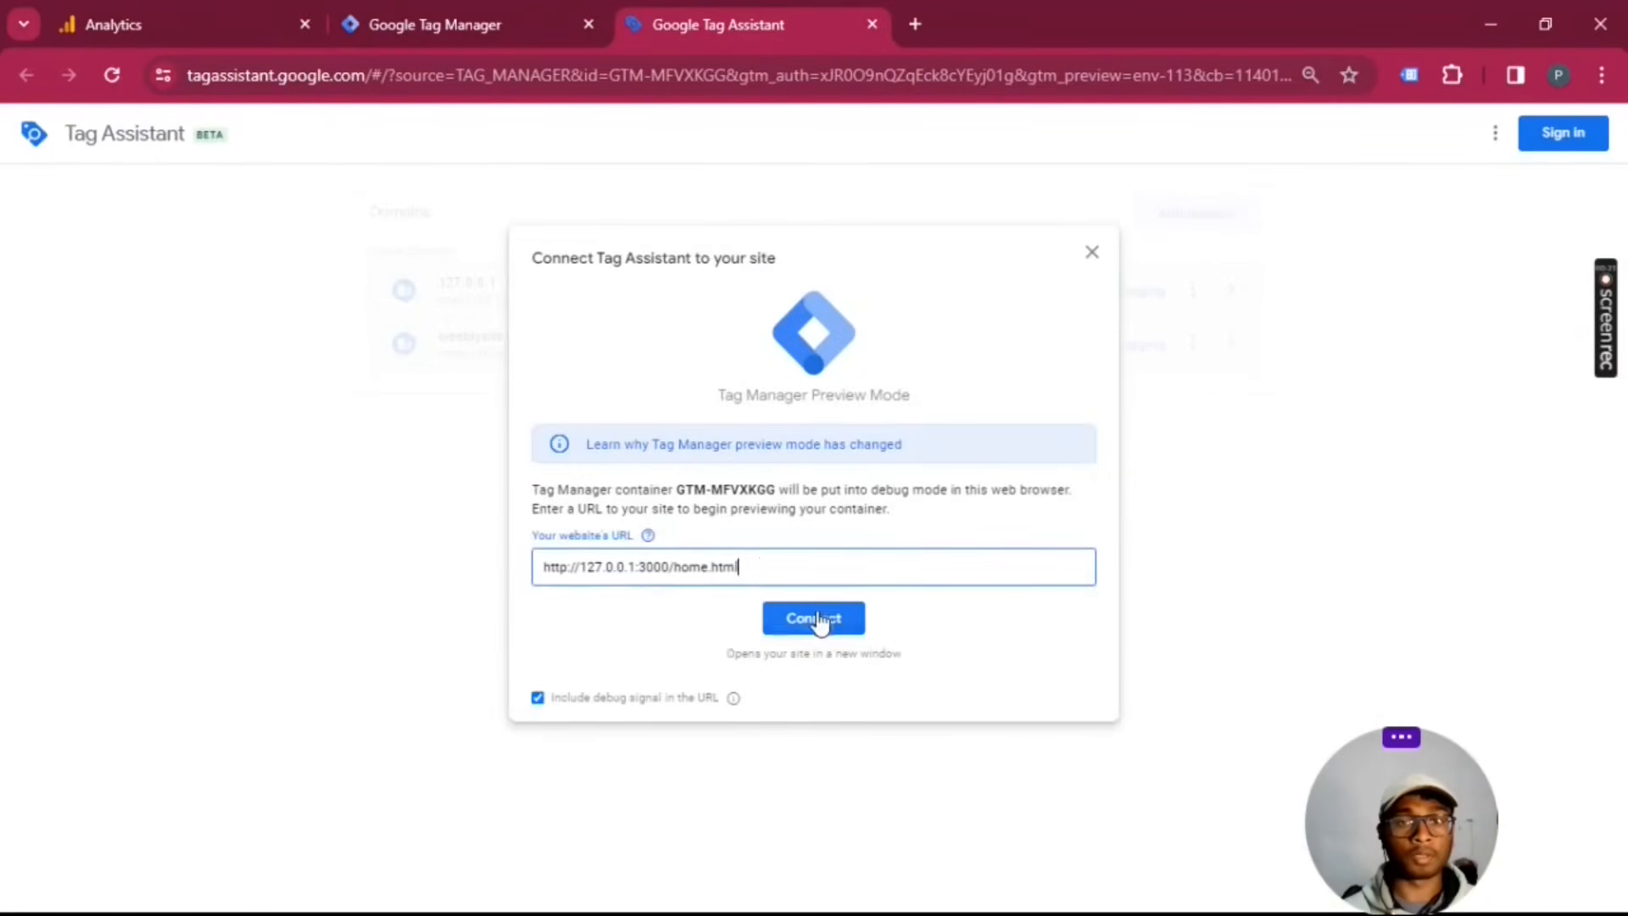
pyautogui.click(818, 616)
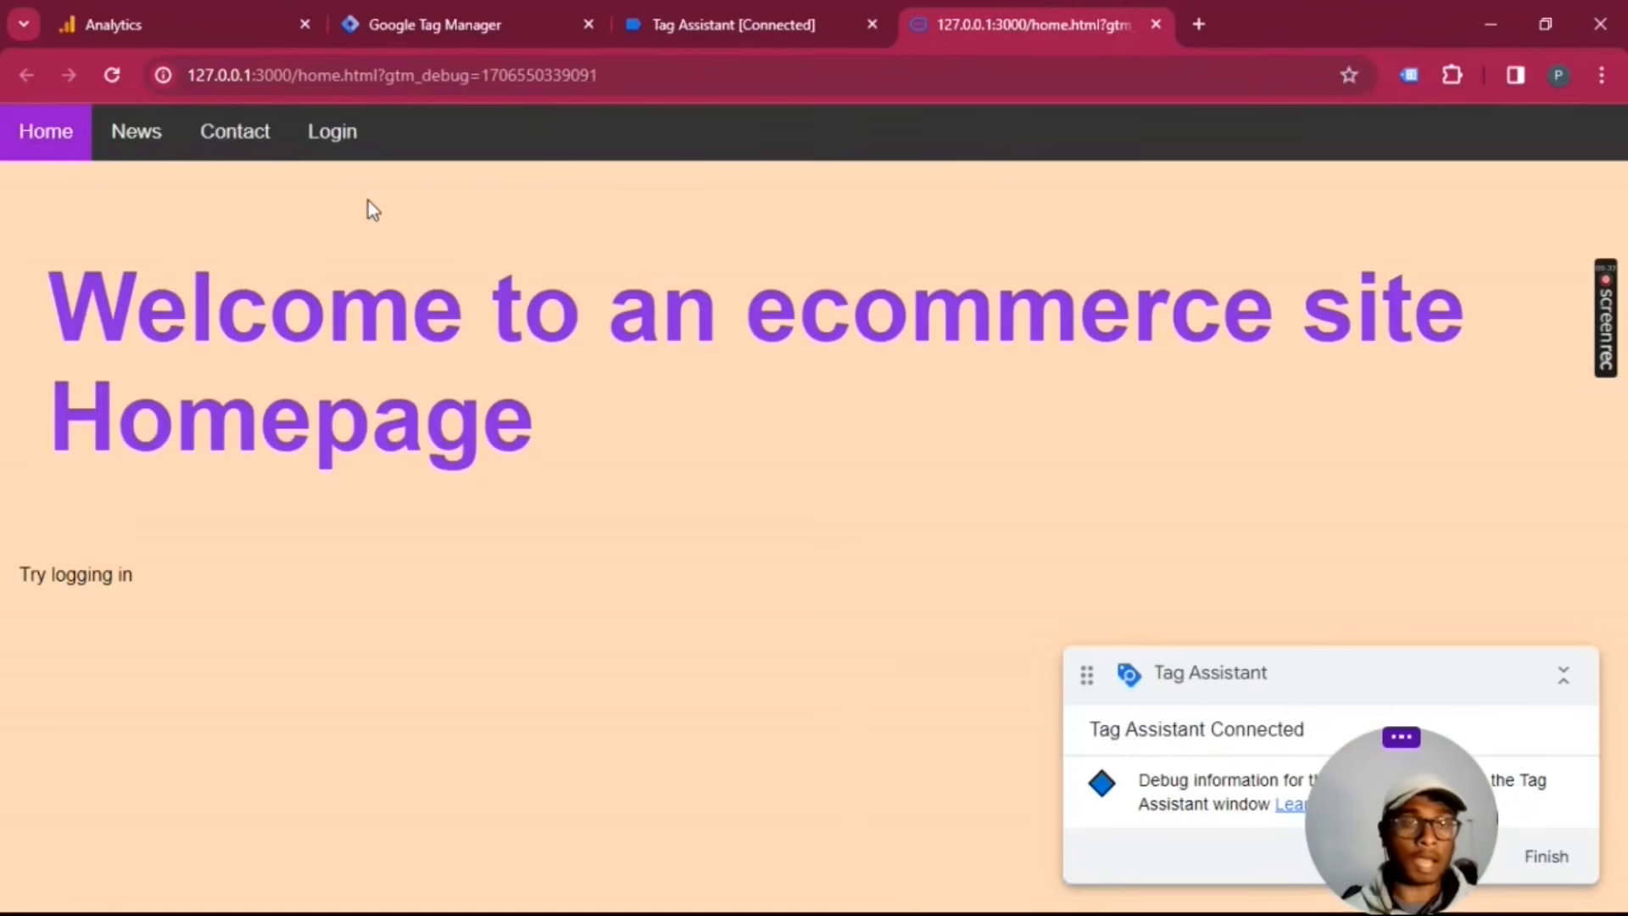
pyautogui.click(340, 152)
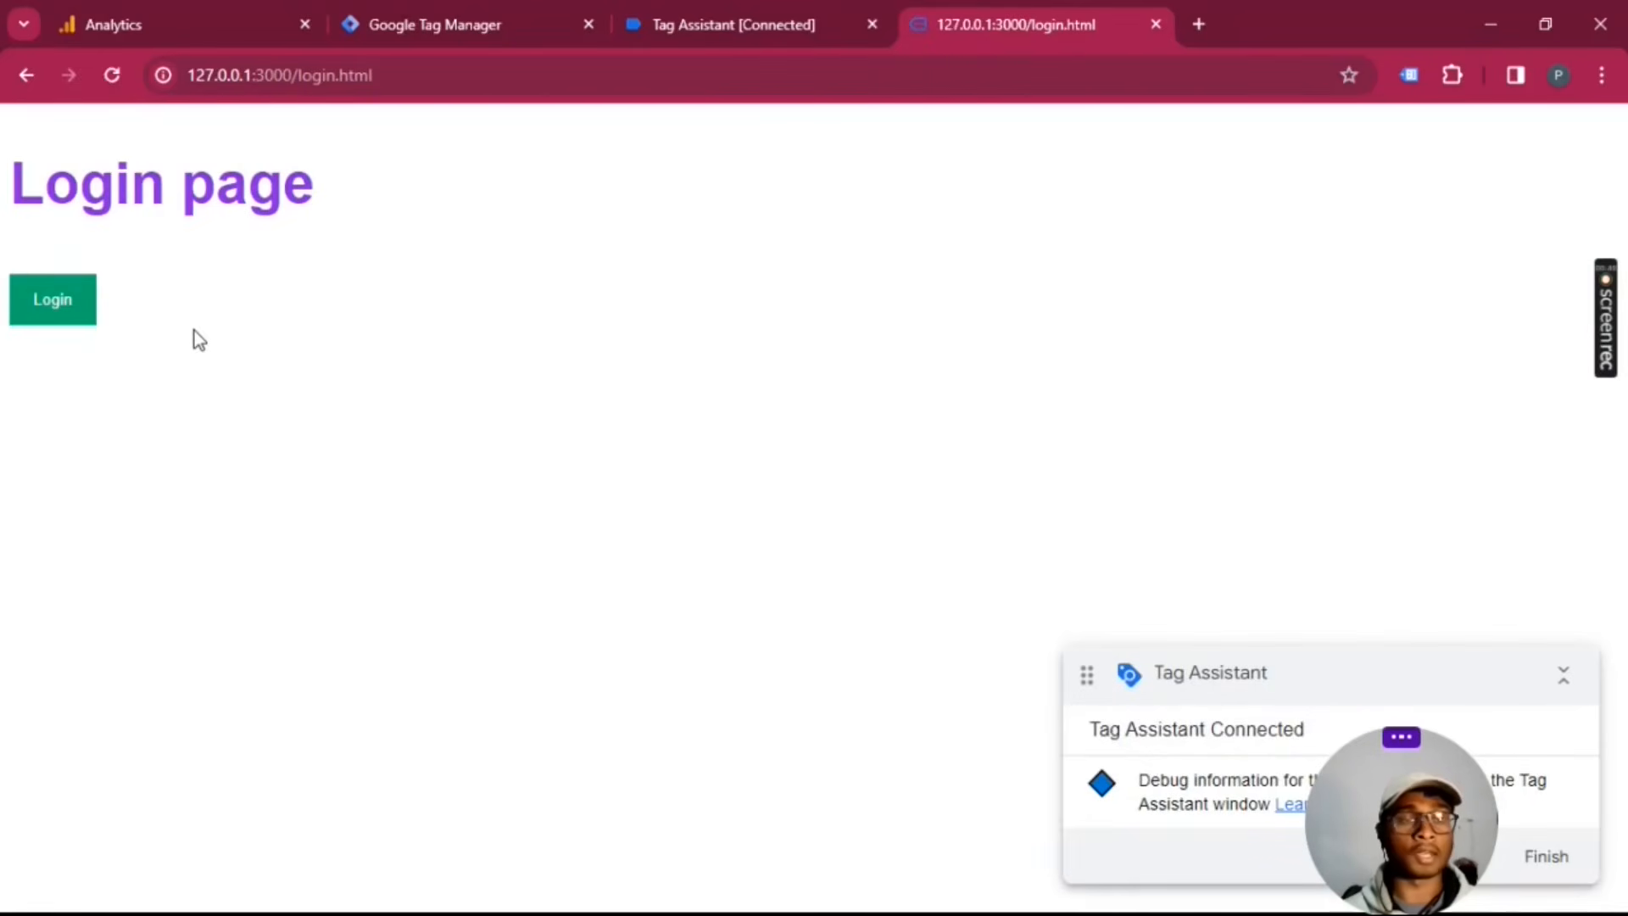
pyautogui.click(44, 315)
# Step: Fill in the test account's email and password in the login form and log in to the store
pyautogui.click(582, 416)
pyautogui.write('gdfh')
pyautogui.hotkey('ctrl', 'a')
pyautogui.press('BackSpace')
pyautogui.write('t')
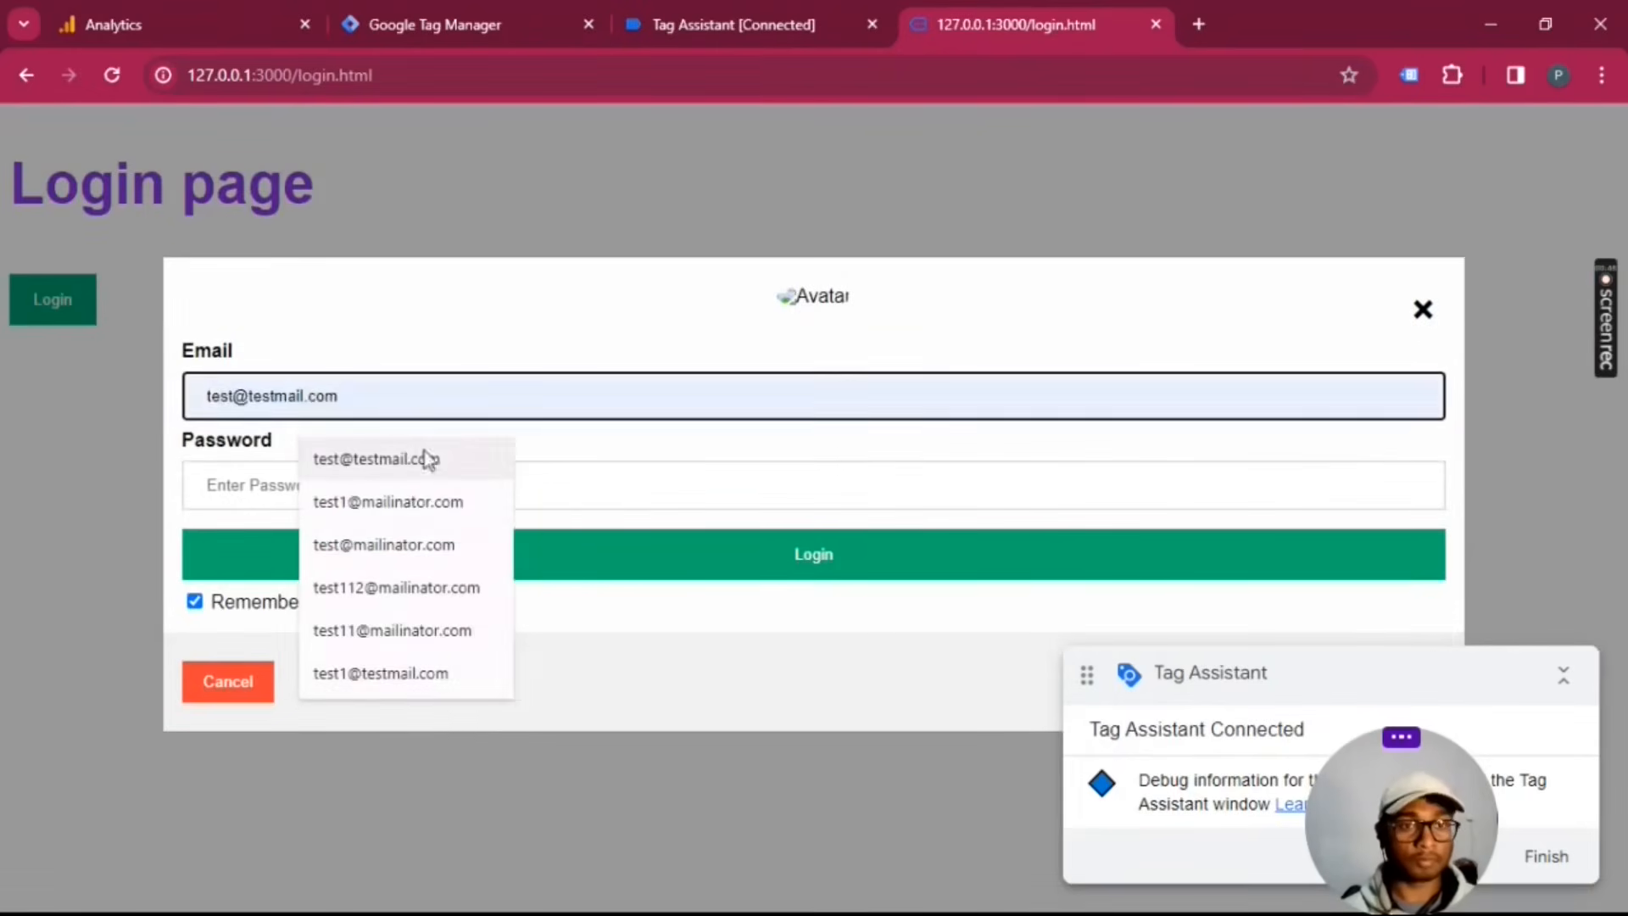
pyautogui.click(404, 502)
pyautogui.click(440, 491)
pyautogui.write('12345678')
pyautogui.click(858, 574)
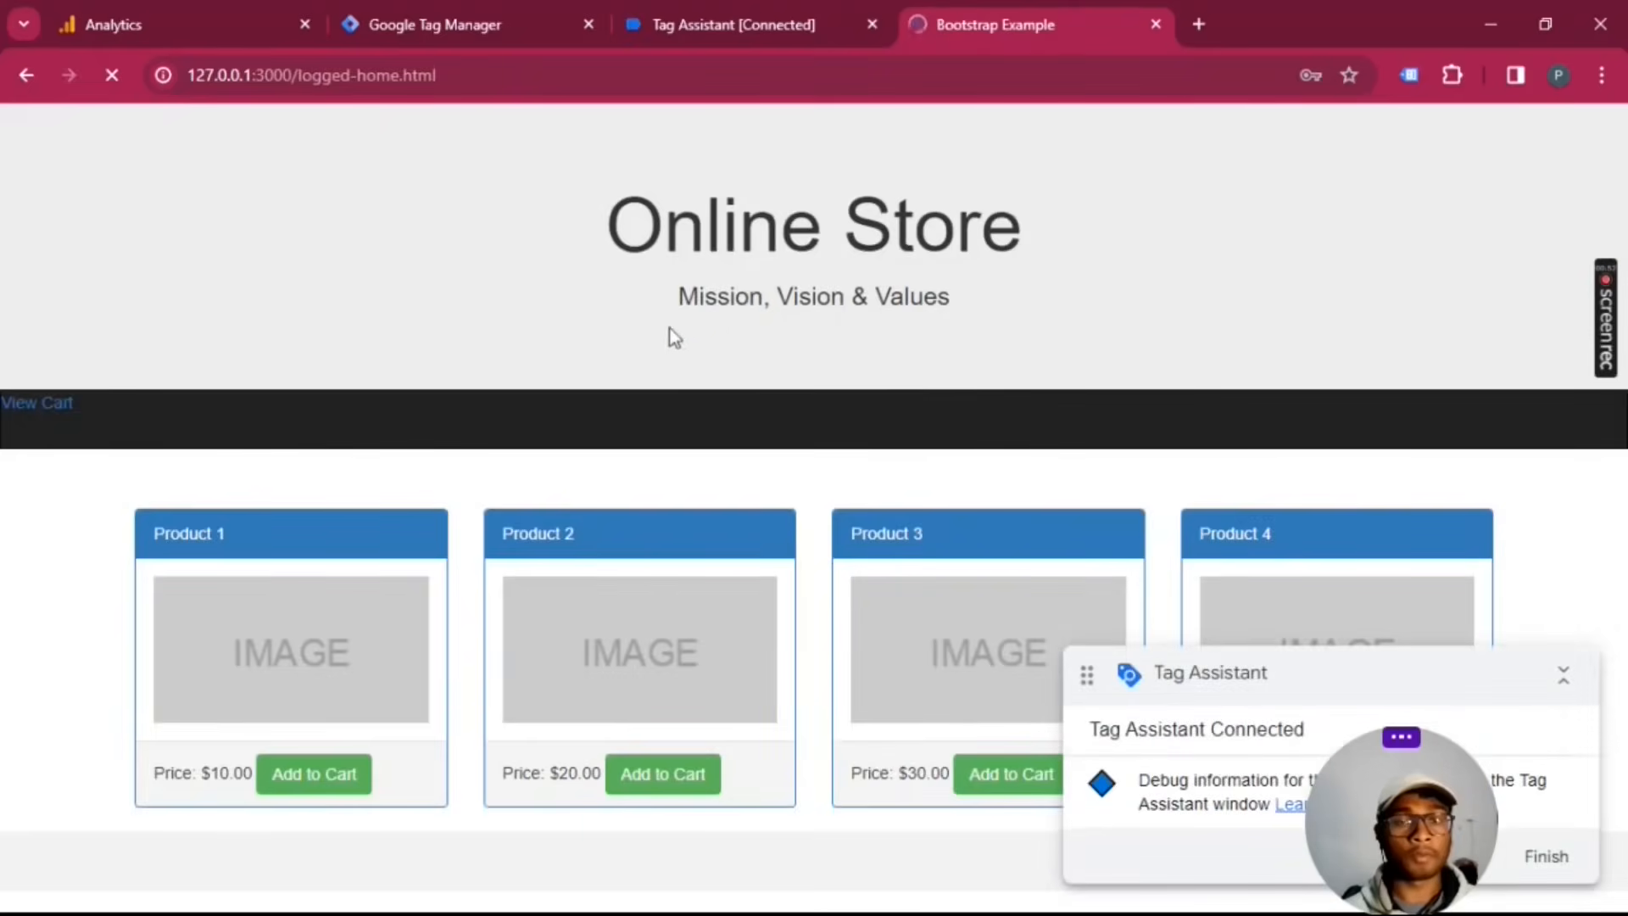
# Step: Switch to Tag Assistant, dismiss the connection notice and examine which tags fired on the login event
pyautogui.click(815, 16)
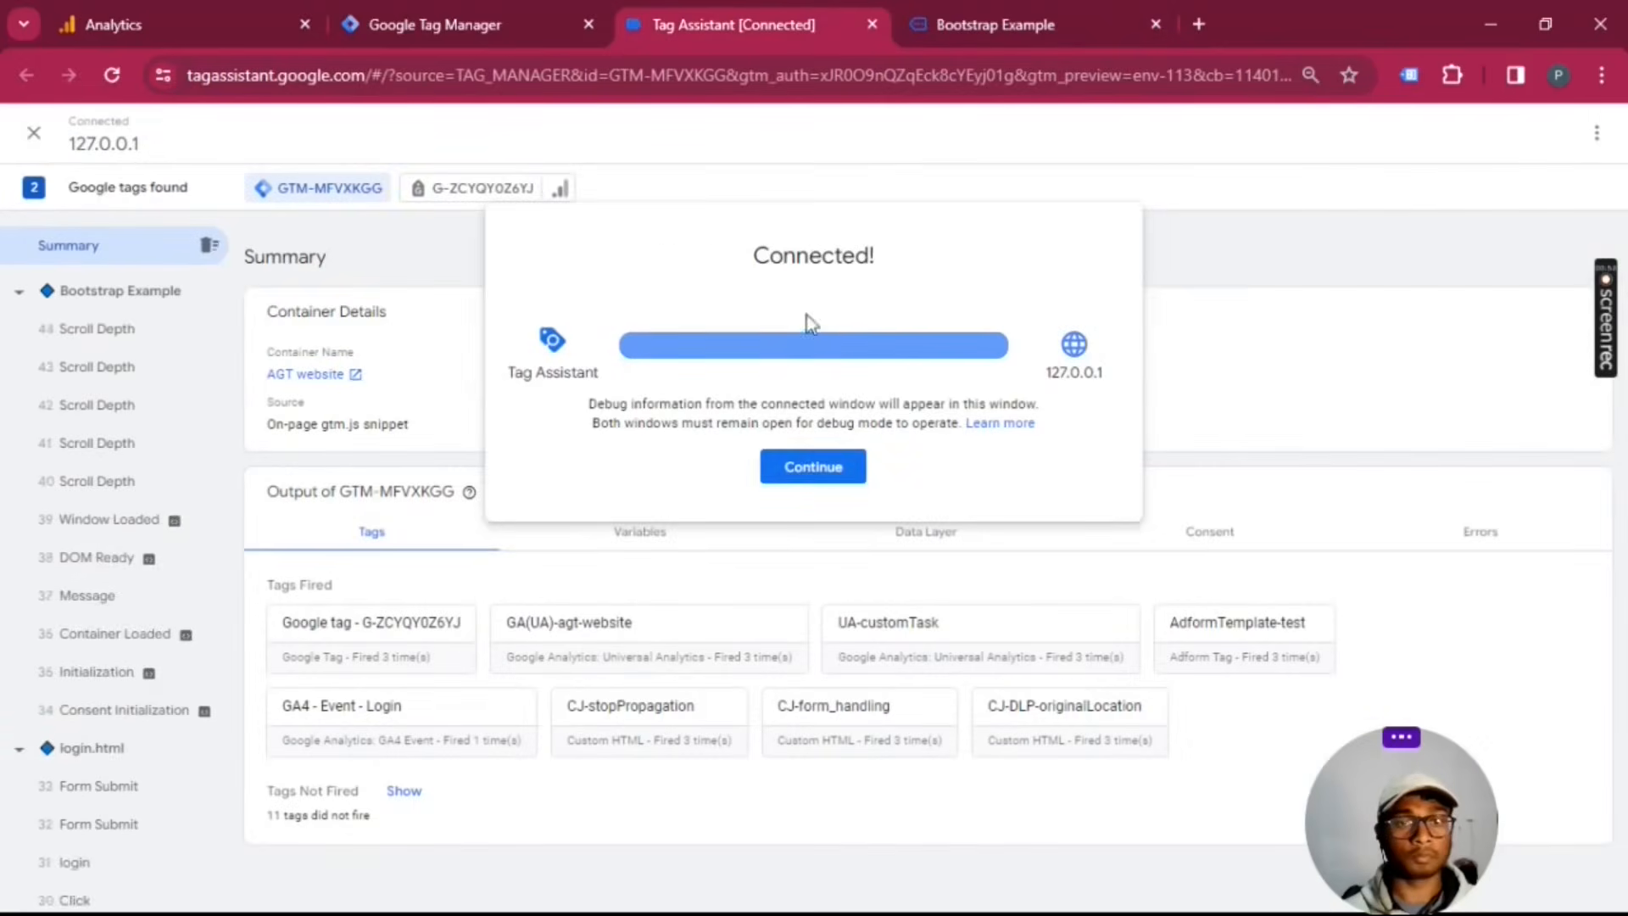
pyautogui.click(801, 467)
pyautogui.scroll(-3, 98, 708)
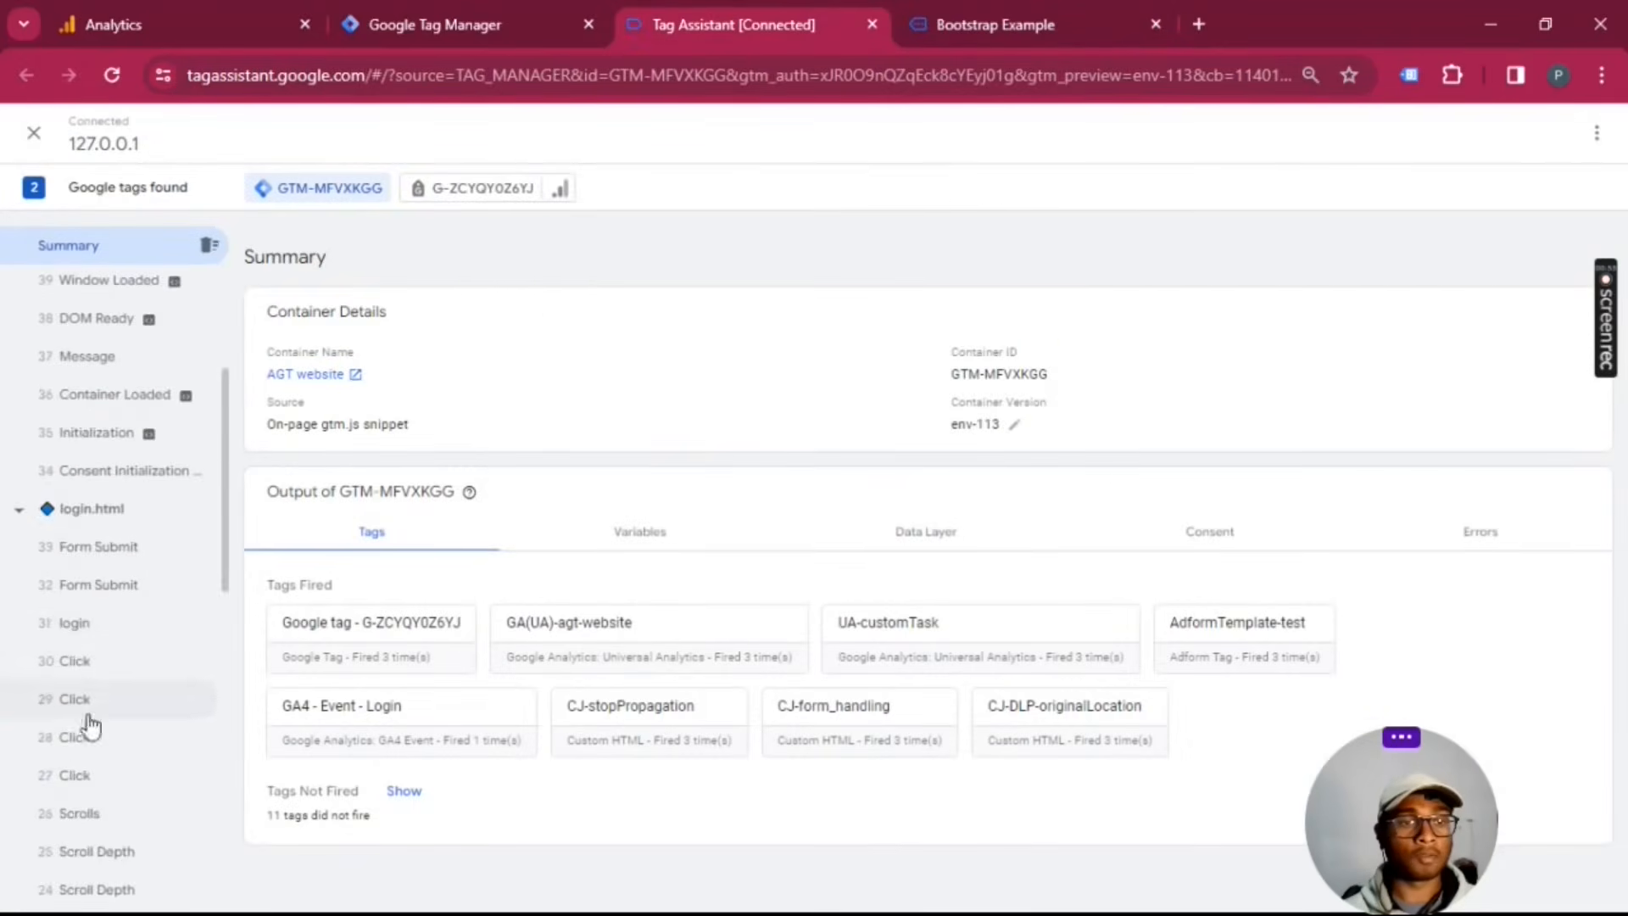
pyautogui.click(108, 634)
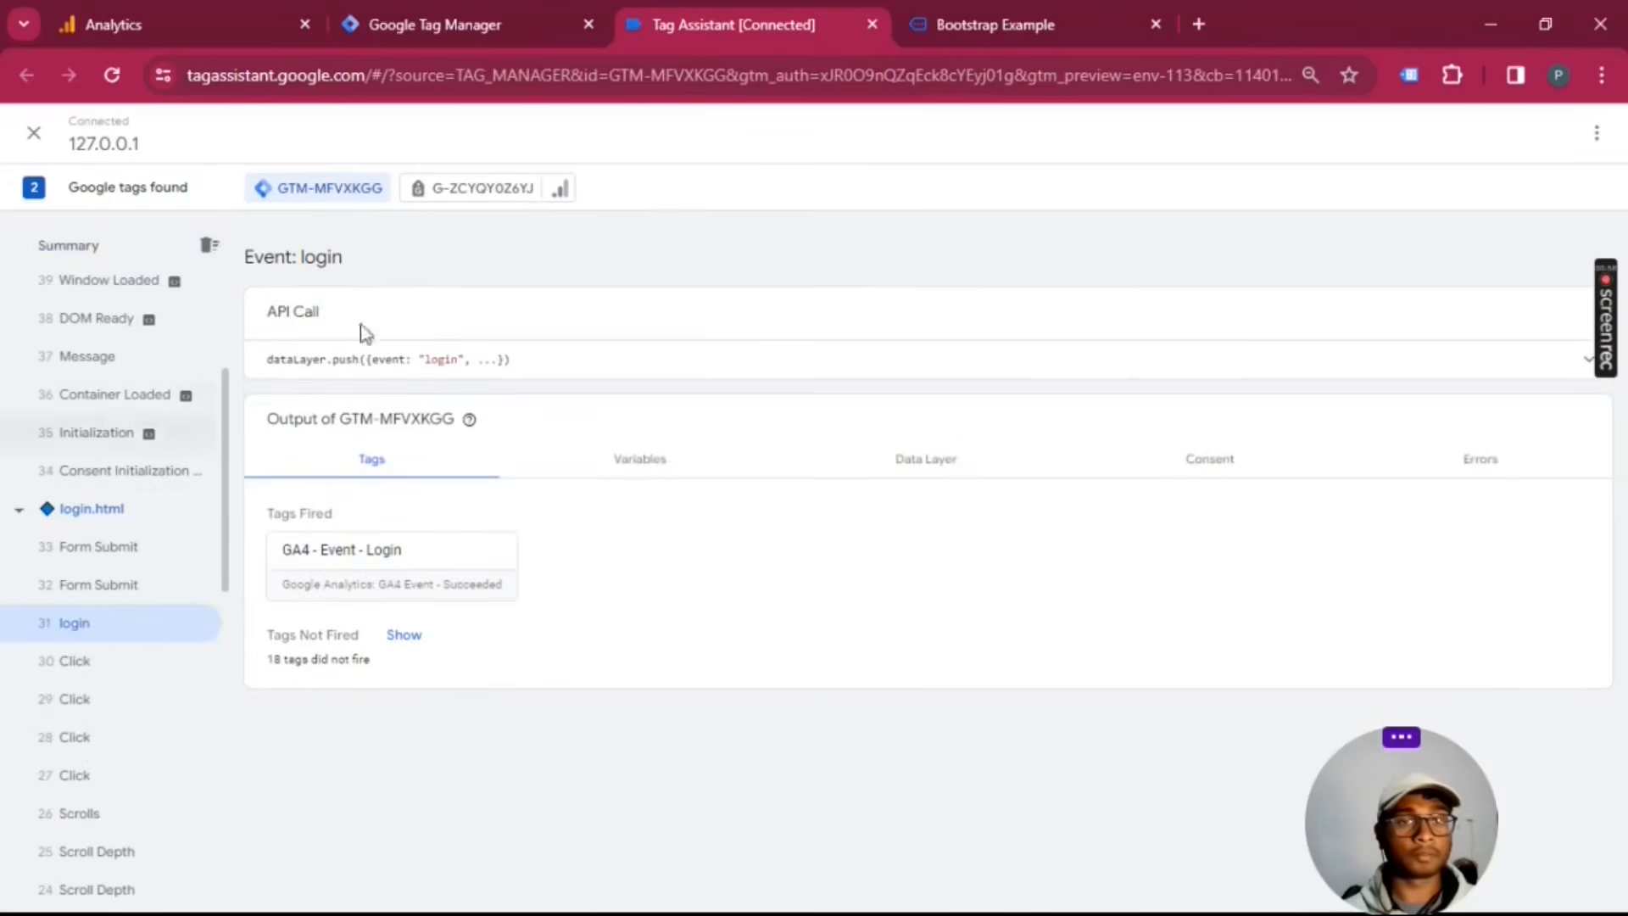
# Step: Return to the online store and add Product 1 and Product 2 to the cart, acknowledging each alert
pyautogui.click(982, 12)
pyautogui.click(327, 775)
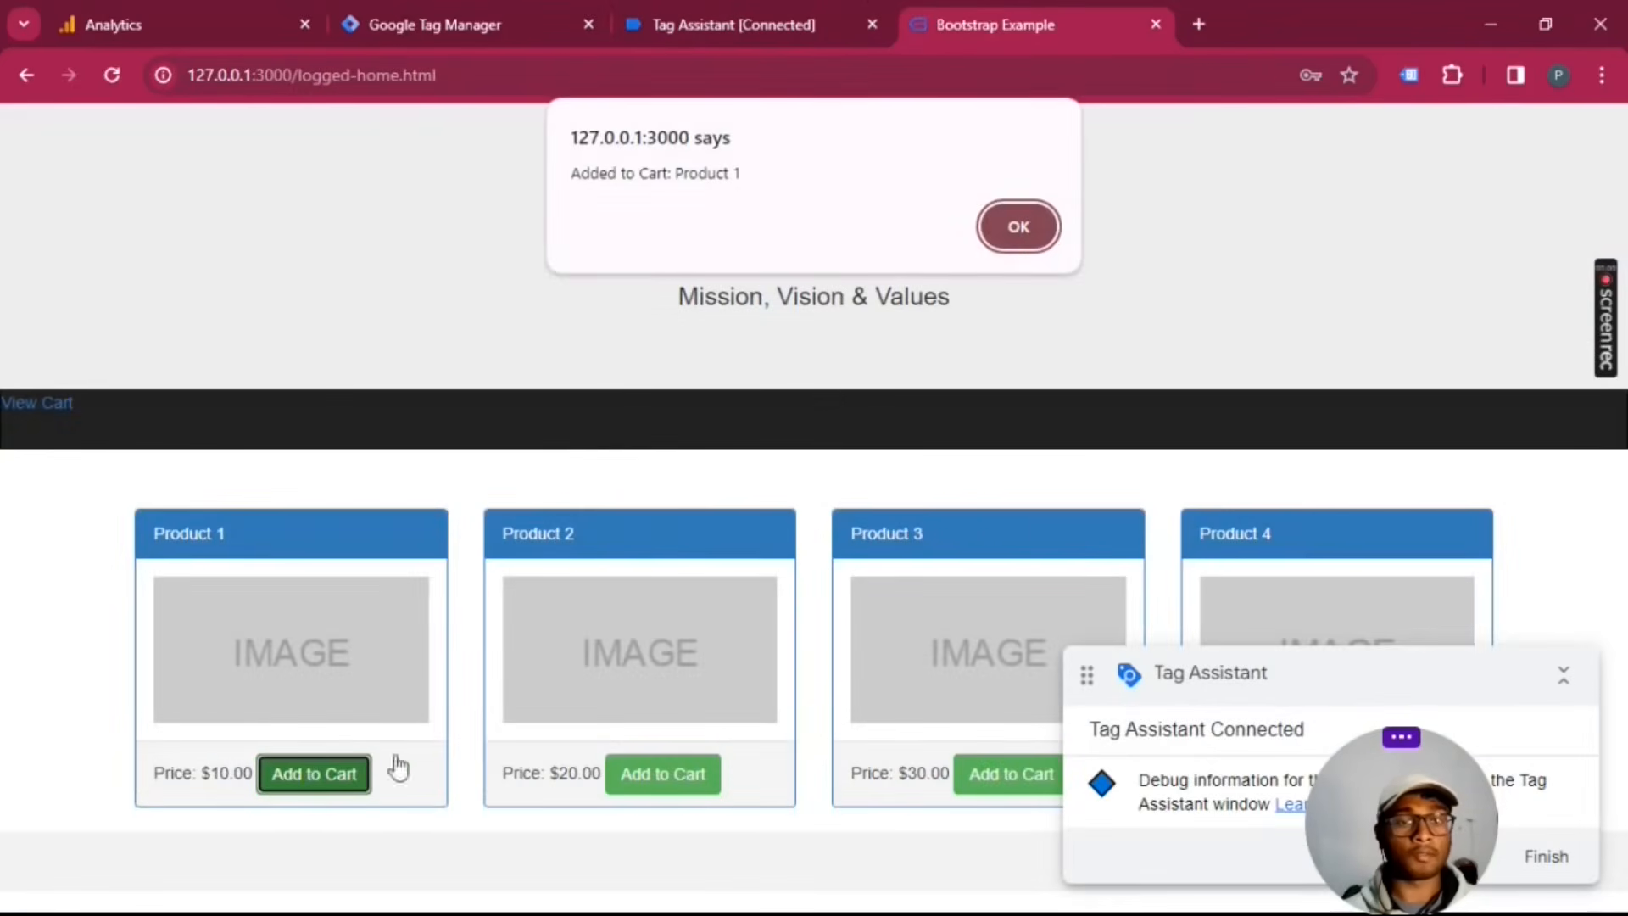
pyautogui.click(1019, 233)
pyautogui.click(663, 772)
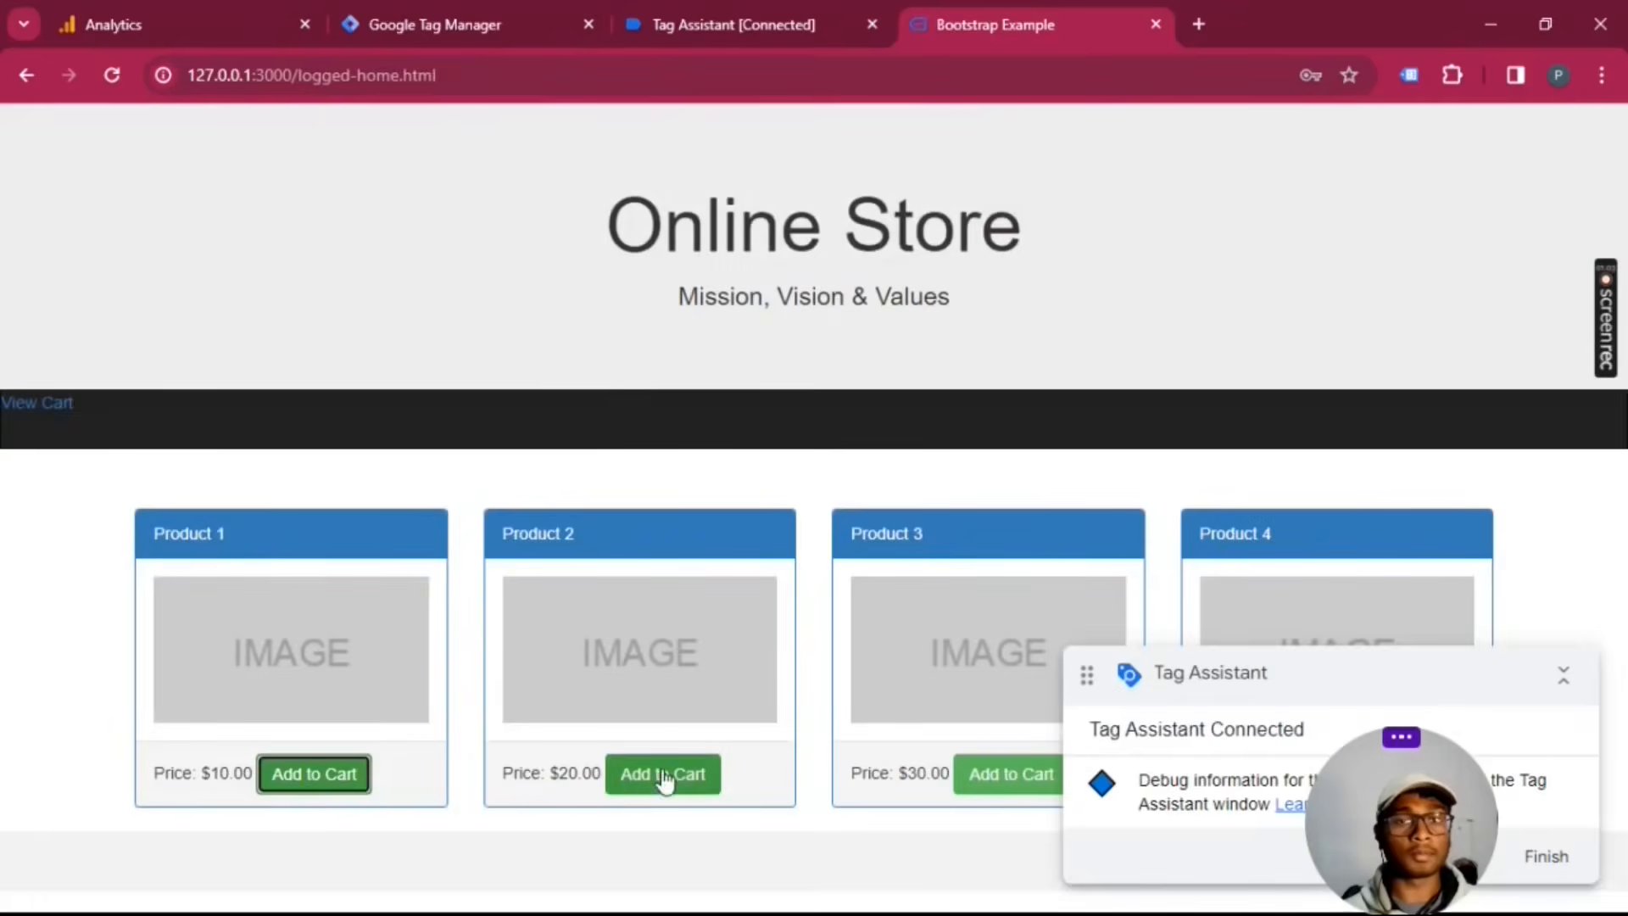
pyautogui.click(1018, 227)
# Step: Examine the tags fired on both add_to_cart events in Tag Assistant
pyautogui.click(746, 23)
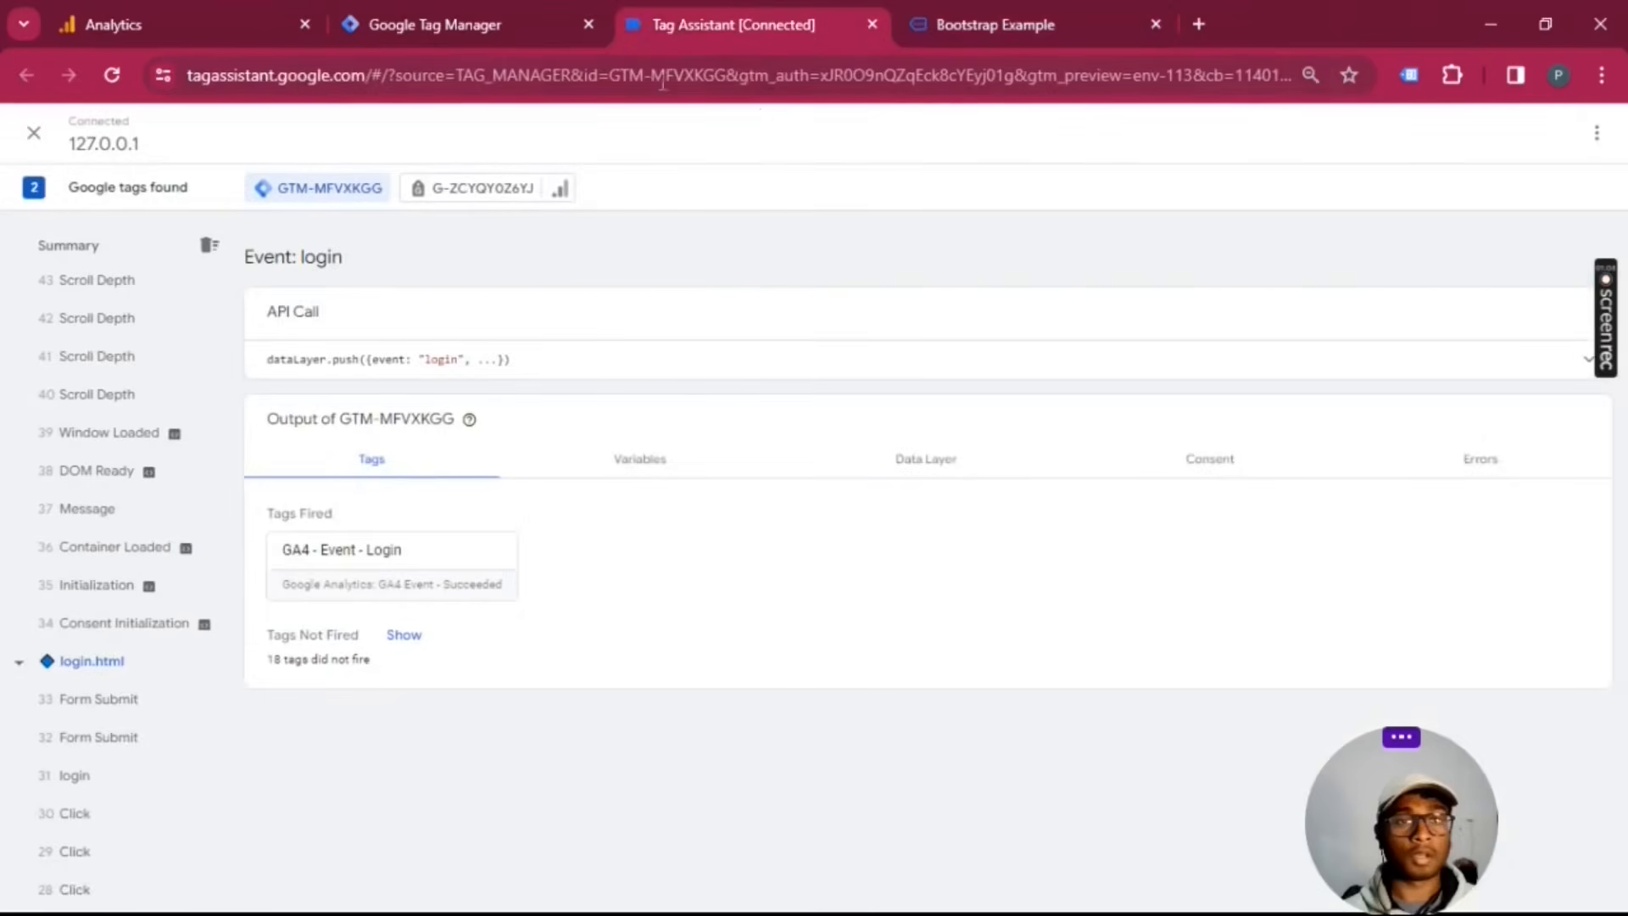
pyautogui.click(127, 407)
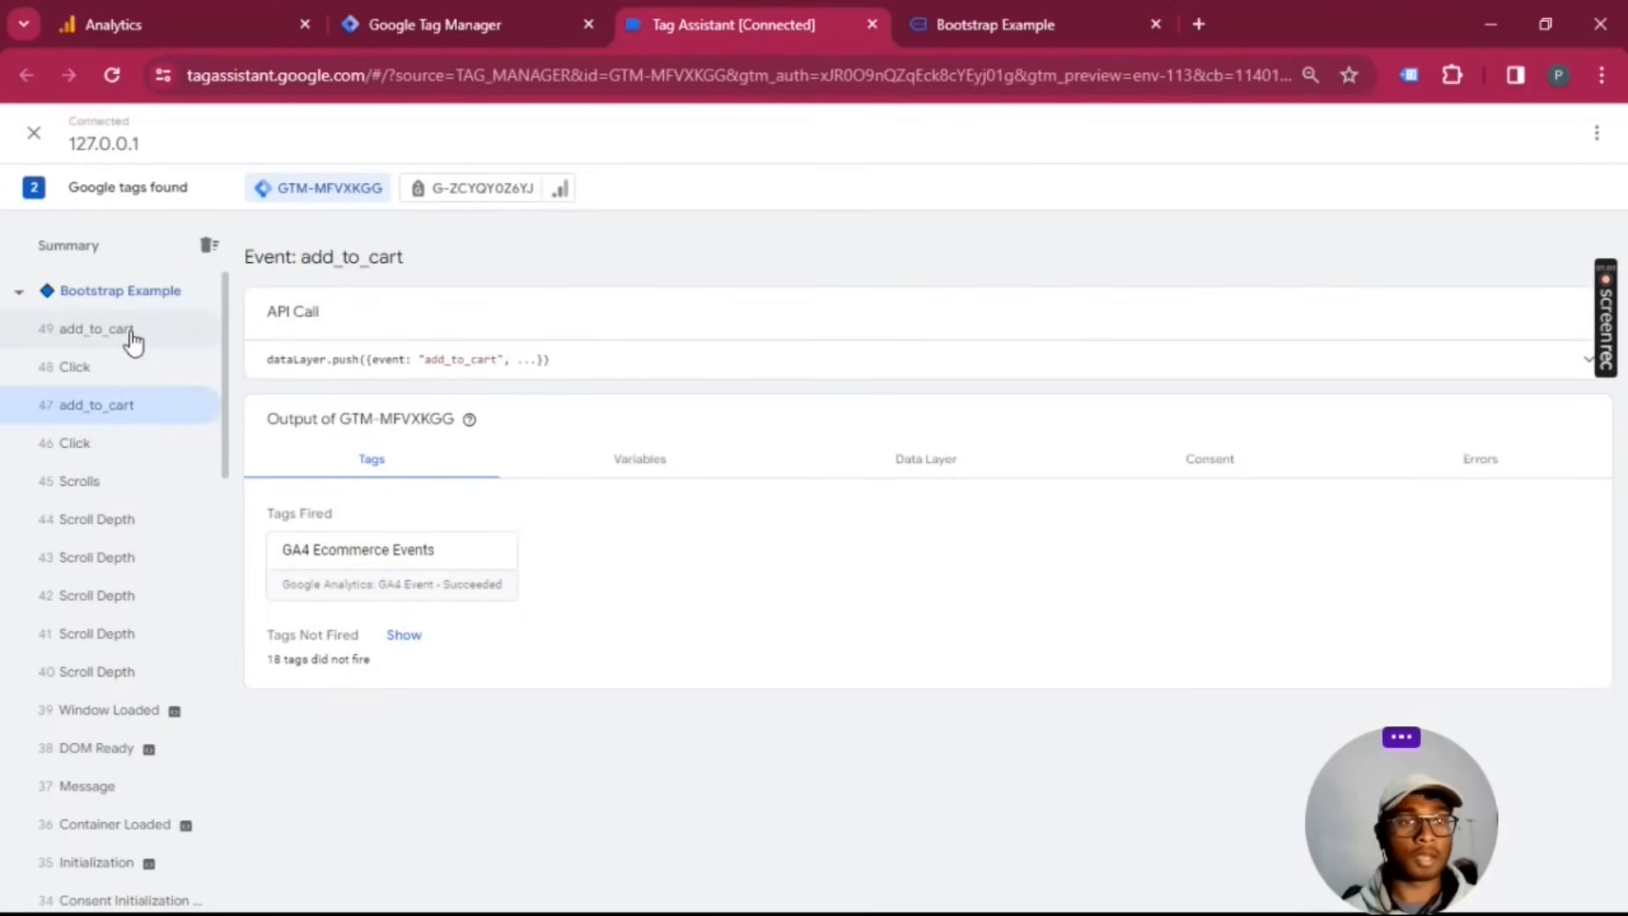
pyautogui.click(128, 332)
# Step: Open the store's cart page and check the tags fired on the view_cart event in Tag Assistant
pyautogui.click(973, 14)
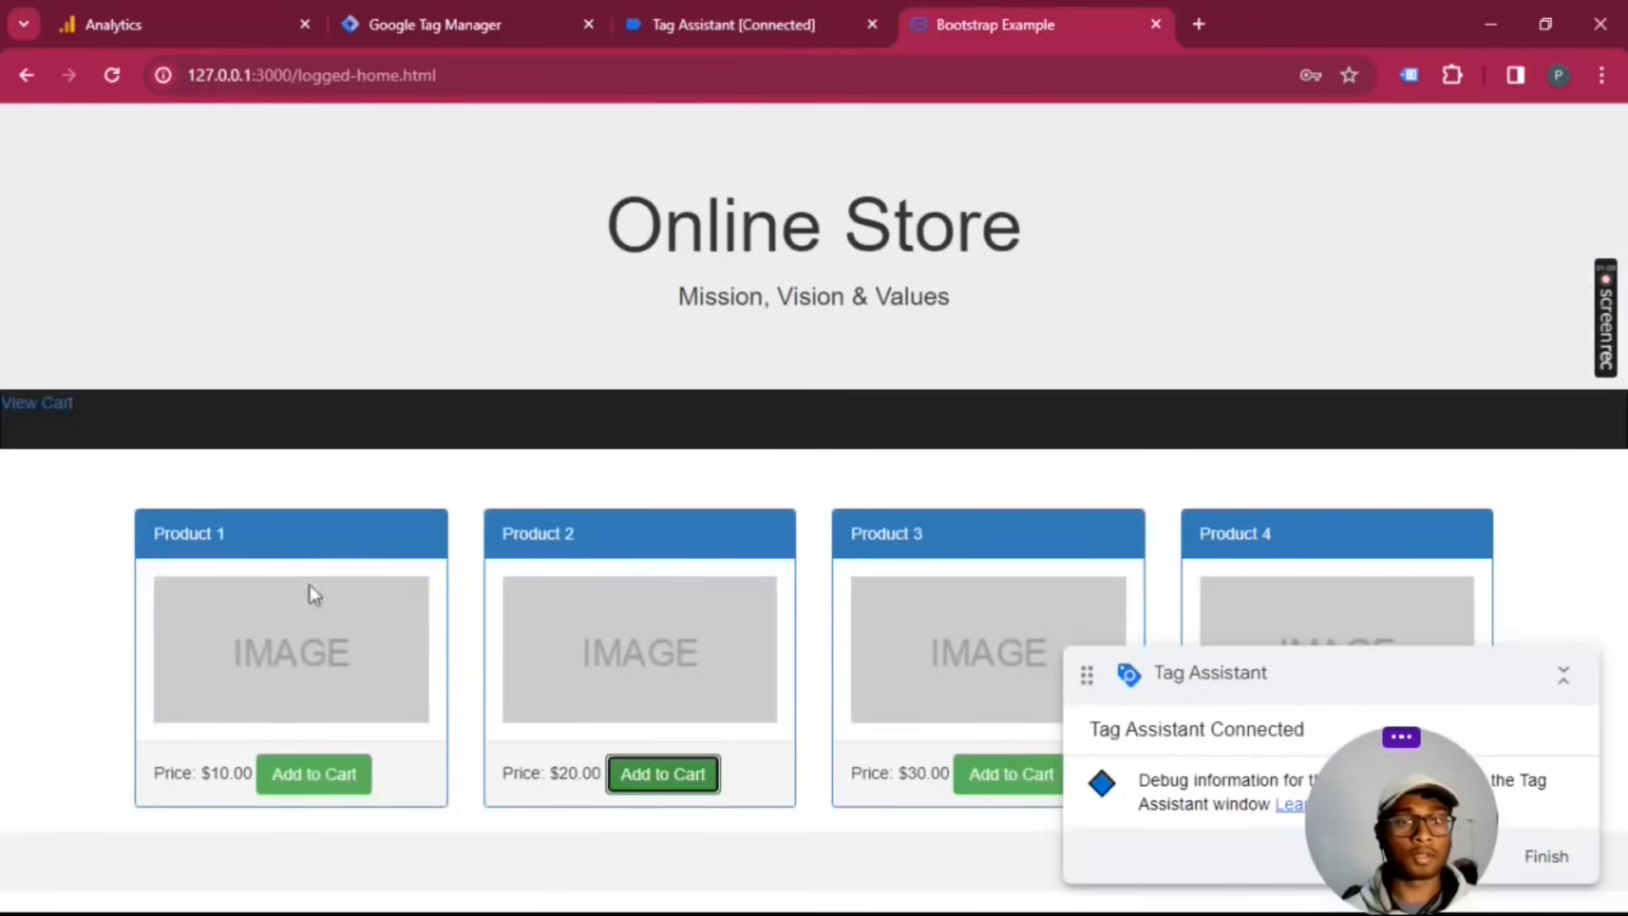
pyautogui.click(34, 407)
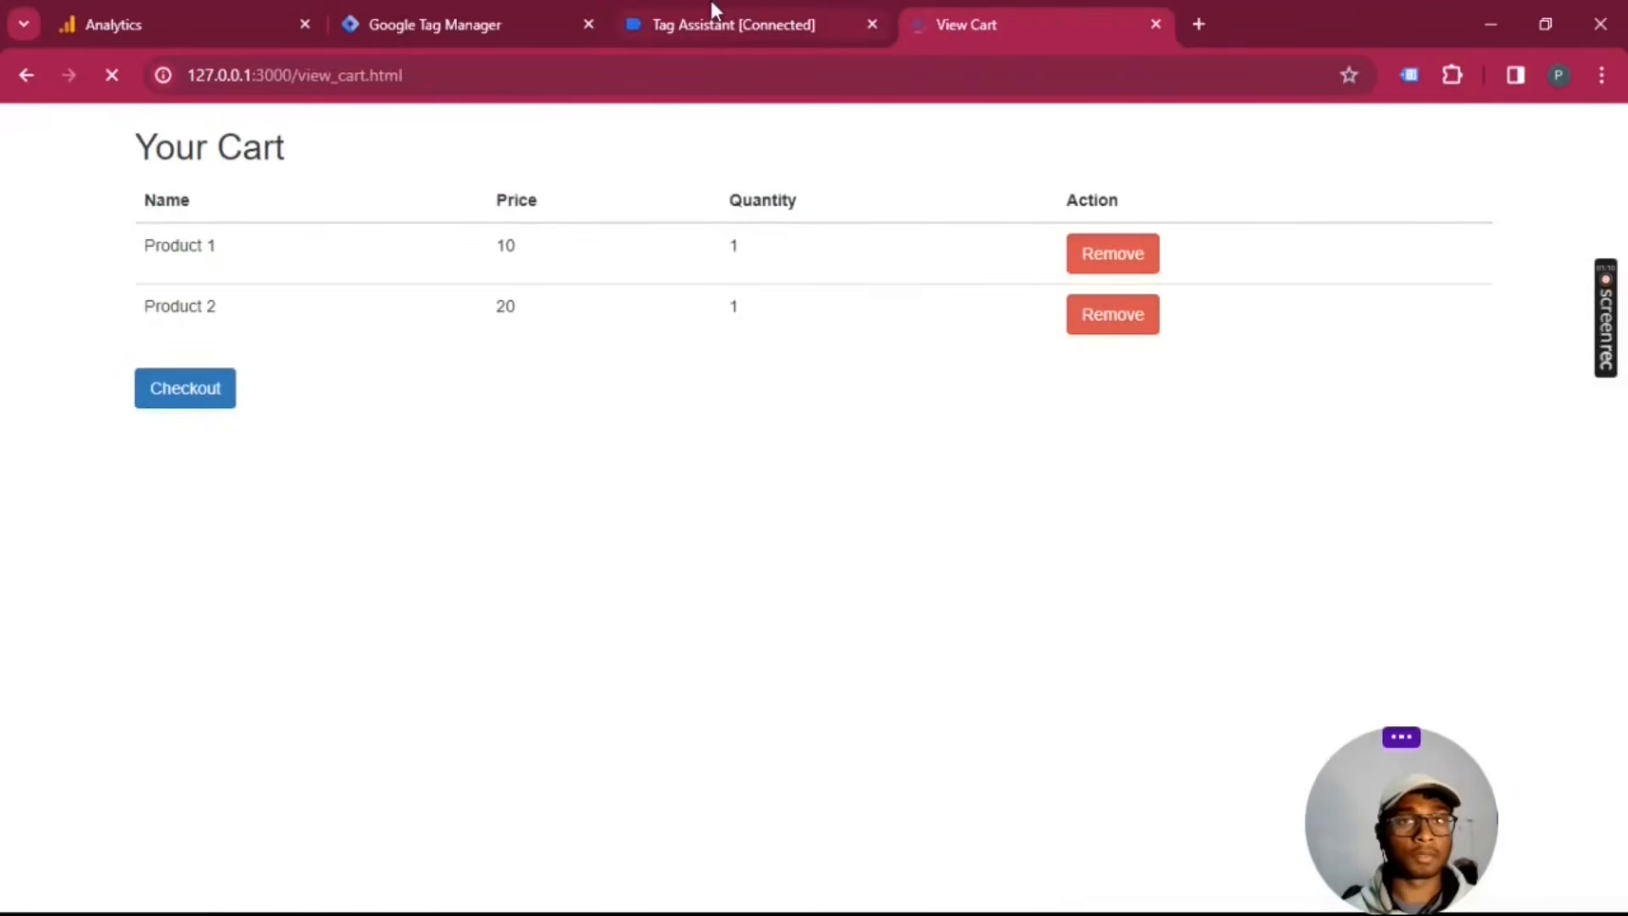
pyautogui.click(712, 11)
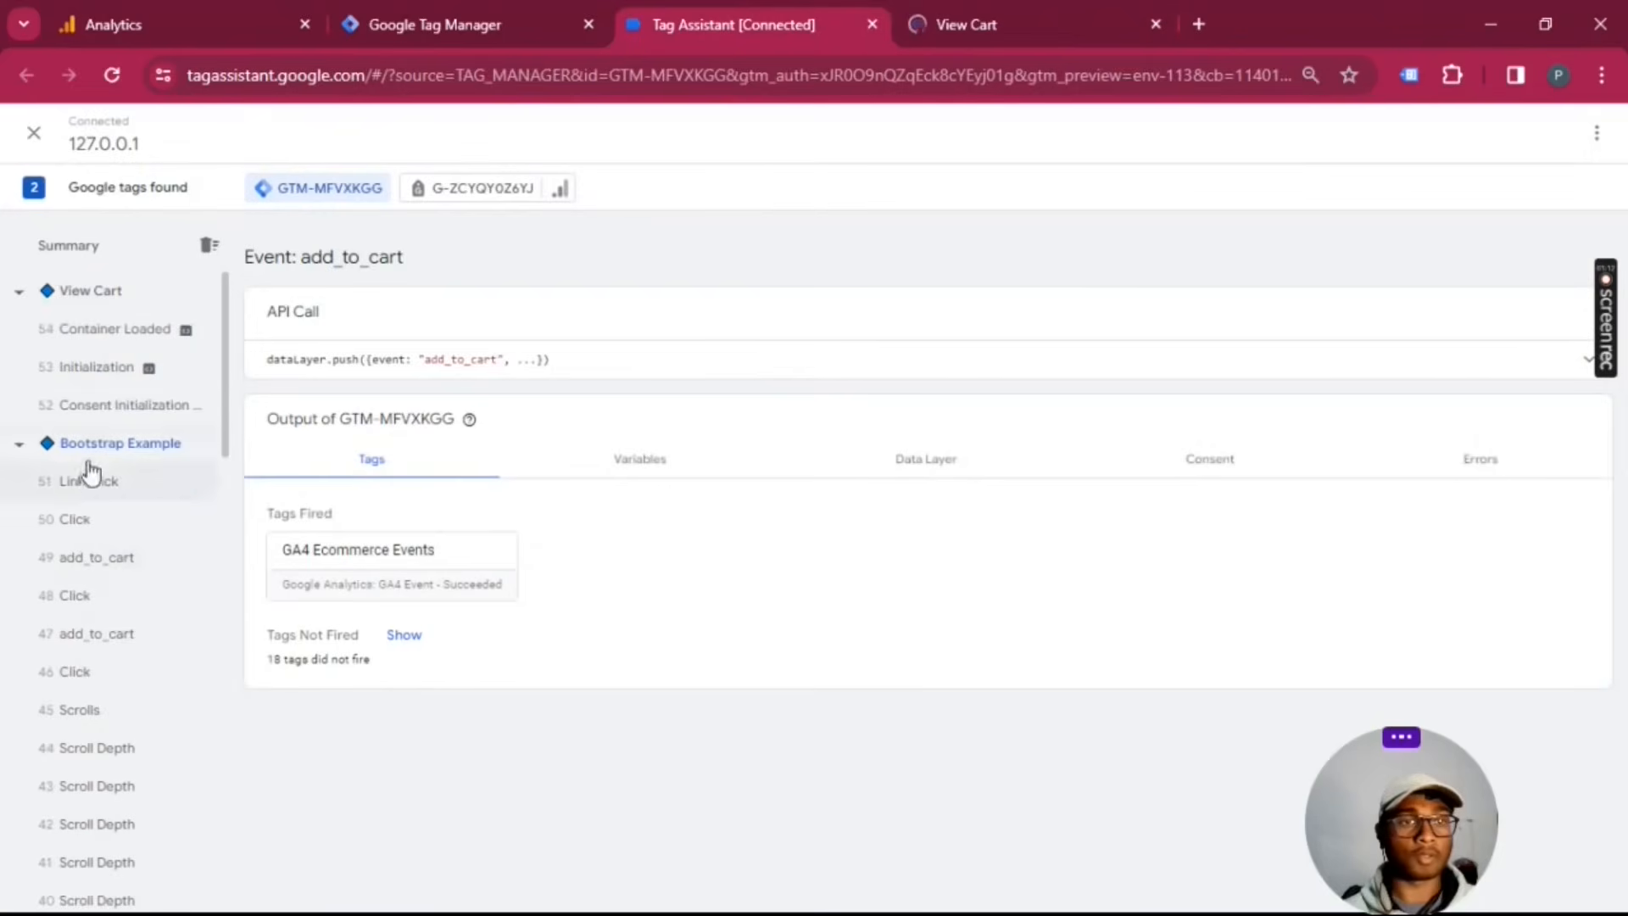
pyautogui.click(127, 404)
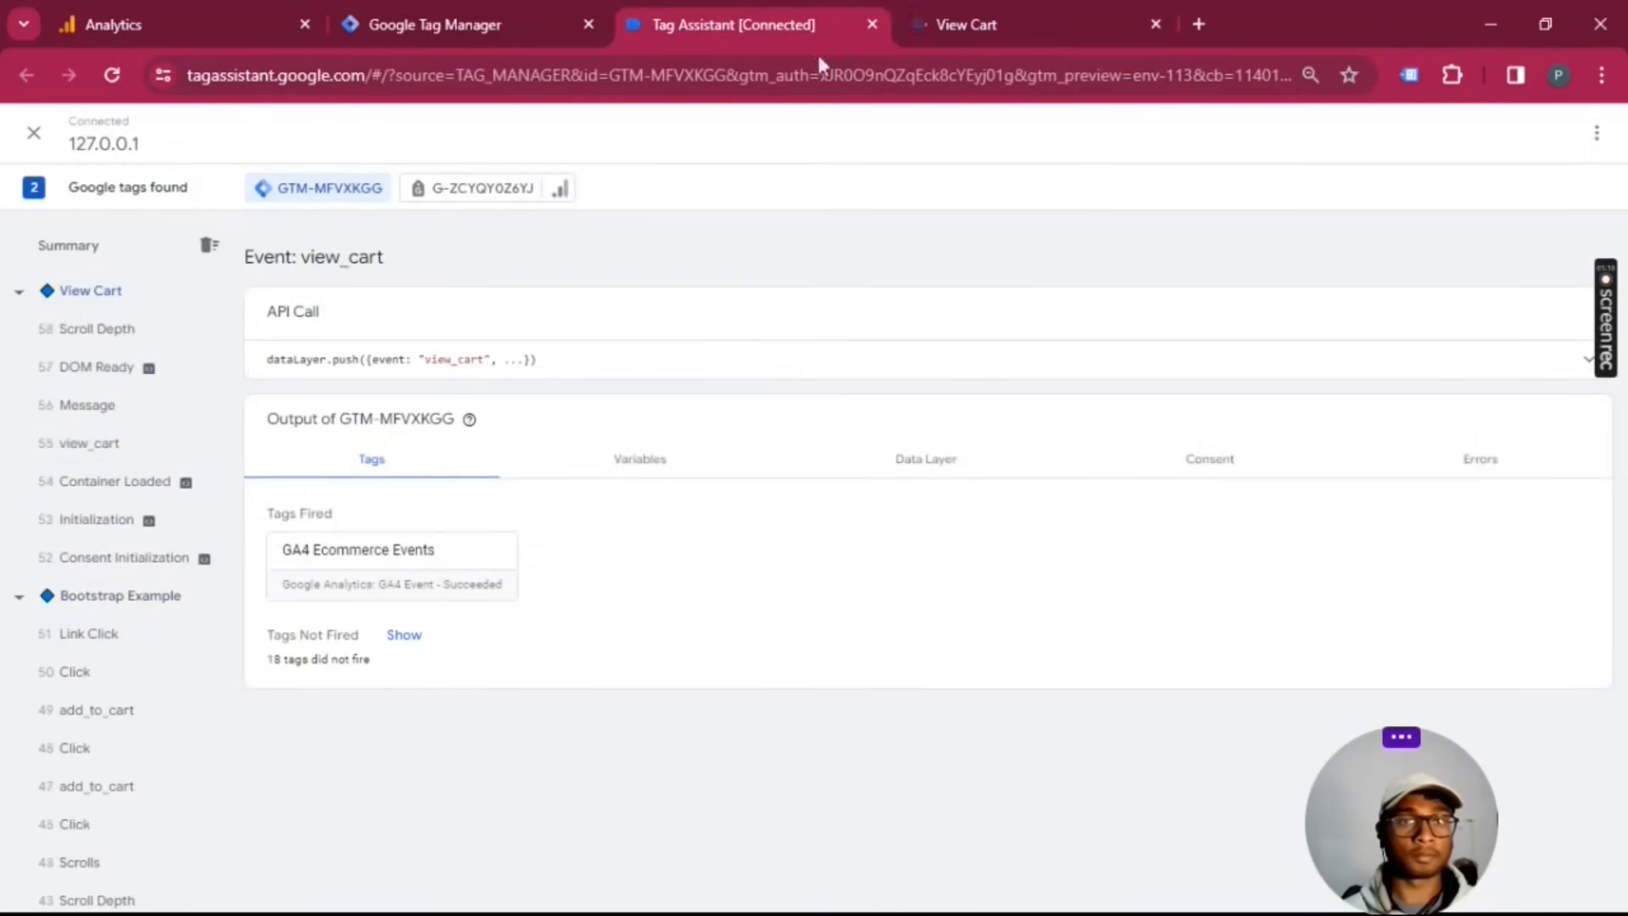
# Step: Start checkout from the store's cart and check the tags fired on the begin_checkout event in Tag Assistant
pyautogui.click(970, 19)
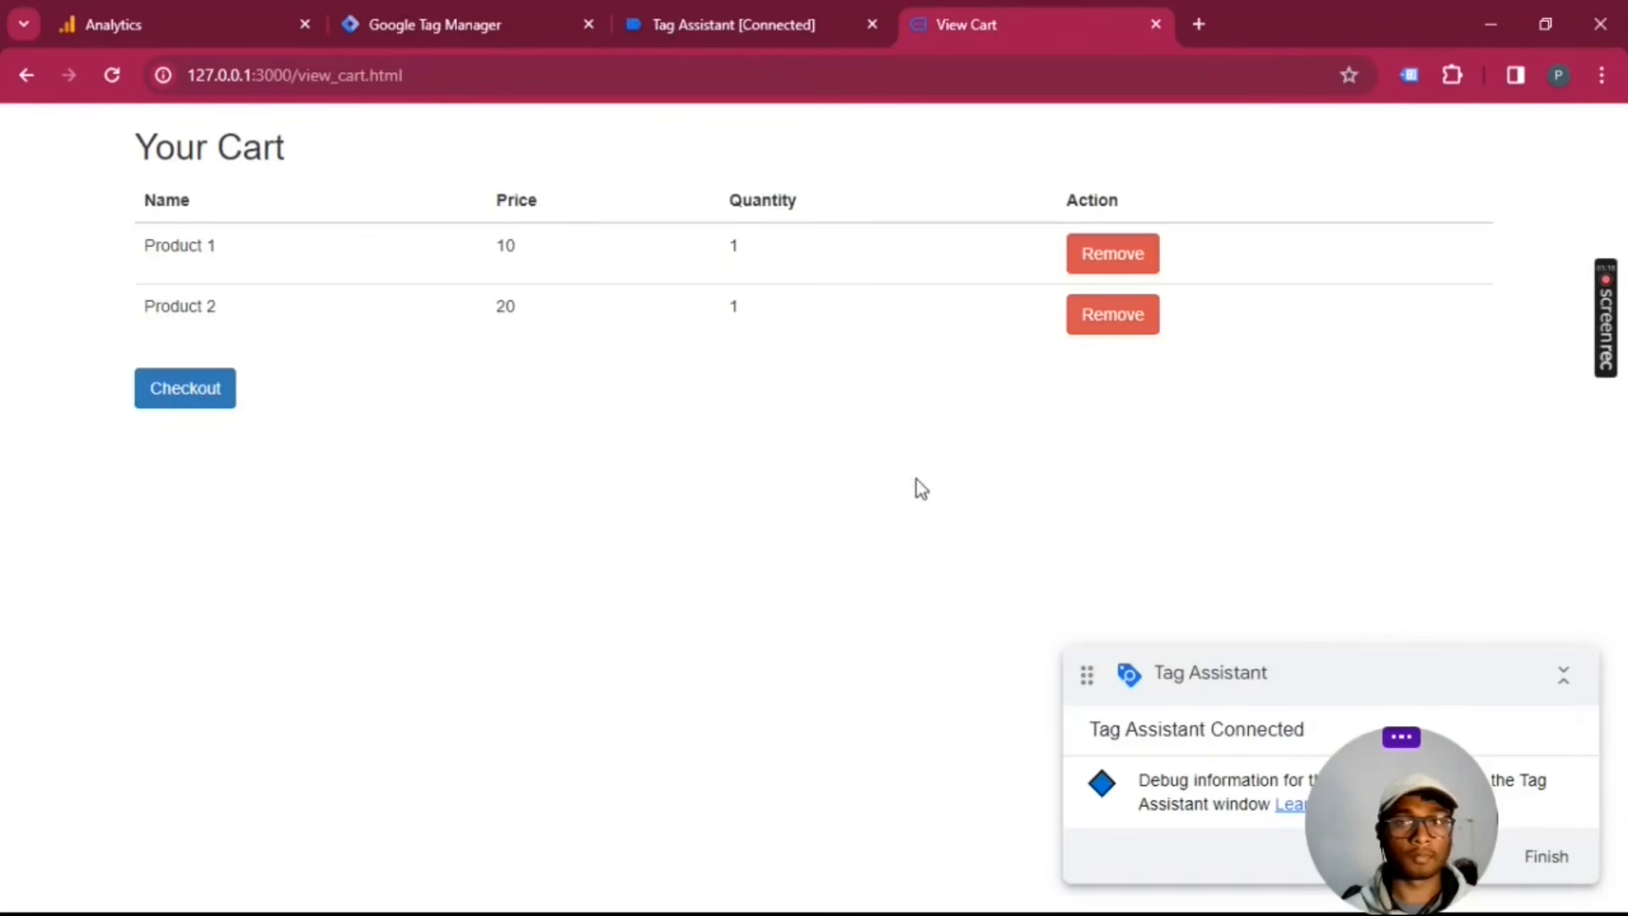
pyautogui.click(193, 389)
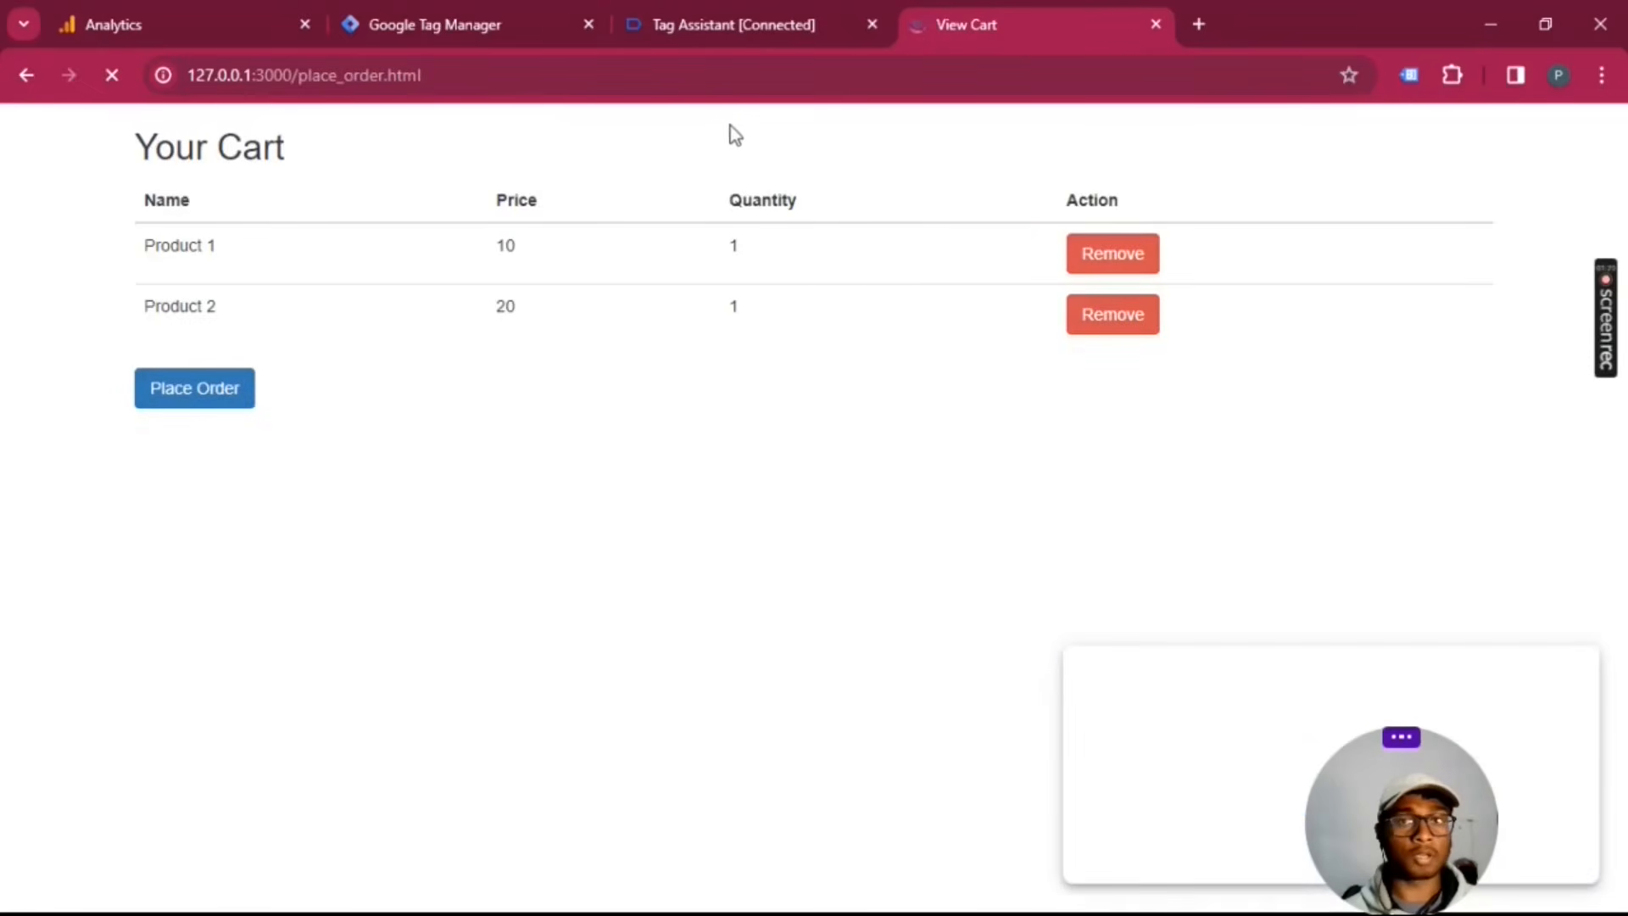
pyautogui.click(726, 17)
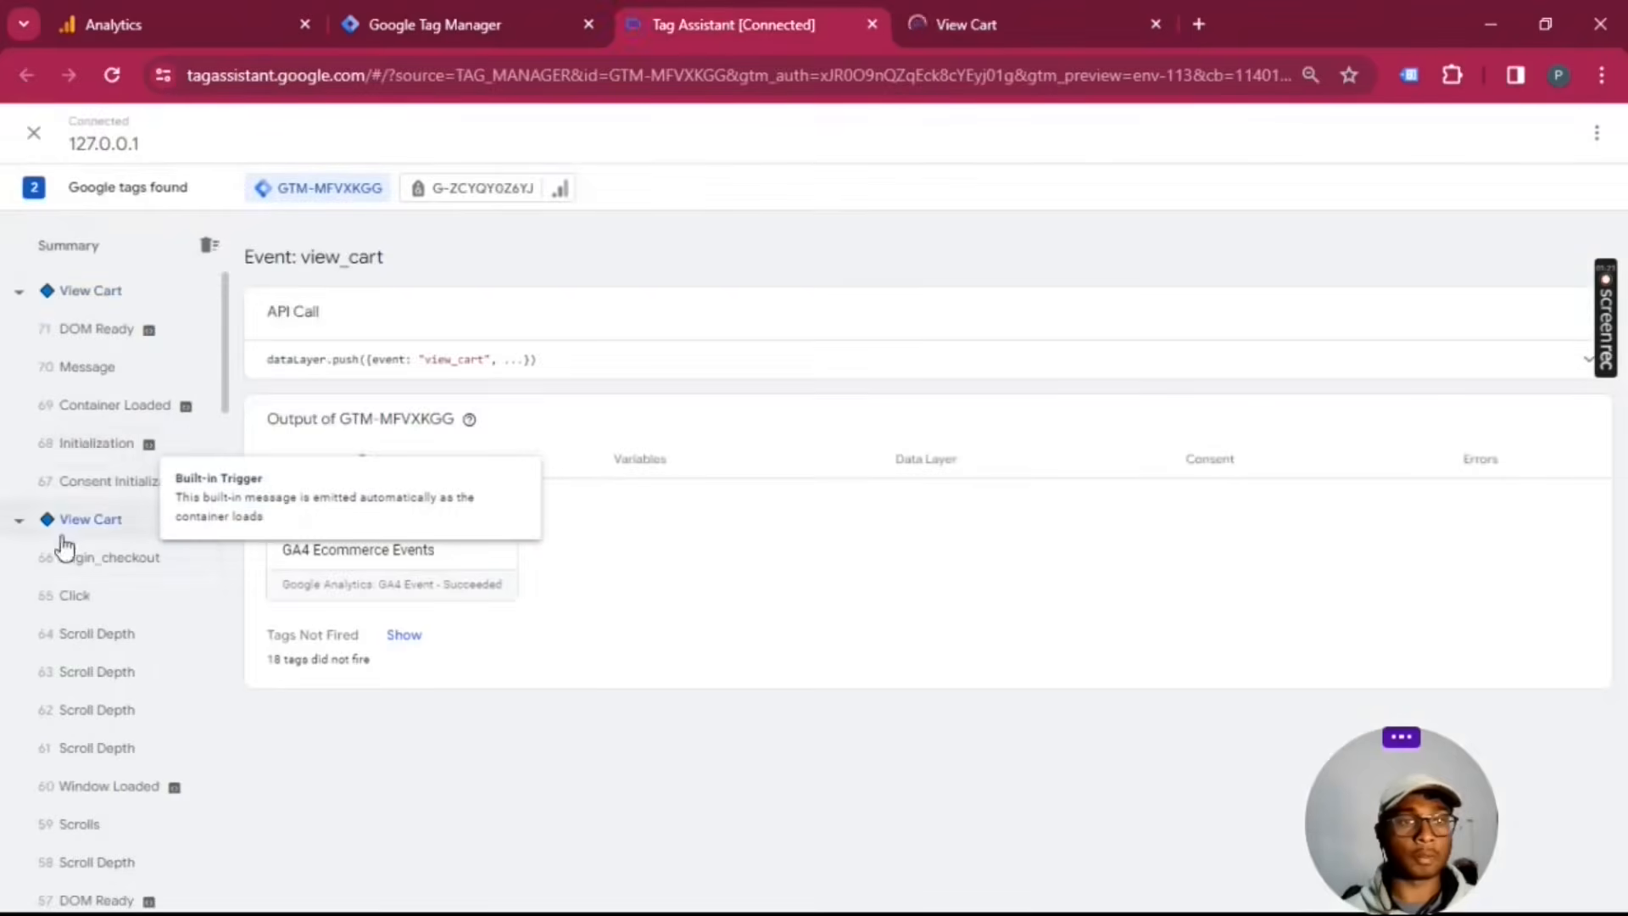
pyautogui.click(114, 667)
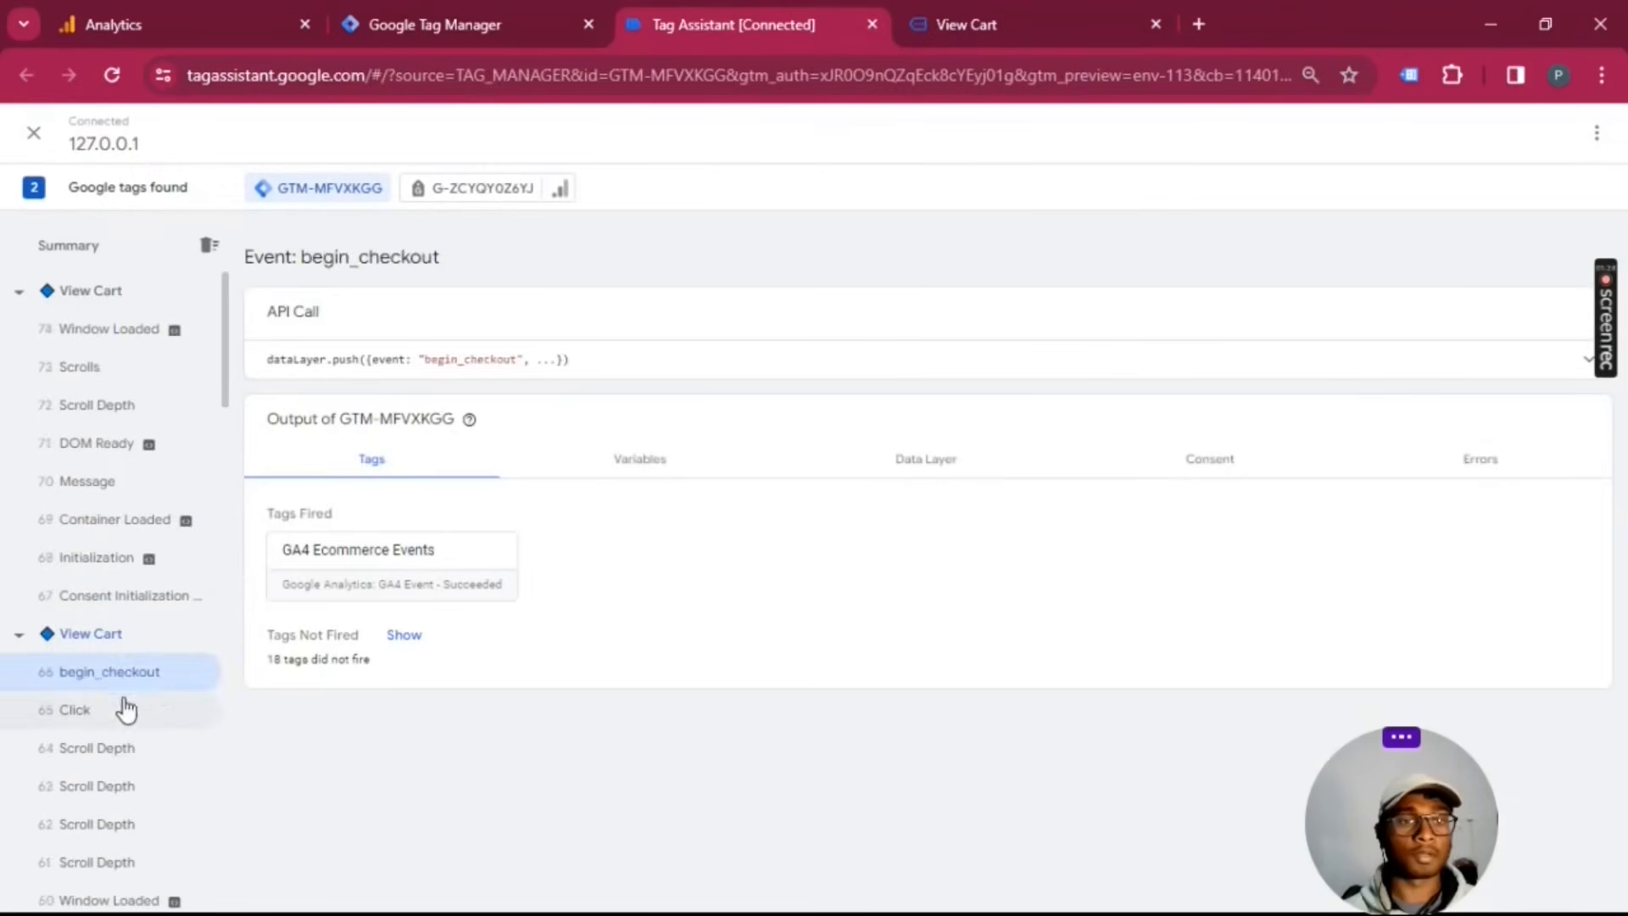
pyautogui.click(119, 704)
pyautogui.scroll(-3, 89, 676)
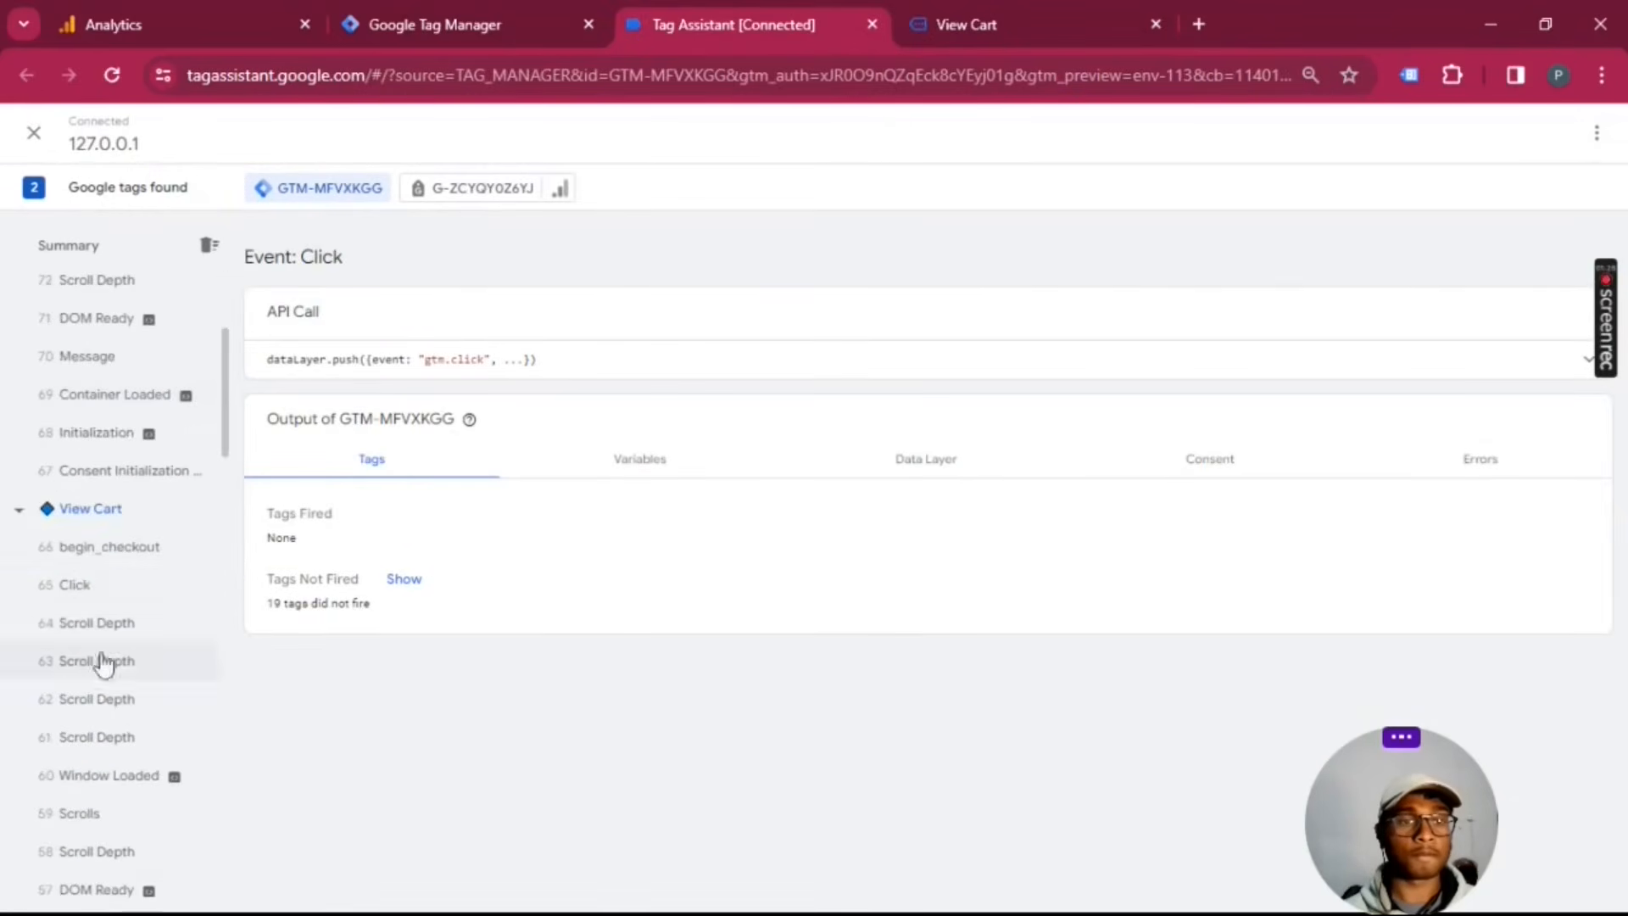
pyautogui.click(108, 560)
# Step: Look over the place-order page, then review the workspace changes in the Google Tag Manager overview
pyautogui.click(967, 24)
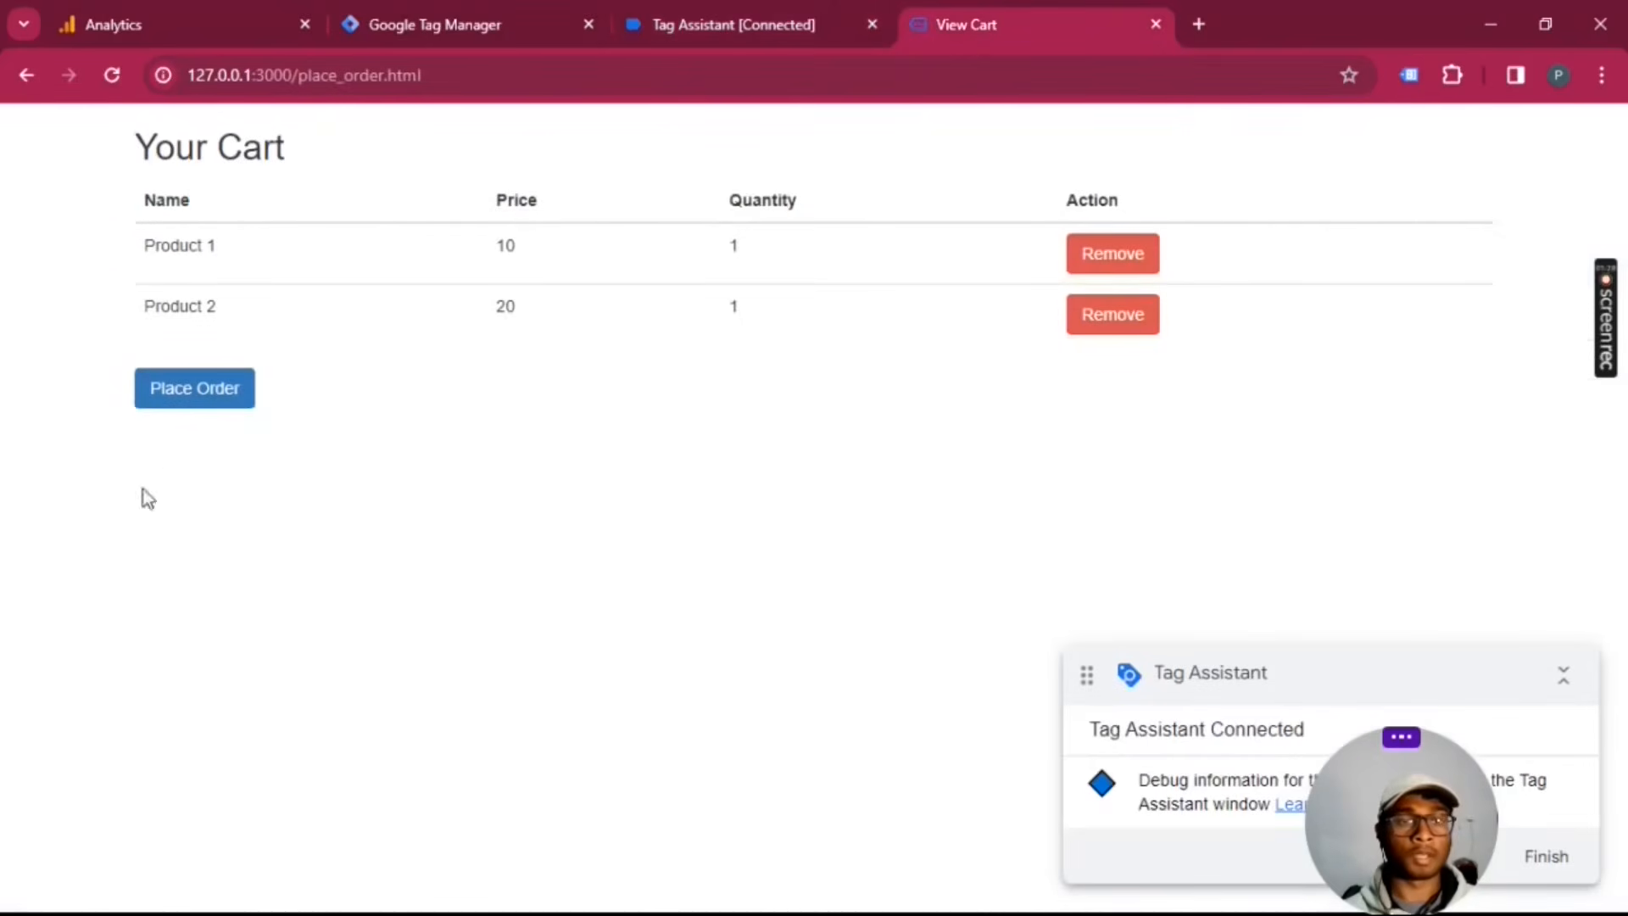
pyautogui.moveTo(455, 82); pyautogui.dragTo(384, 84)
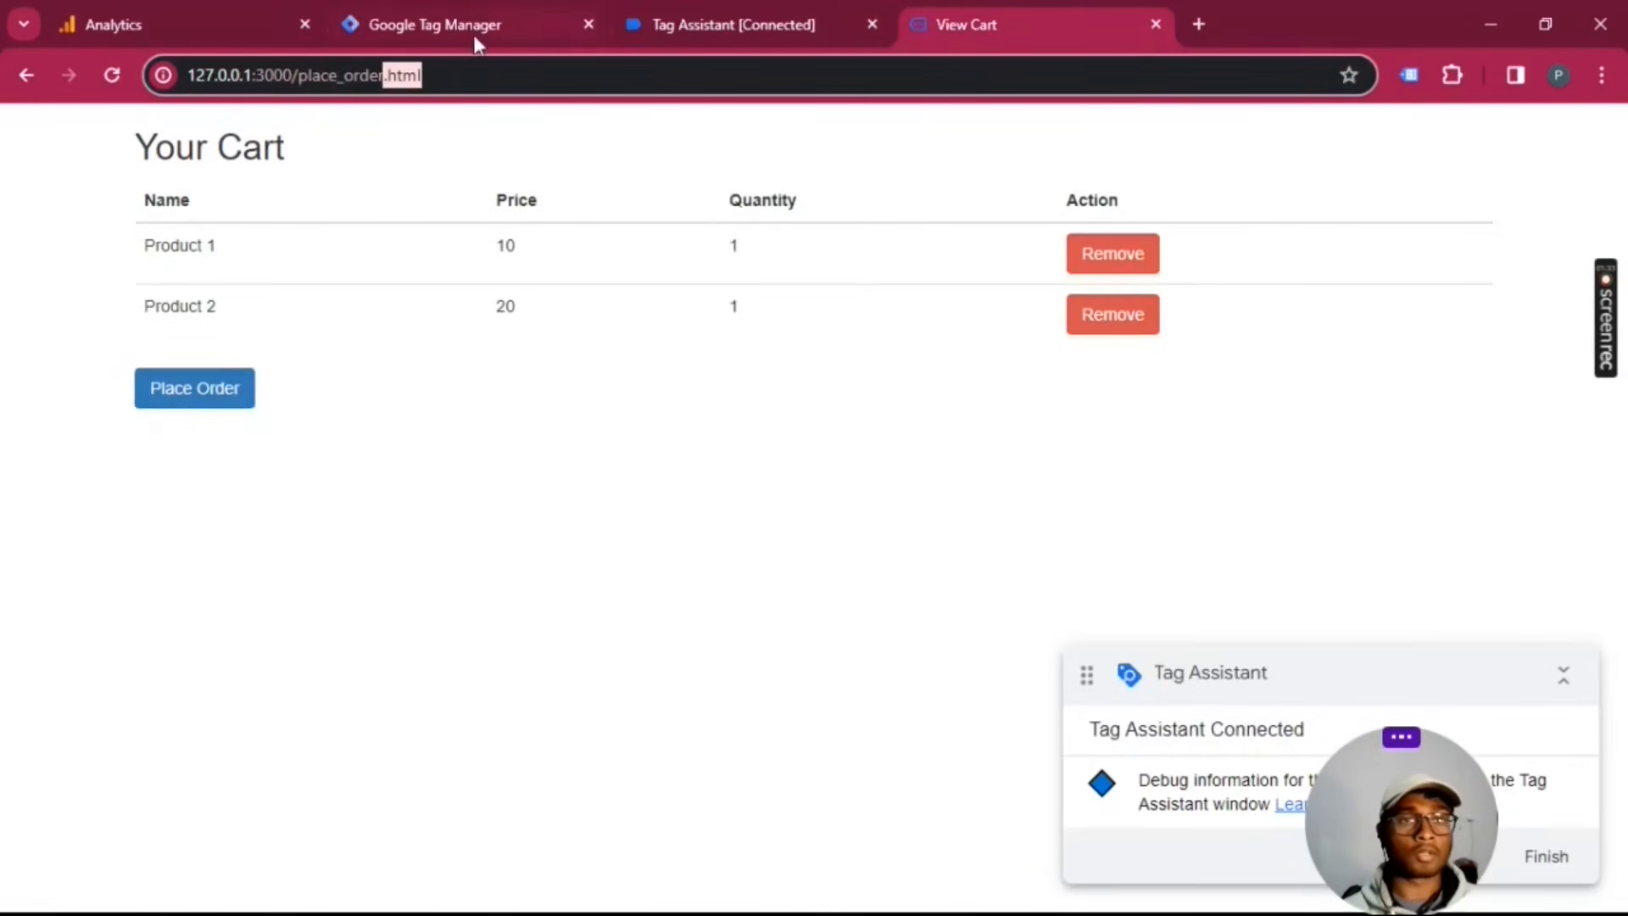
pyautogui.click(700, 18)
pyautogui.click(456, 15)
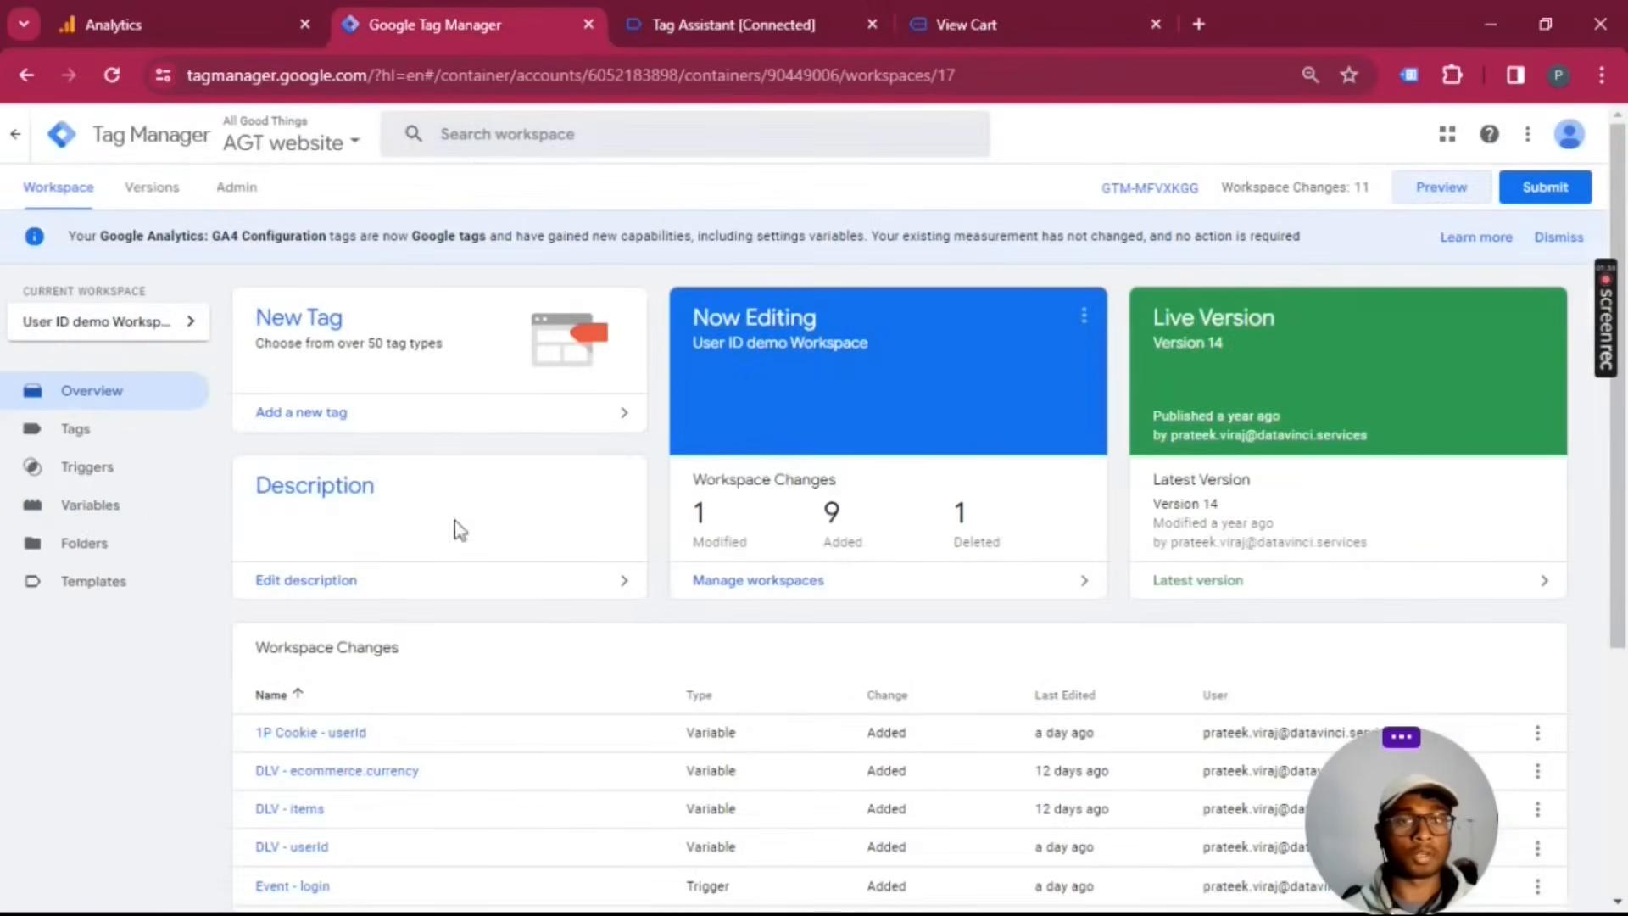
pyautogui.scroll(-3, 597, 505)
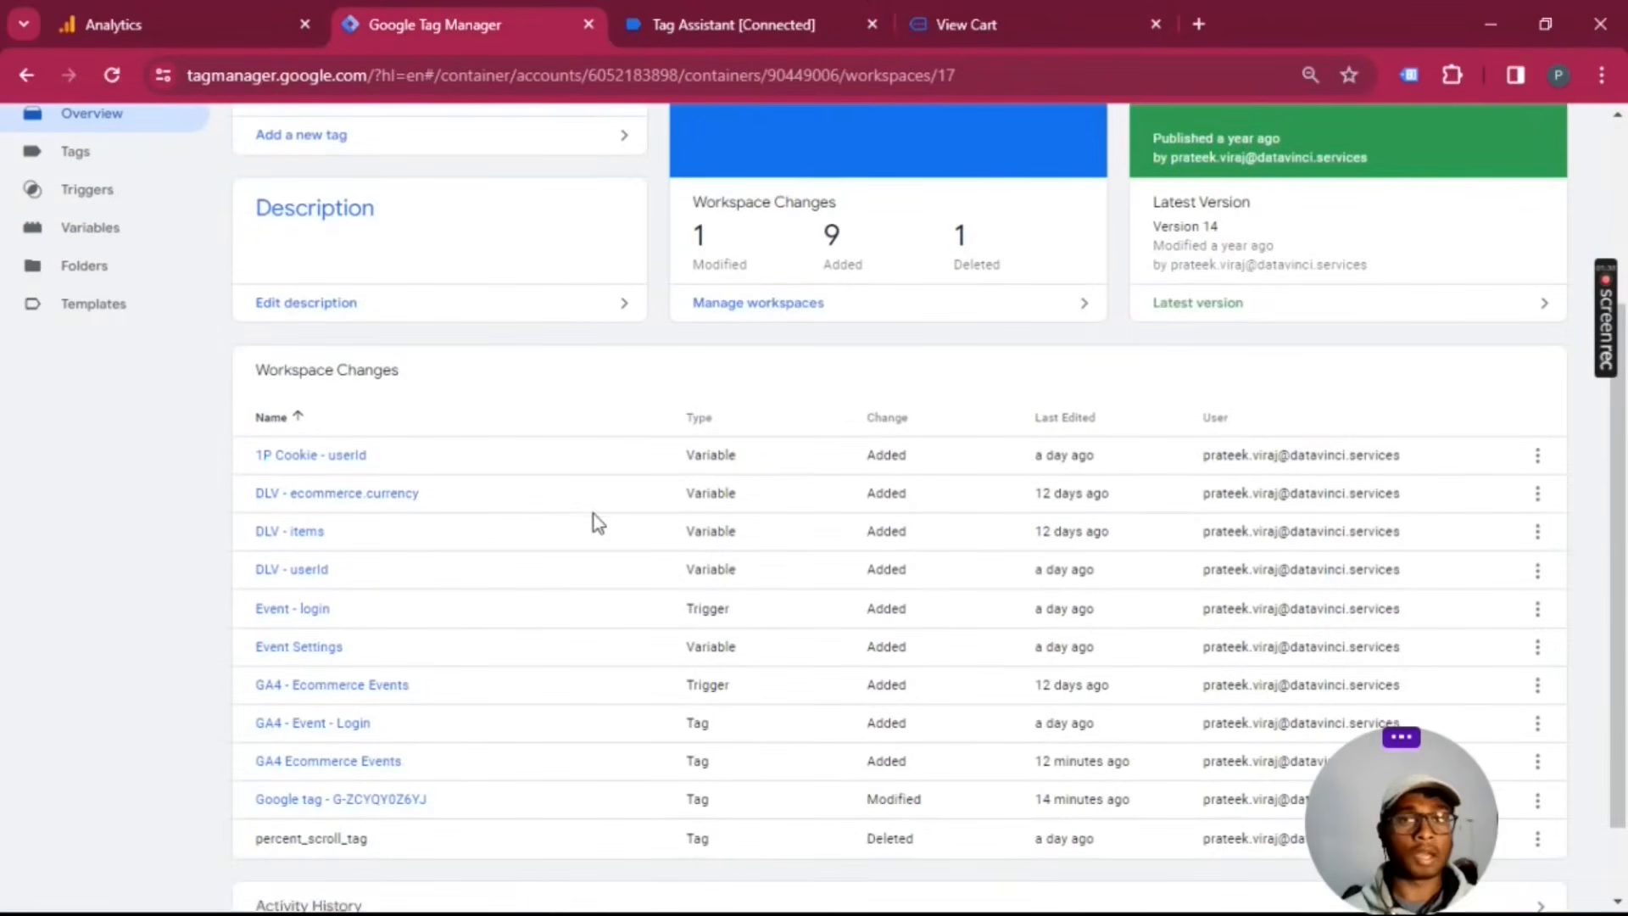
# Step: Find the login event under login.html in Tag Assistant, expand its dataLayer push and highlight the userId value
pyautogui.click(985, 2)
pyautogui.click(675, 10)
pyautogui.scroll(-5, 63, 645)
pyautogui.scroll(-3, 64, 638)
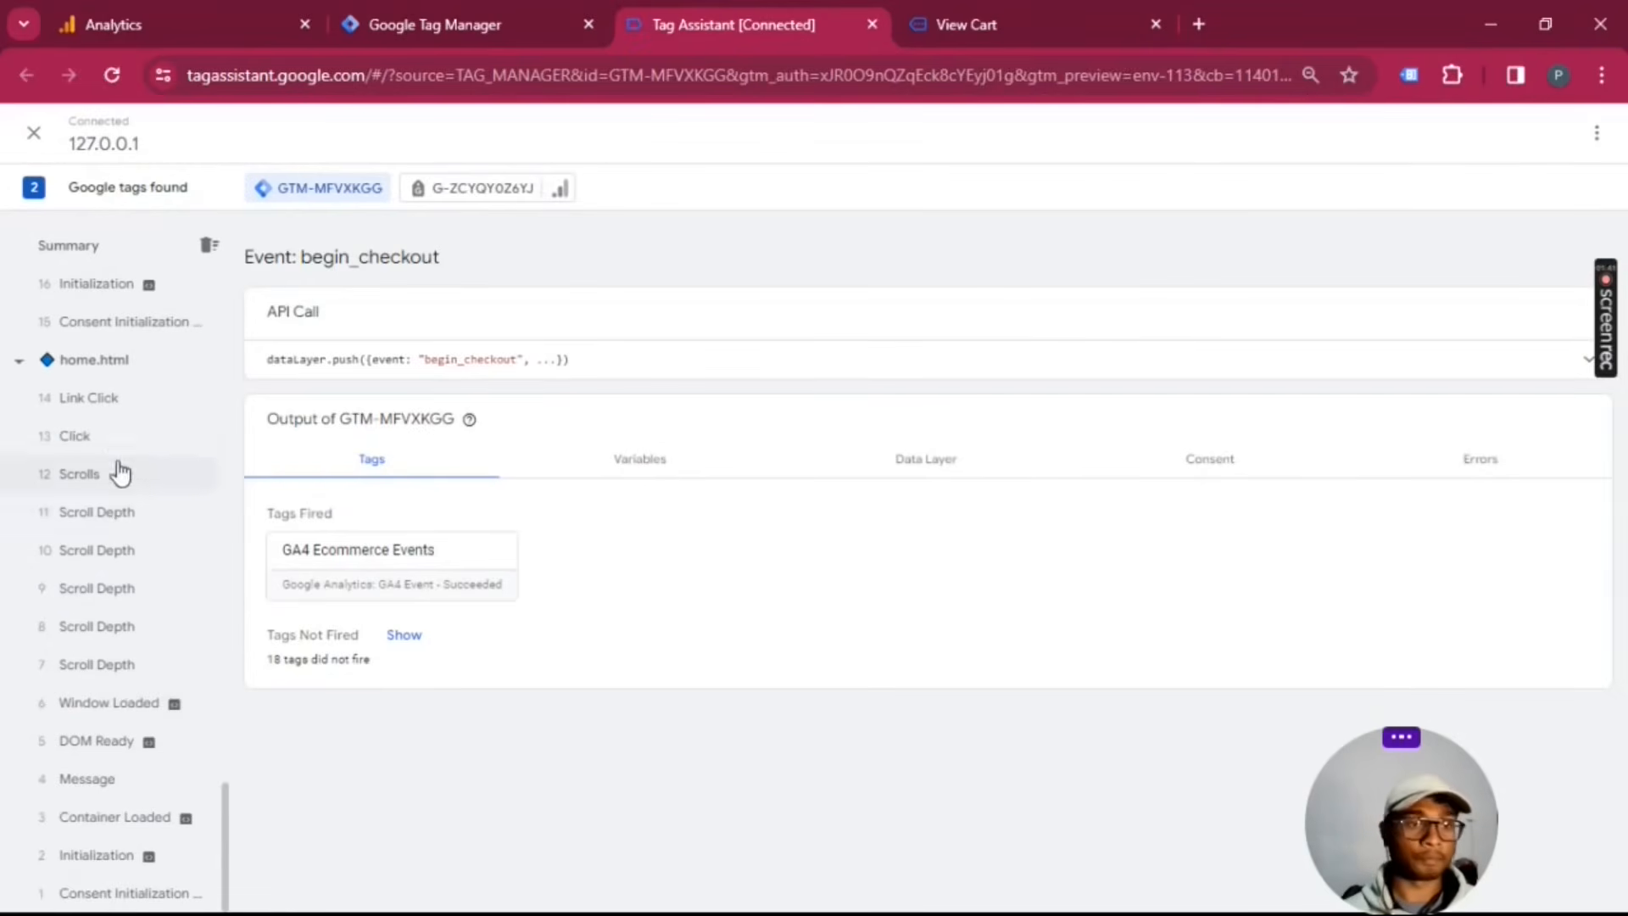
pyautogui.scroll(3, 104, 604)
pyautogui.scroll(3, 161, 462)
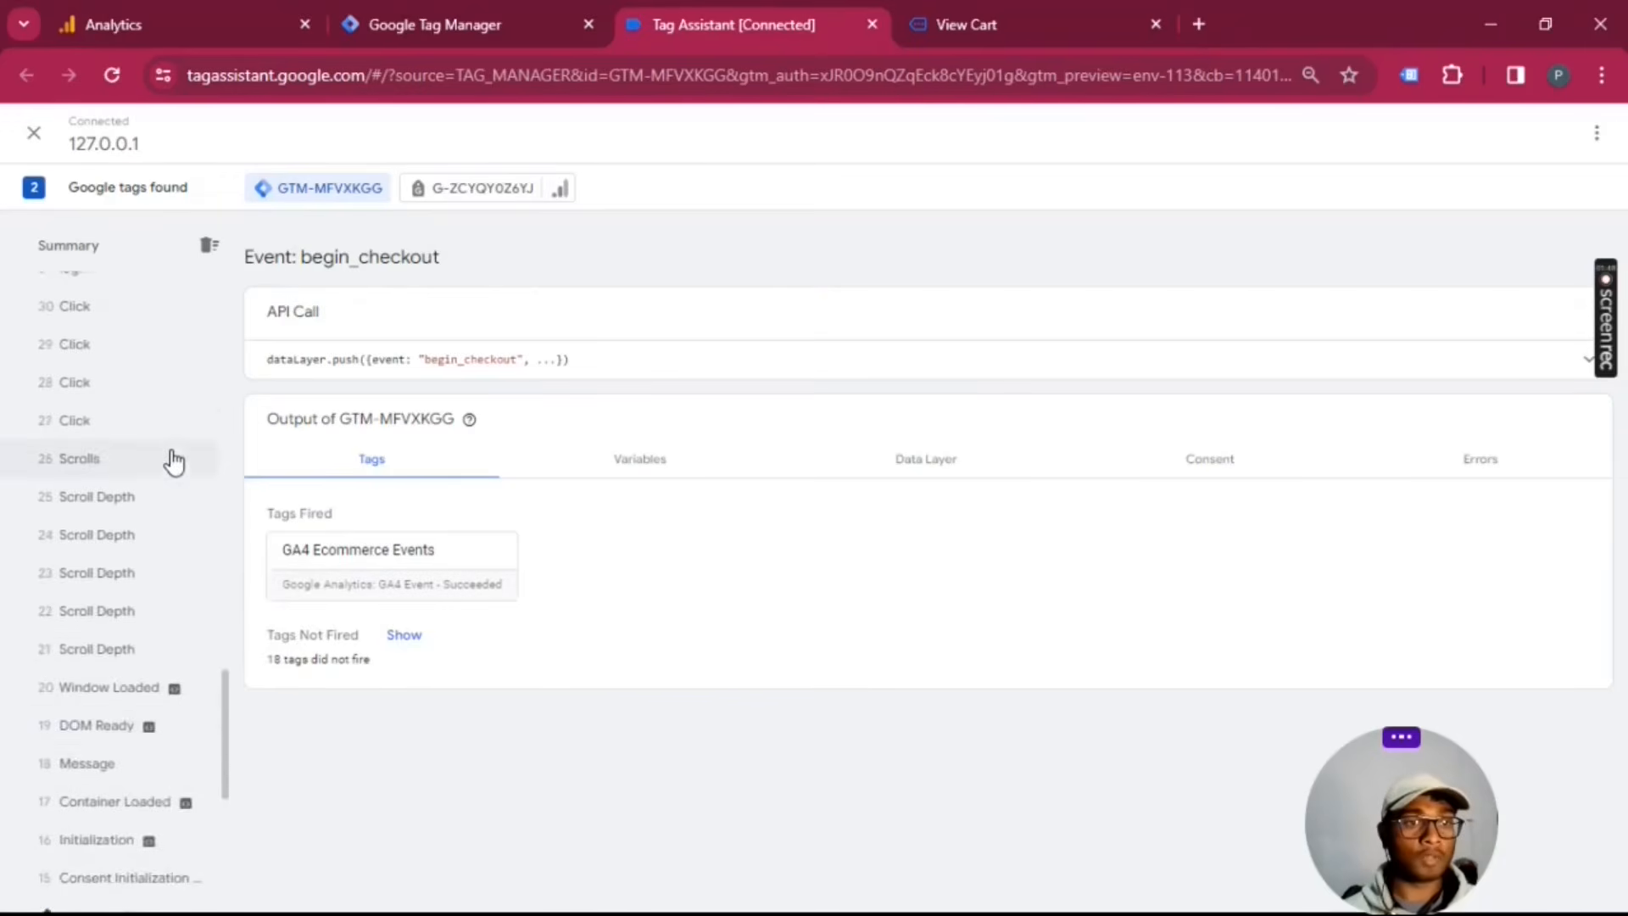
pyautogui.scroll(3, 146, 460)
pyautogui.click(140, 551)
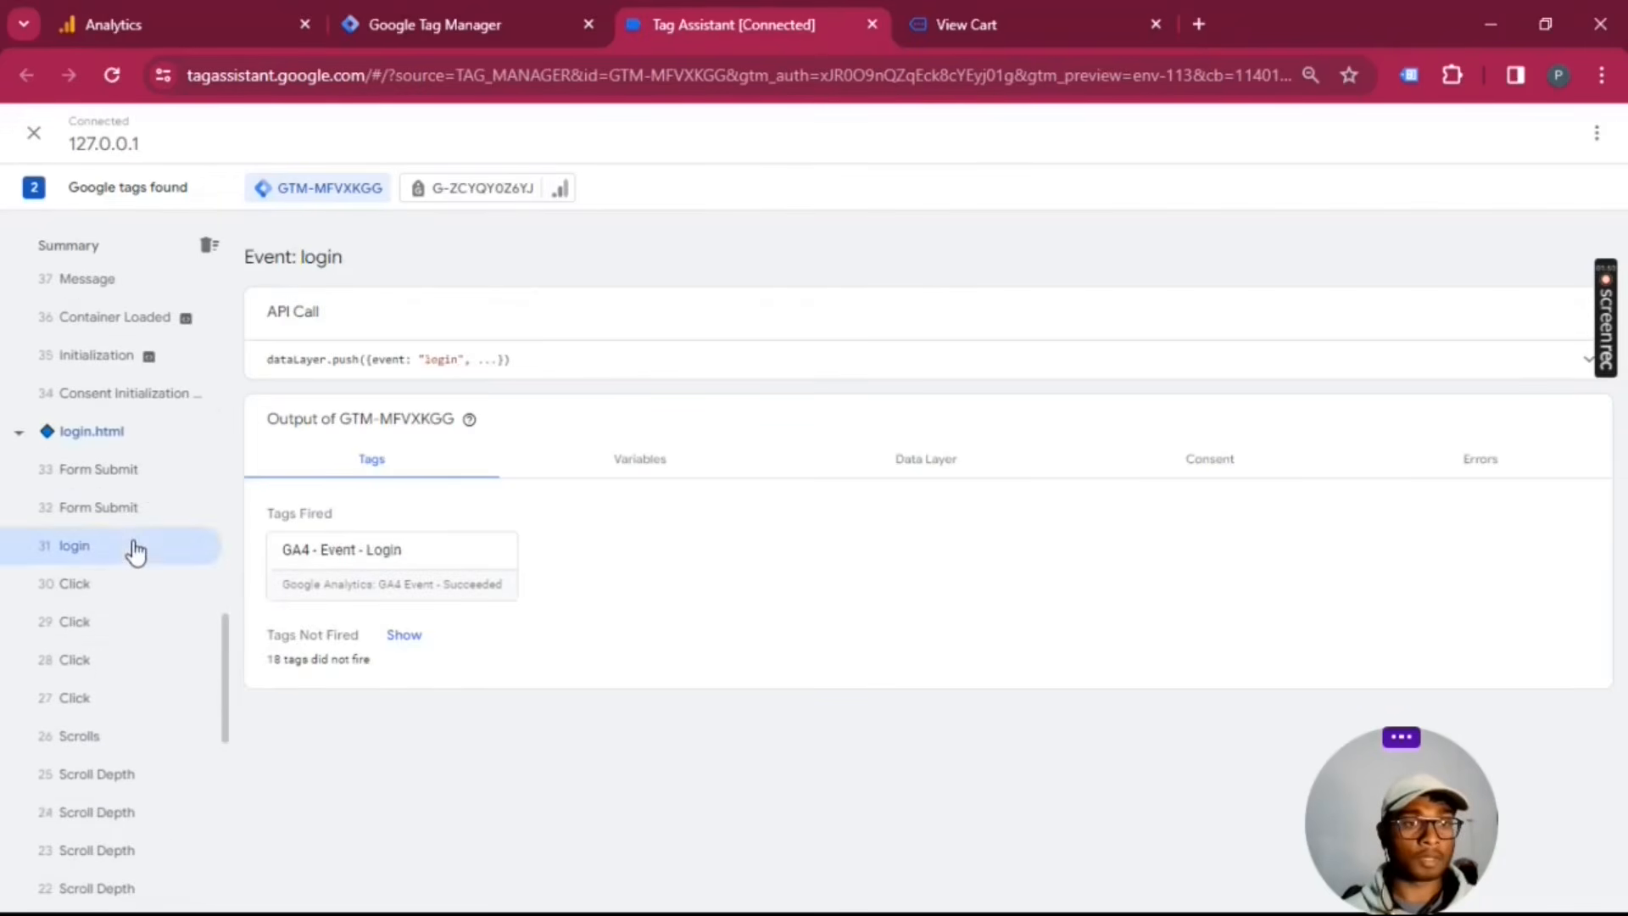
pyautogui.click(960, 373)
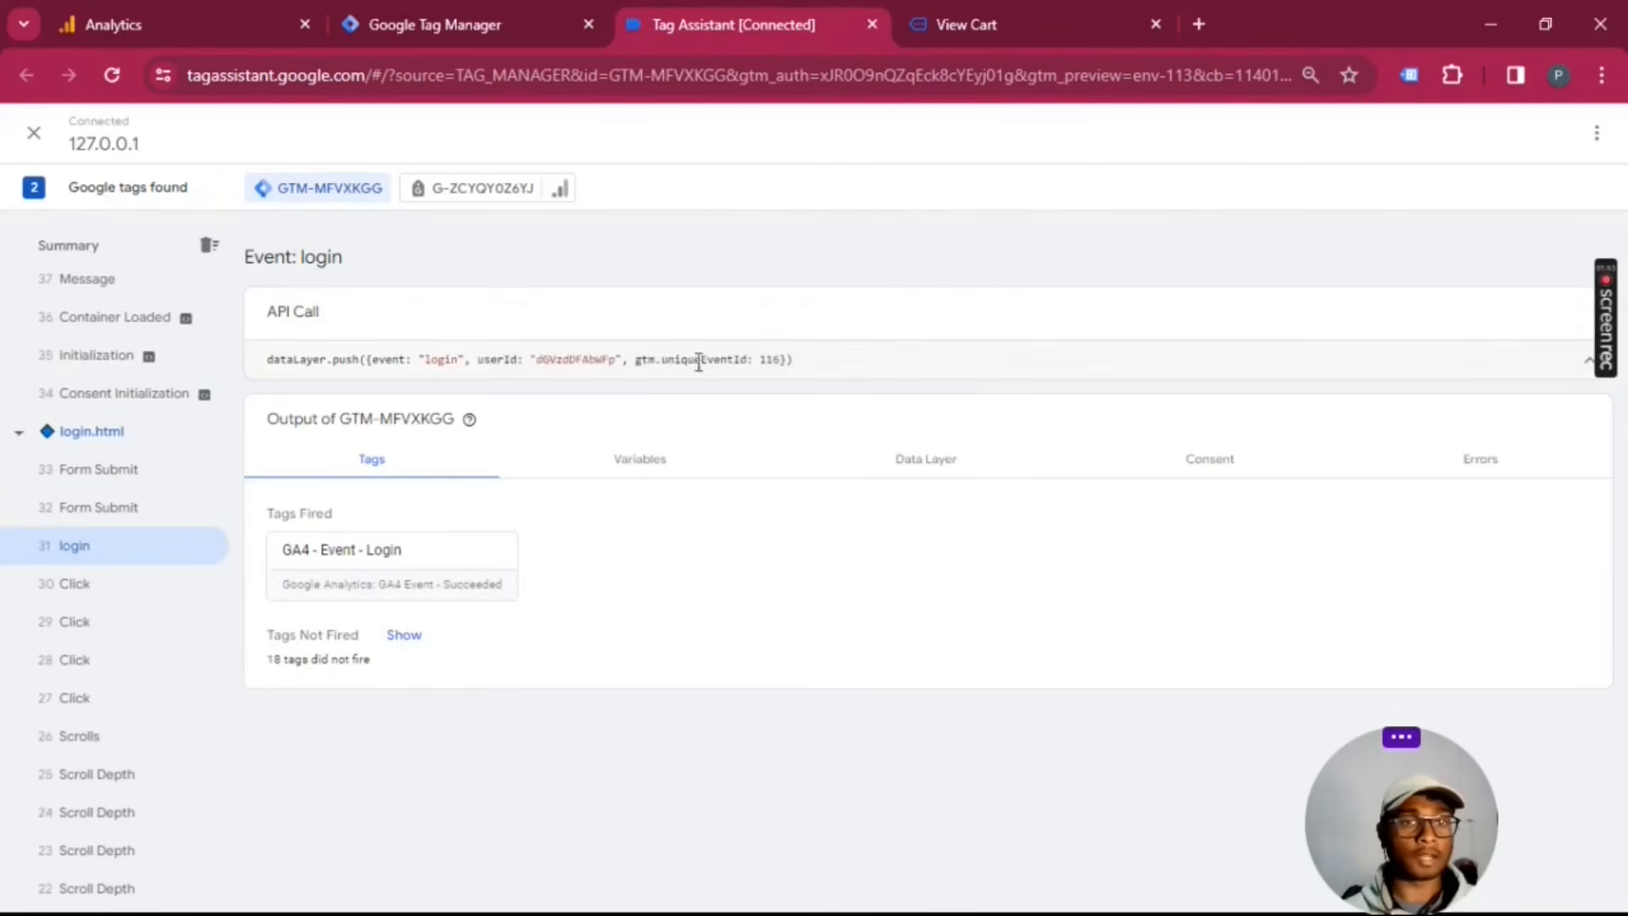
pyautogui.moveTo(477, 363); pyautogui.dragTo(617, 360)
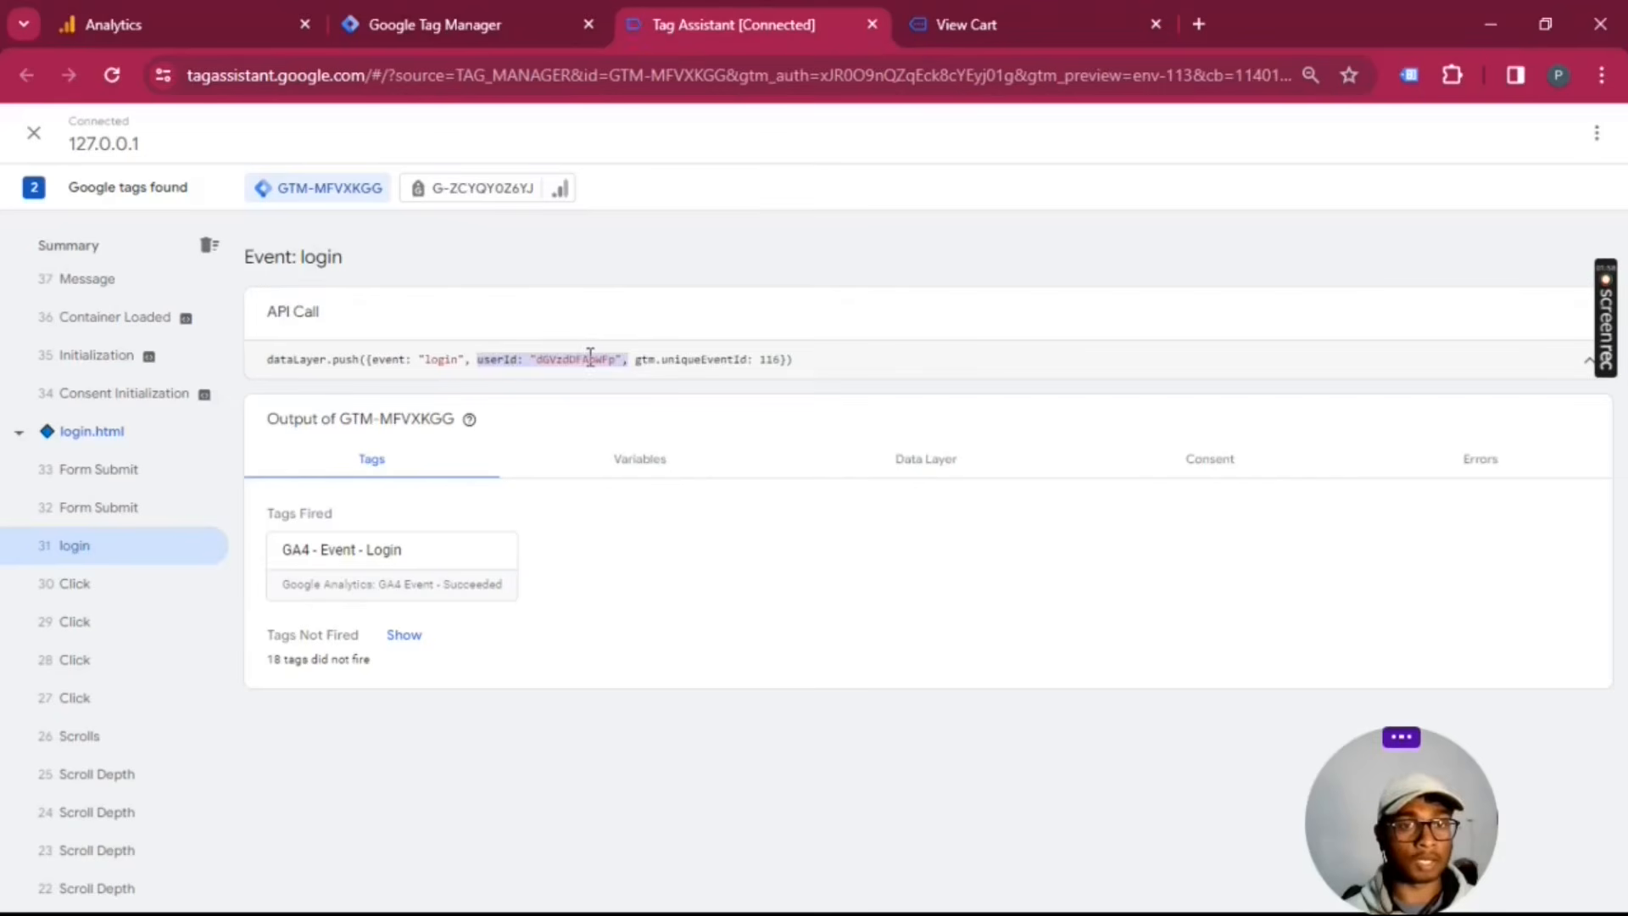
pyautogui.click(527, 358)
pyautogui.moveTo(531, 359); pyautogui.dragTo(611, 358)
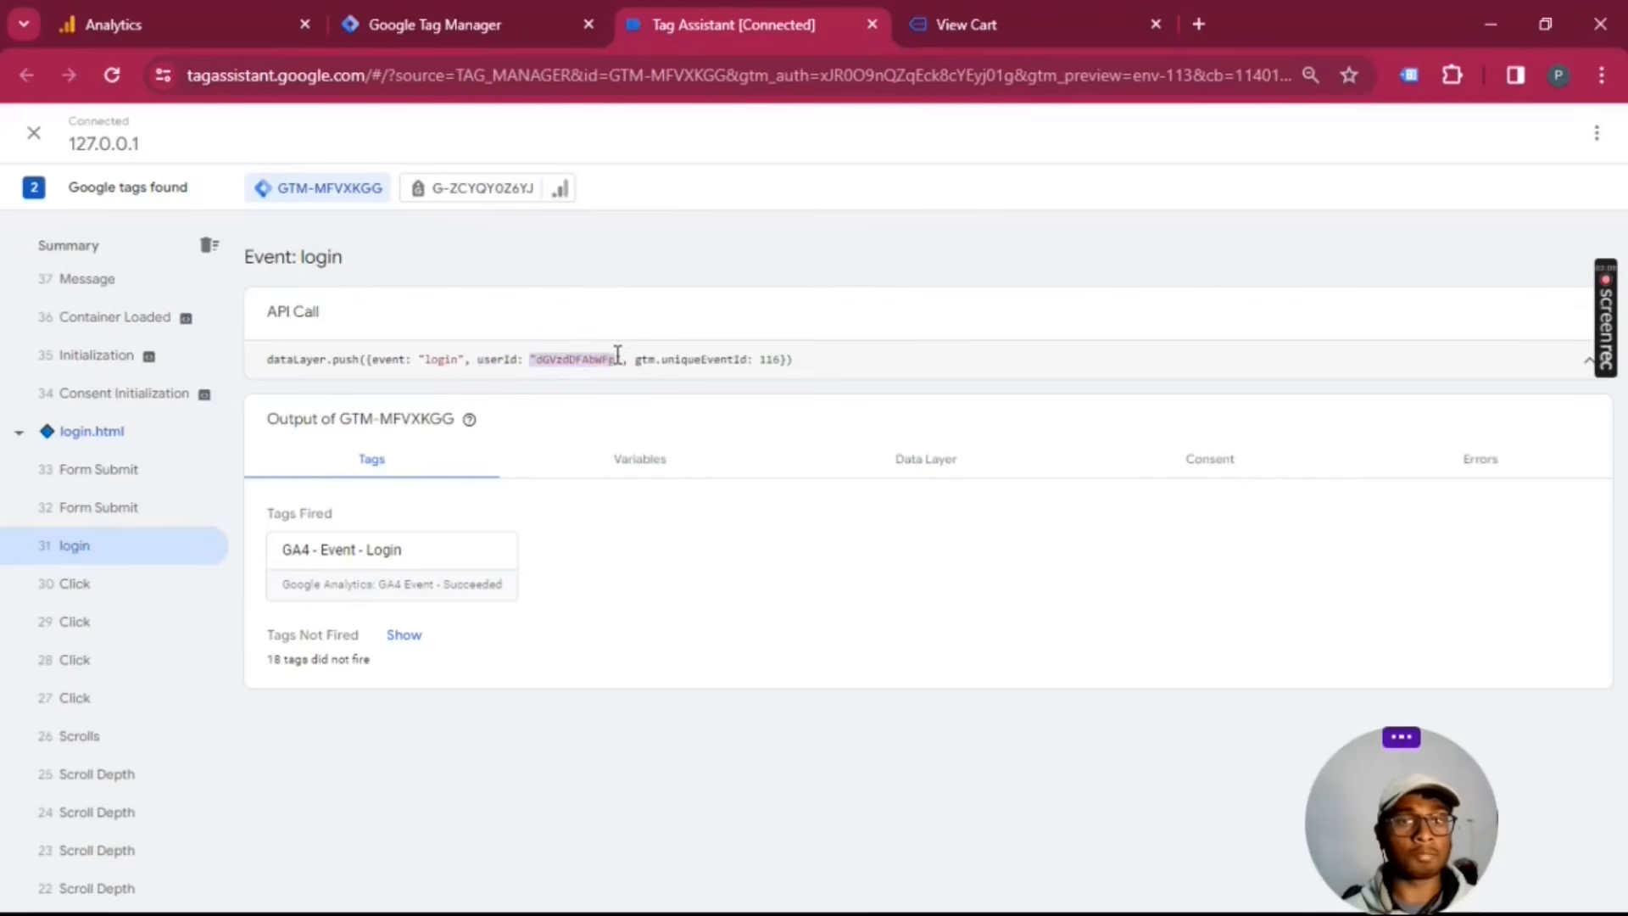
# Step: Switch back to the store site and load its home page at 127.0.0.1:3000/home.html
pyautogui.click(943, 29)
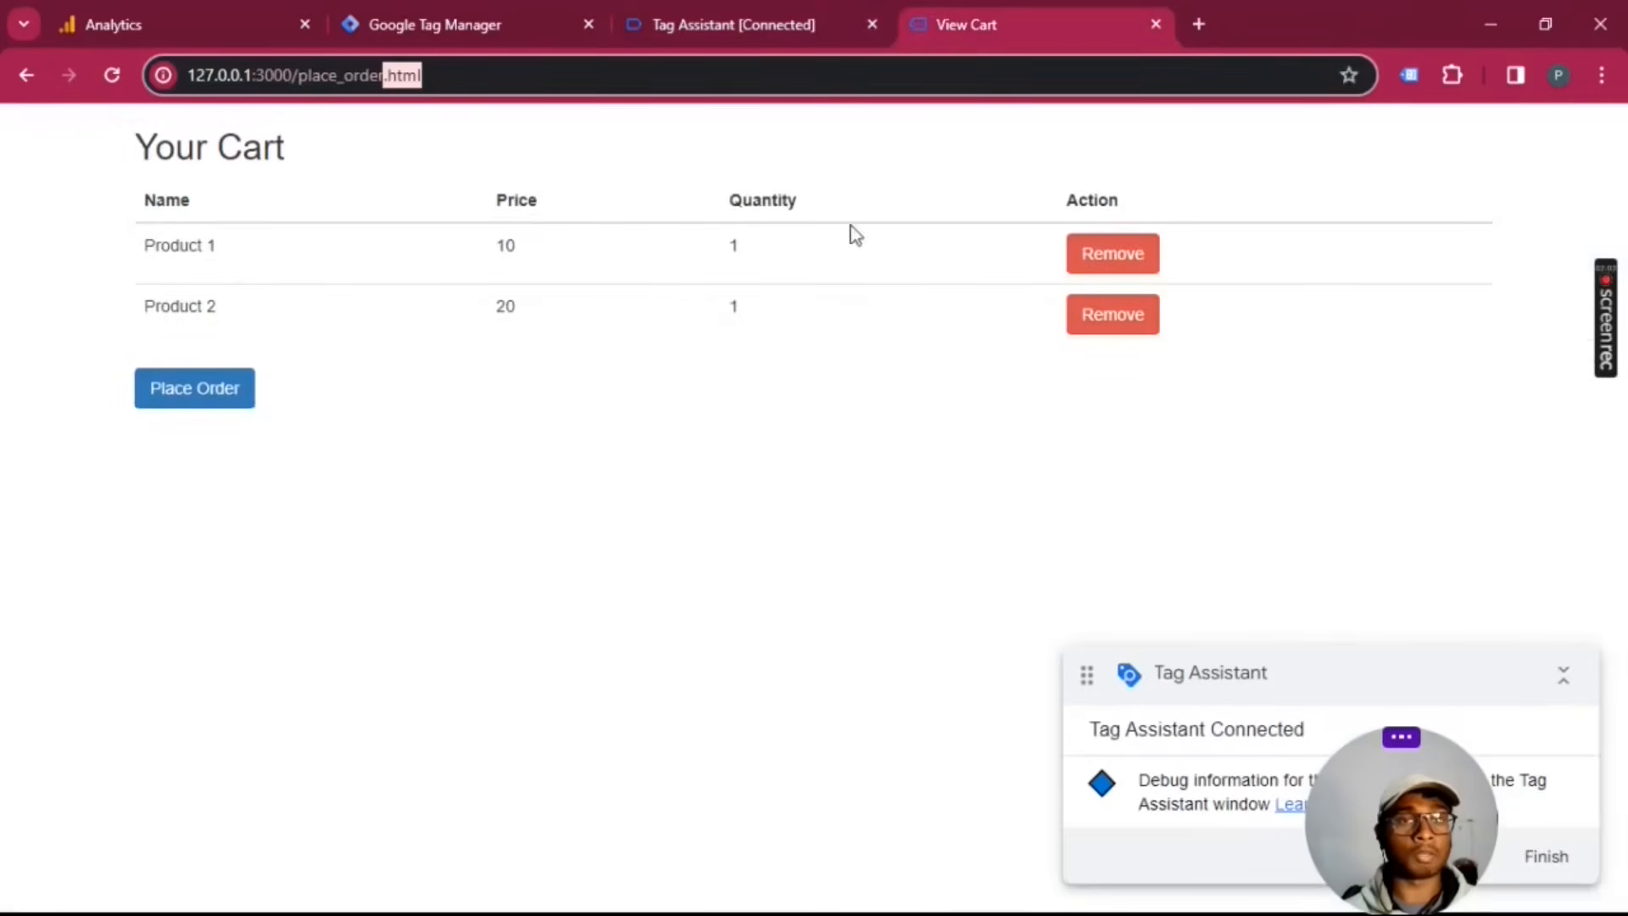
pyautogui.click(466, 76)
pyautogui.doubleClick(358, 77)
pyautogui.write('home')
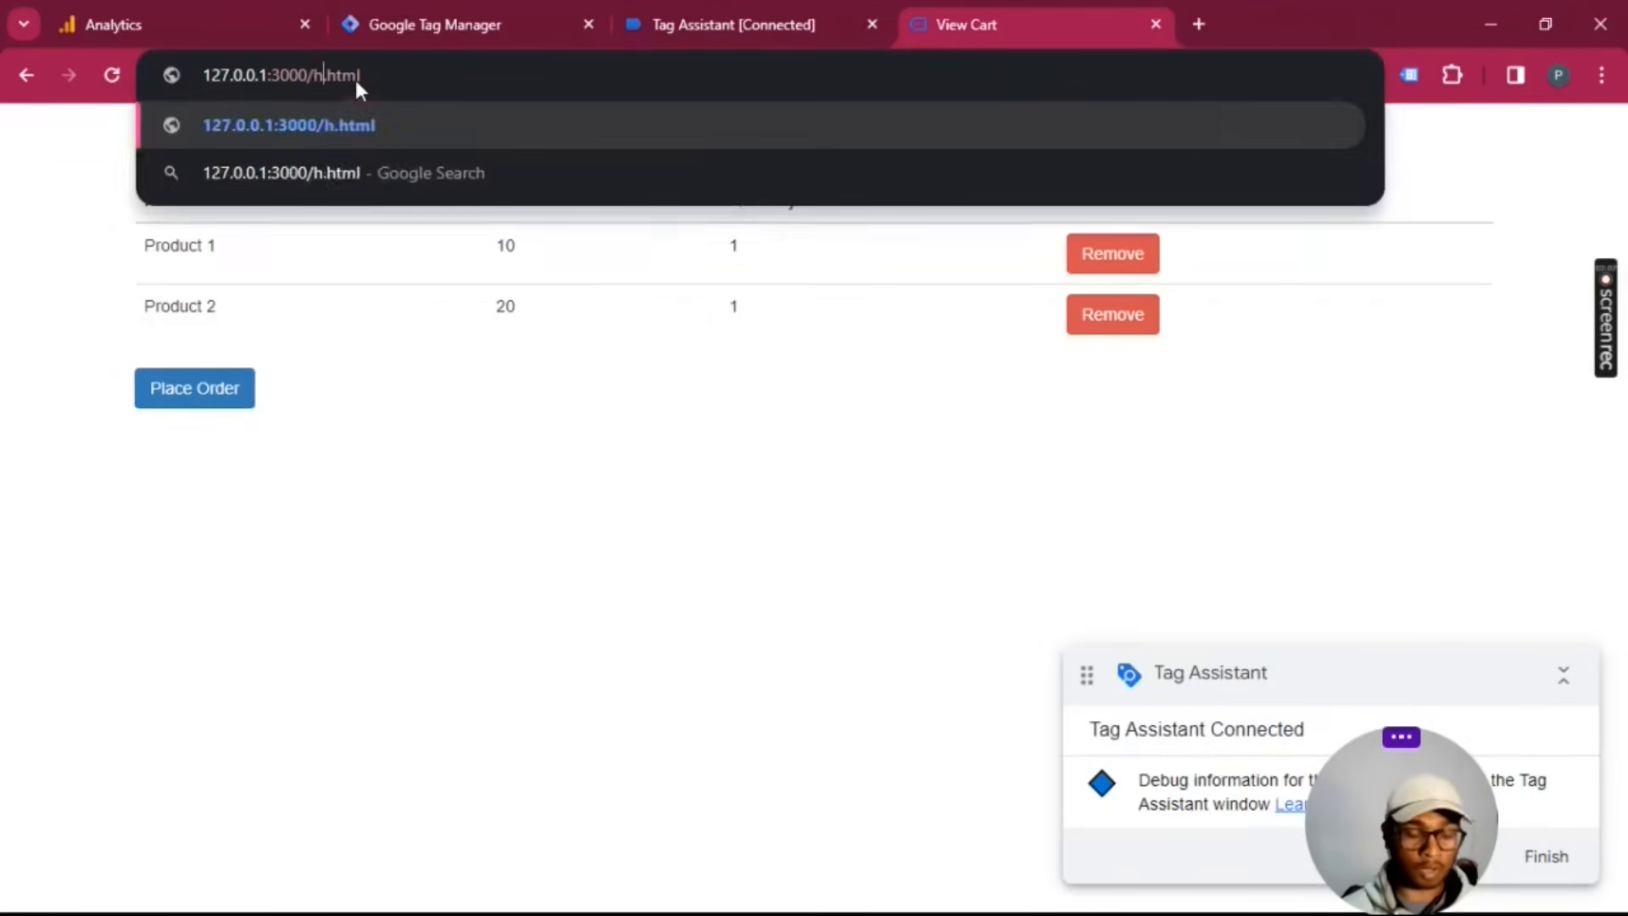
pyautogui.press('Return')
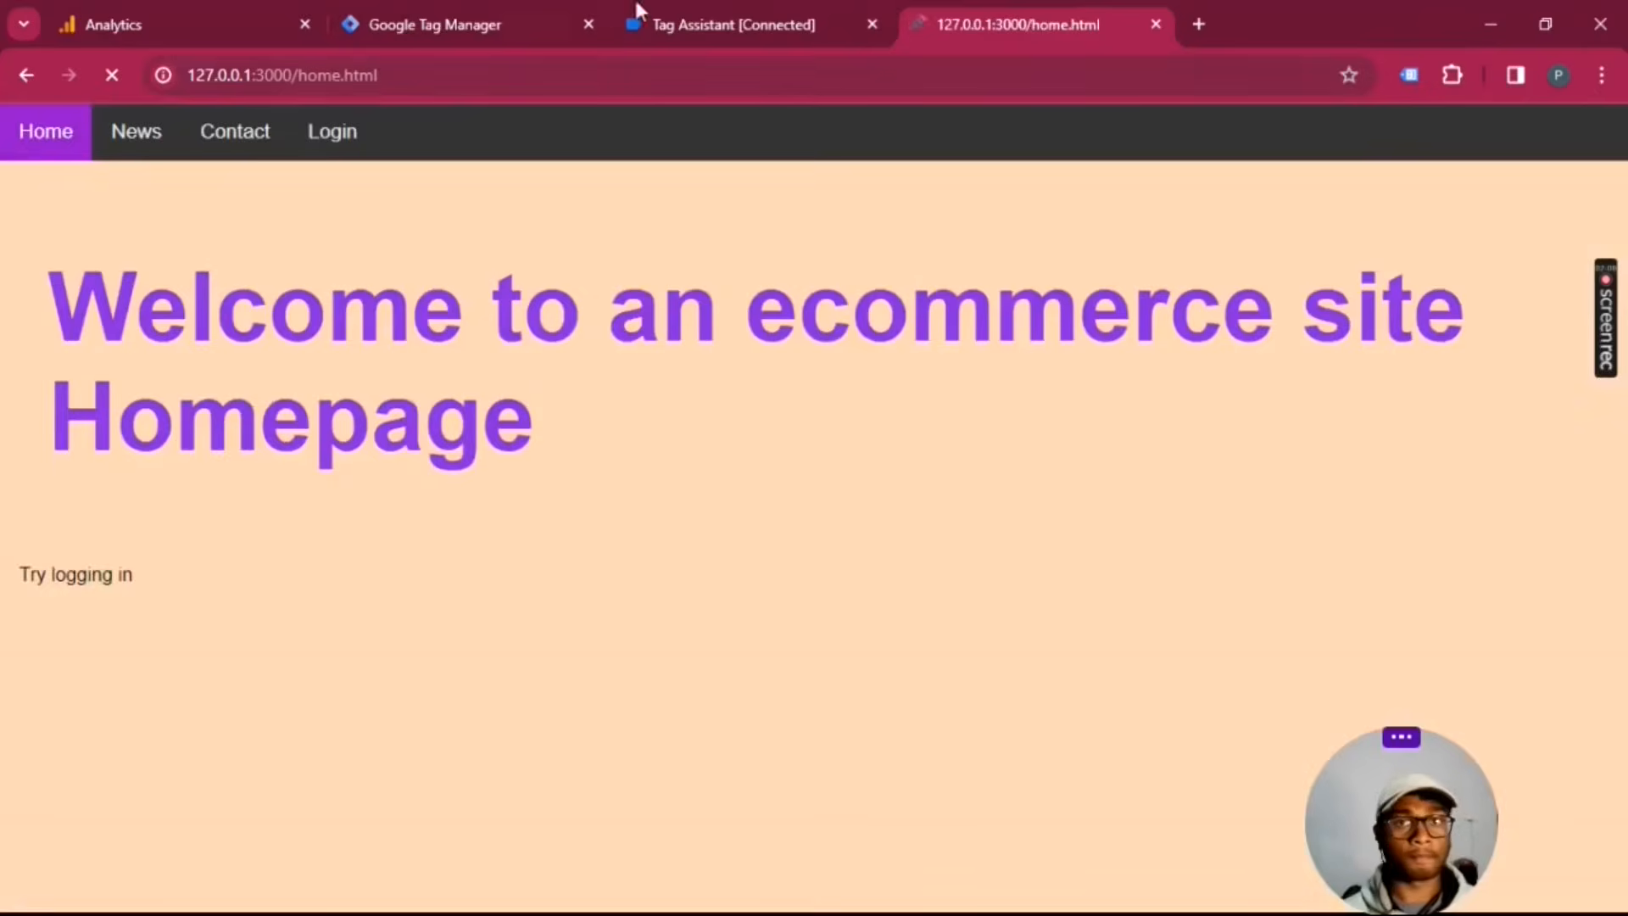
# Step: Return to the login event in Tag Assistant and highlight the full userId parameter in its API call
pyautogui.click(632, 24)
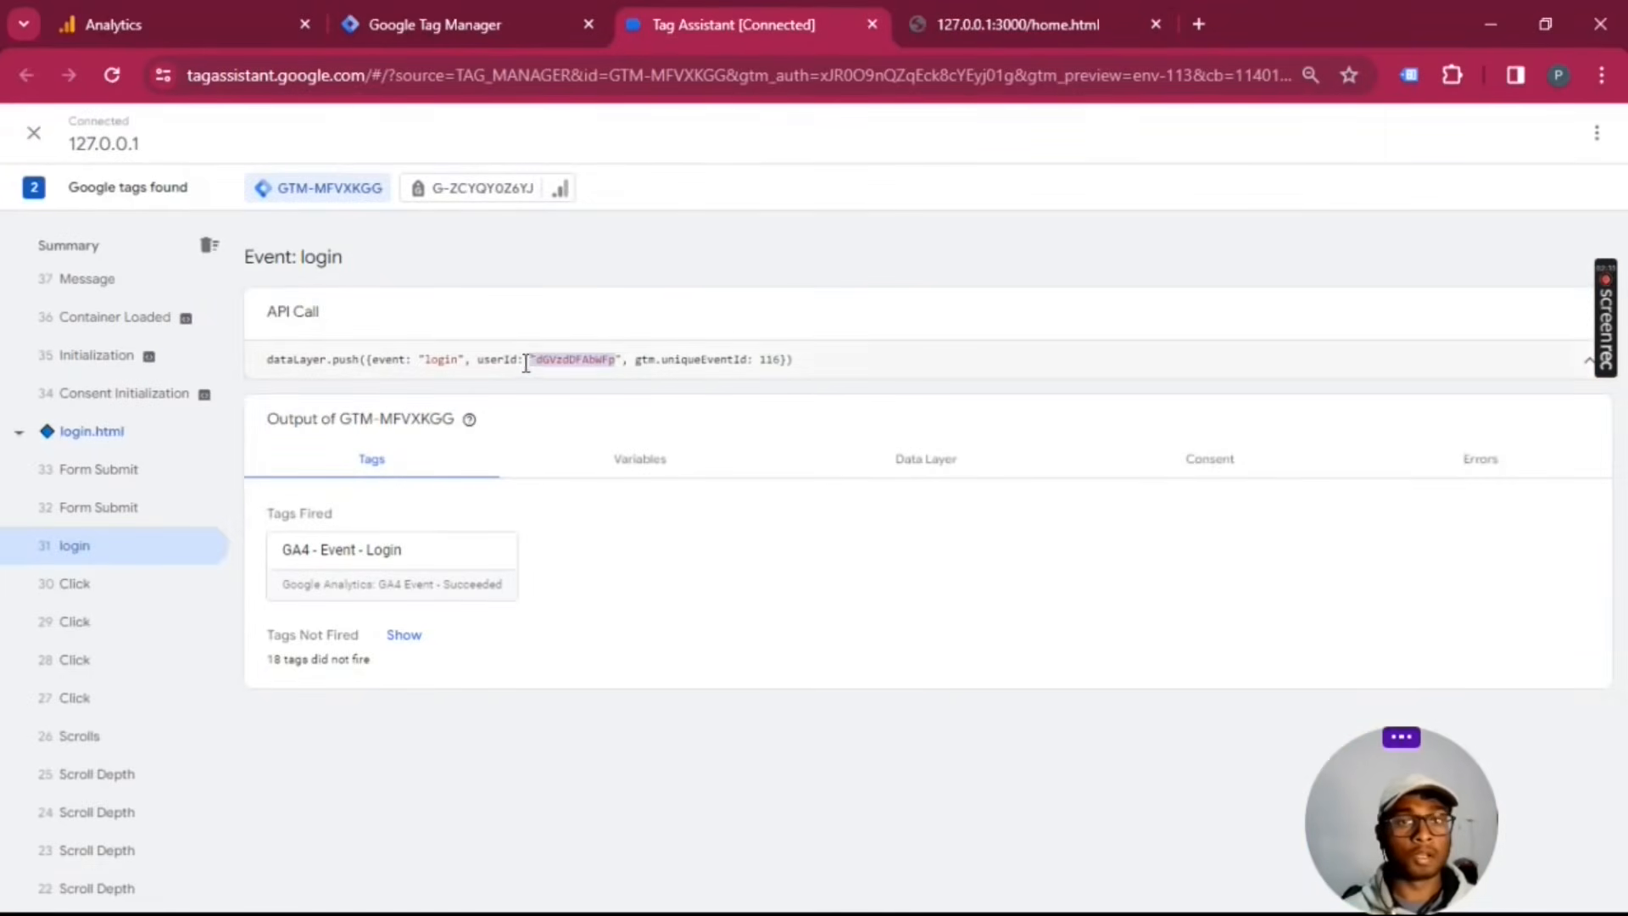
pyautogui.moveTo(478, 360); pyautogui.dragTo(637, 362)
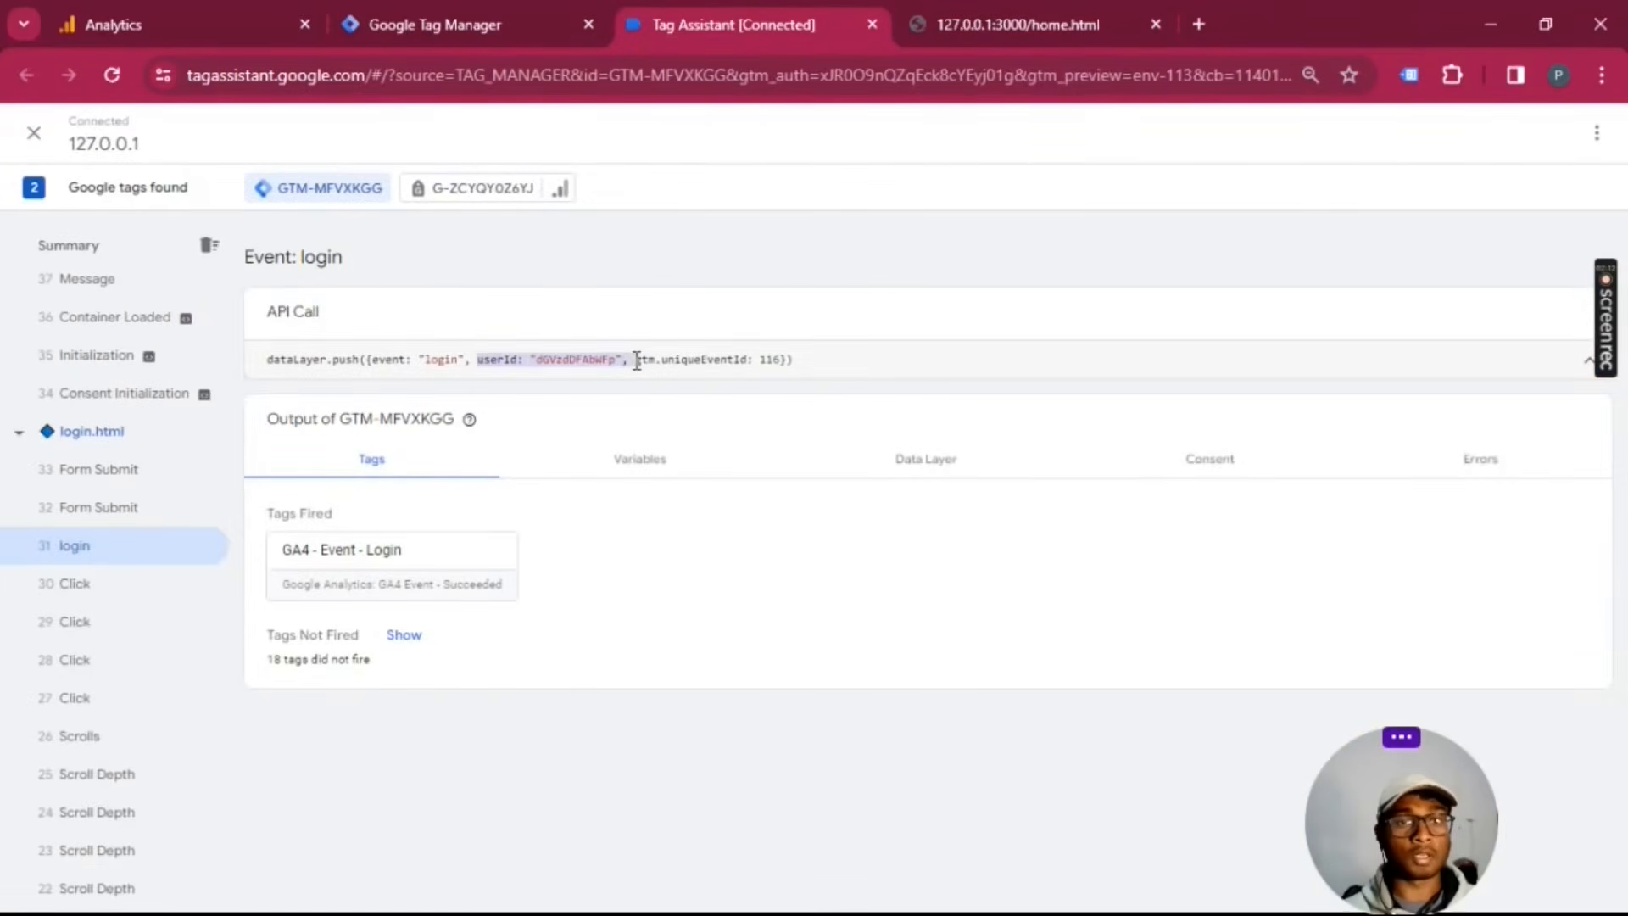
# Step: Switch to the store's home page and open its 127.0.0.1:3000 cookies in the developer tools
pyautogui.click(1017, 24)
pyautogui.rightClick(965, 158)
pyautogui.click(1064, 714)
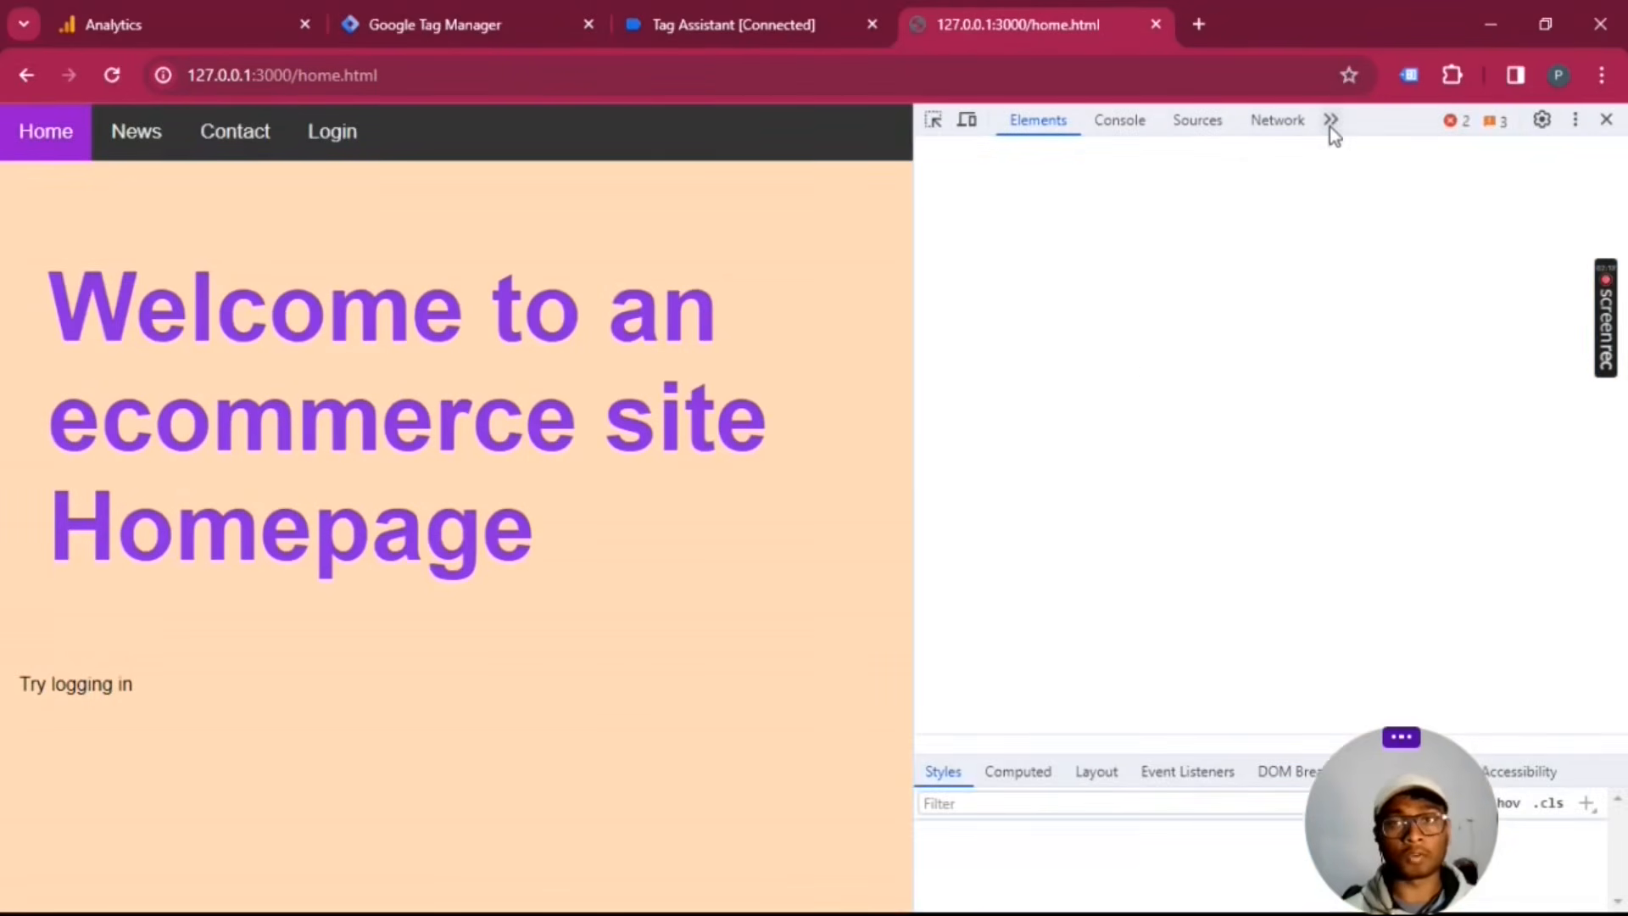
pyautogui.click(1330, 120)
pyautogui.click(1392, 237)
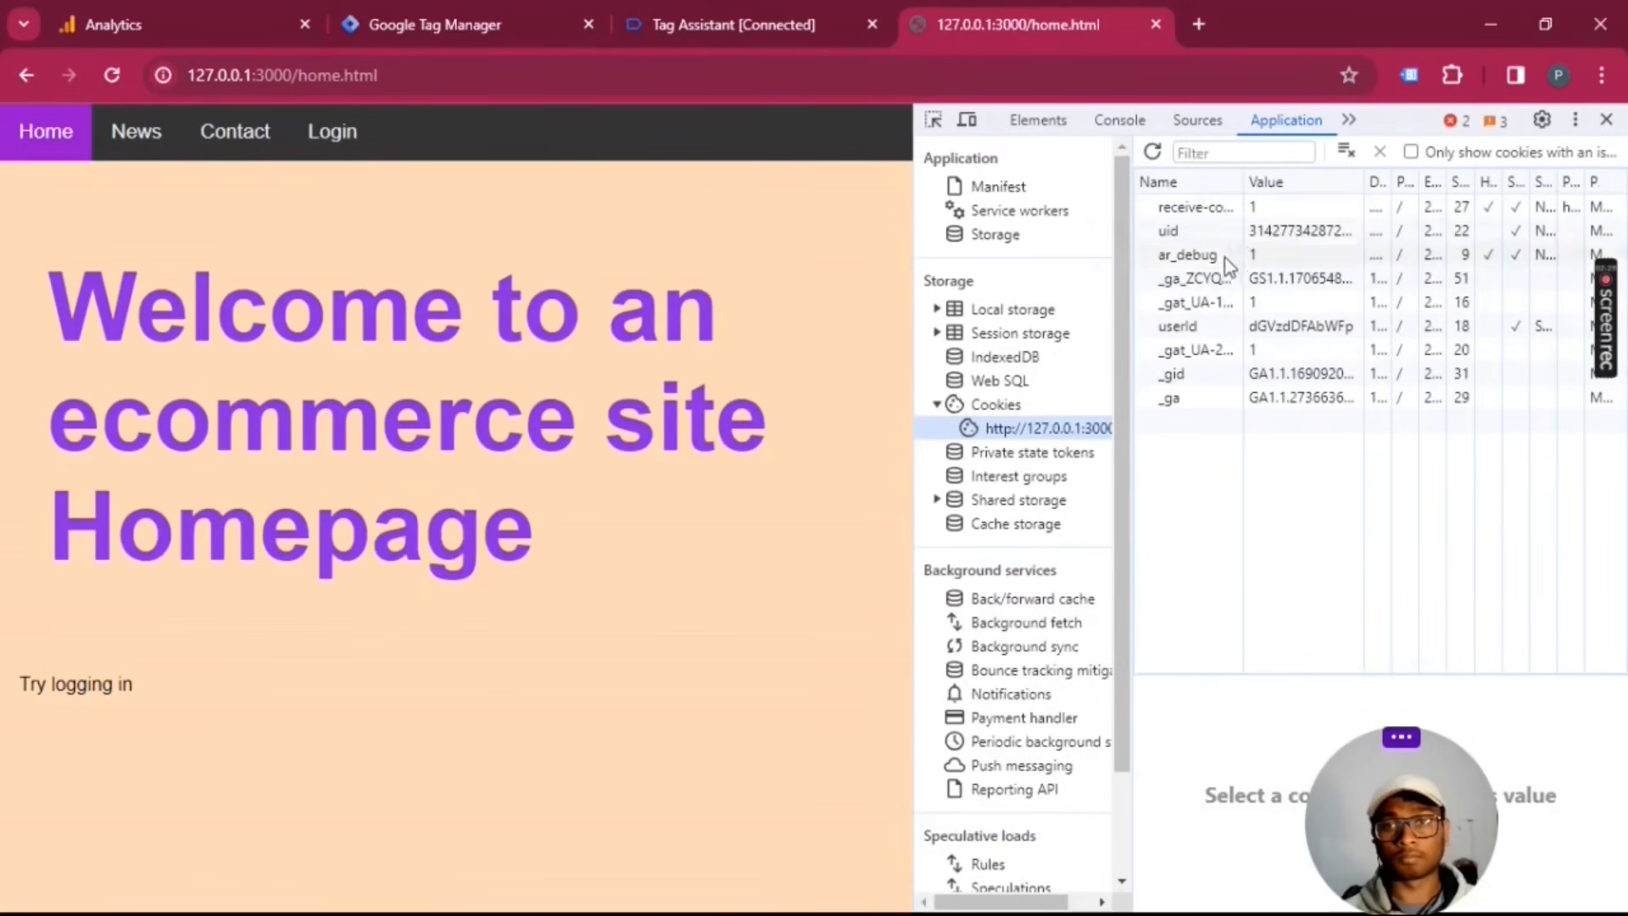
# Step: Select the userId cookie, highlight its value and compare it with the userId in the Tag Assistant login event
pyautogui.click(1215, 211)
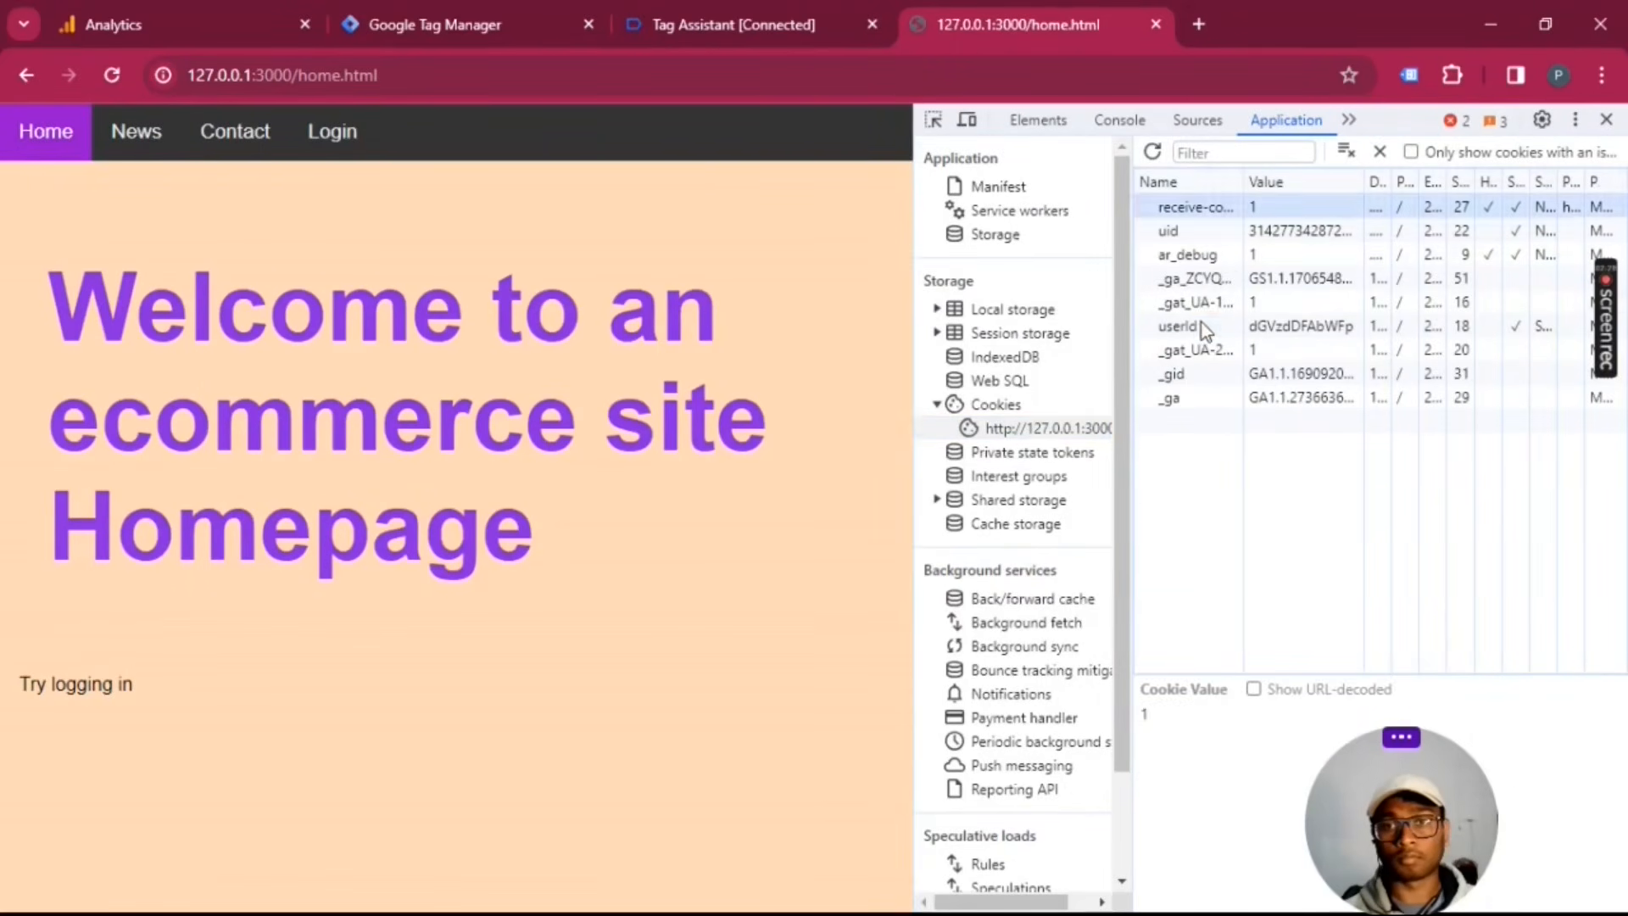
pyautogui.click(1202, 324)
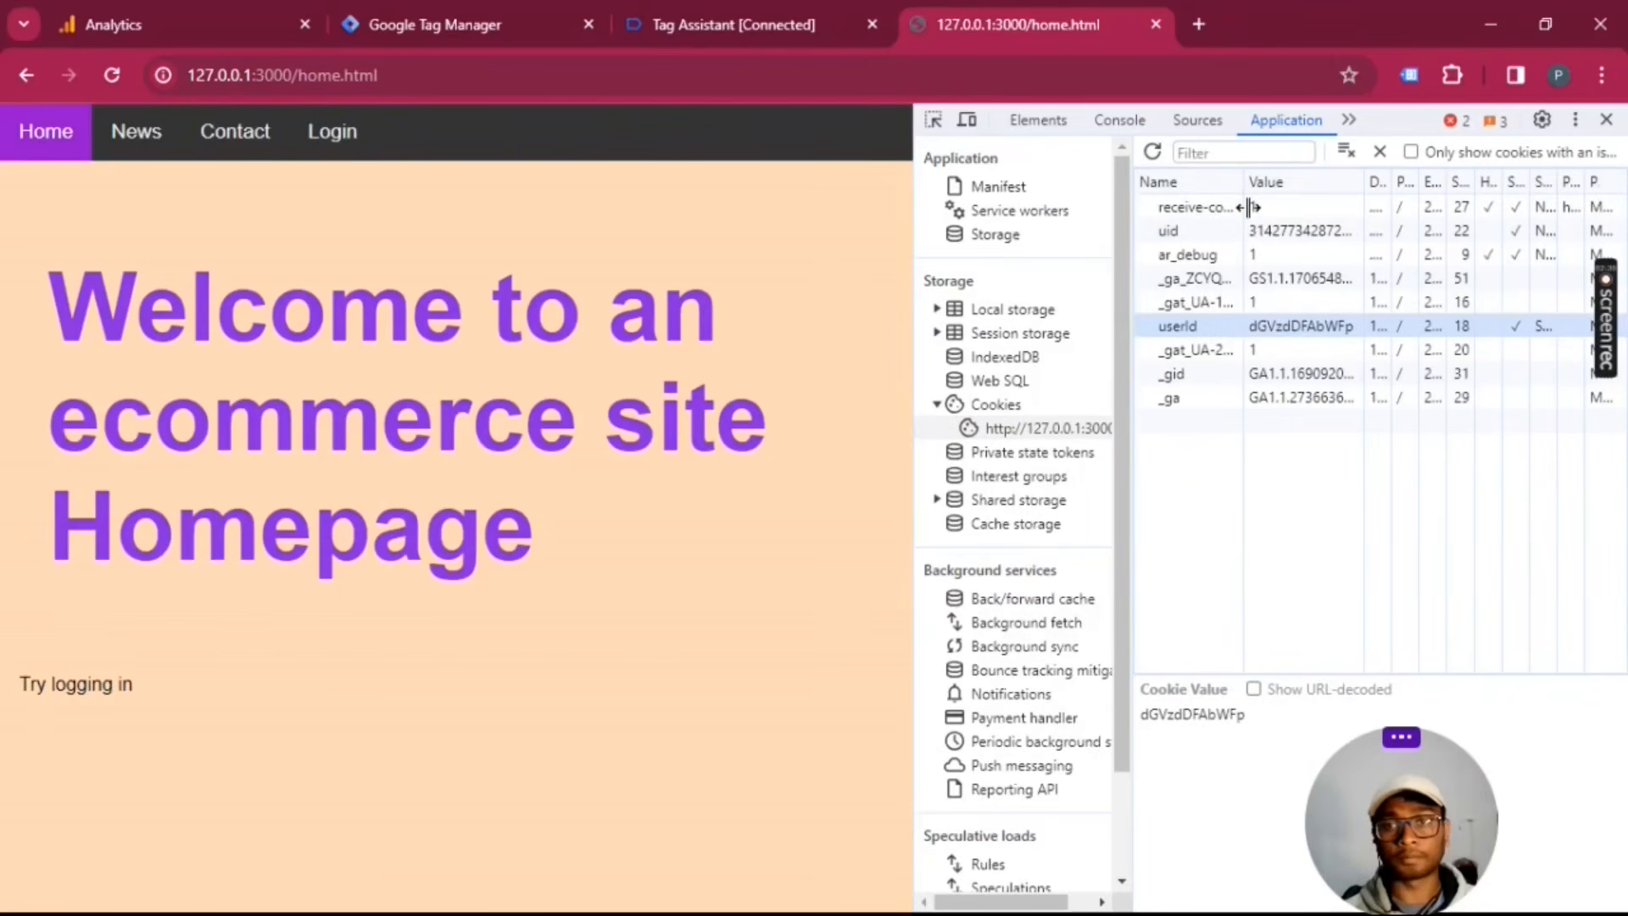
pyautogui.moveTo(1244, 208); pyautogui.dragTo(1297, 583)
pyautogui.moveTo(1271, 721); pyautogui.dragTo(1147, 720)
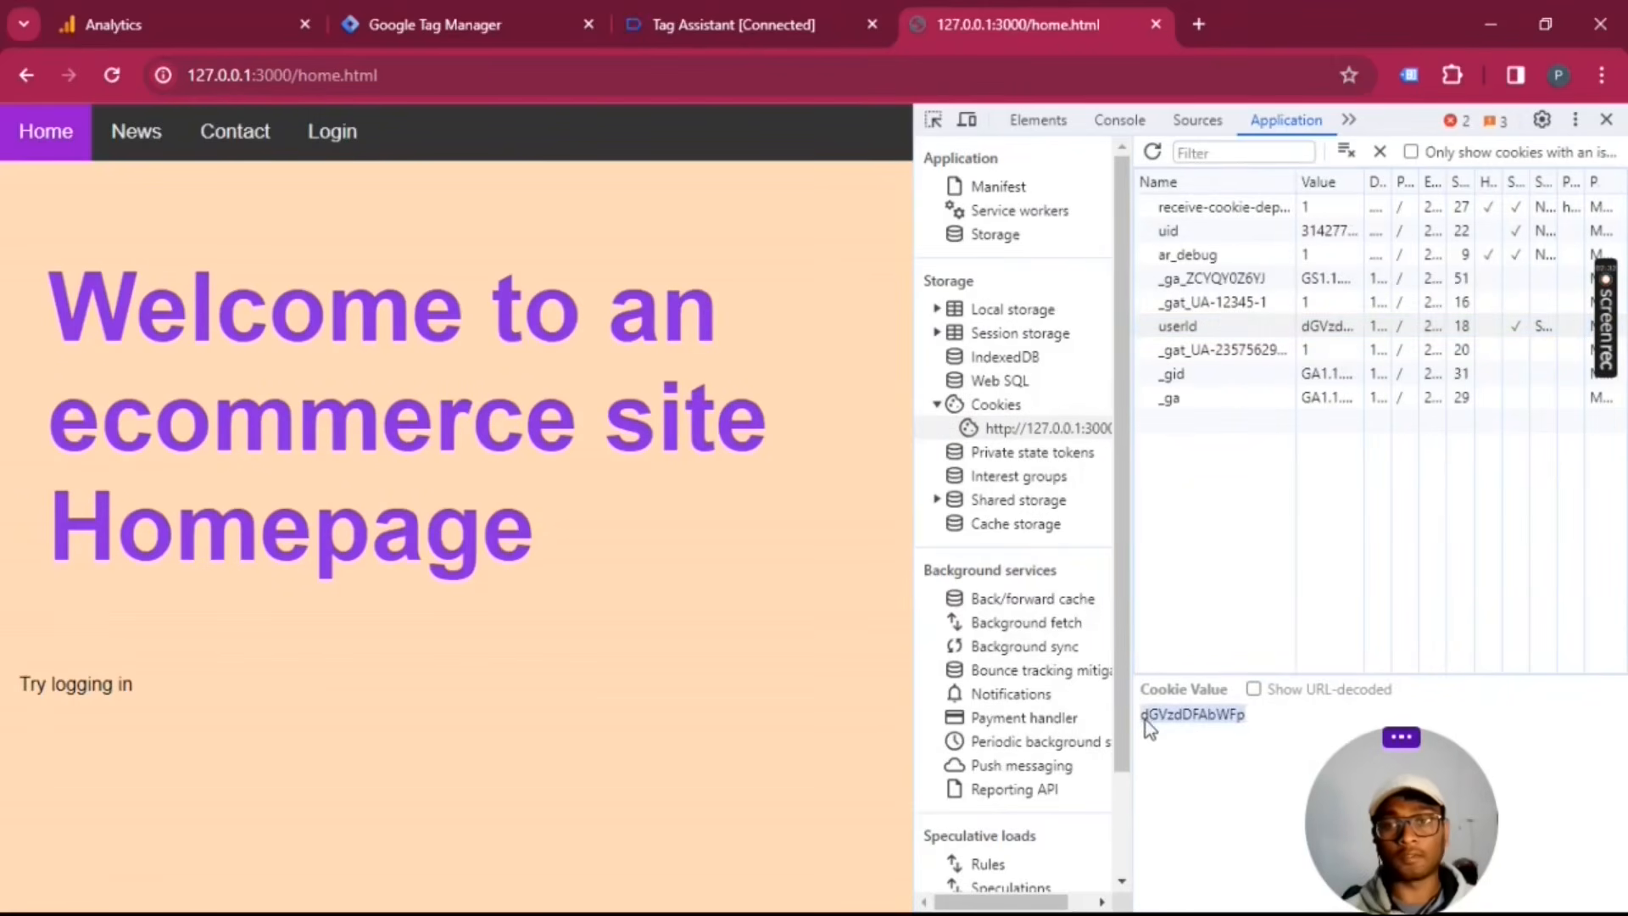
pyautogui.click(780, 27)
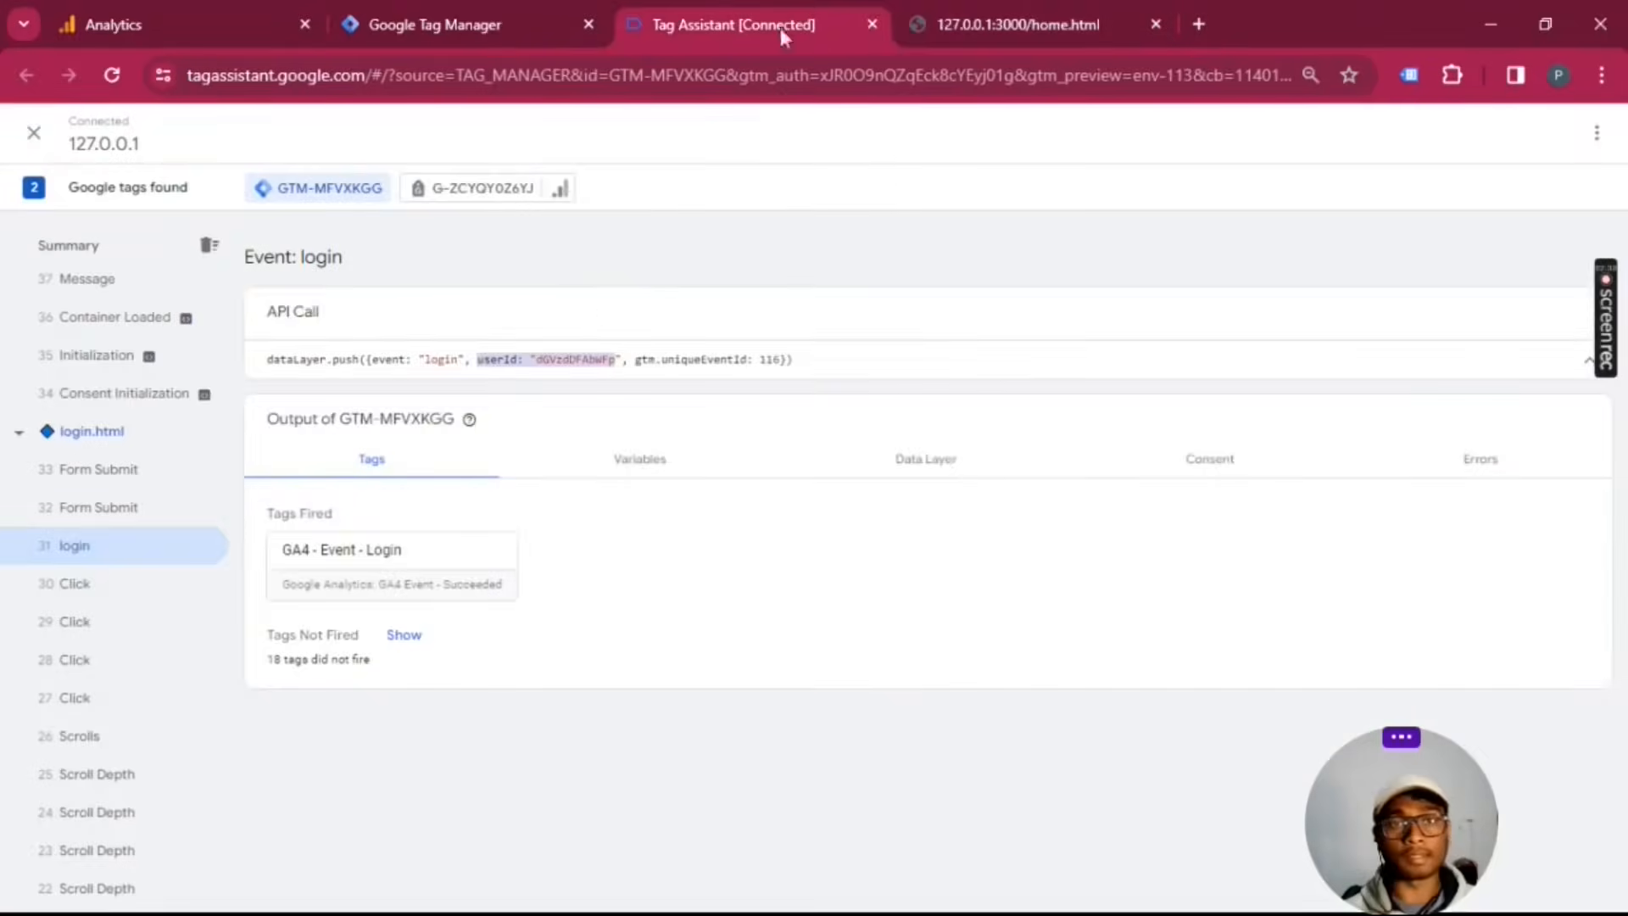
pyautogui.click(543, 360)
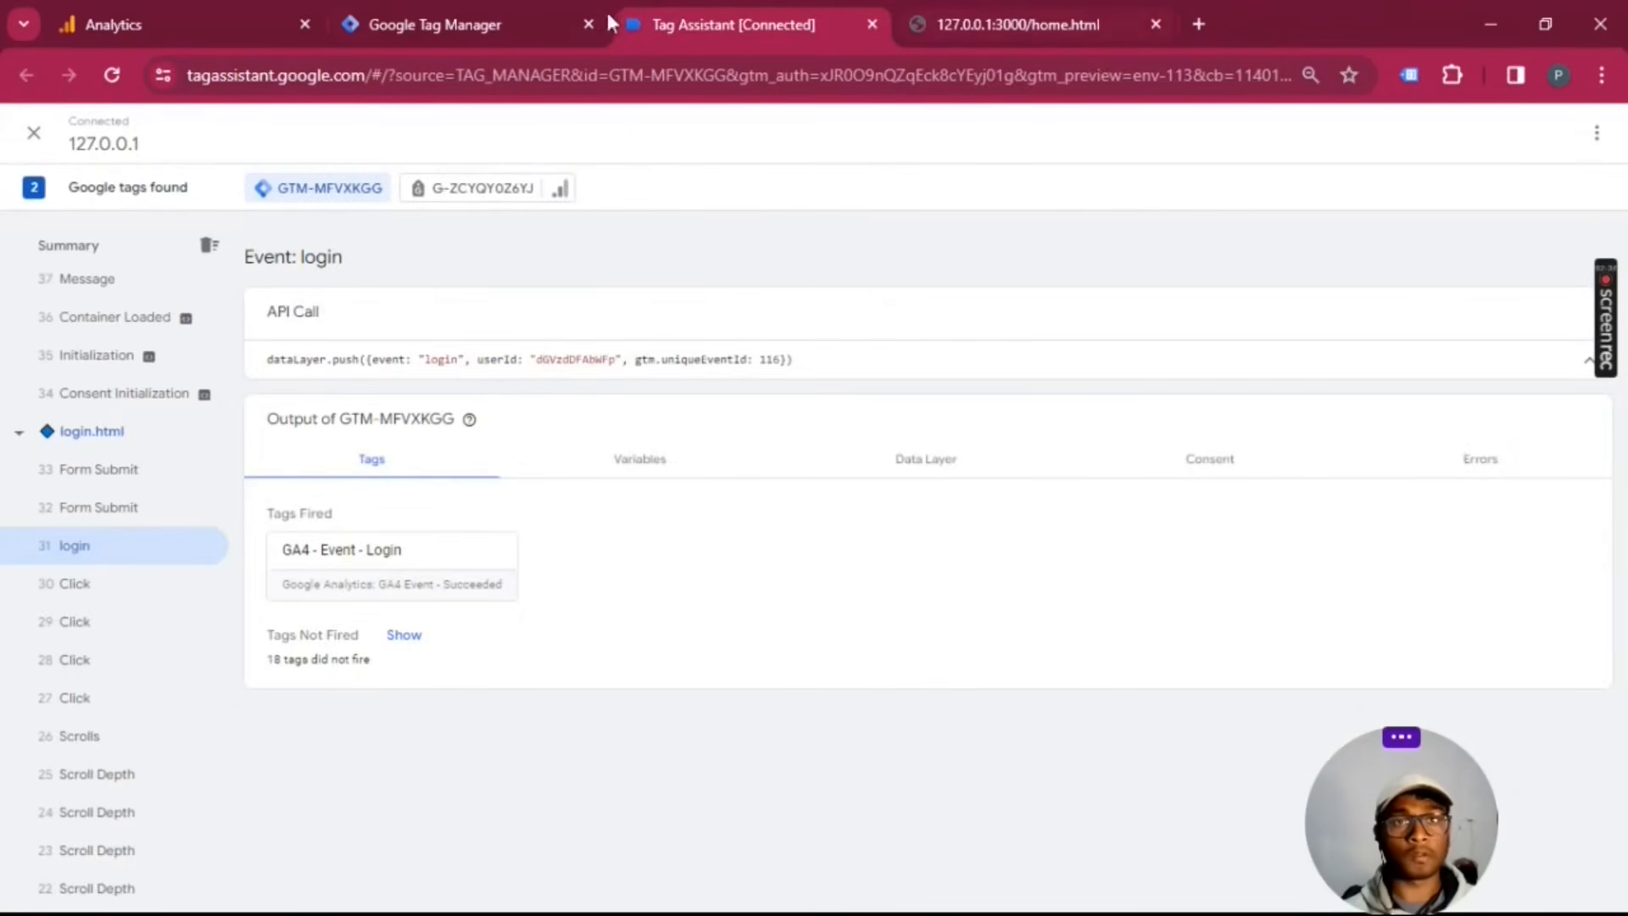
# Step: Switch to Google Tag Manager and bring up the workspace's user-defined variables
pyautogui.click(487, 20)
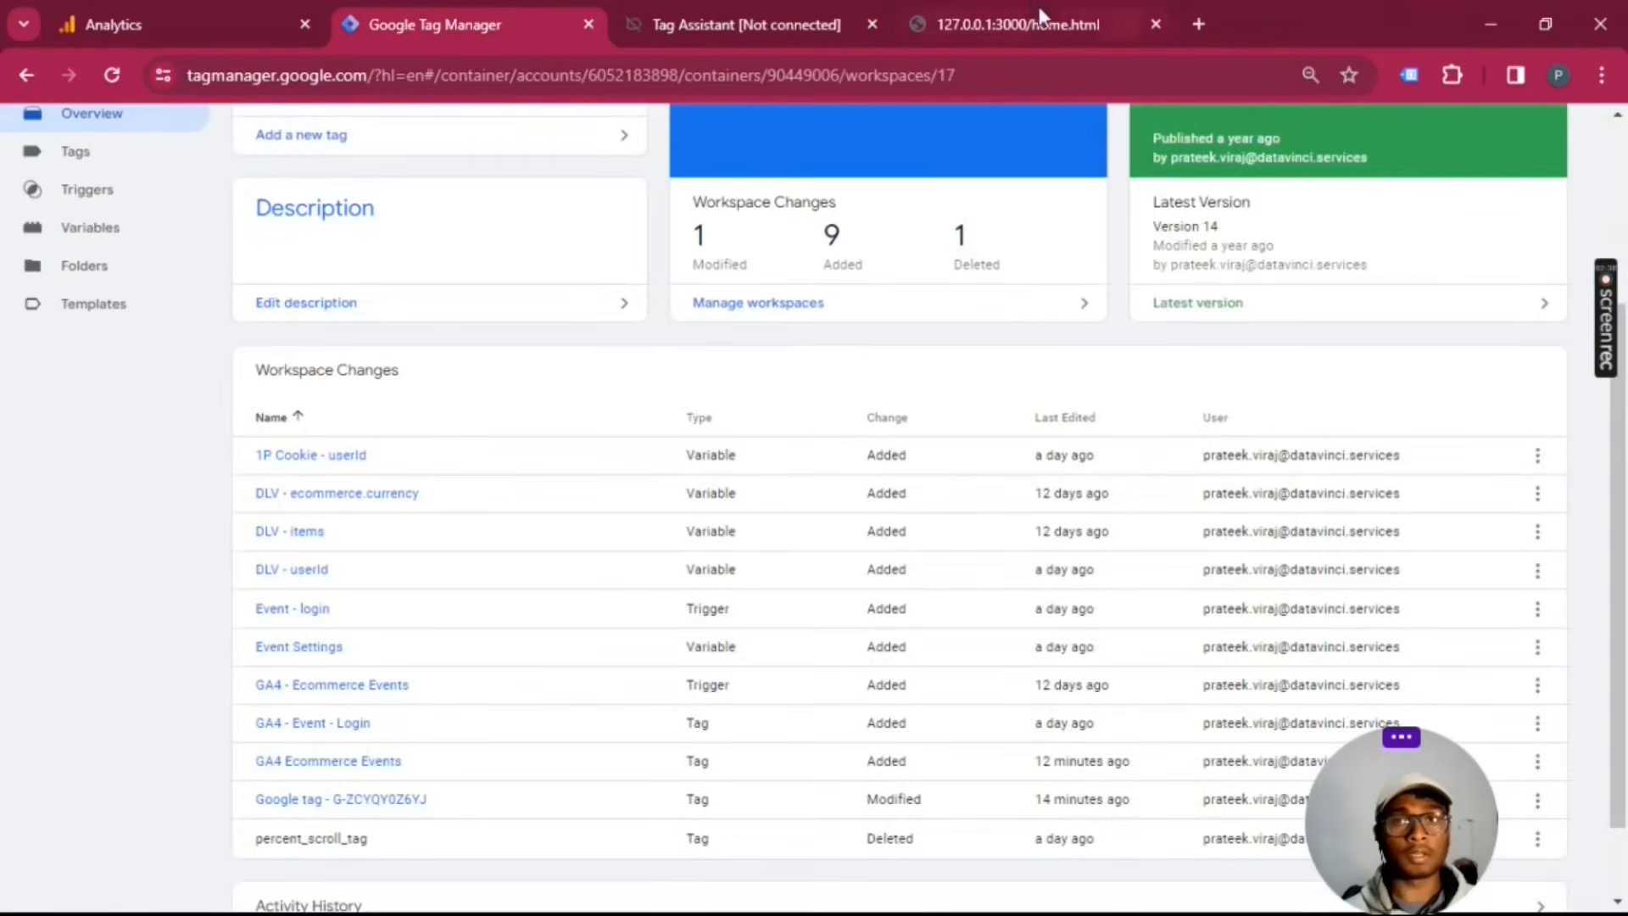
pyautogui.click(1017, 23)
pyautogui.click(413, 7)
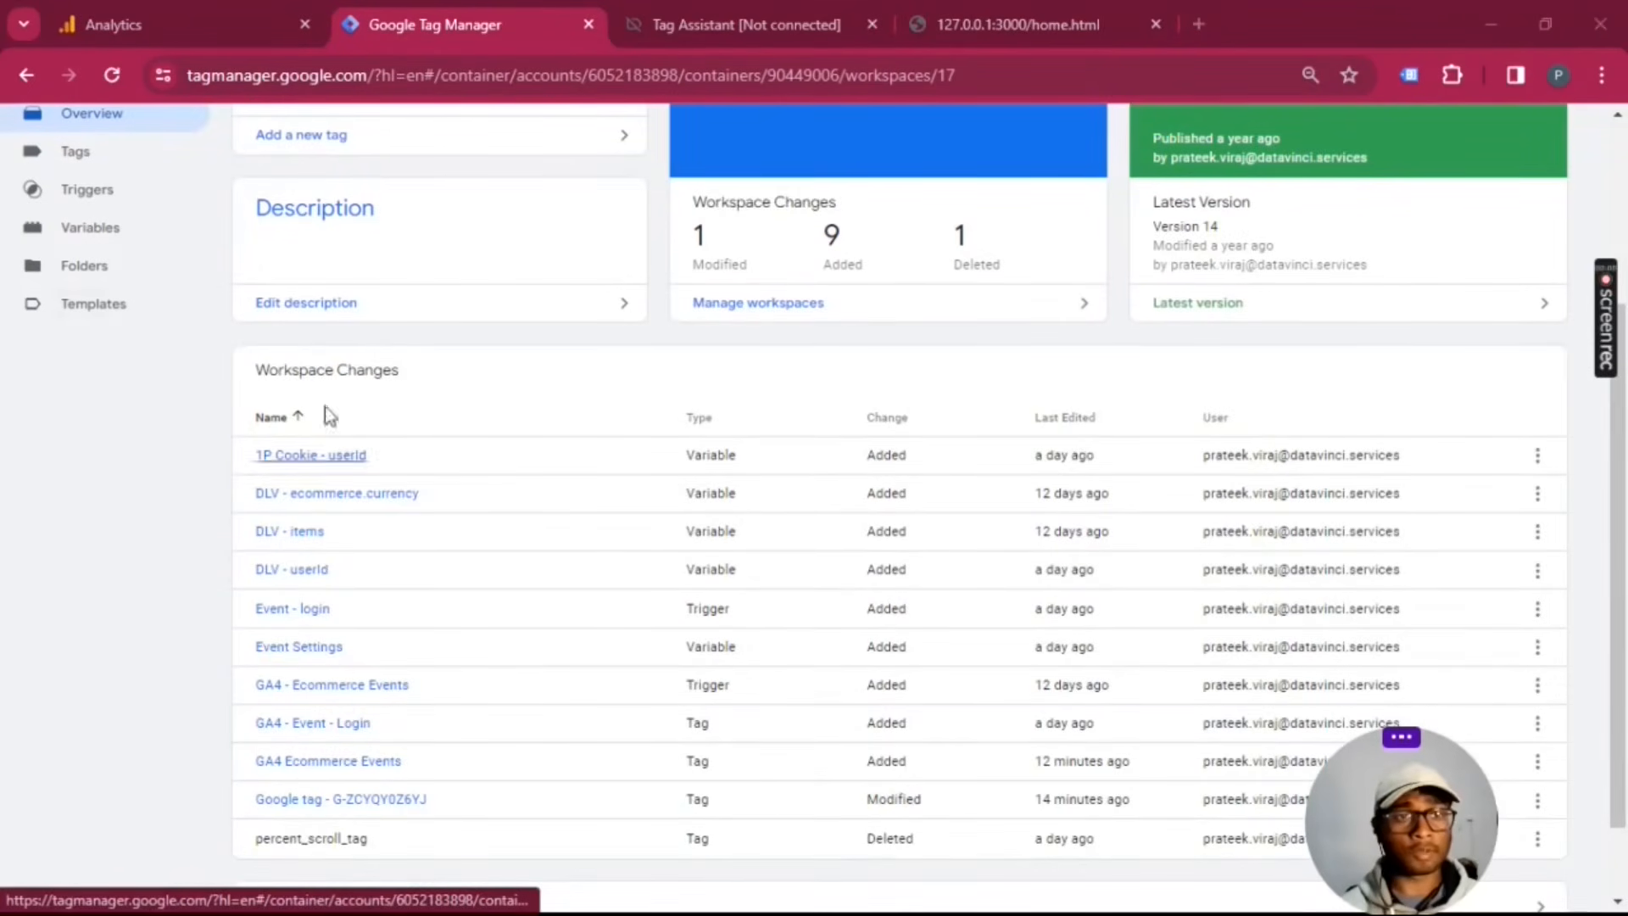
pyautogui.scroll(3, 364, 463)
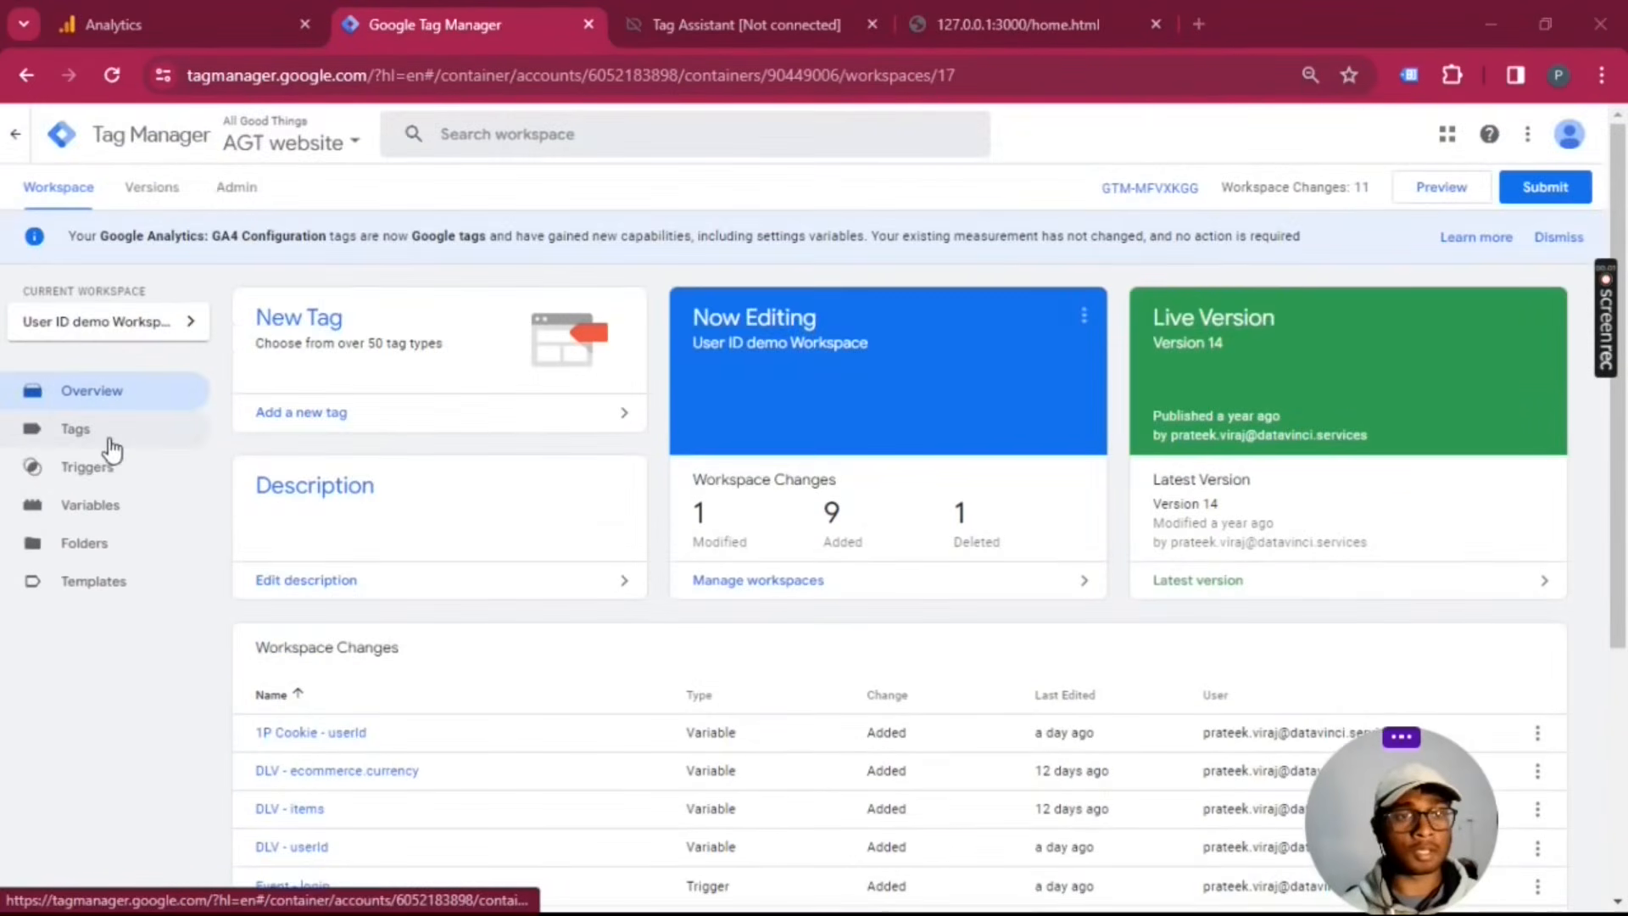
pyautogui.click(77, 505)
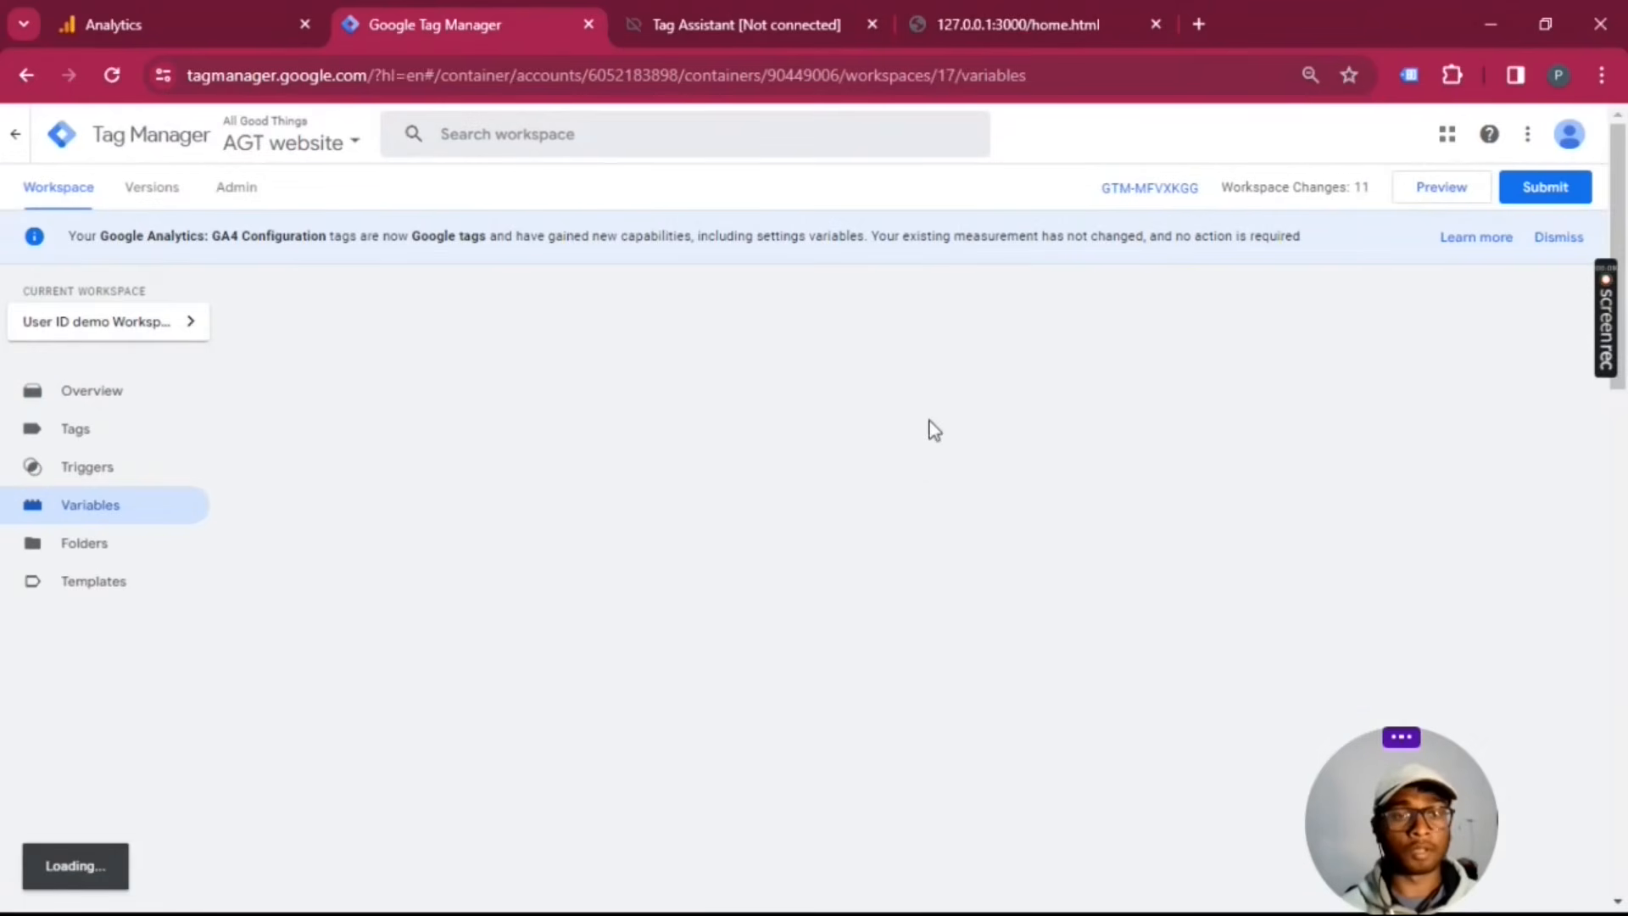
pyautogui.scroll(-6, 929, 429)
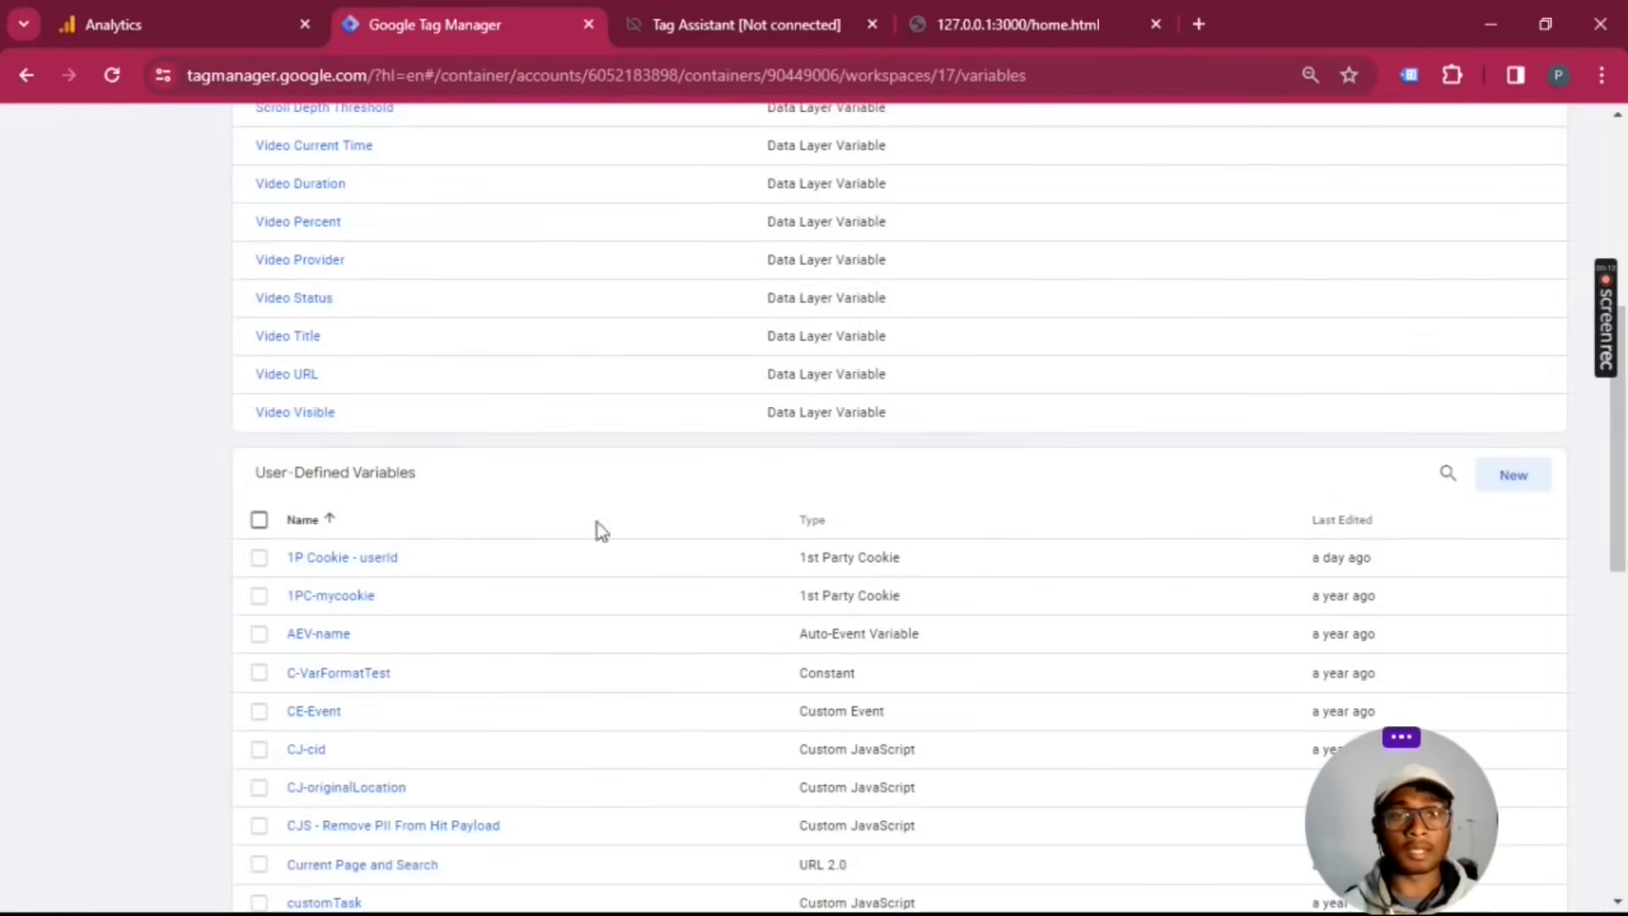
pyautogui.click(1513, 475)
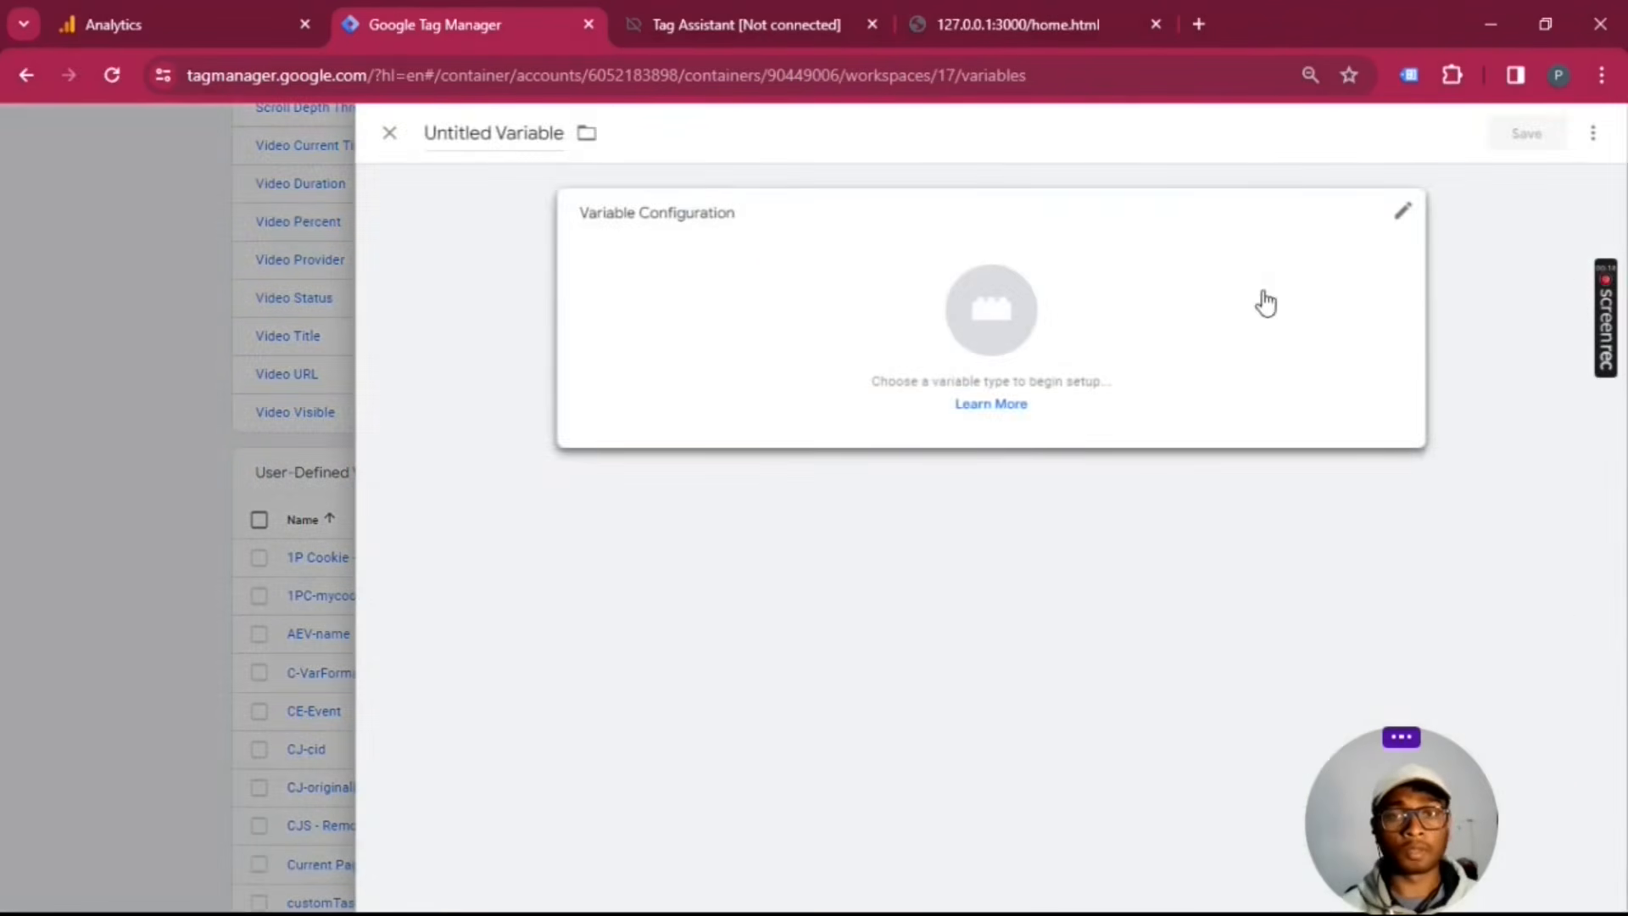
pyautogui.click(1266, 302)
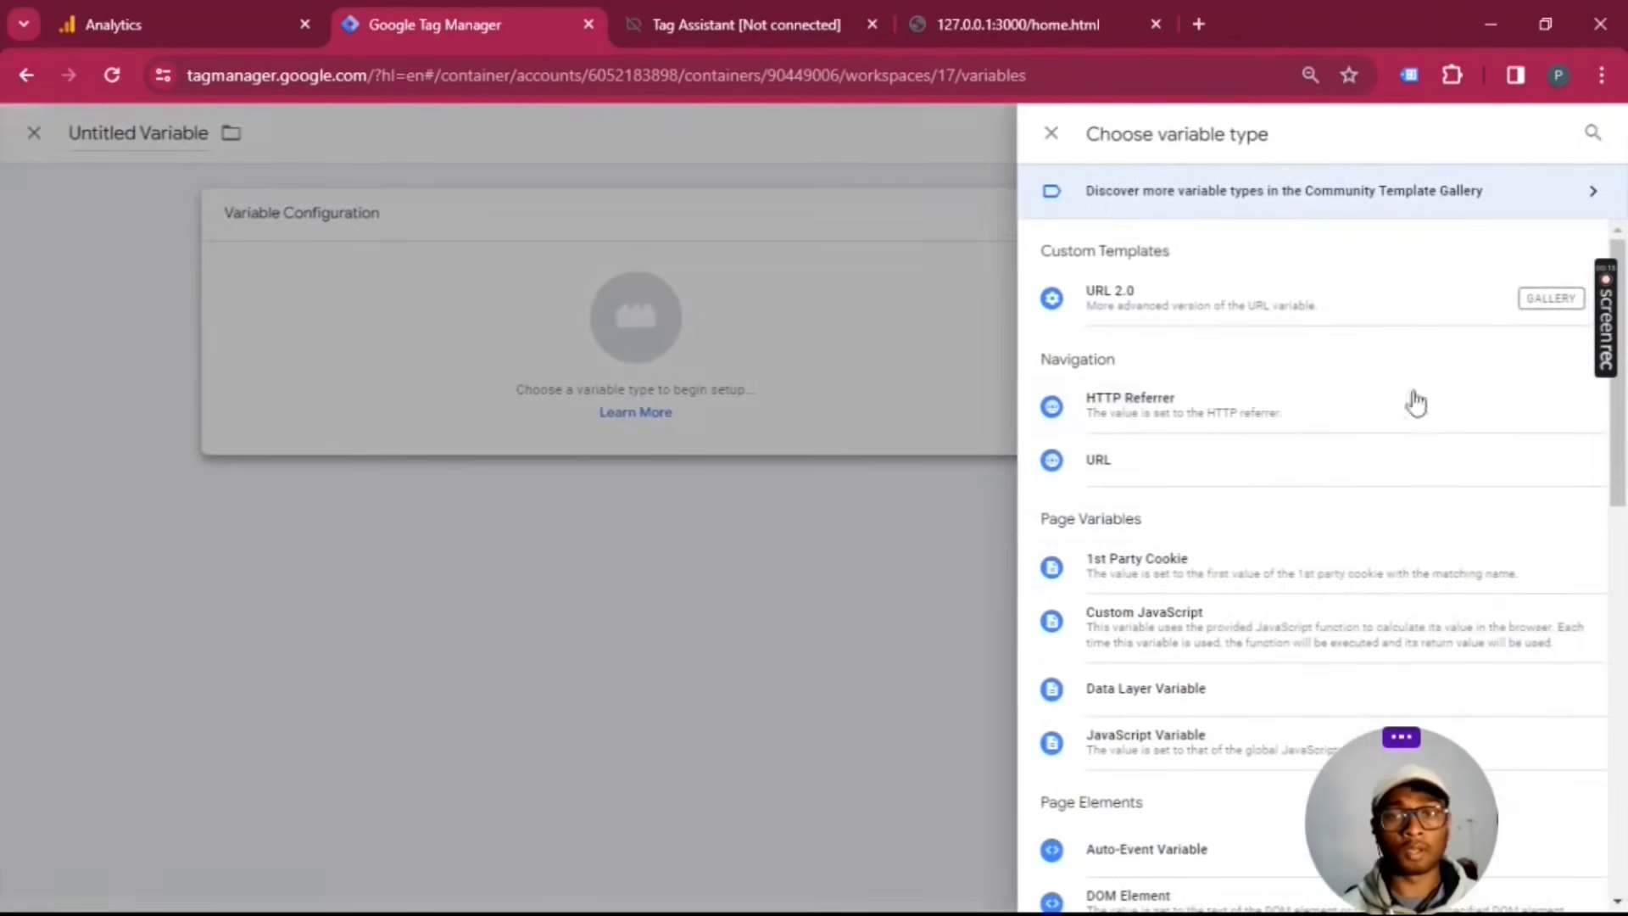
pyautogui.click(1282, 585)
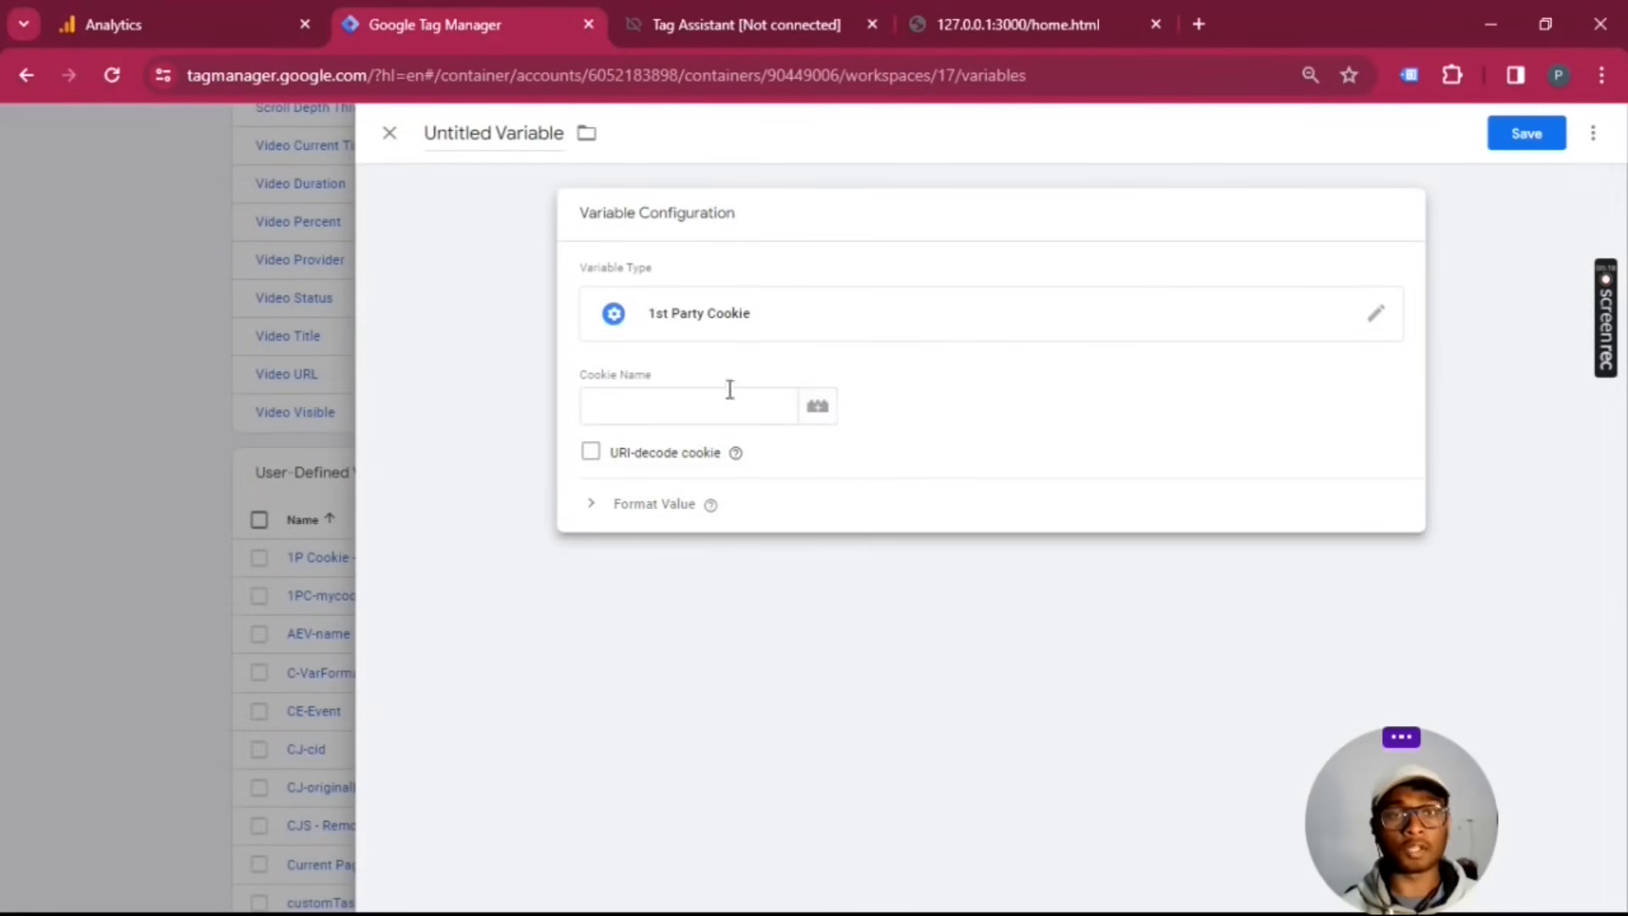
pyautogui.click(389, 134)
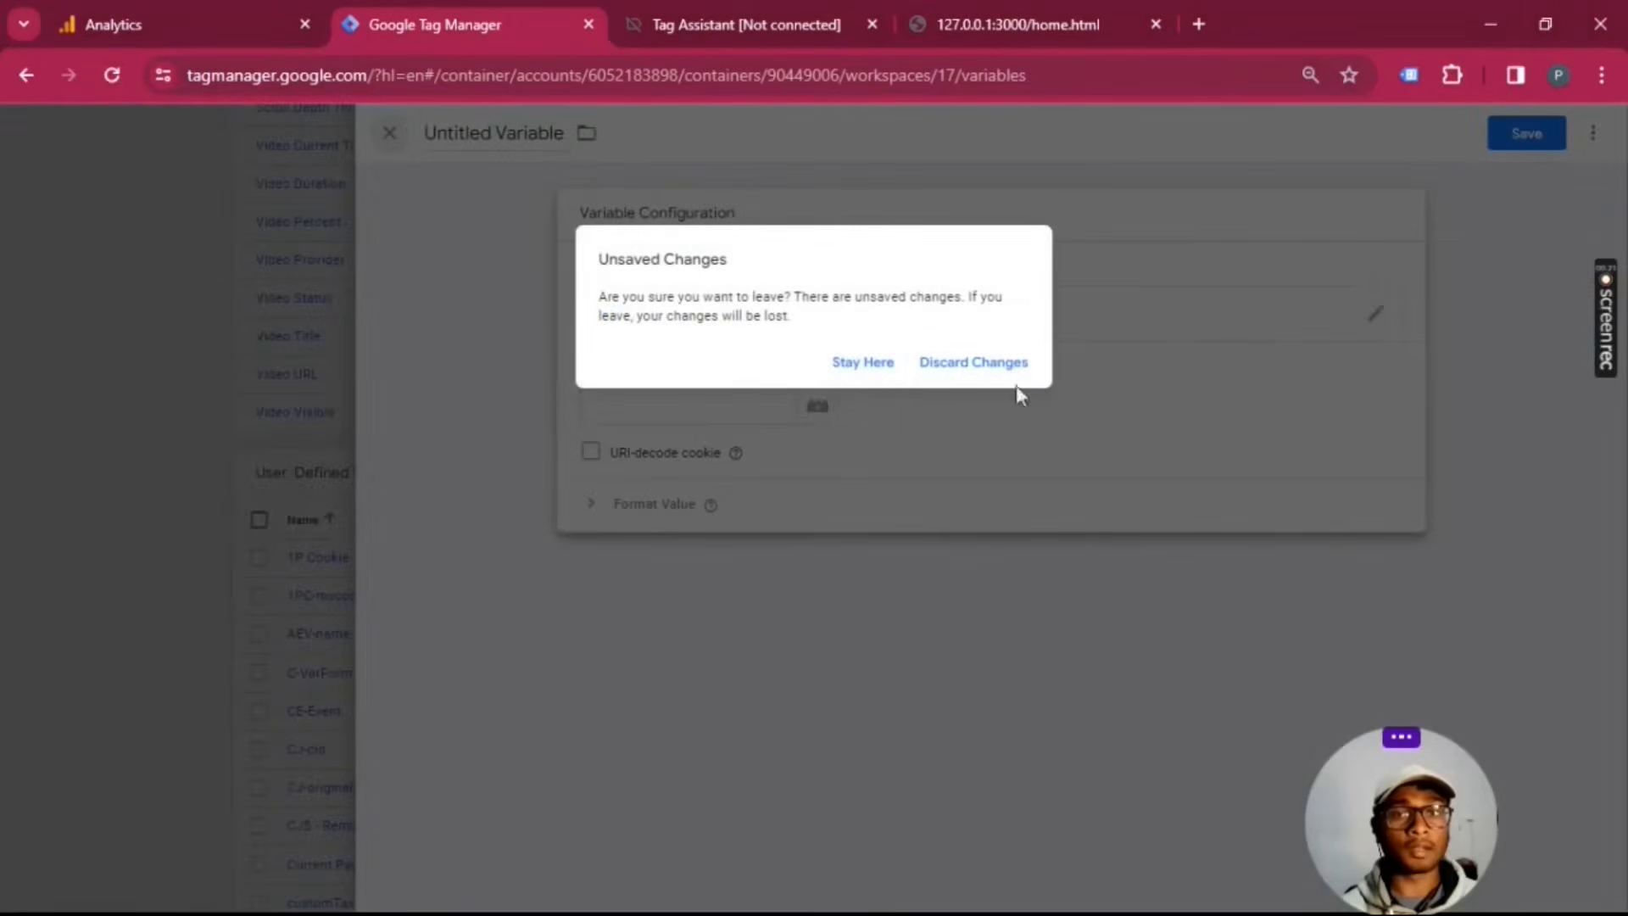
pyautogui.click(994, 362)
# Step: Open the 1P Cookie - userId variable, compare its cookie name with the userId cookie on the store page, and close the variable
pyautogui.click(359, 567)
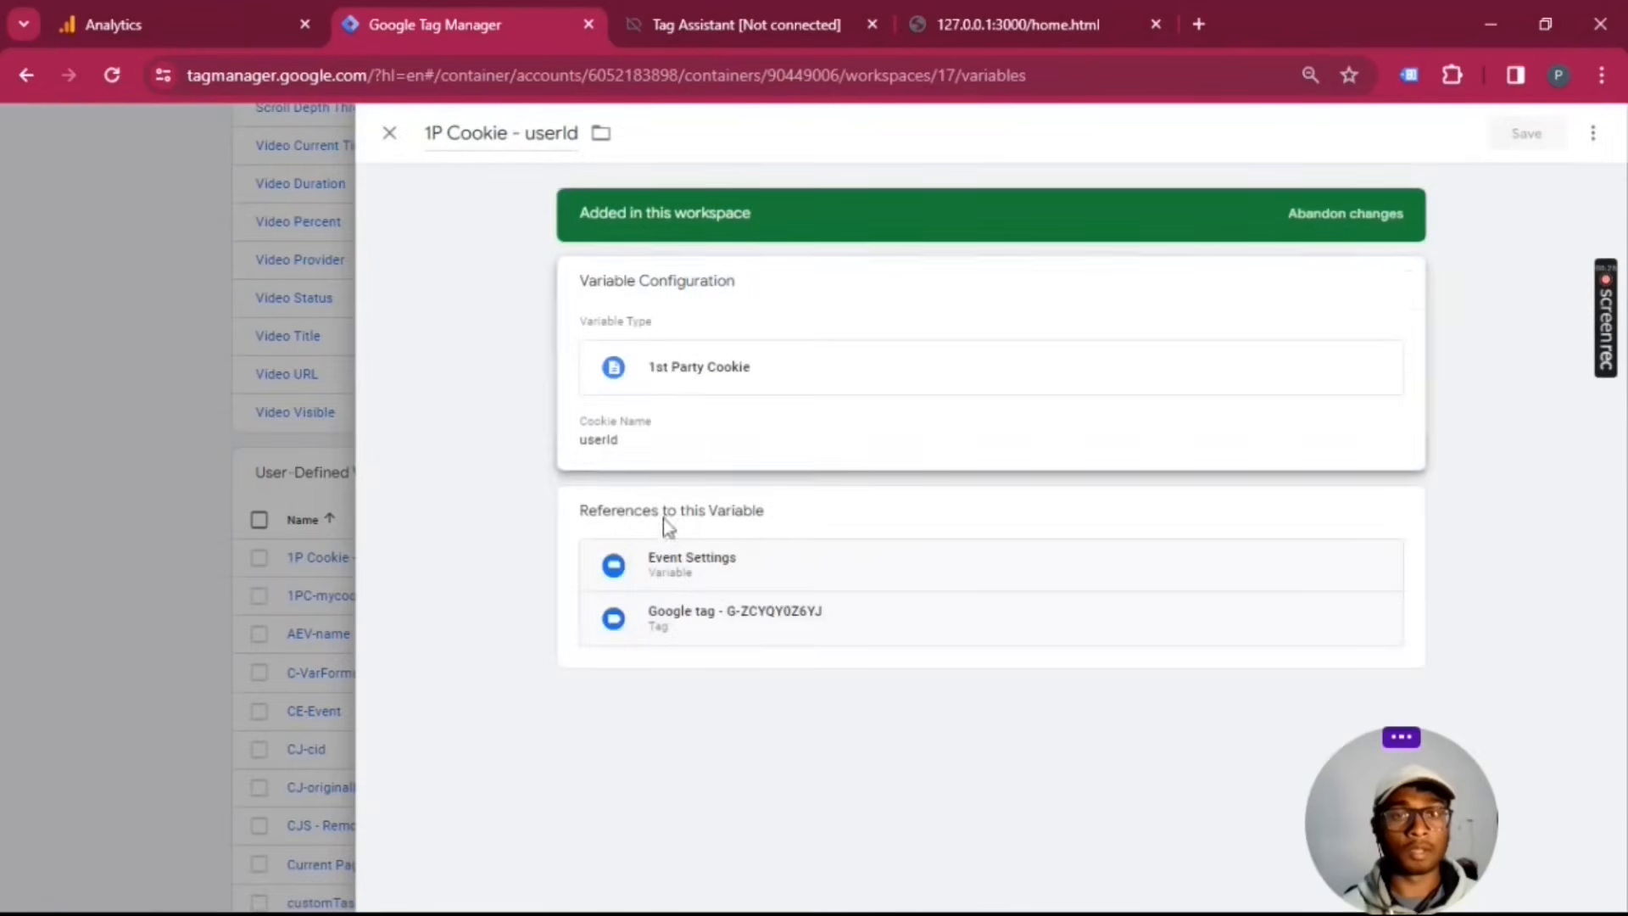
pyautogui.click(715, 451)
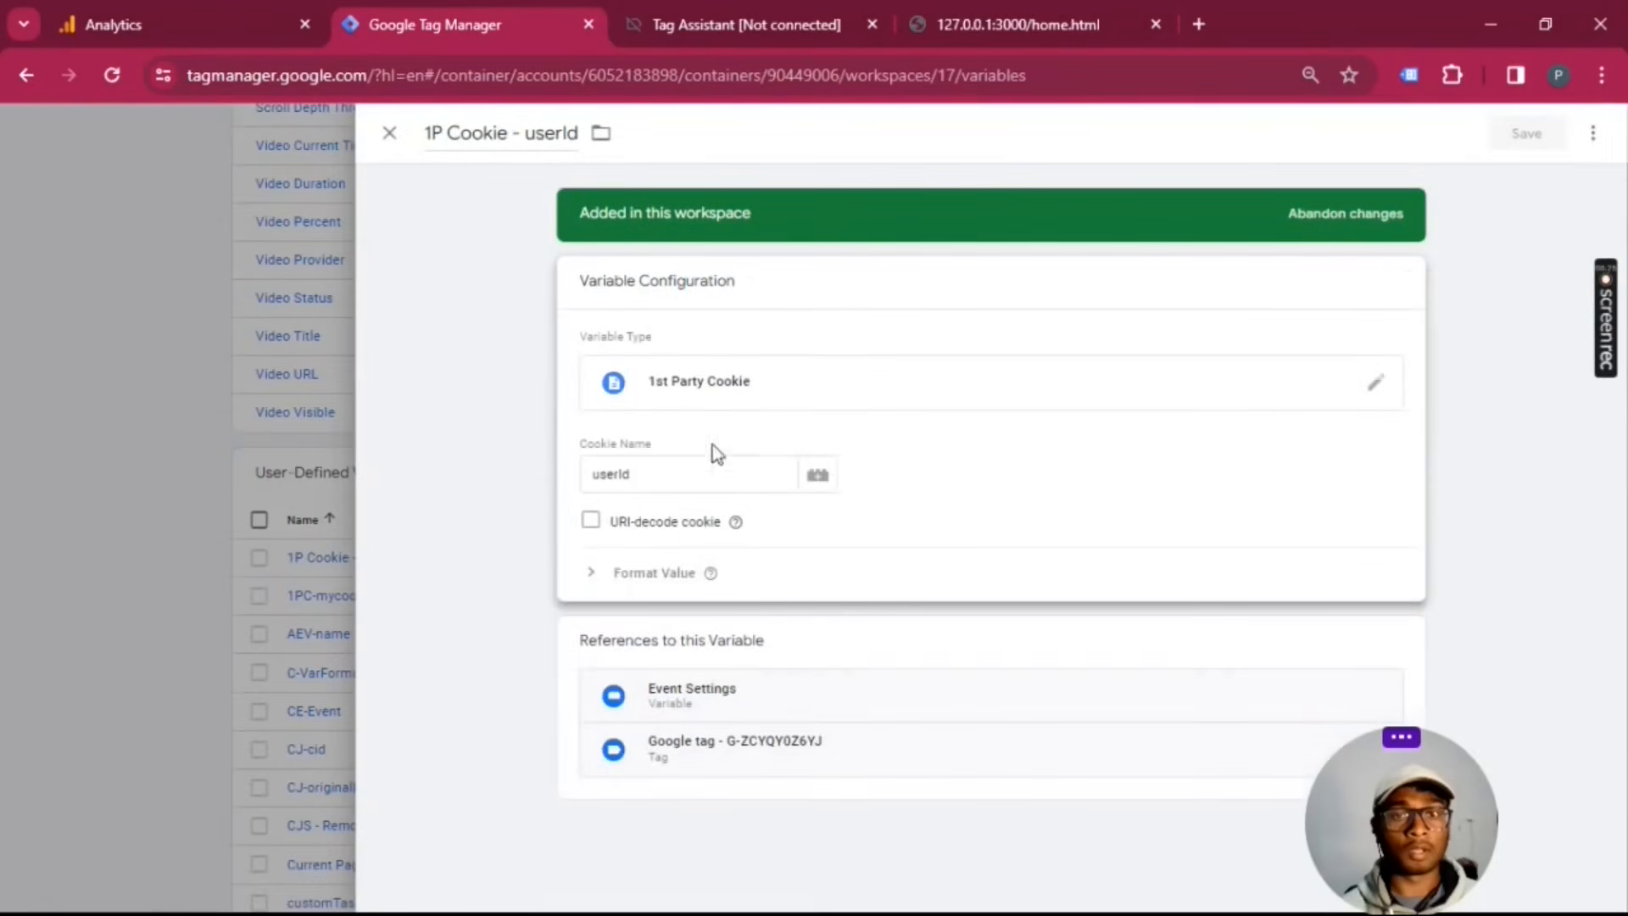
pyautogui.click(984, 10)
pyautogui.click(1183, 327)
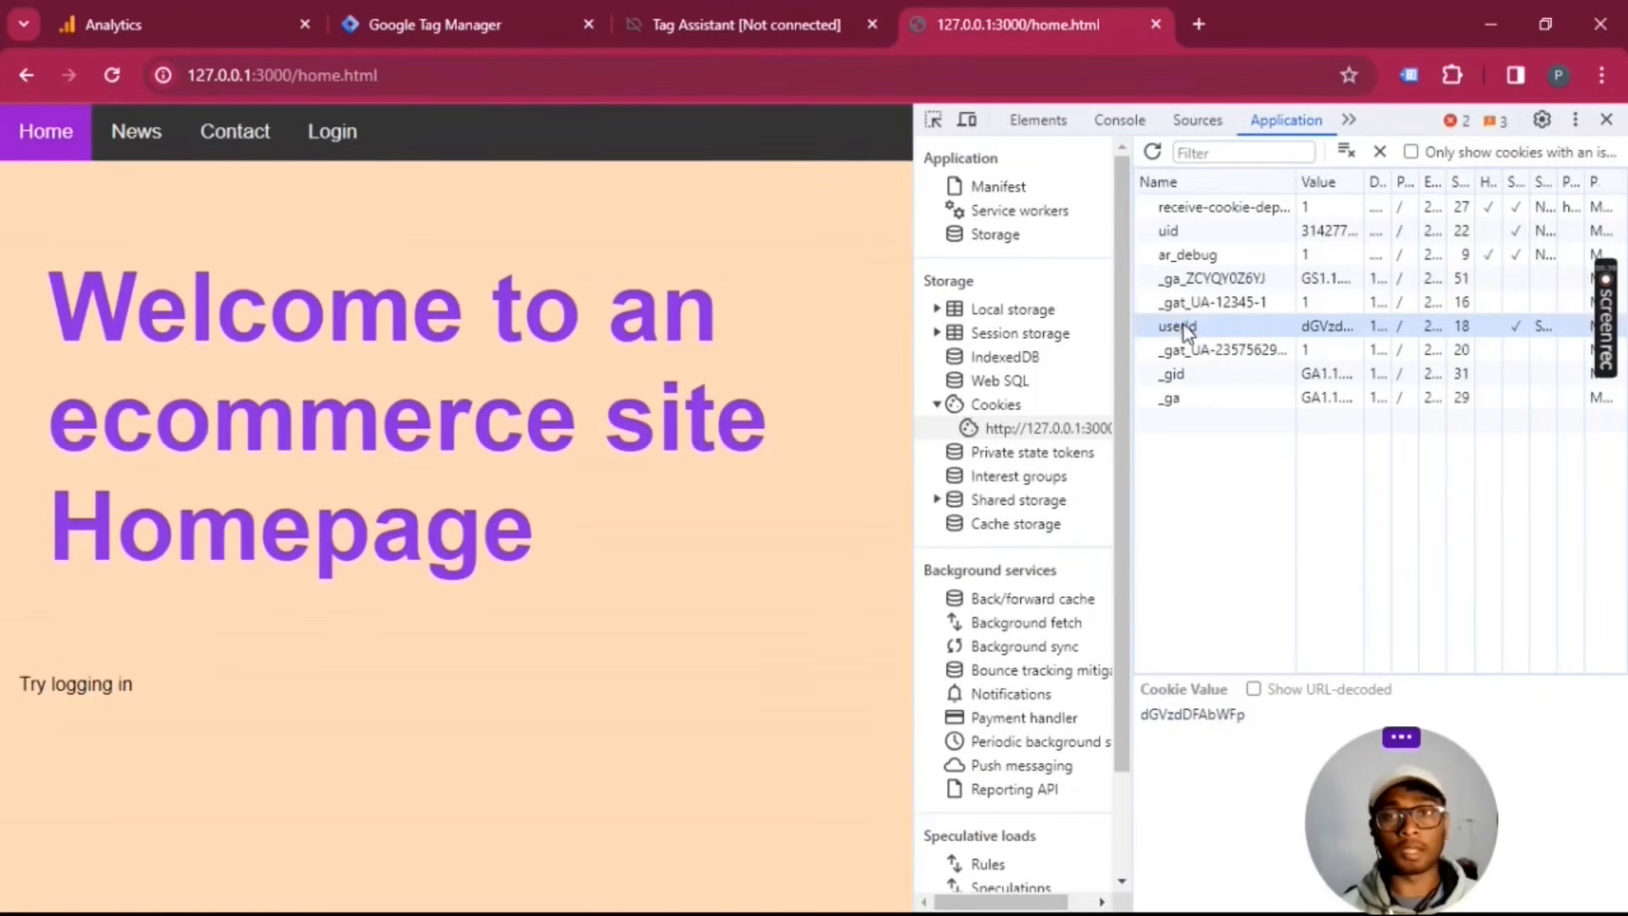
pyautogui.click(776, 7)
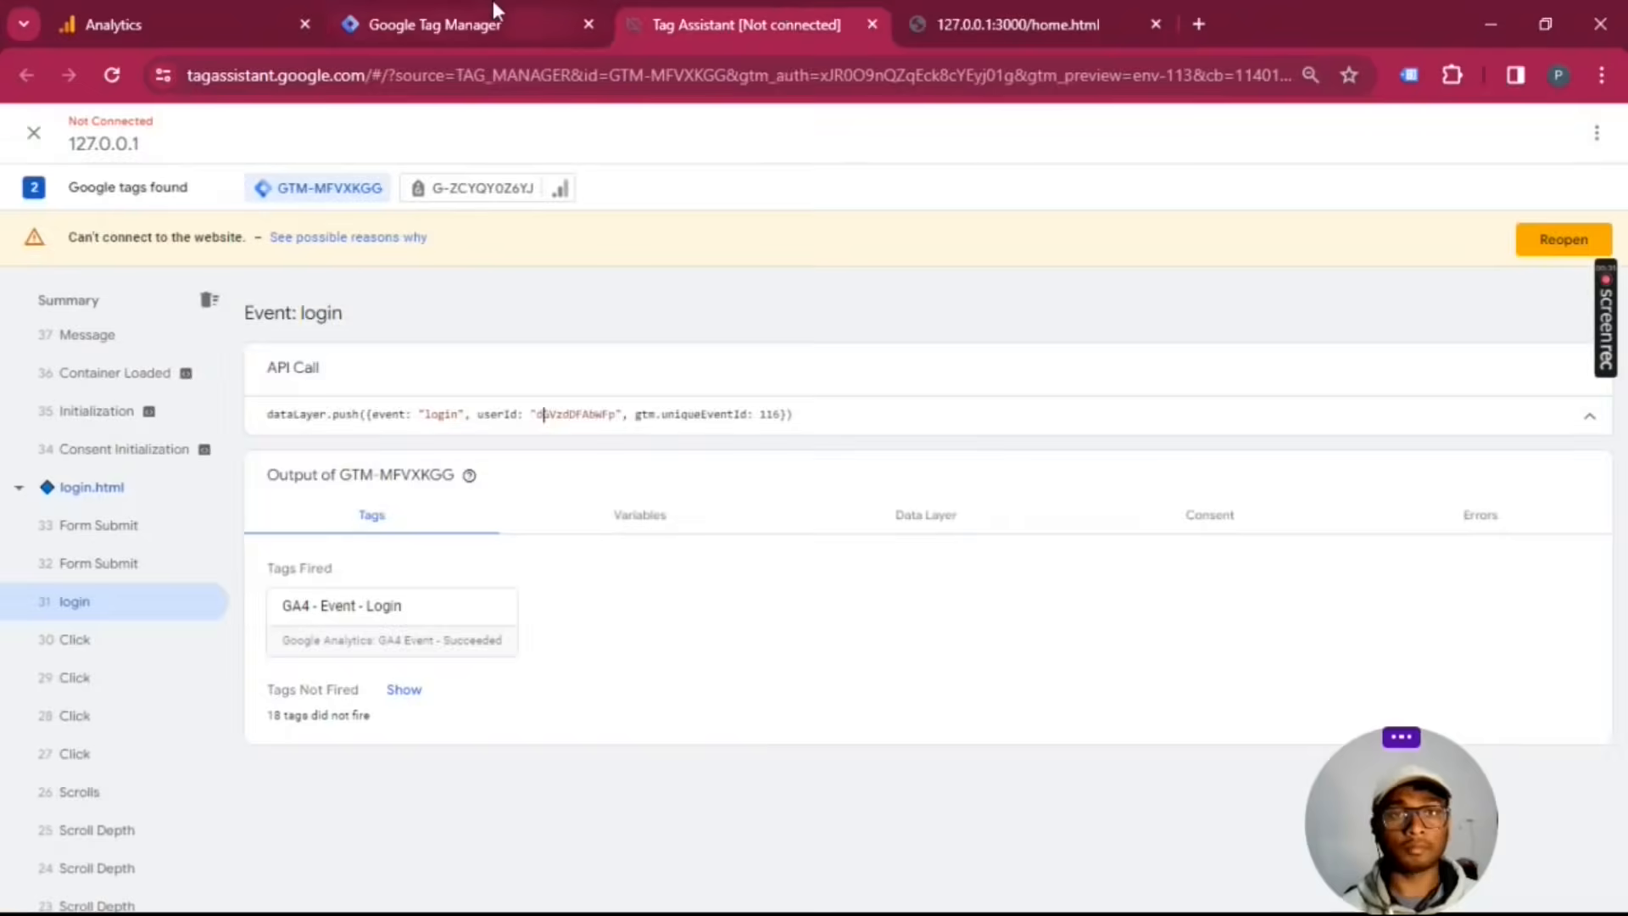
pyautogui.click(493, 5)
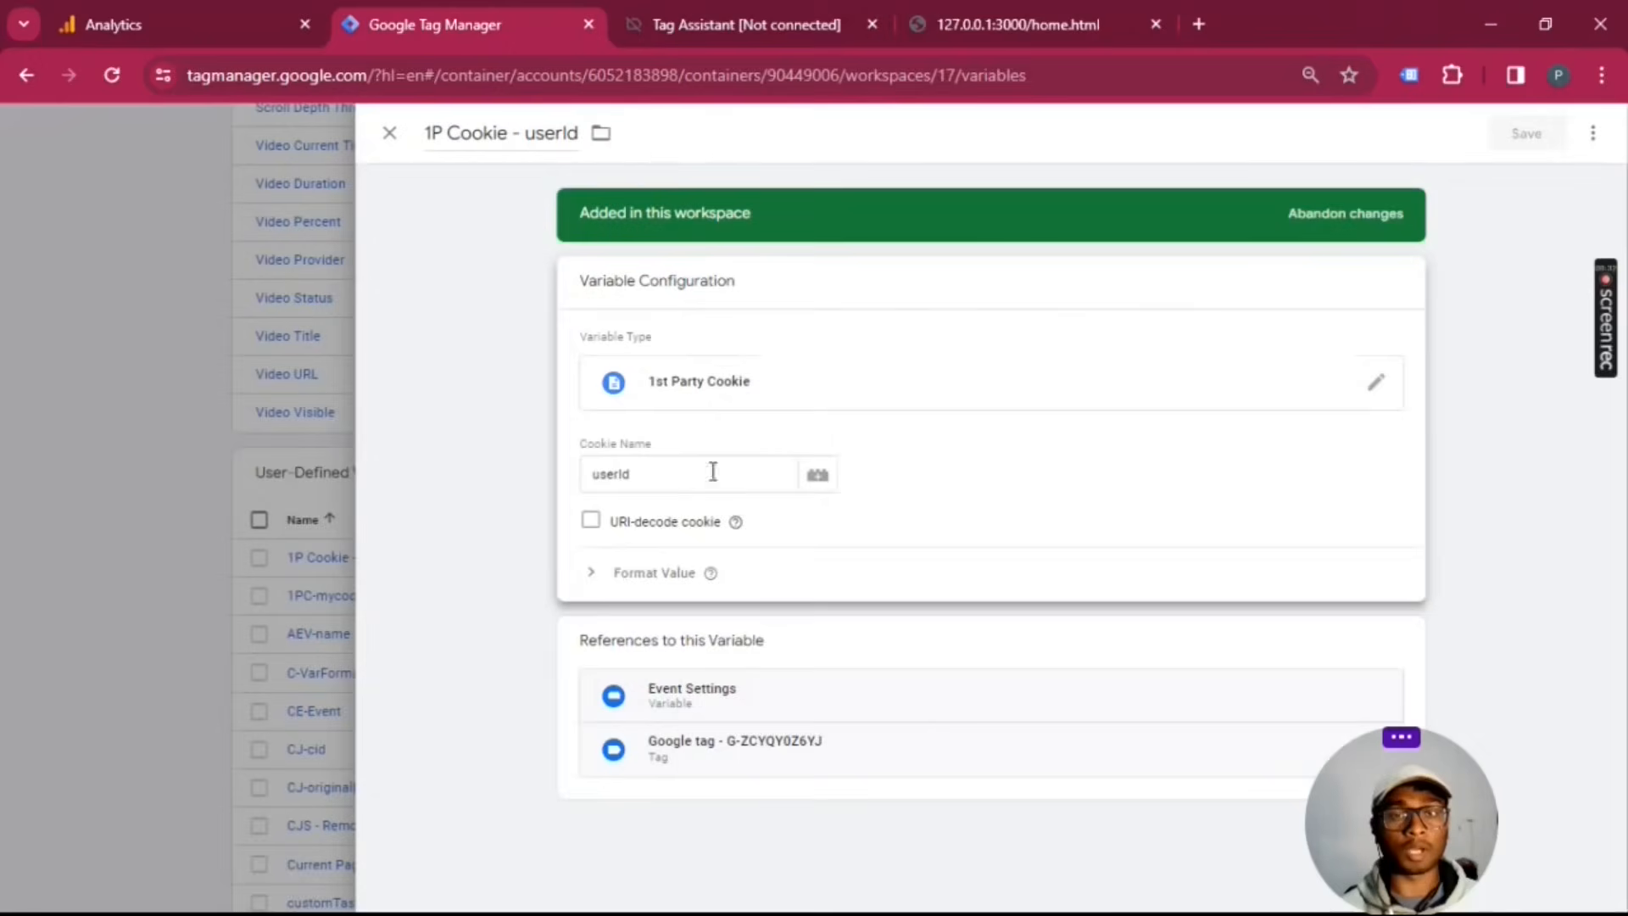
pyautogui.click(390, 134)
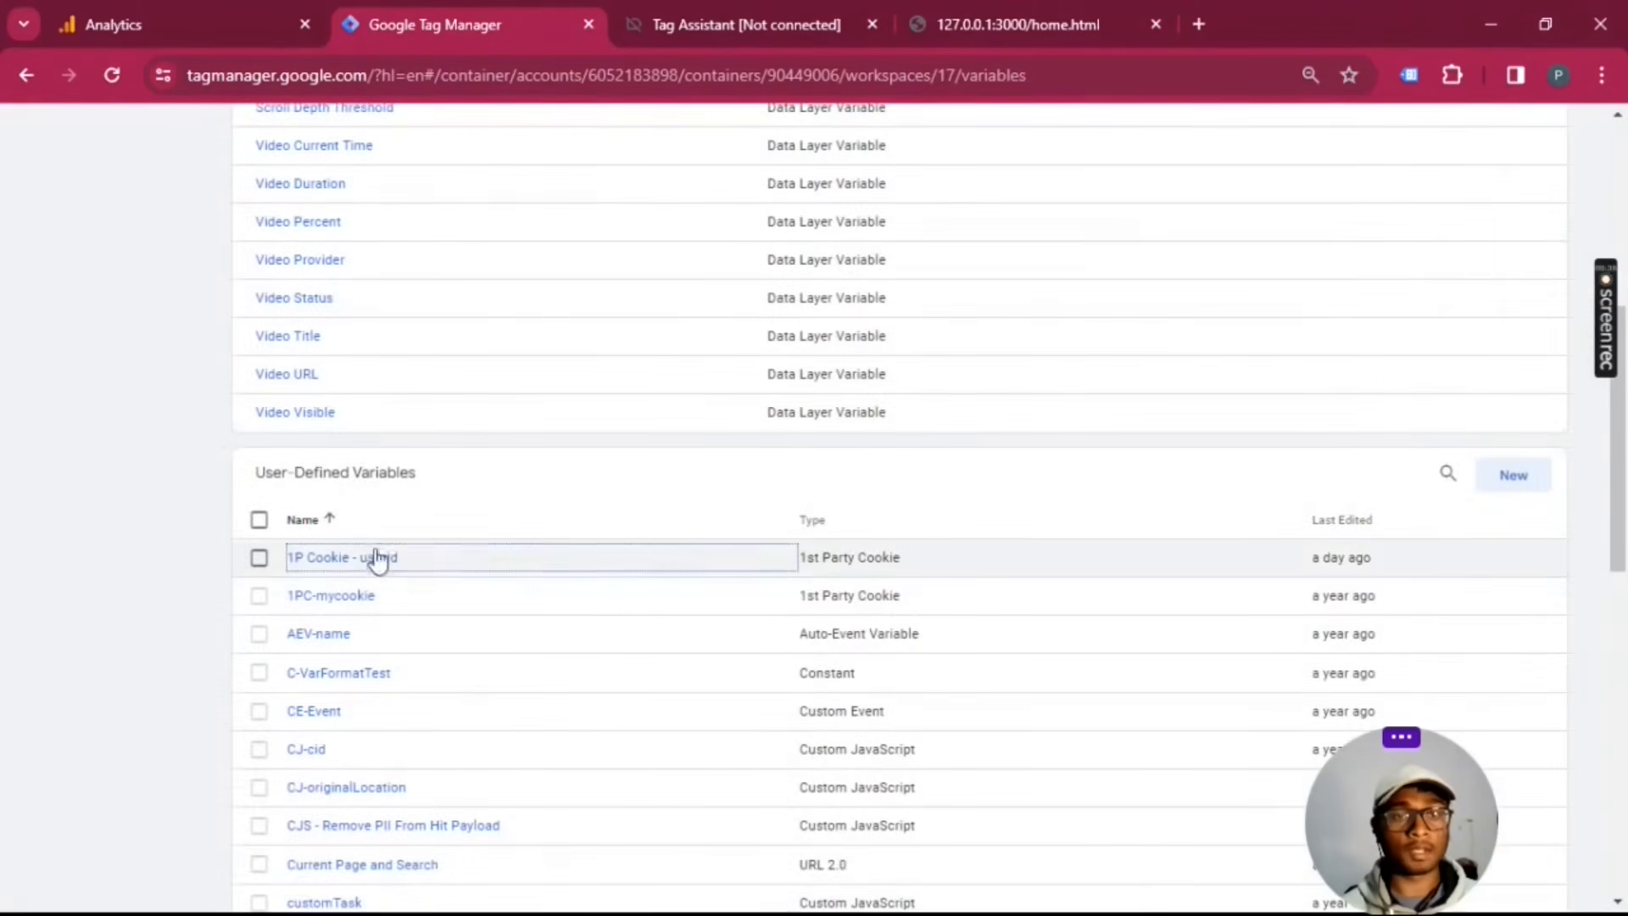
# Step: Find the Google tag G-ZCYQY0Z6YJ among the workspace's tags and open its configuration settings for editing
pyautogui.scroll(7, 400, 537)
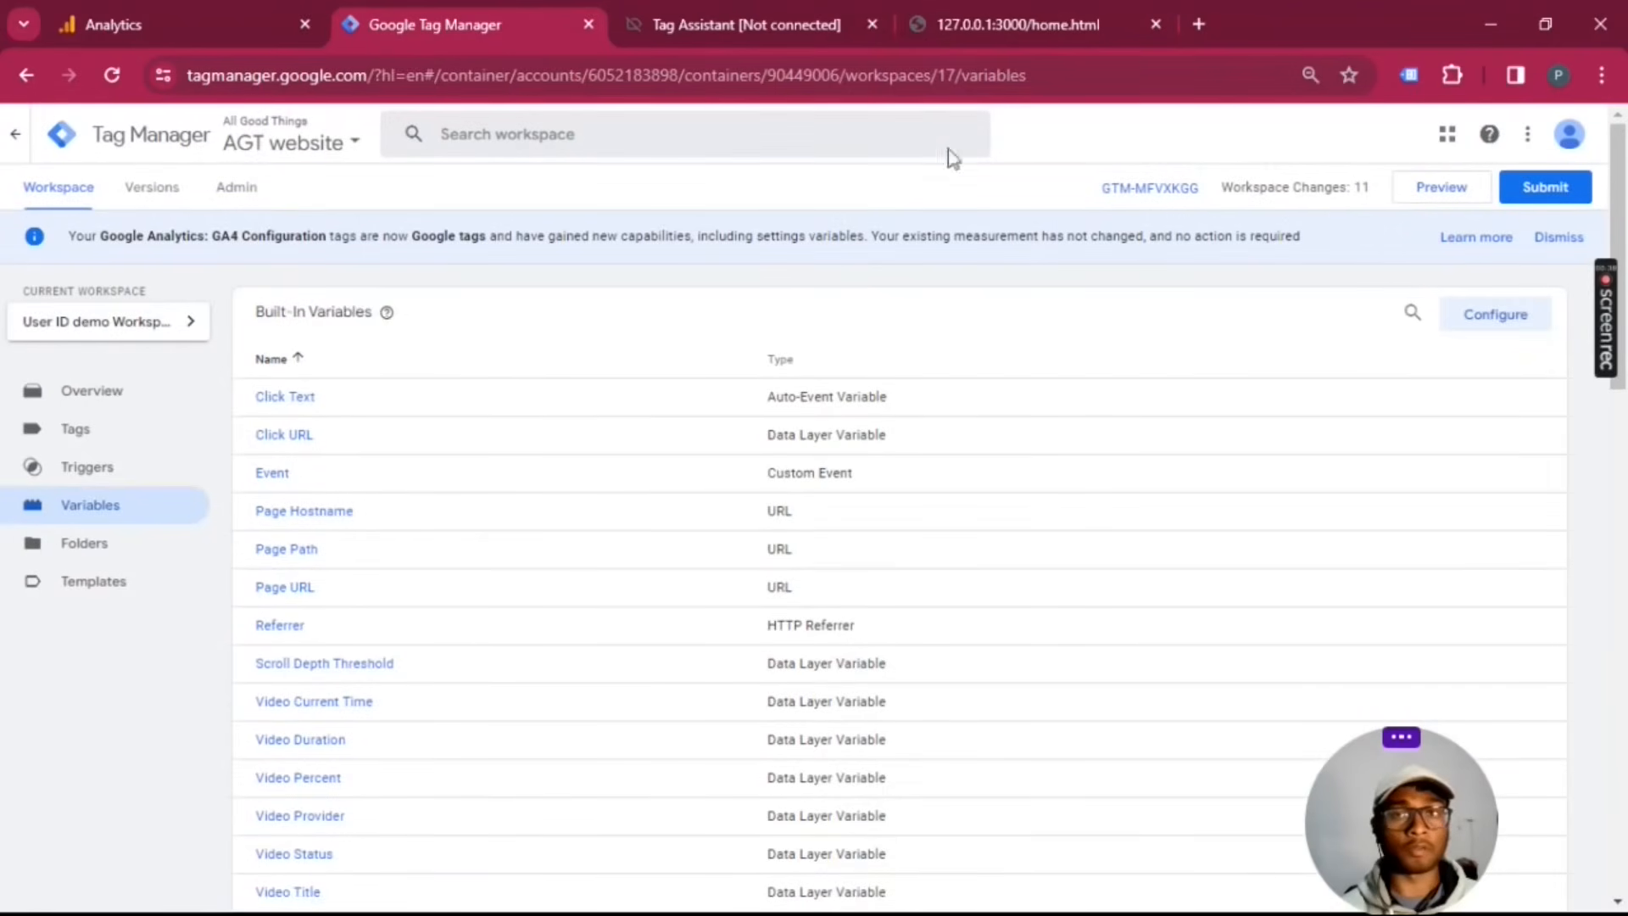
pyautogui.click(102, 432)
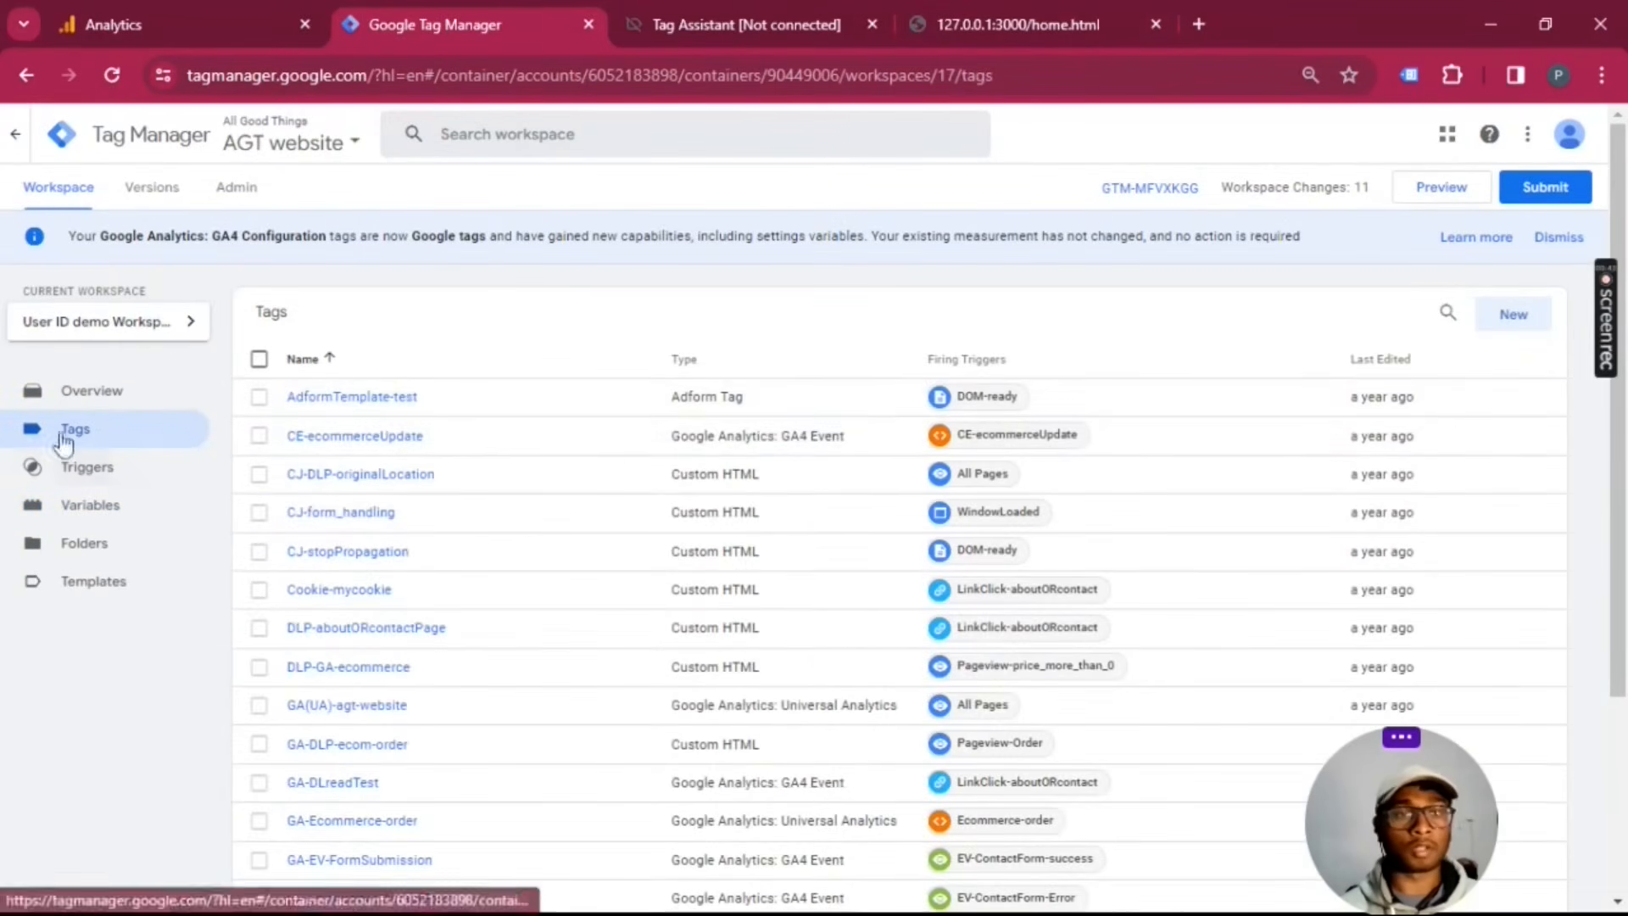
pyautogui.scroll(-3, 829, 458)
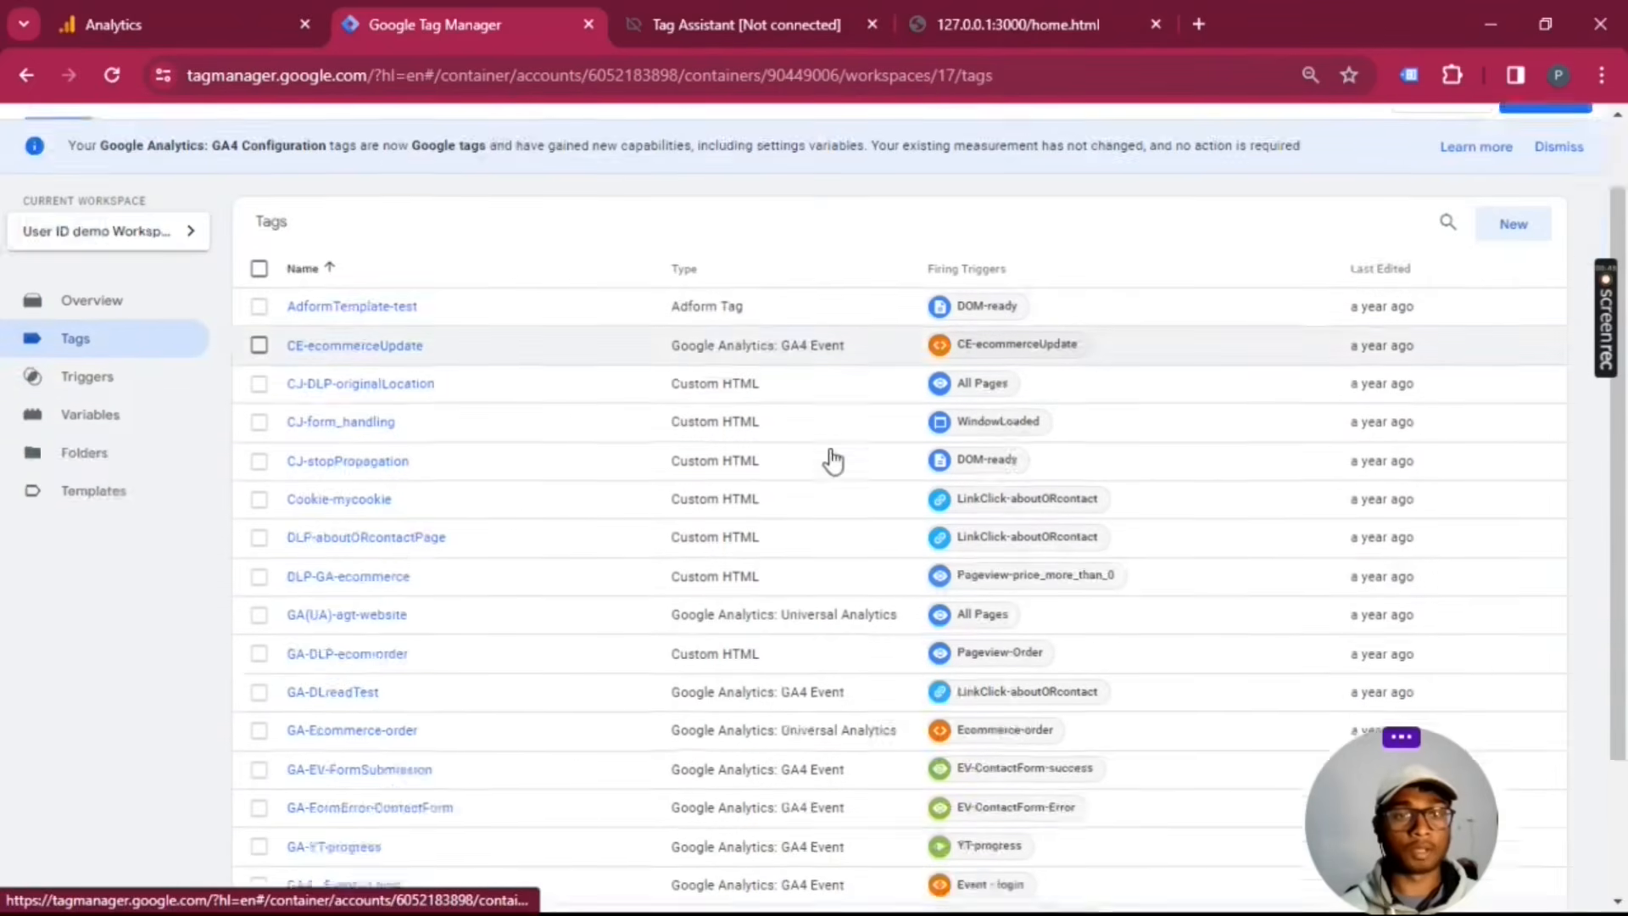
pyautogui.scroll(3, 398, 373)
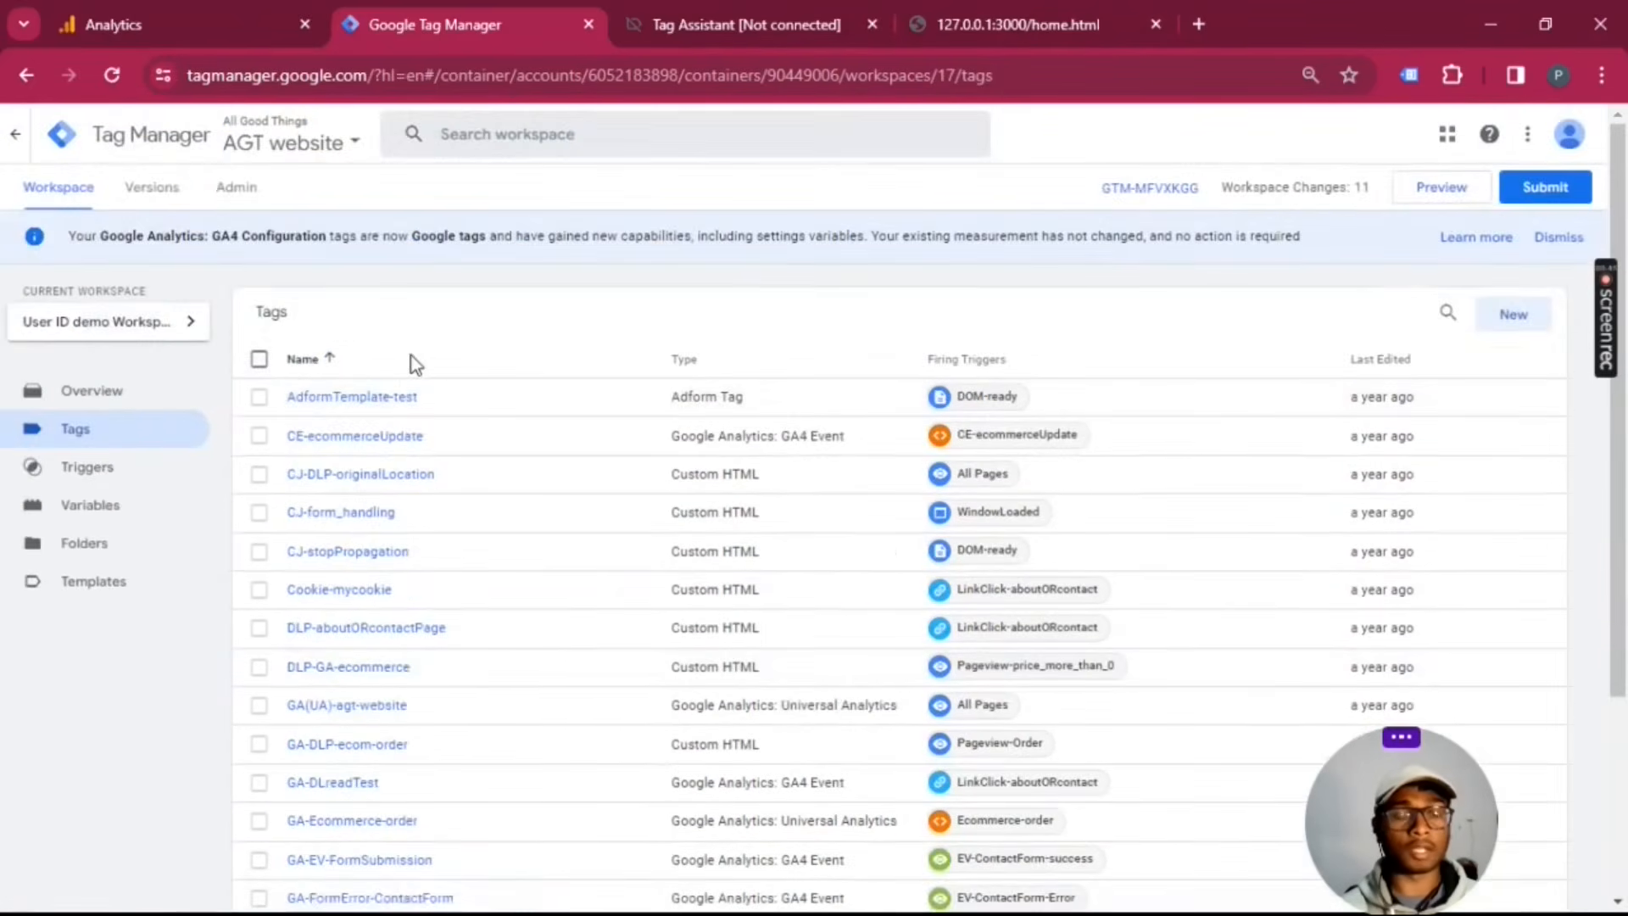
pyautogui.scroll(-3, 410, 354)
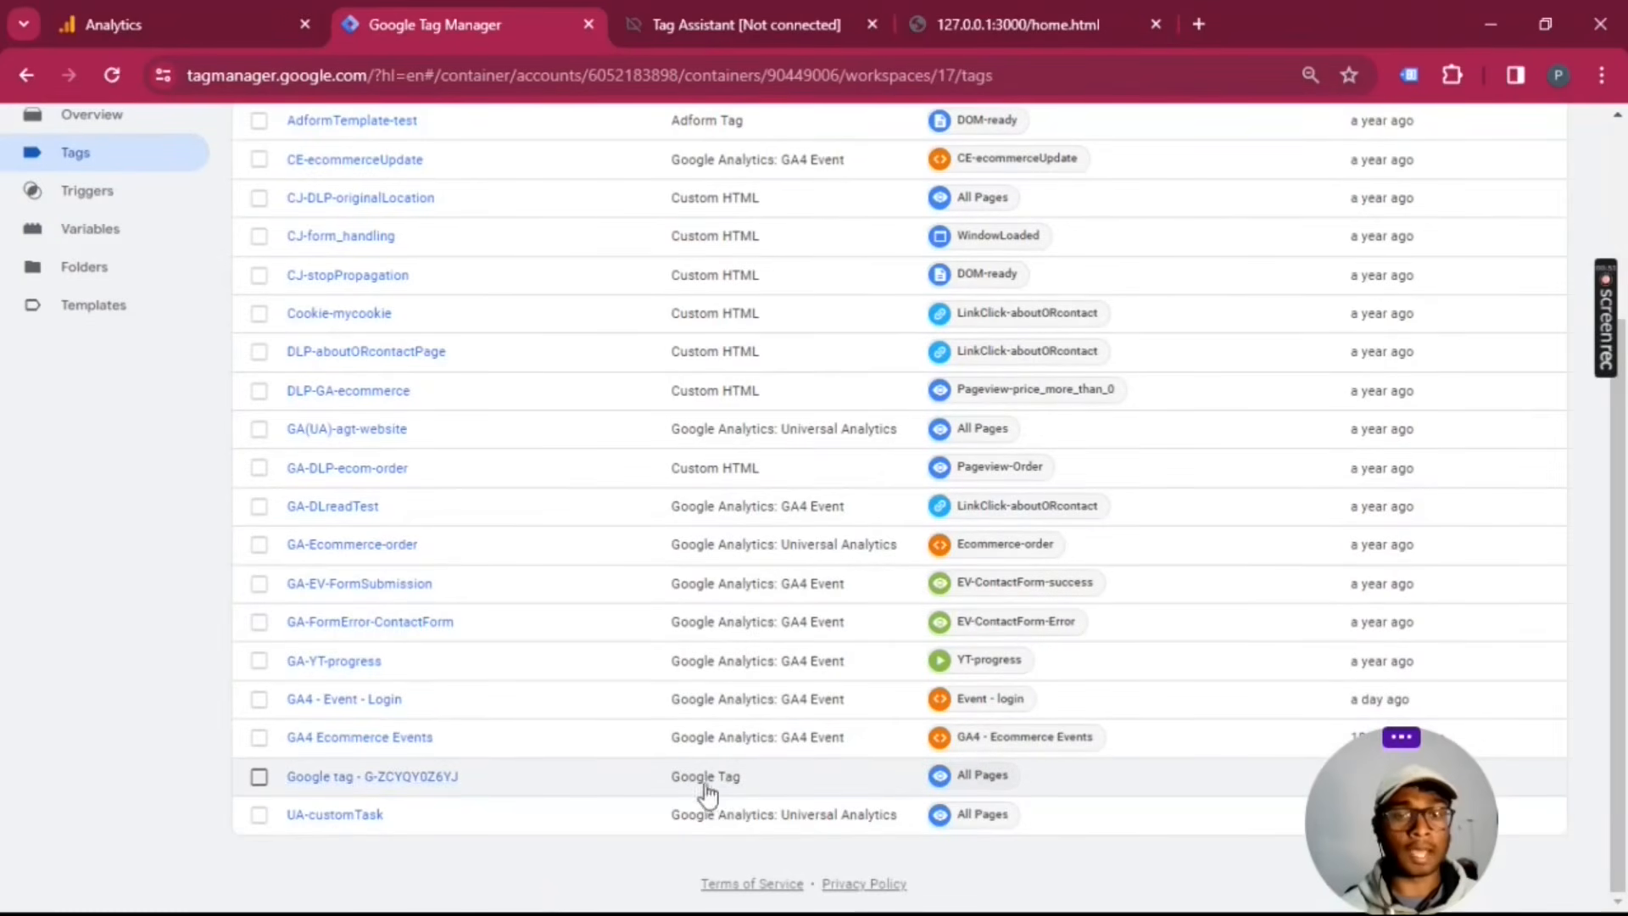
pyautogui.click(435, 777)
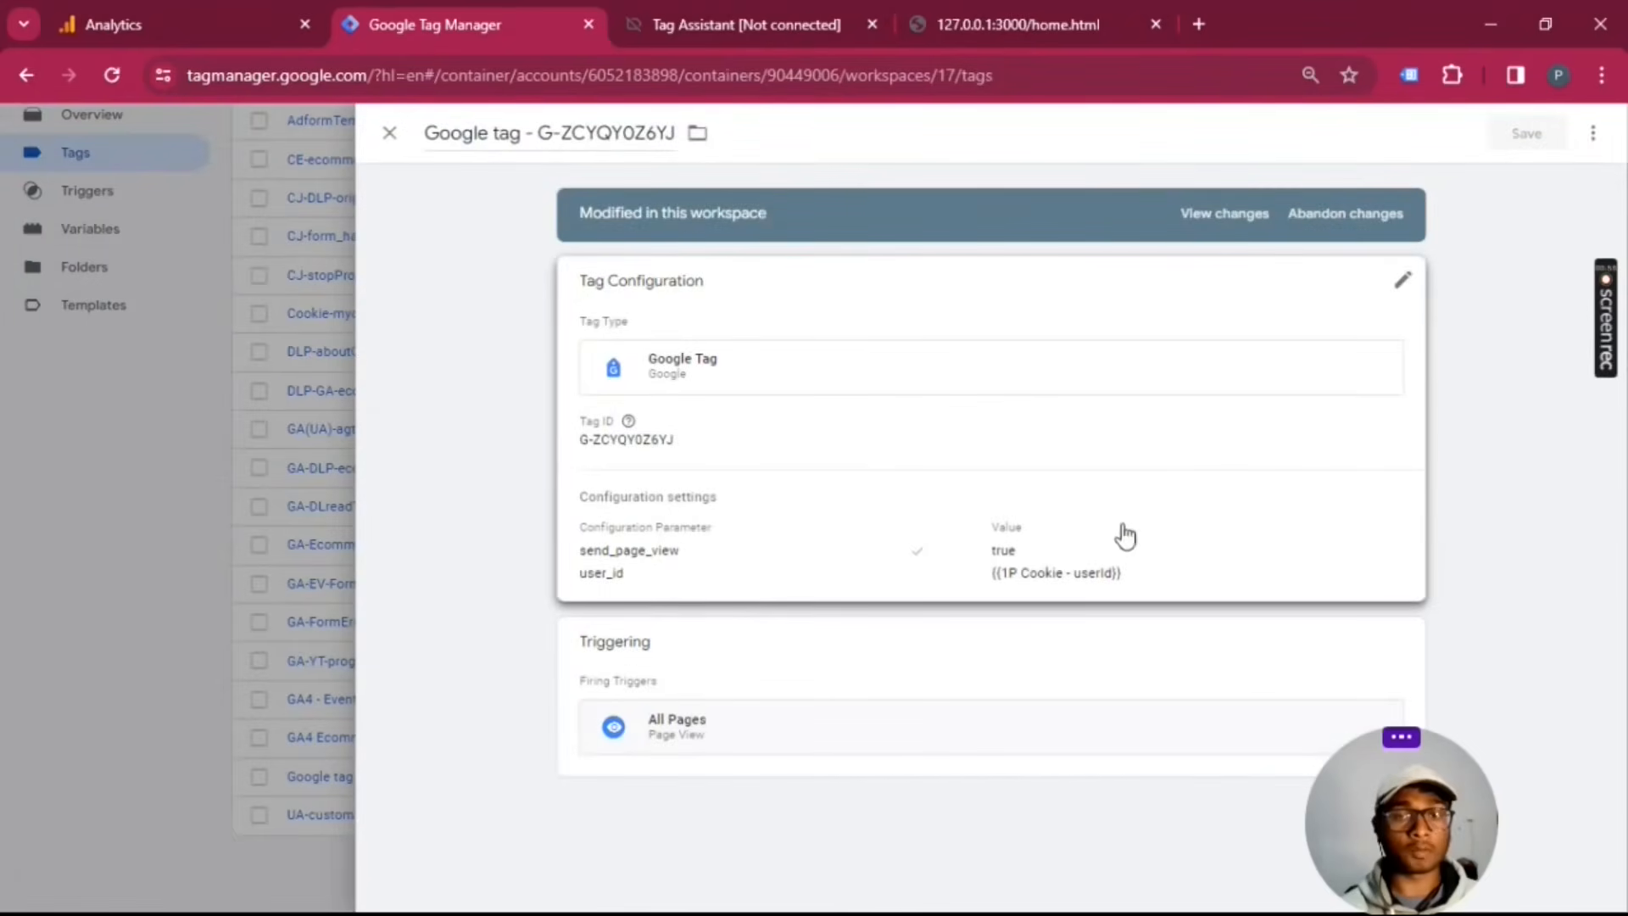
pyautogui.click(1282, 558)
pyautogui.scroll(-3, 942, 498)
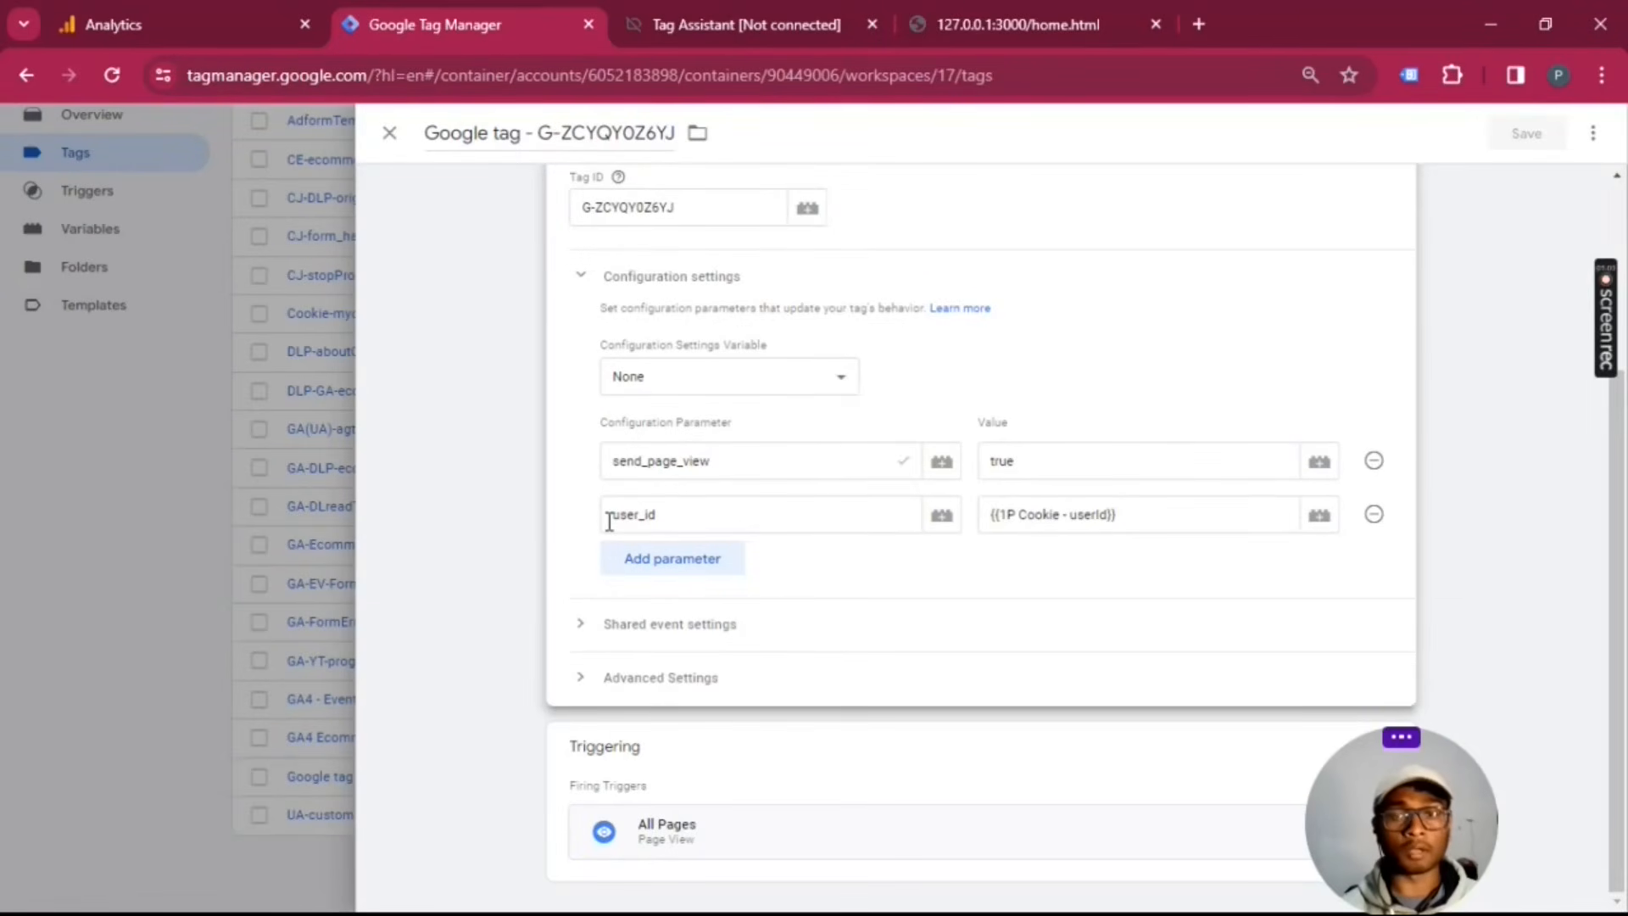
# Step: Re-enter the value of the Google tag's user_id configuration parameter as {{1P Cookie - userId}}
pyautogui.moveTo(618, 518); pyautogui.dragTo(651, 518)
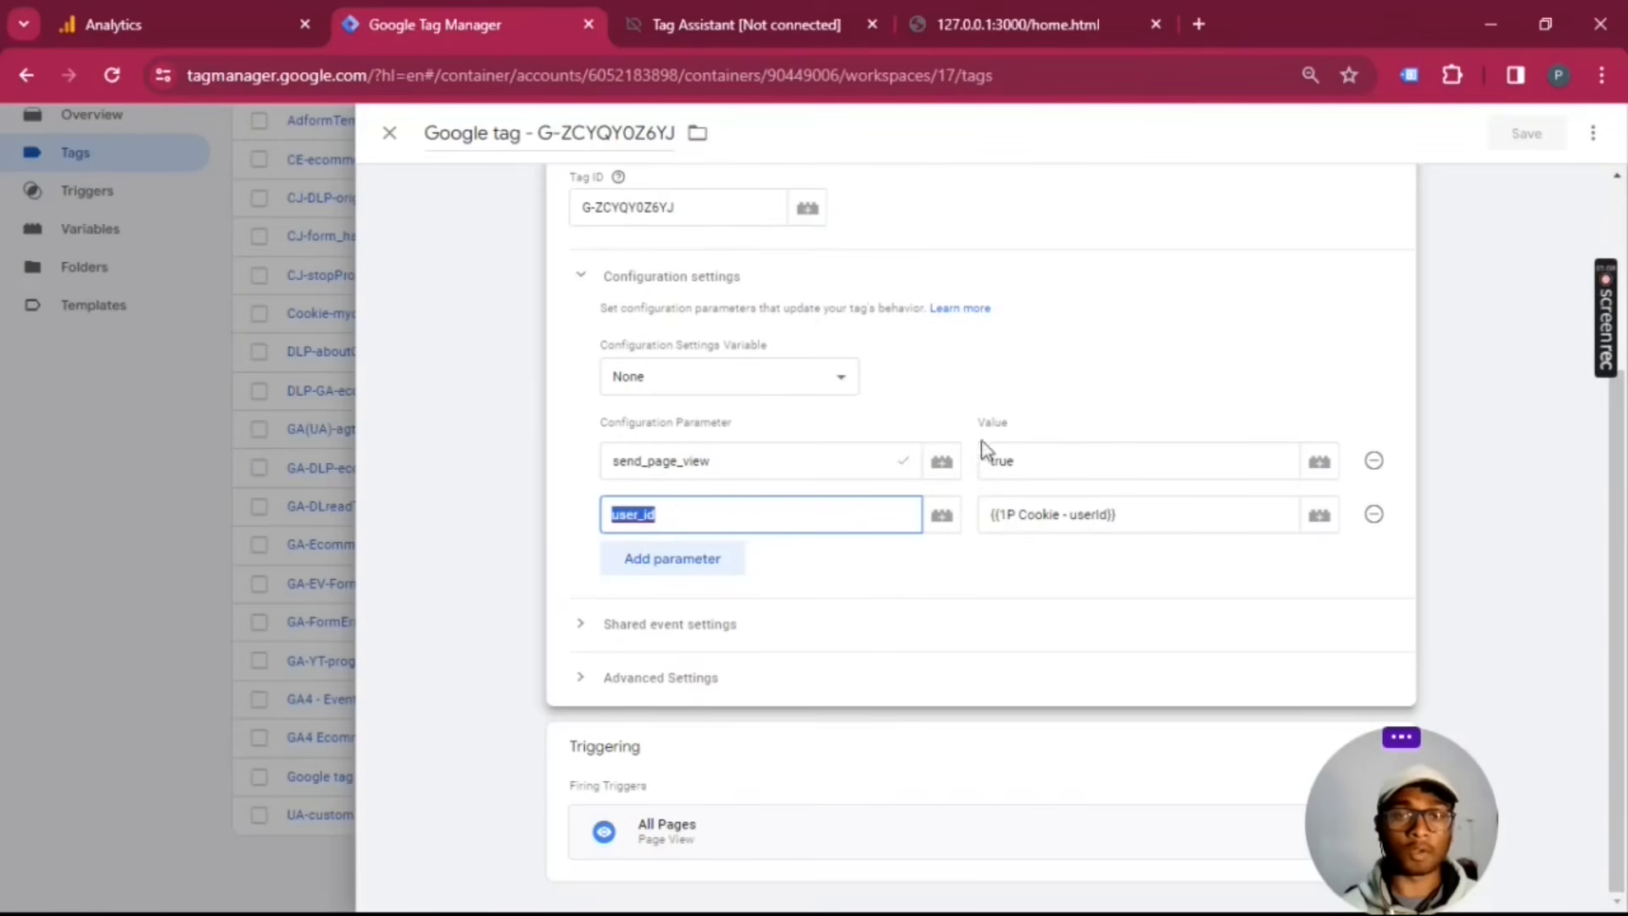
pyautogui.click(630, 517)
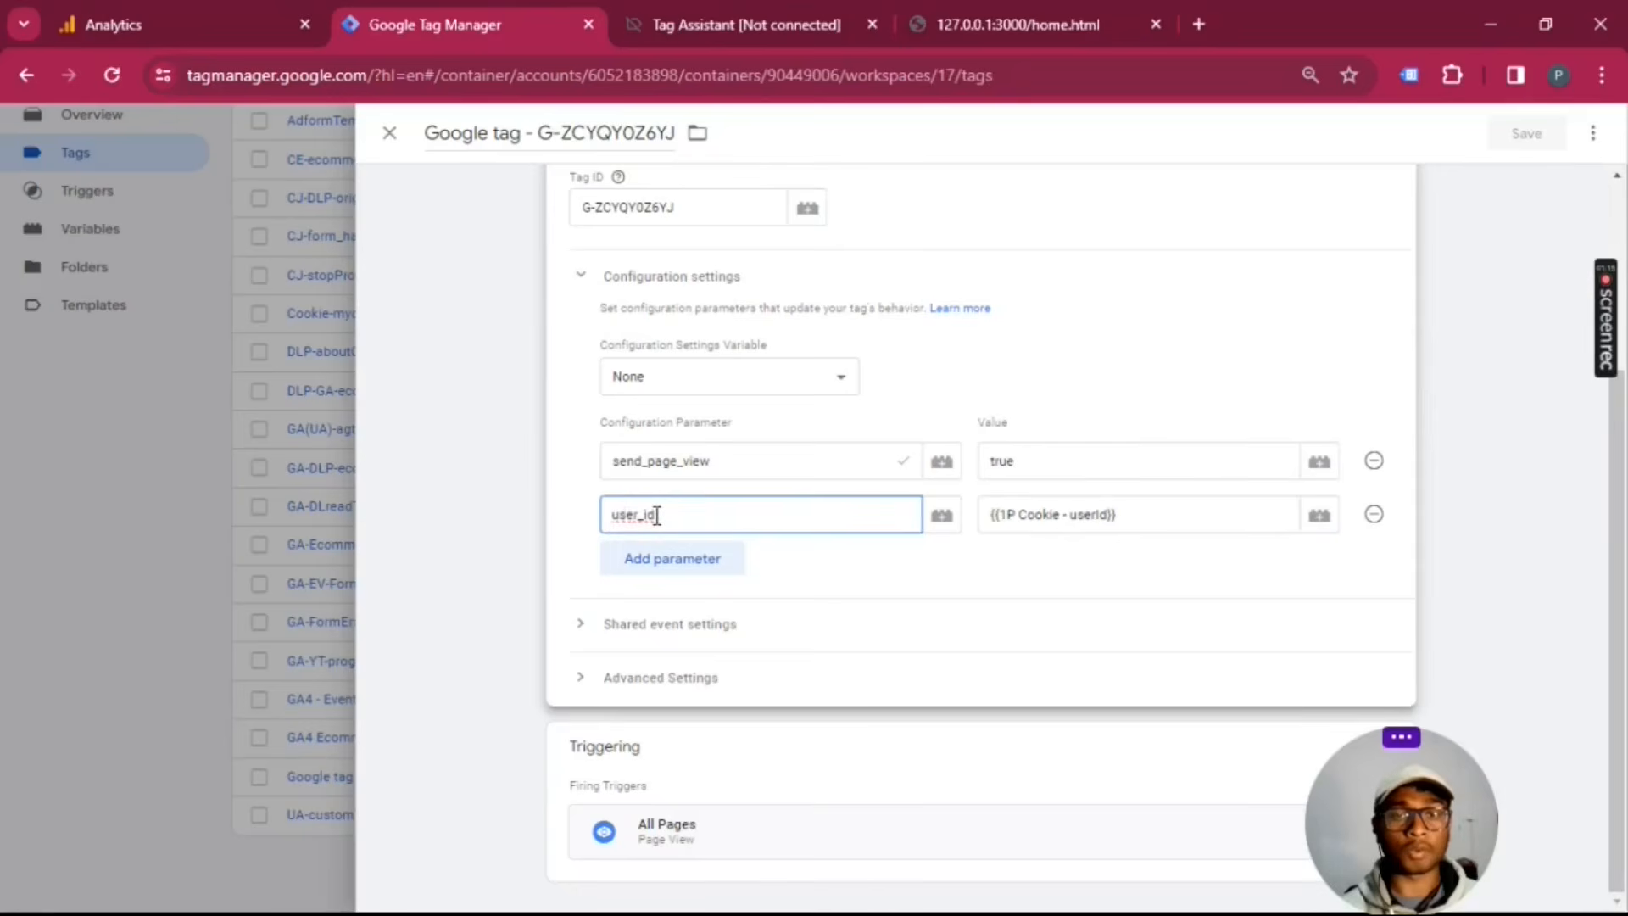
pyautogui.click(1202, 521)
pyautogui.hotkey('ctrl', 'a')
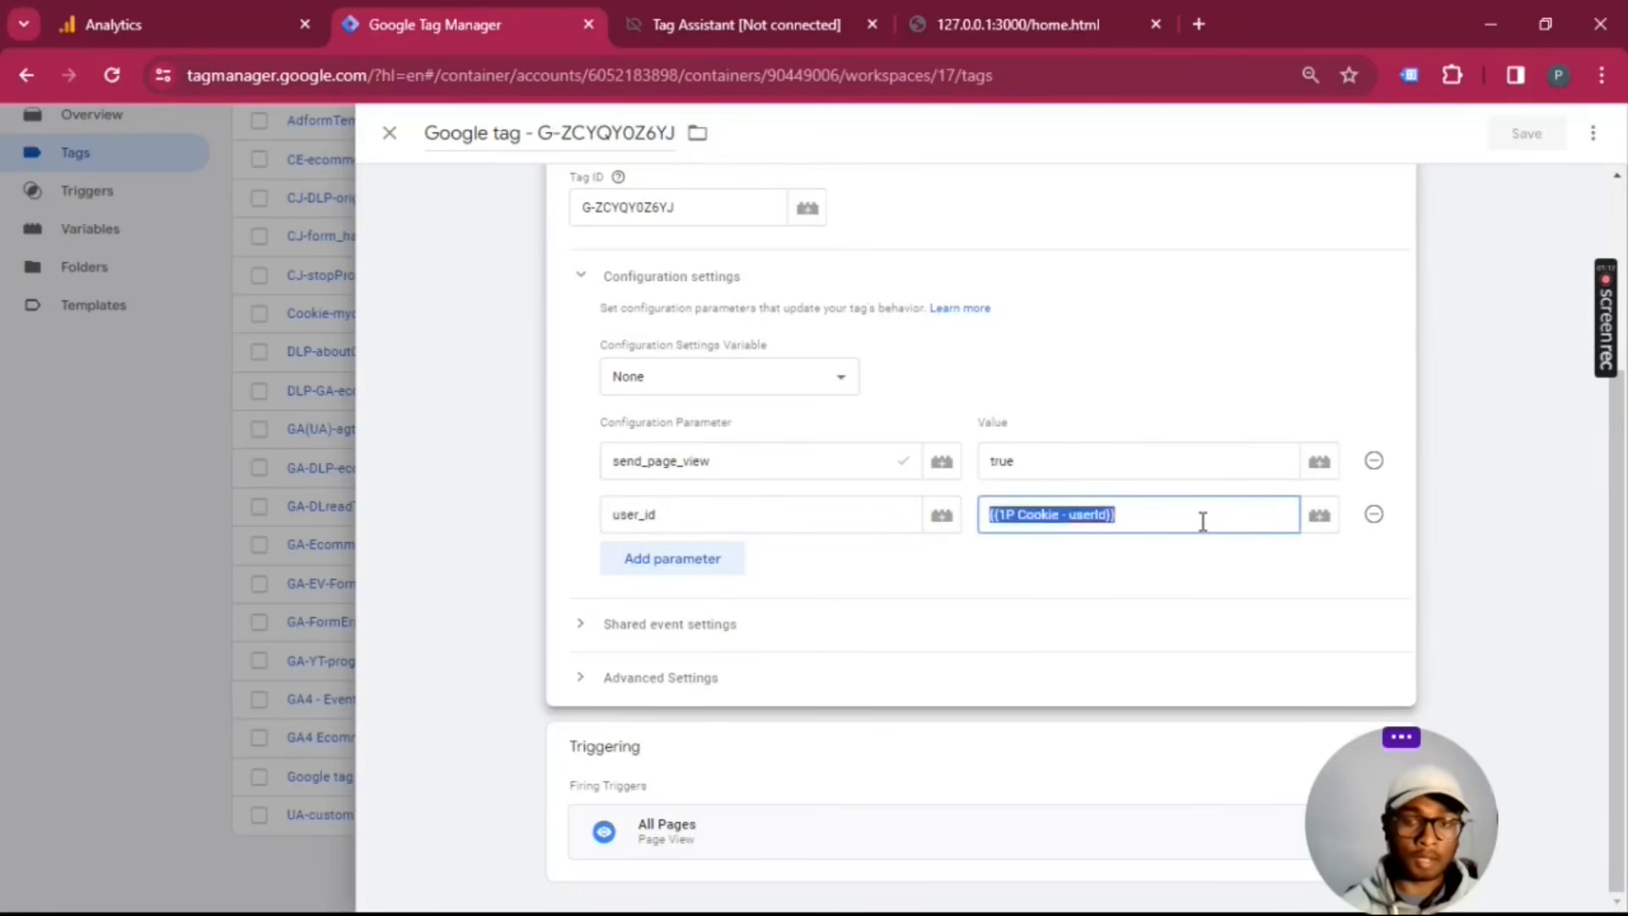
pyautogui.press('BackSpace')
pyautogui.write('{{')
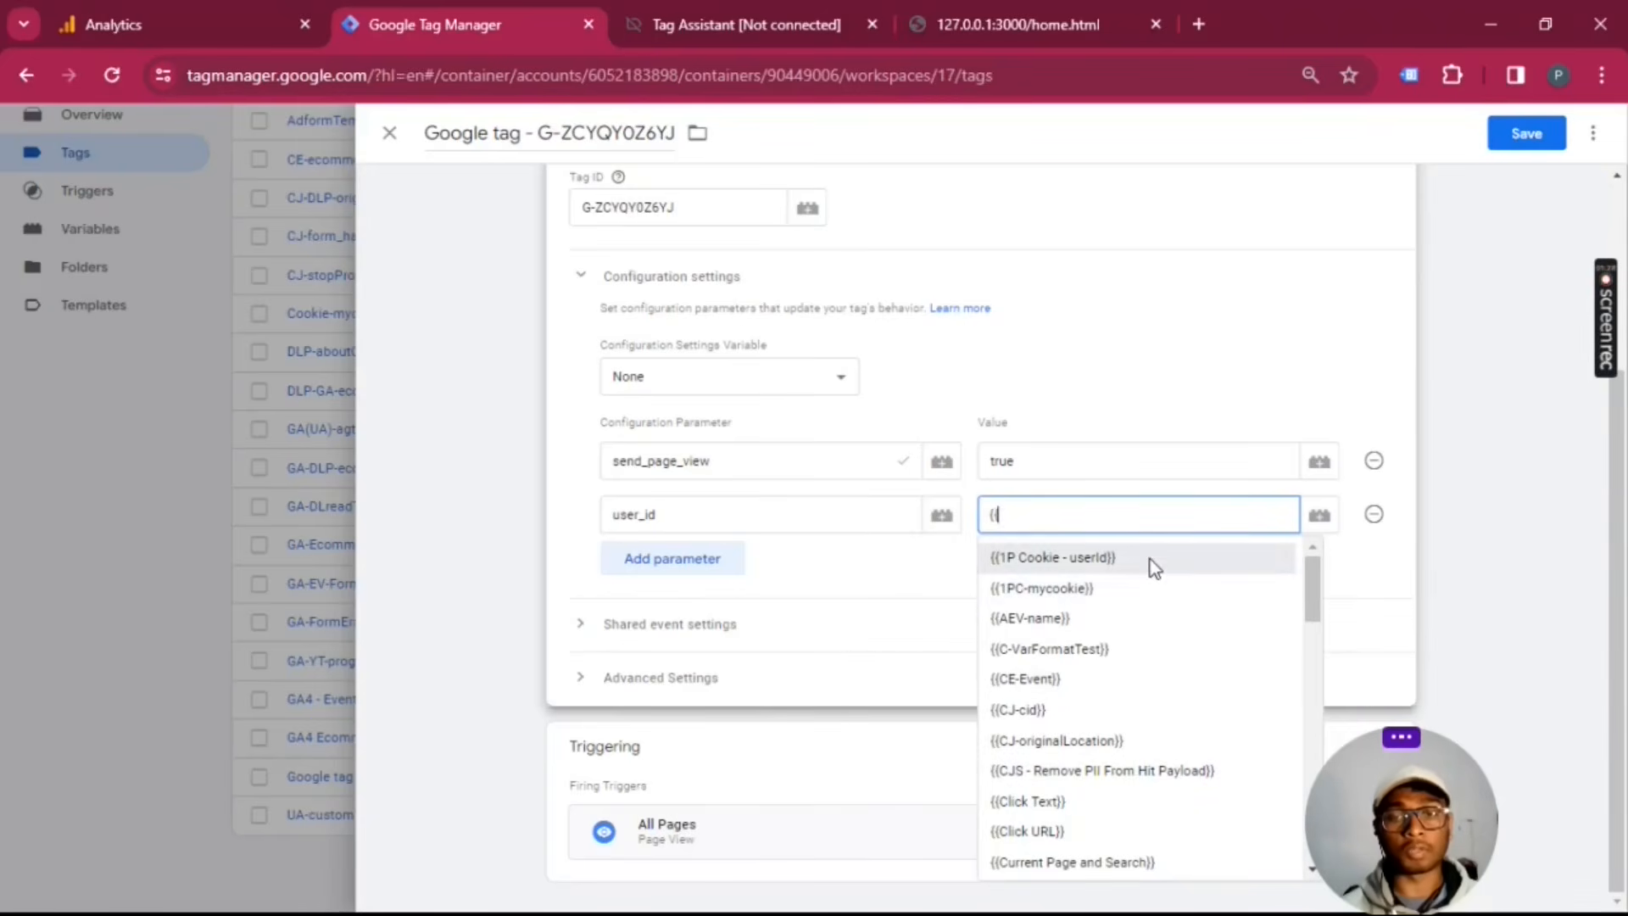
pyautogui.click(1071, 558)
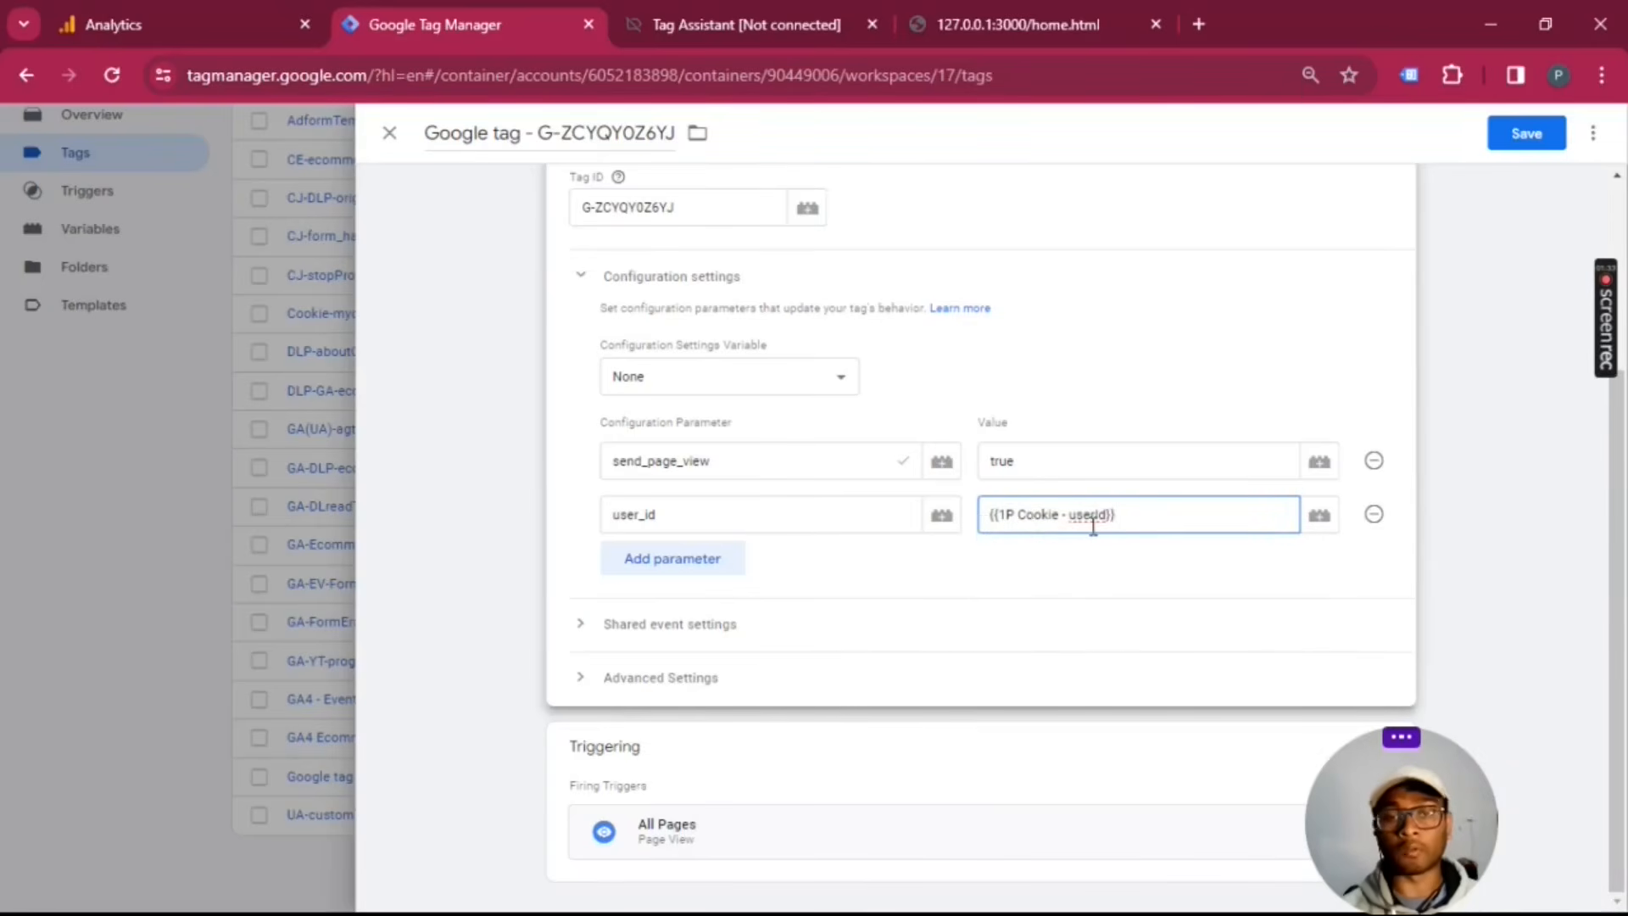
pyautogui.scroll(3, 790, 552)
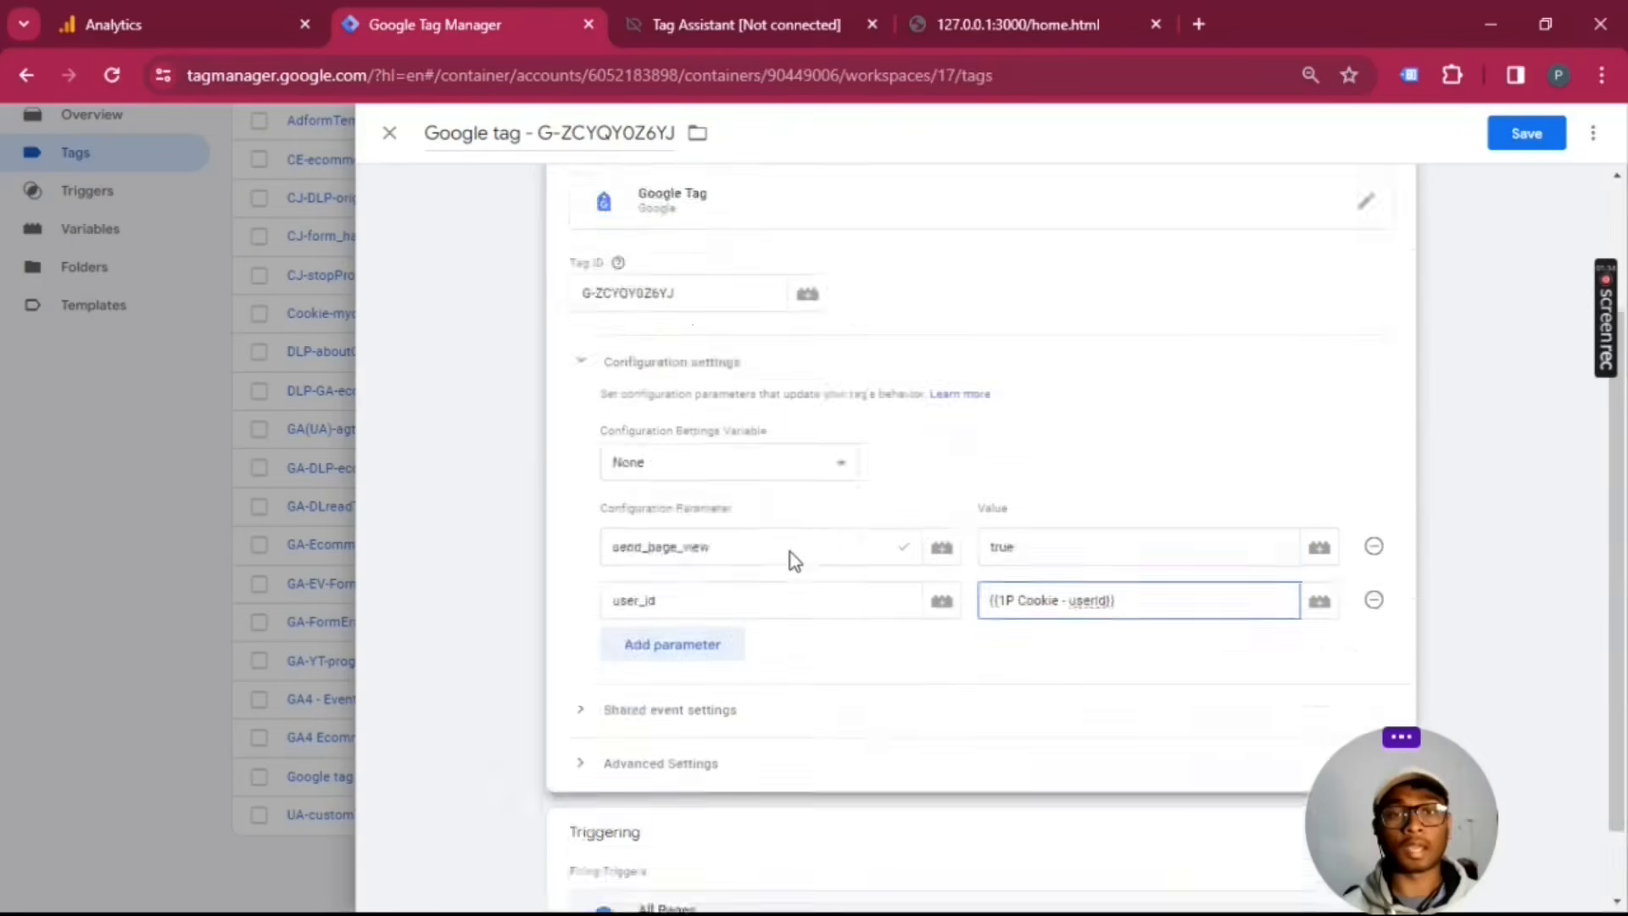
# Step: Save the Google tag G-ZCYQY0Z6YJ
pyautogui.click(1528, 144)
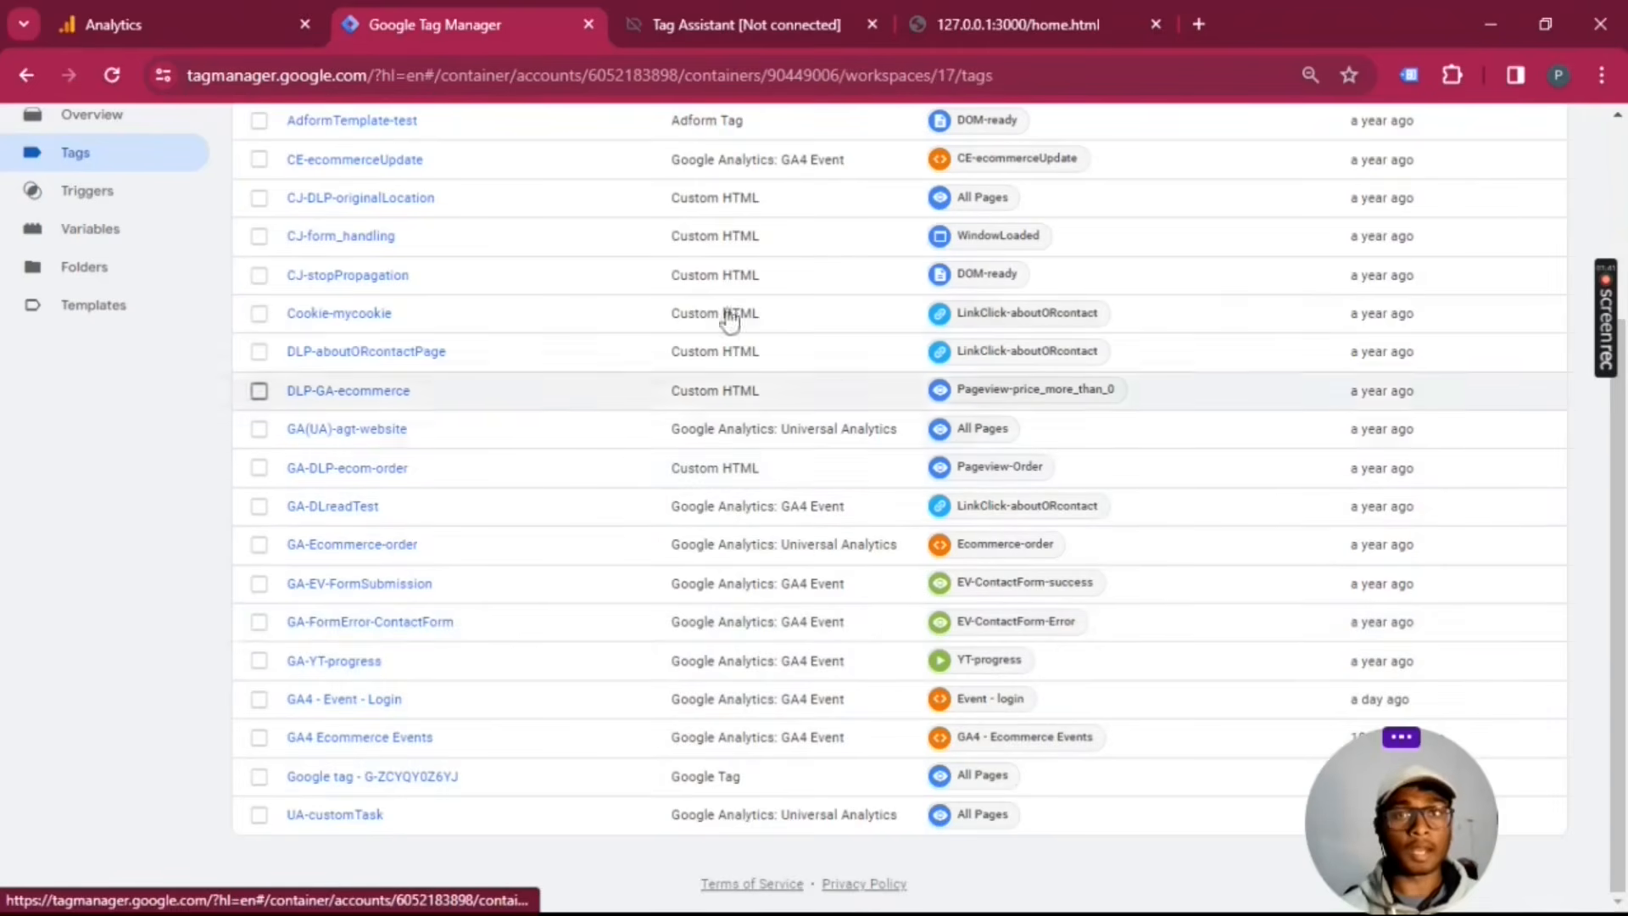
# Step: Open the GA4 Ecommerce Events tag, inspect the Event Settings variable it uses, and close both
pyautogui.click(412, 748)
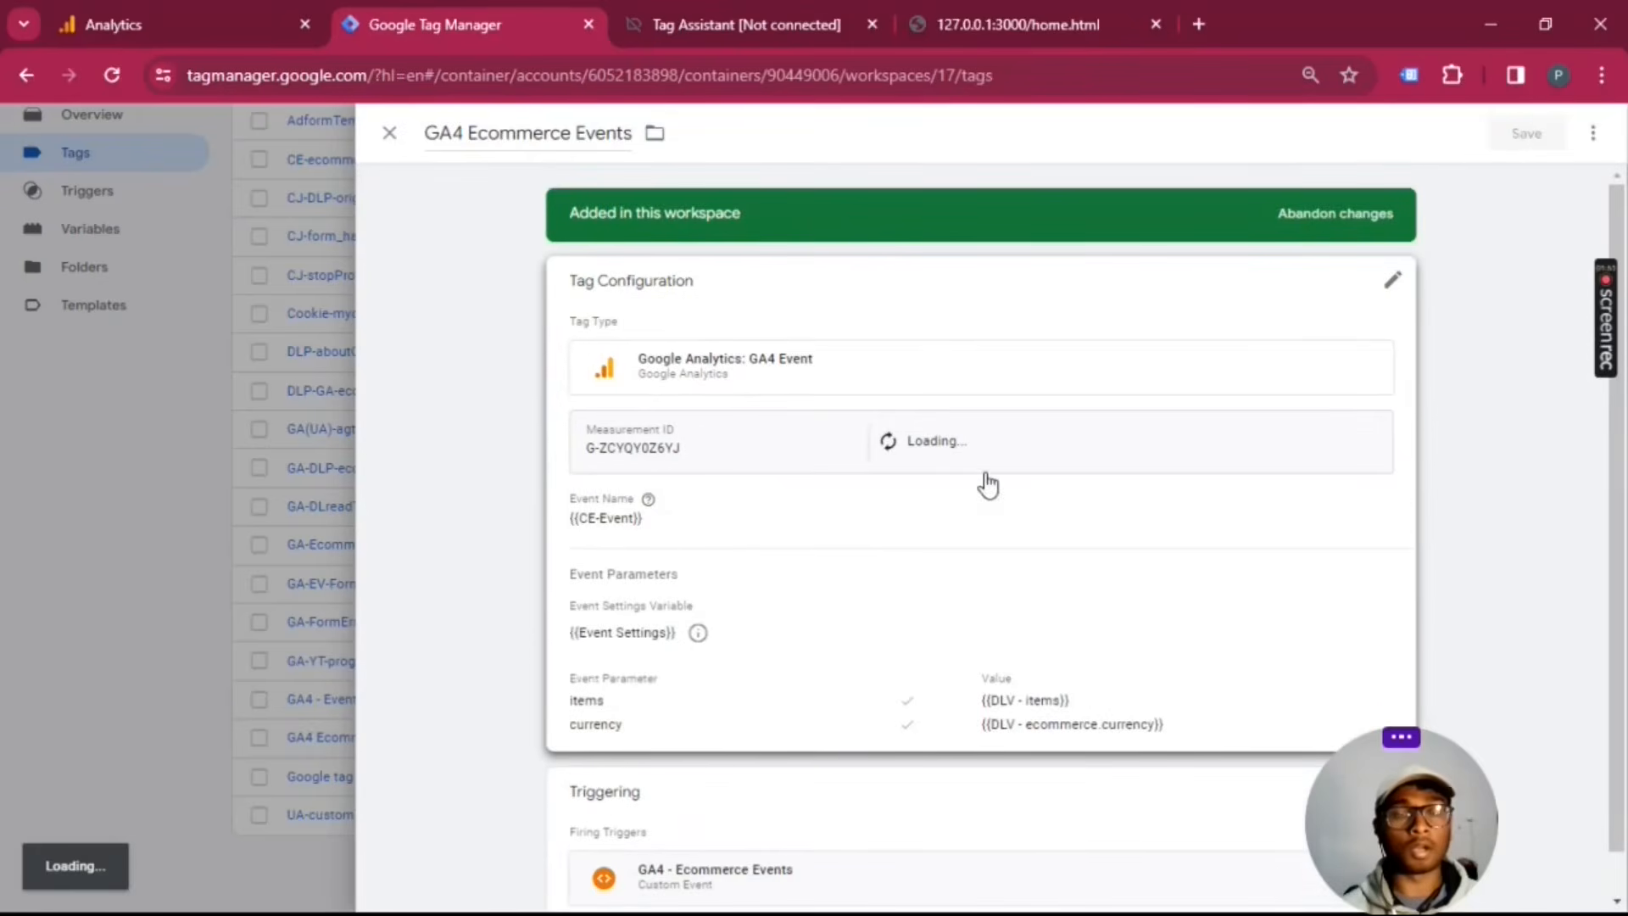
pyautogui.scroll(-1, 977, 479)
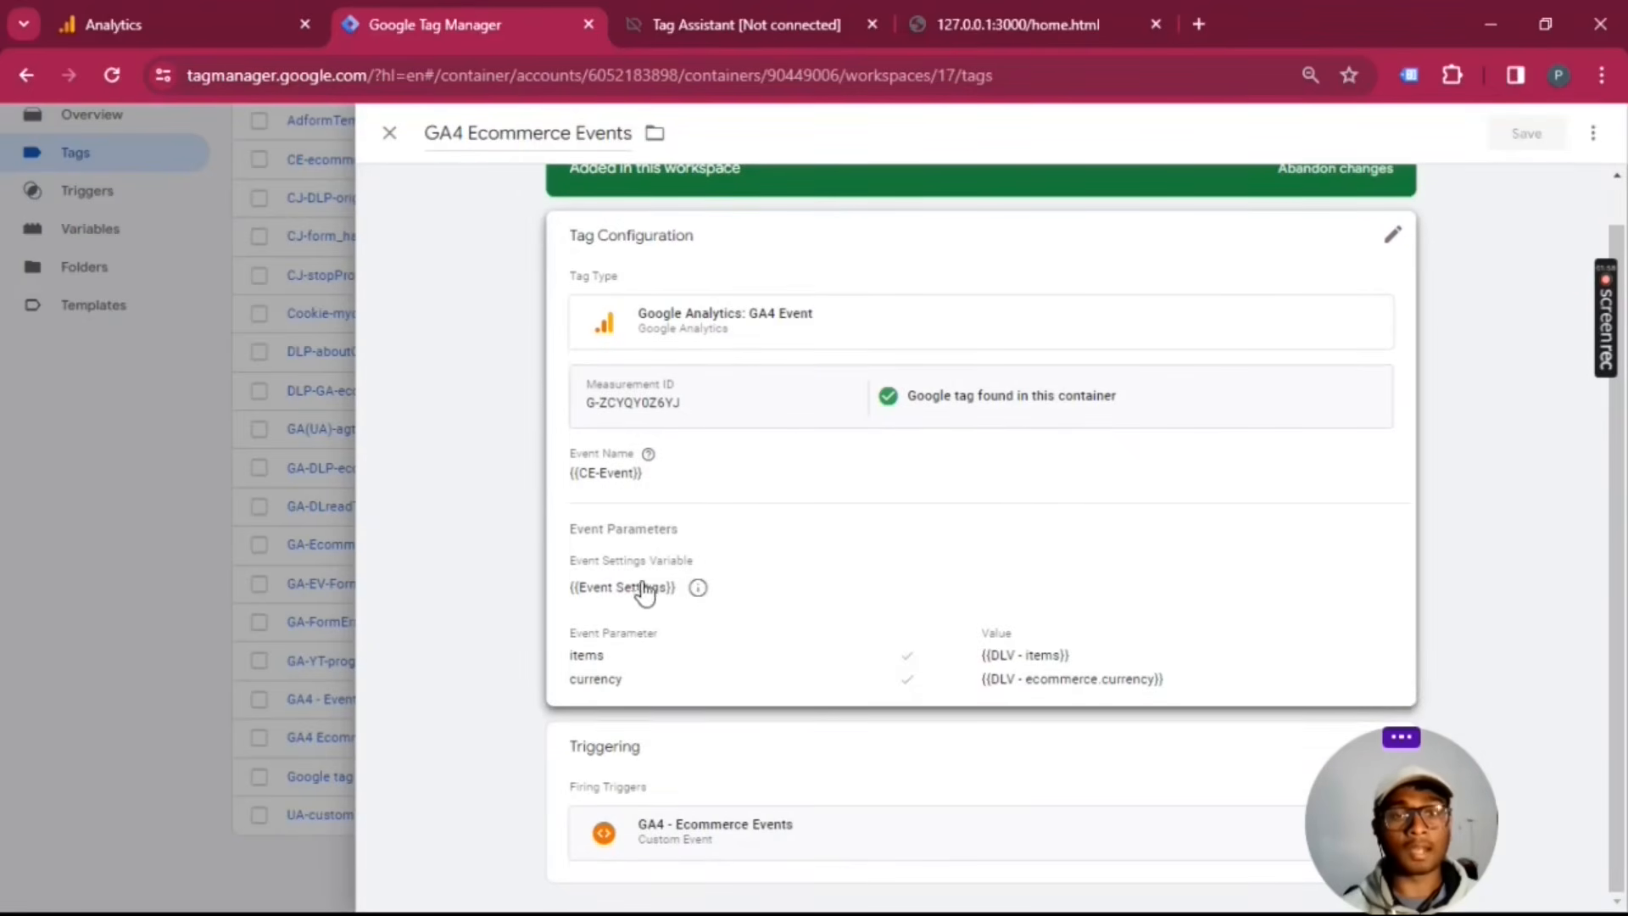
pyautogui.click(696, 589)
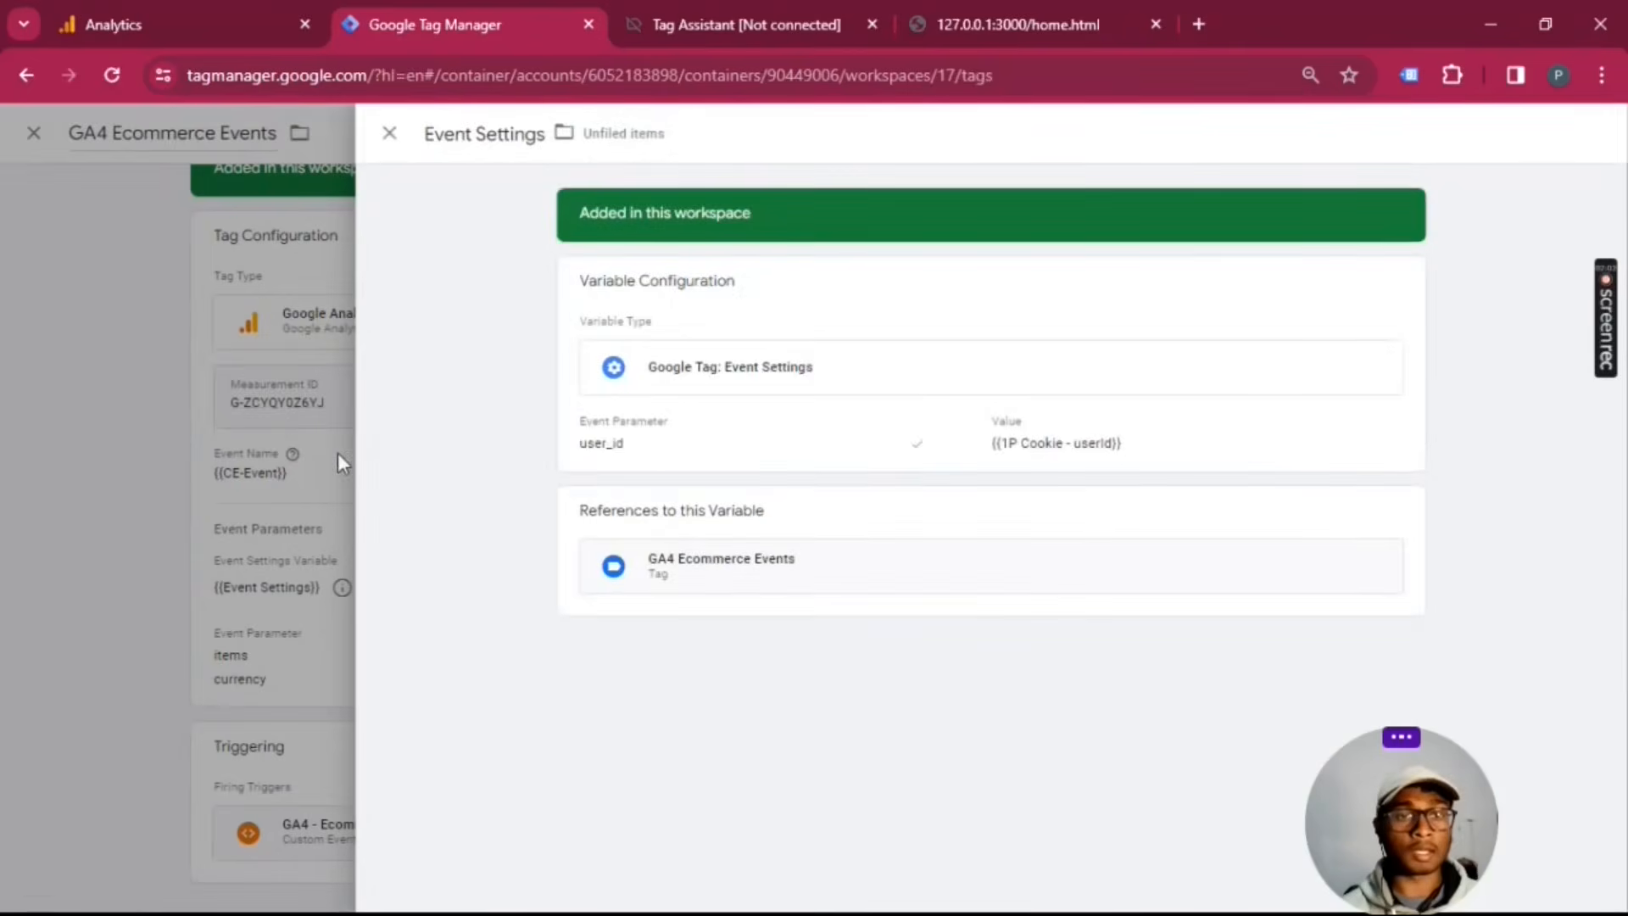
pyautogui.click(389, 133)
pyautogui.click(389, 131)
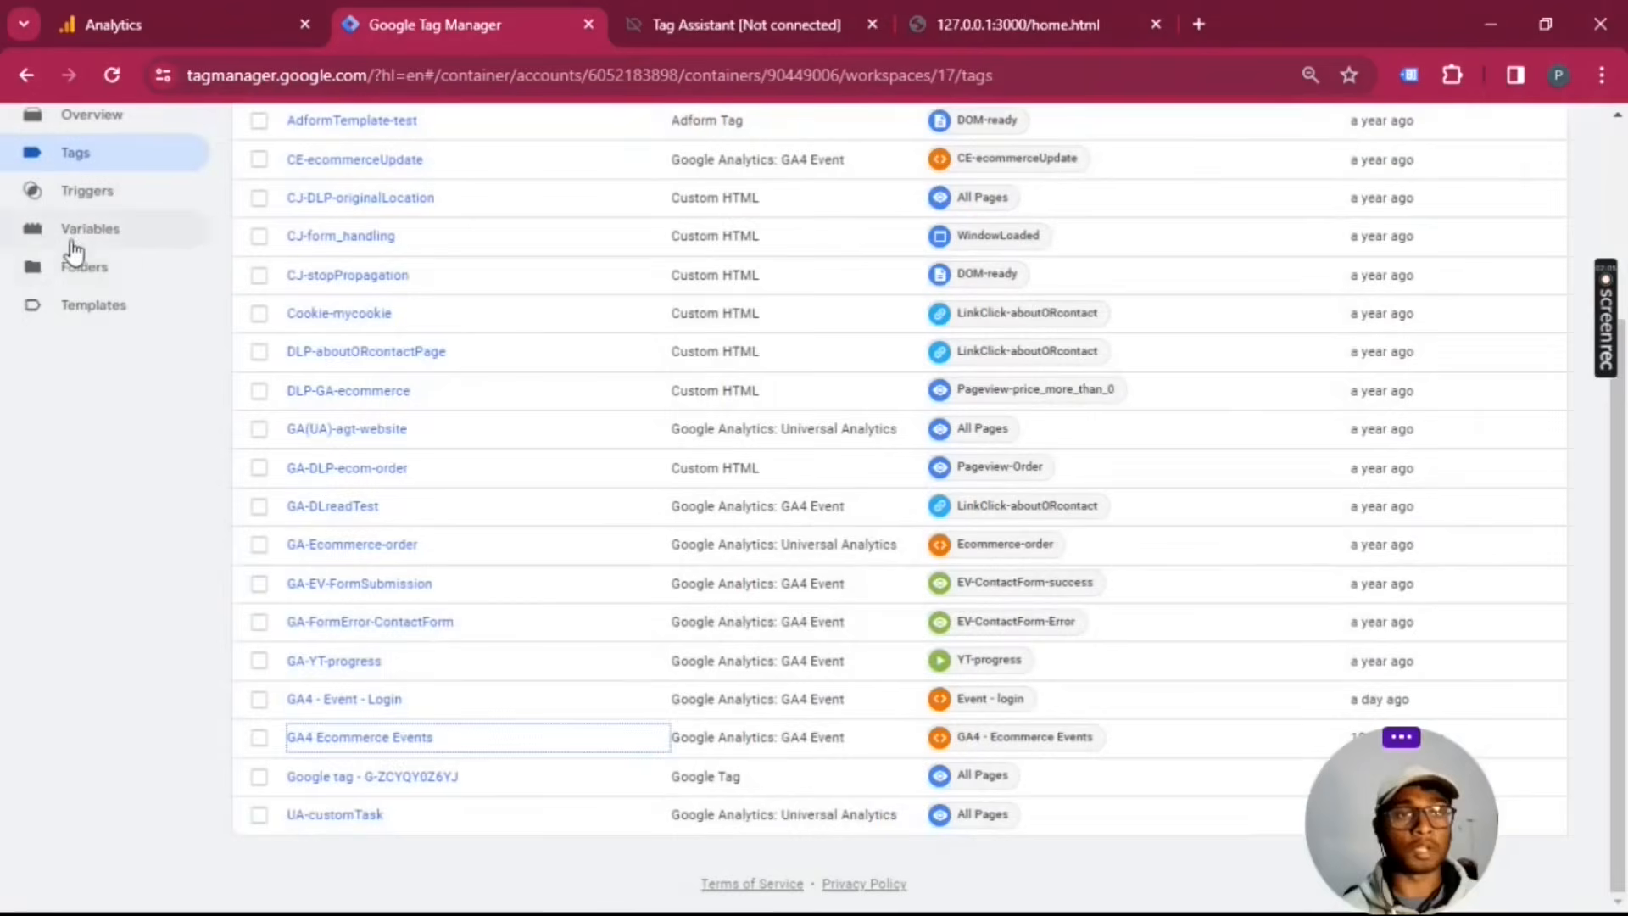
# Step: Start a new user-defined variable of the type Google Tag: Event Settings
pyautogui.click(106, 237)
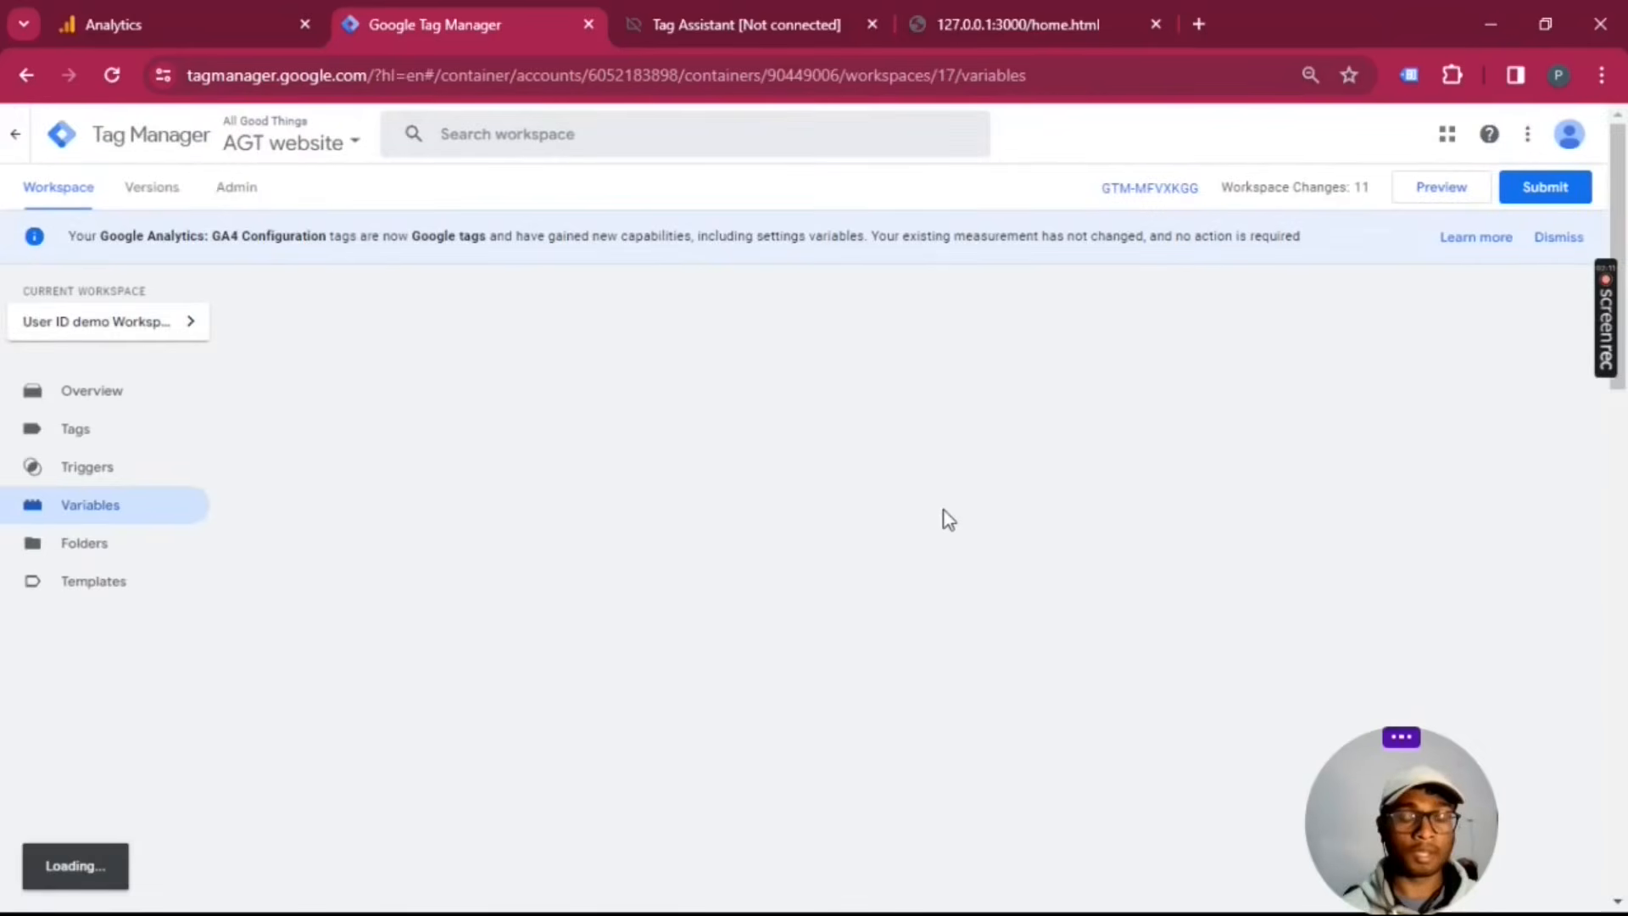
pyautogui.scroll(-10, 942, 528)
pyautogui.scroll(6, 1167, 505)
pyautogui.scroll(-3, 1421, 538)
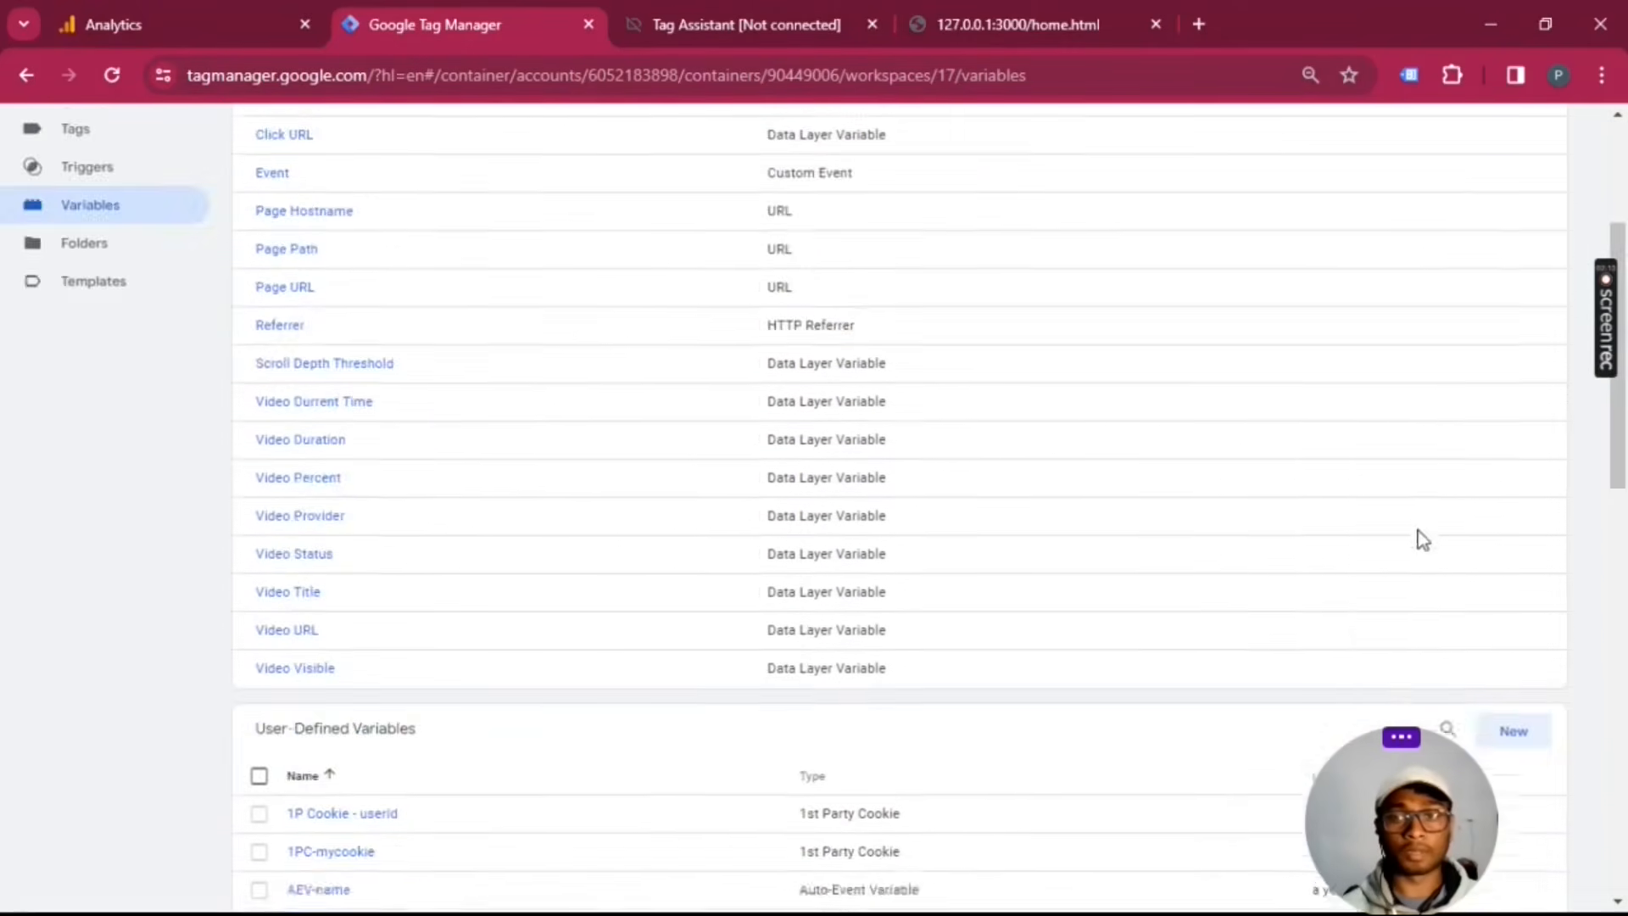
pyautogui.click(1518, 475)
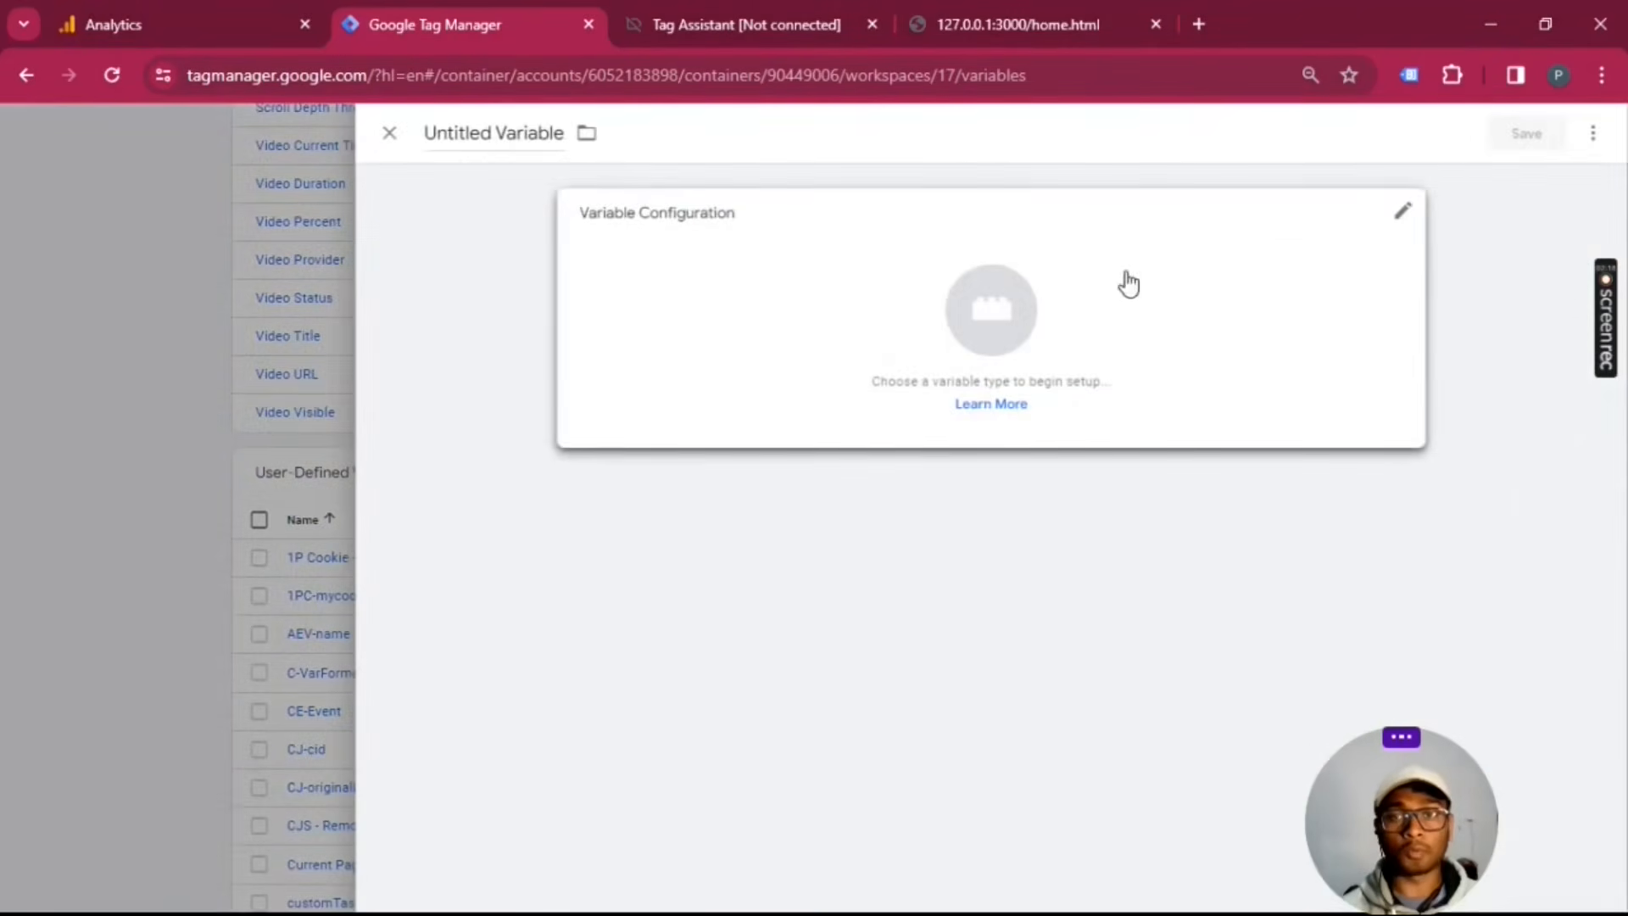
pyautogui.click(1127, 283)
pyautogui.click(1591, 134)
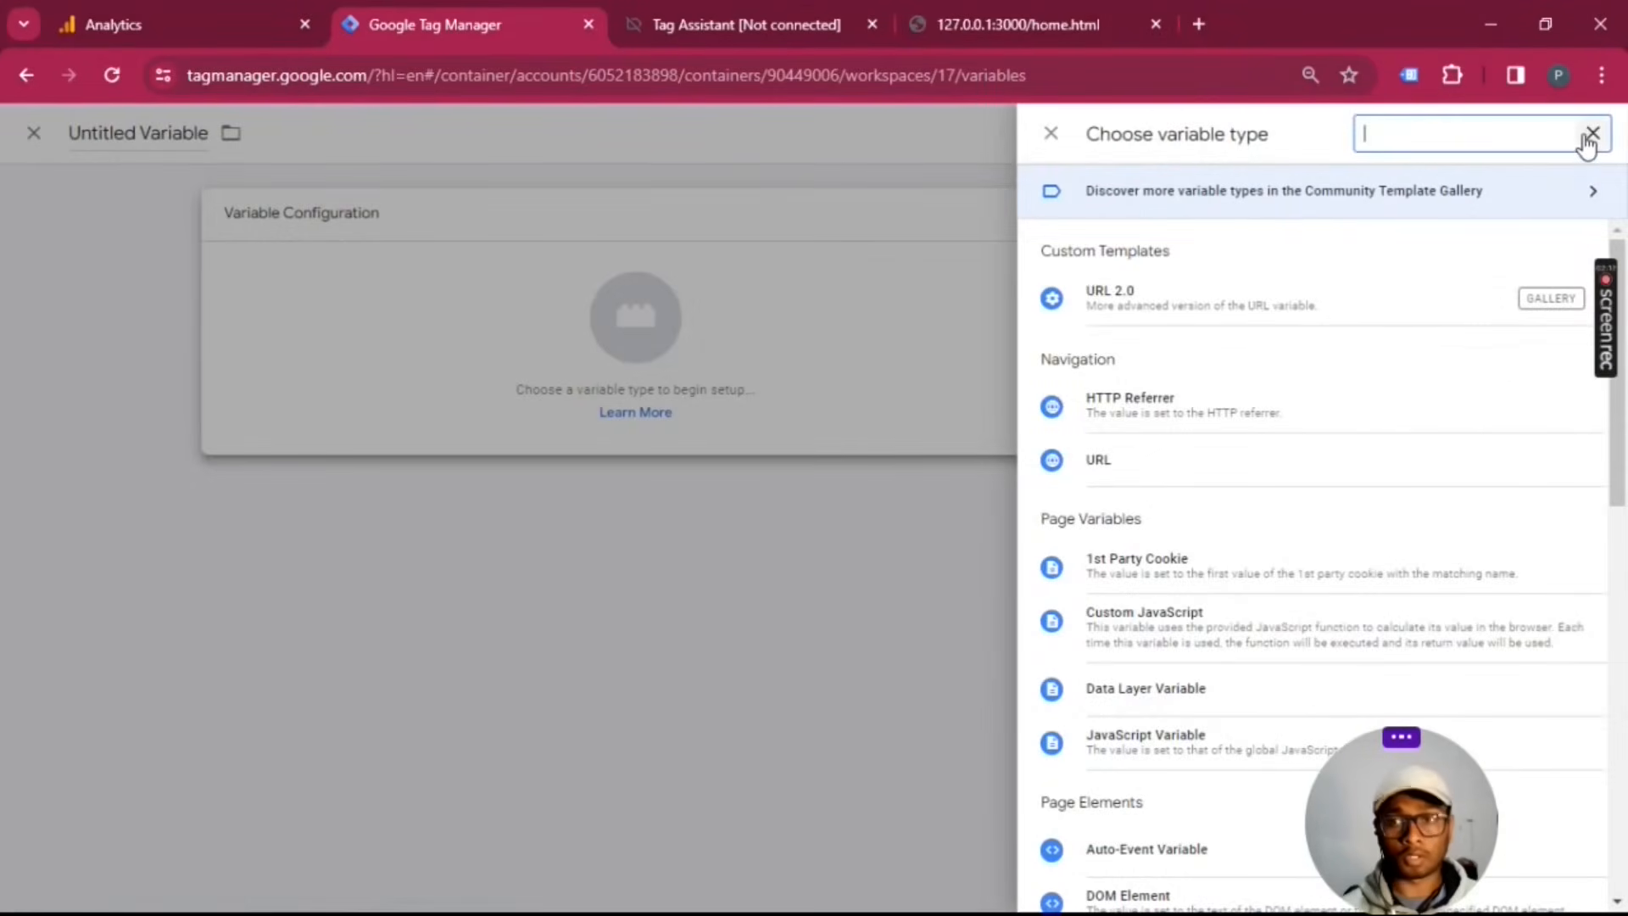
pyautogui.write('eve')
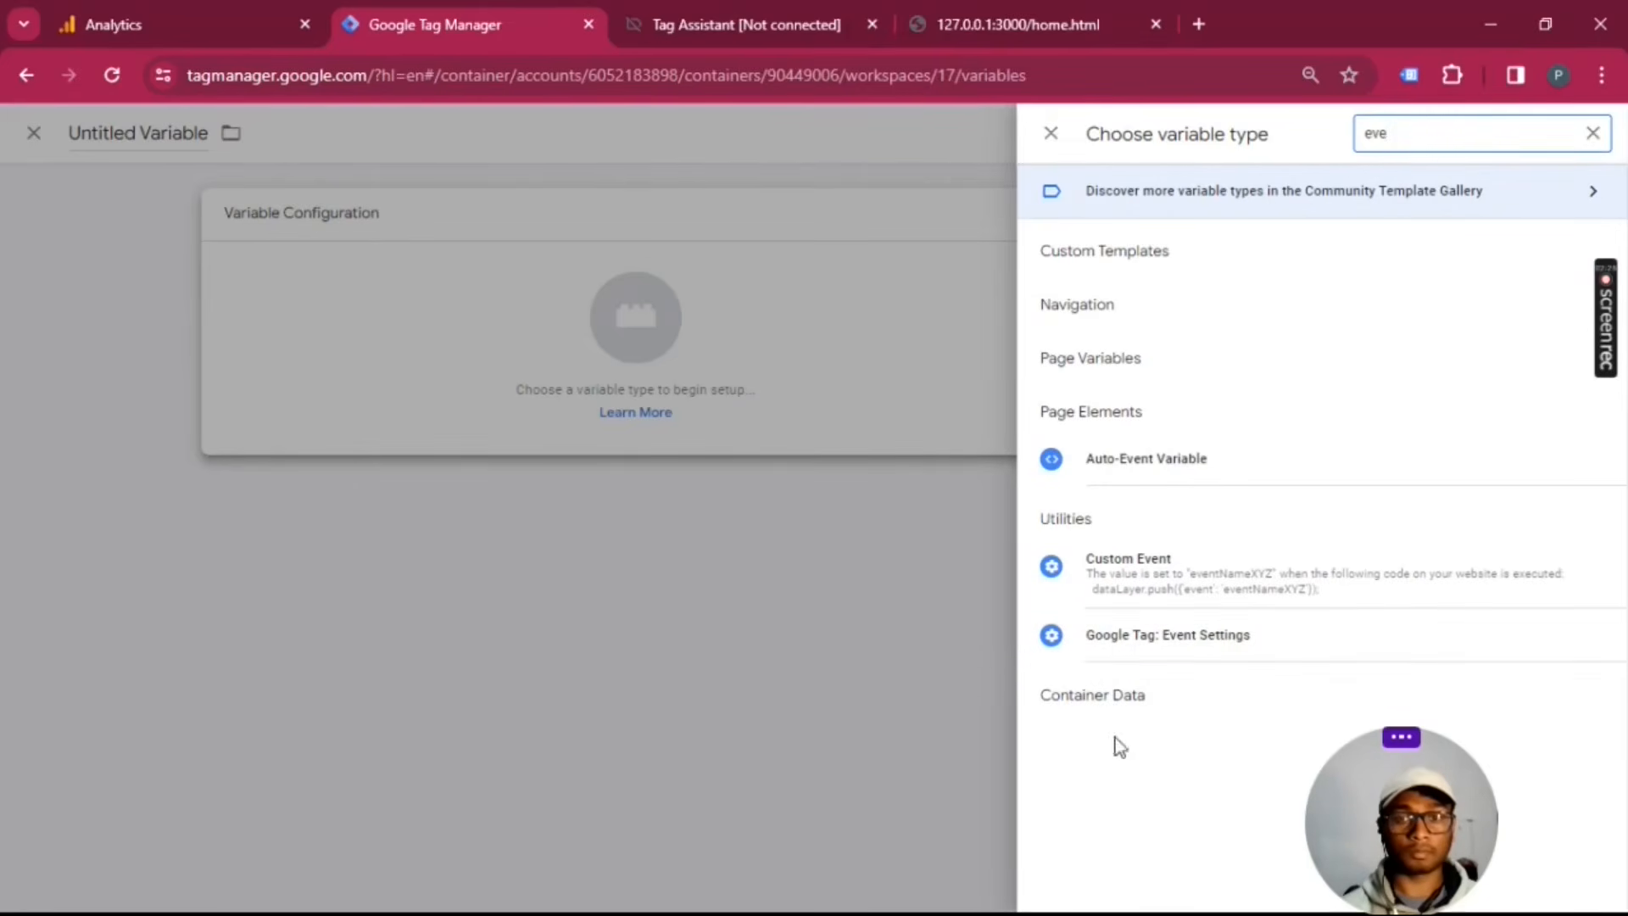
pyautogui.click(1165, 648)
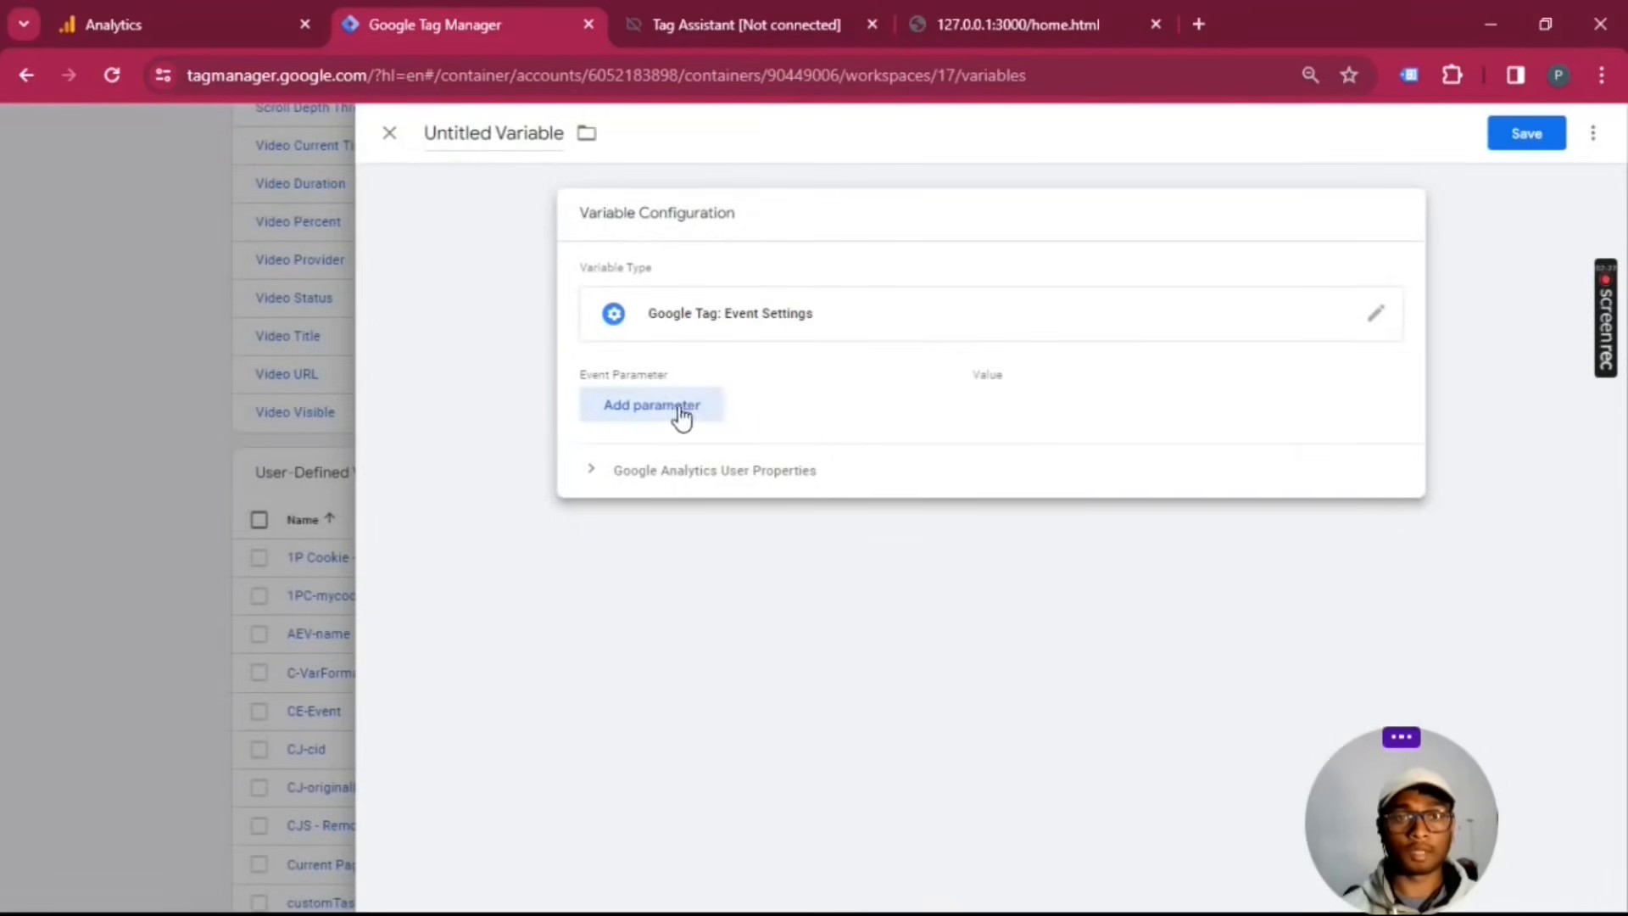
# Step: Add an event parameter user_id with the value {{1P Cookie - userId}} to the new variable, and discard the unsaved variable
pyautogui.click(670, 411)
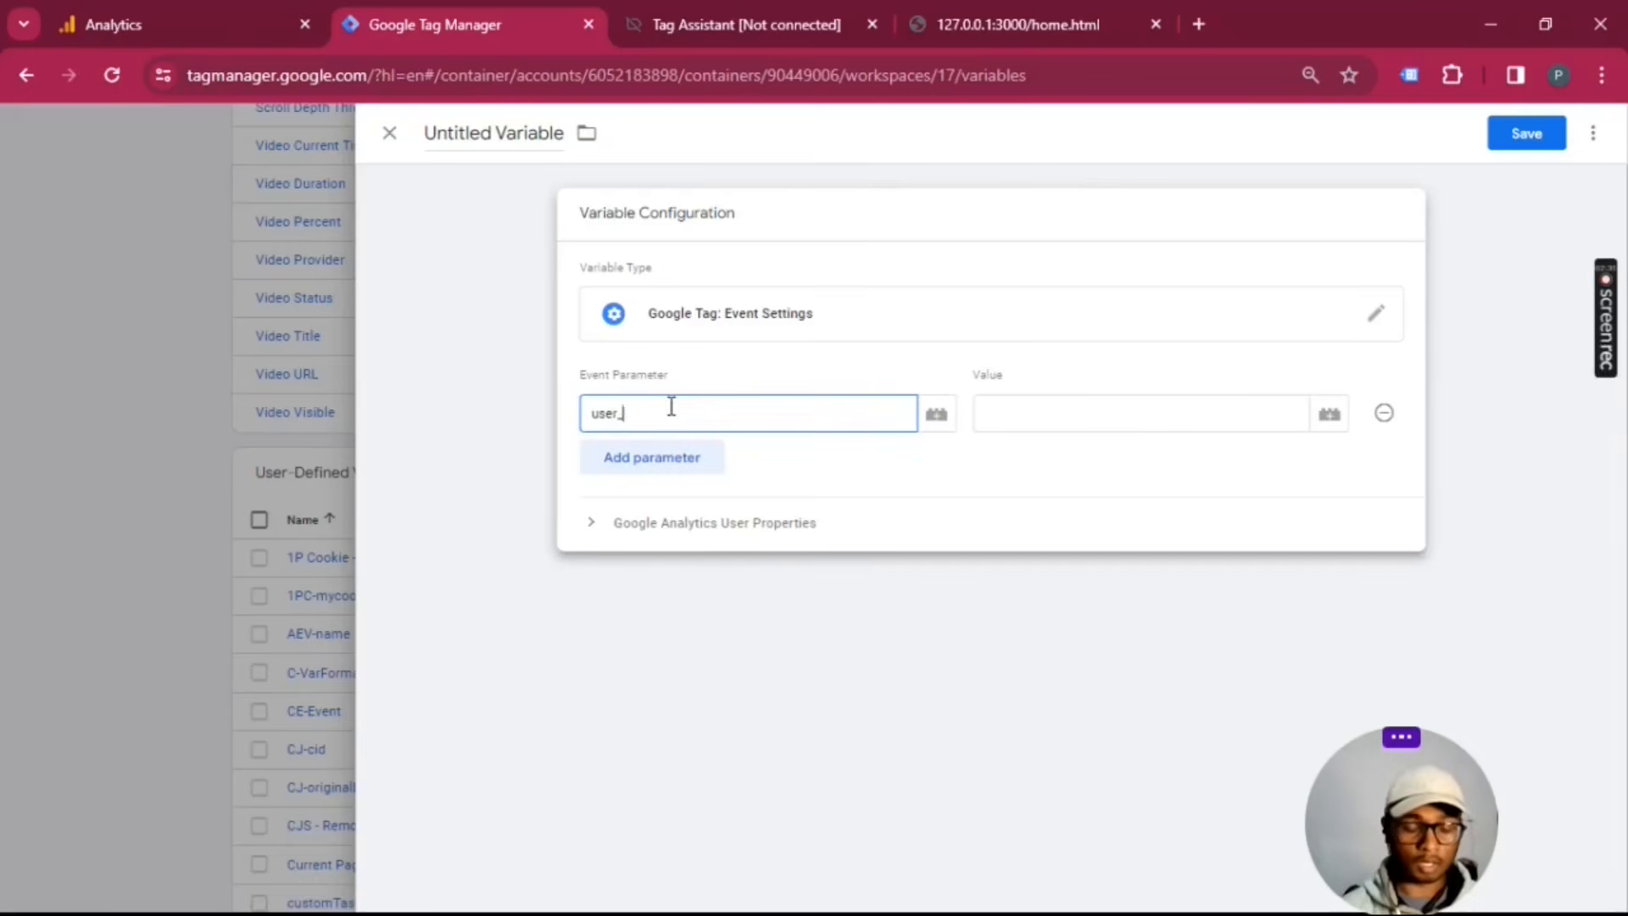
pyautogui.click(1051, 416)
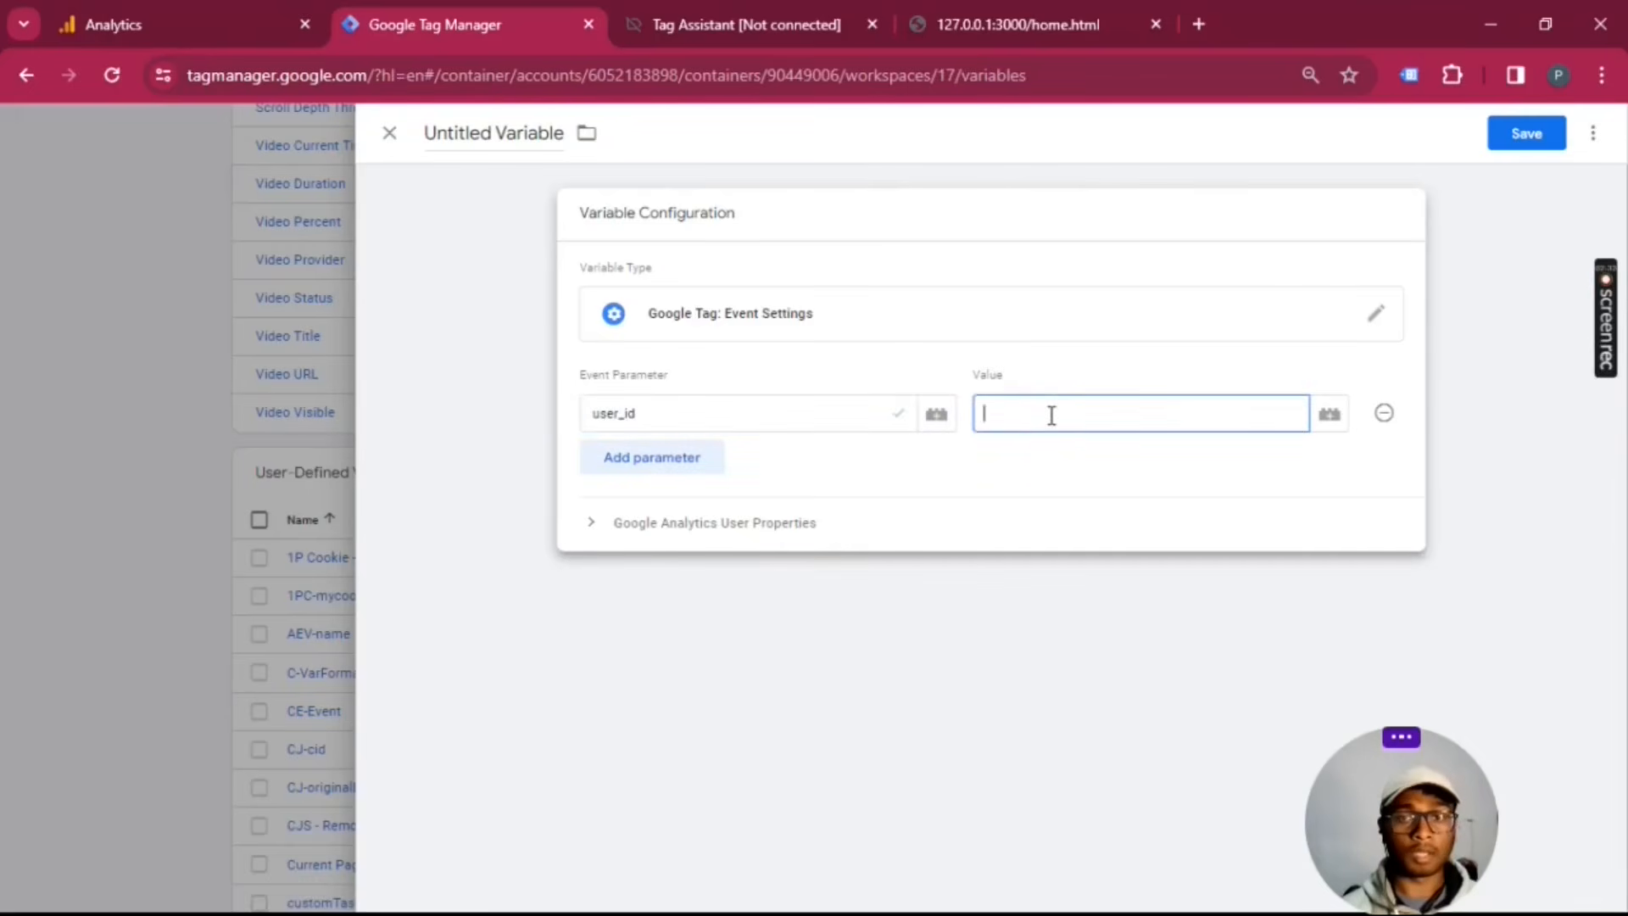
pyautogui.write('{{1p')
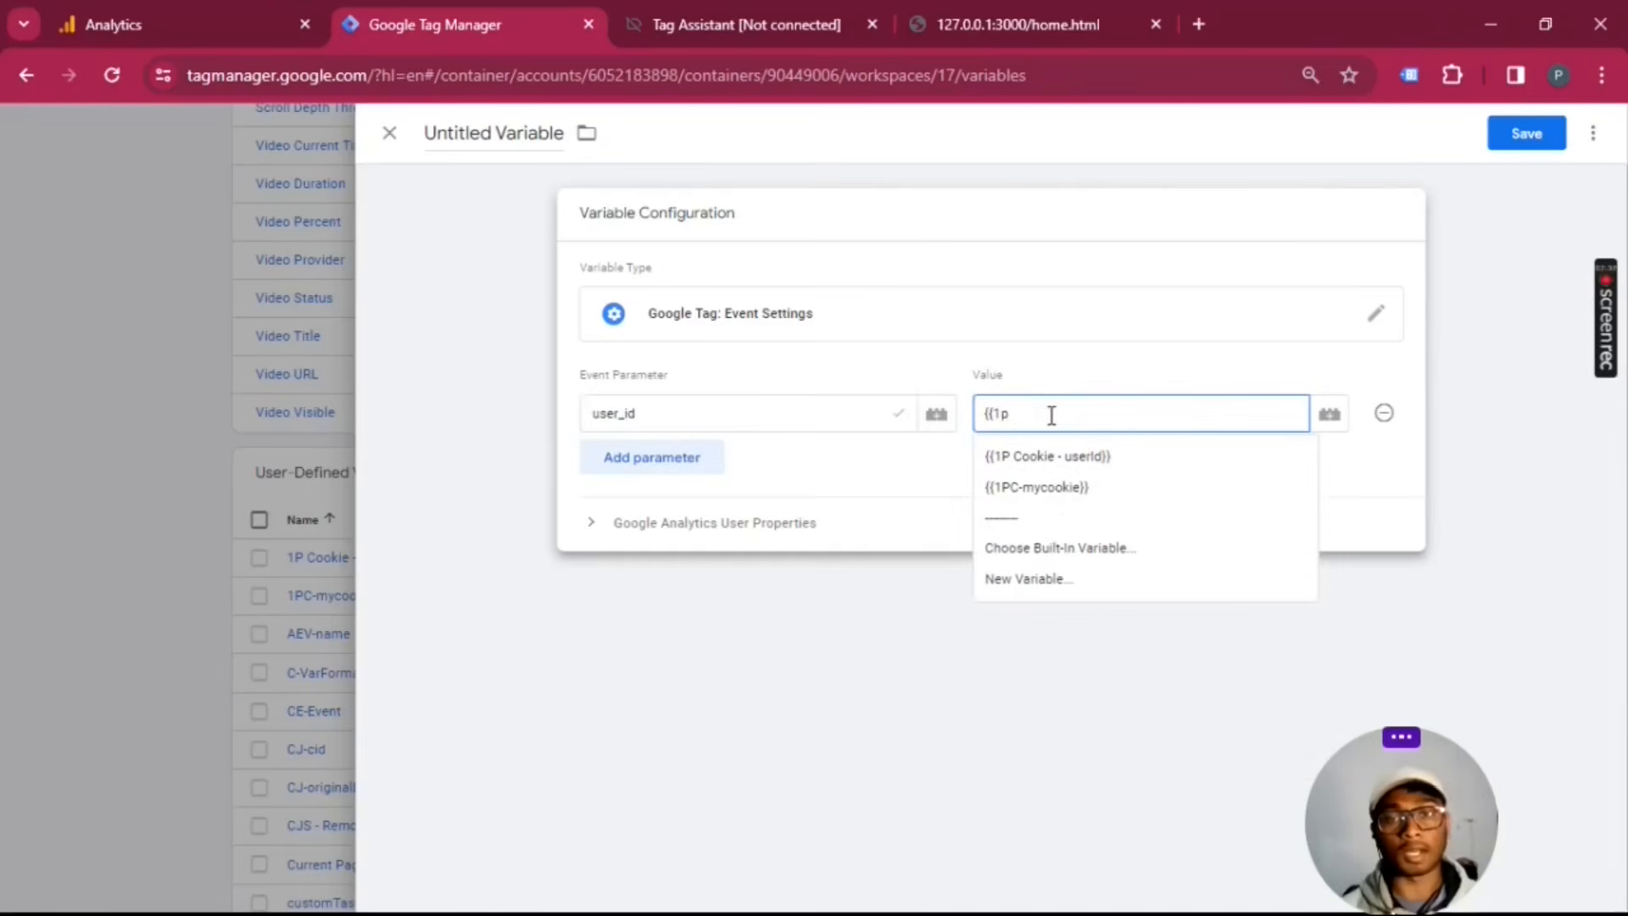
pyautogui.click(1061, 456)
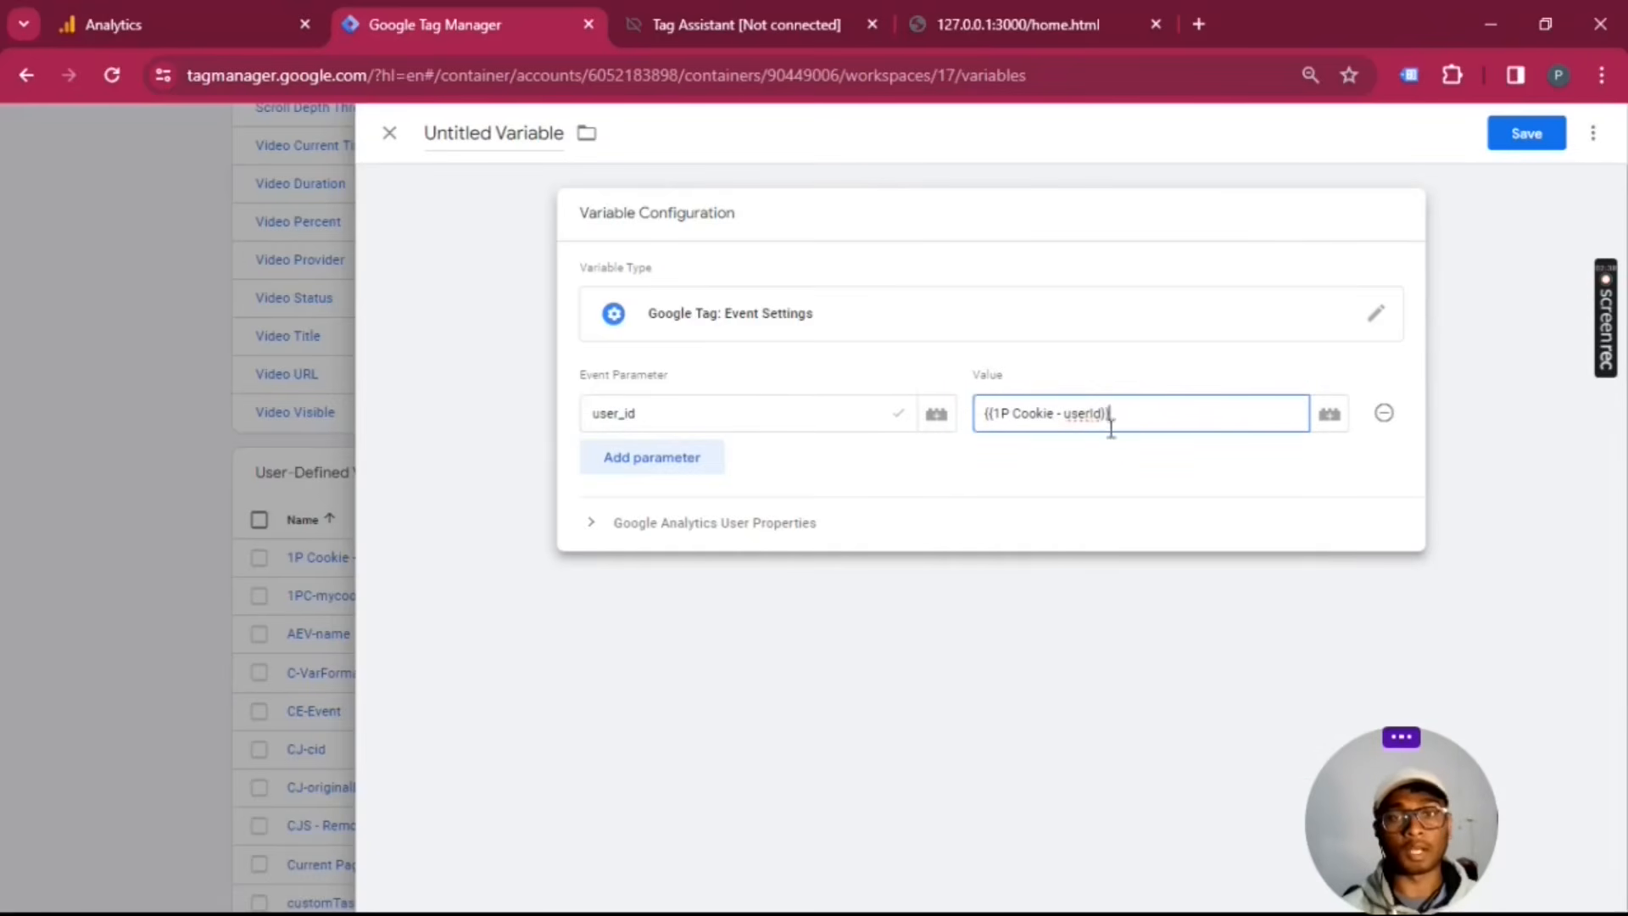
pyautogui.click(437, 136)
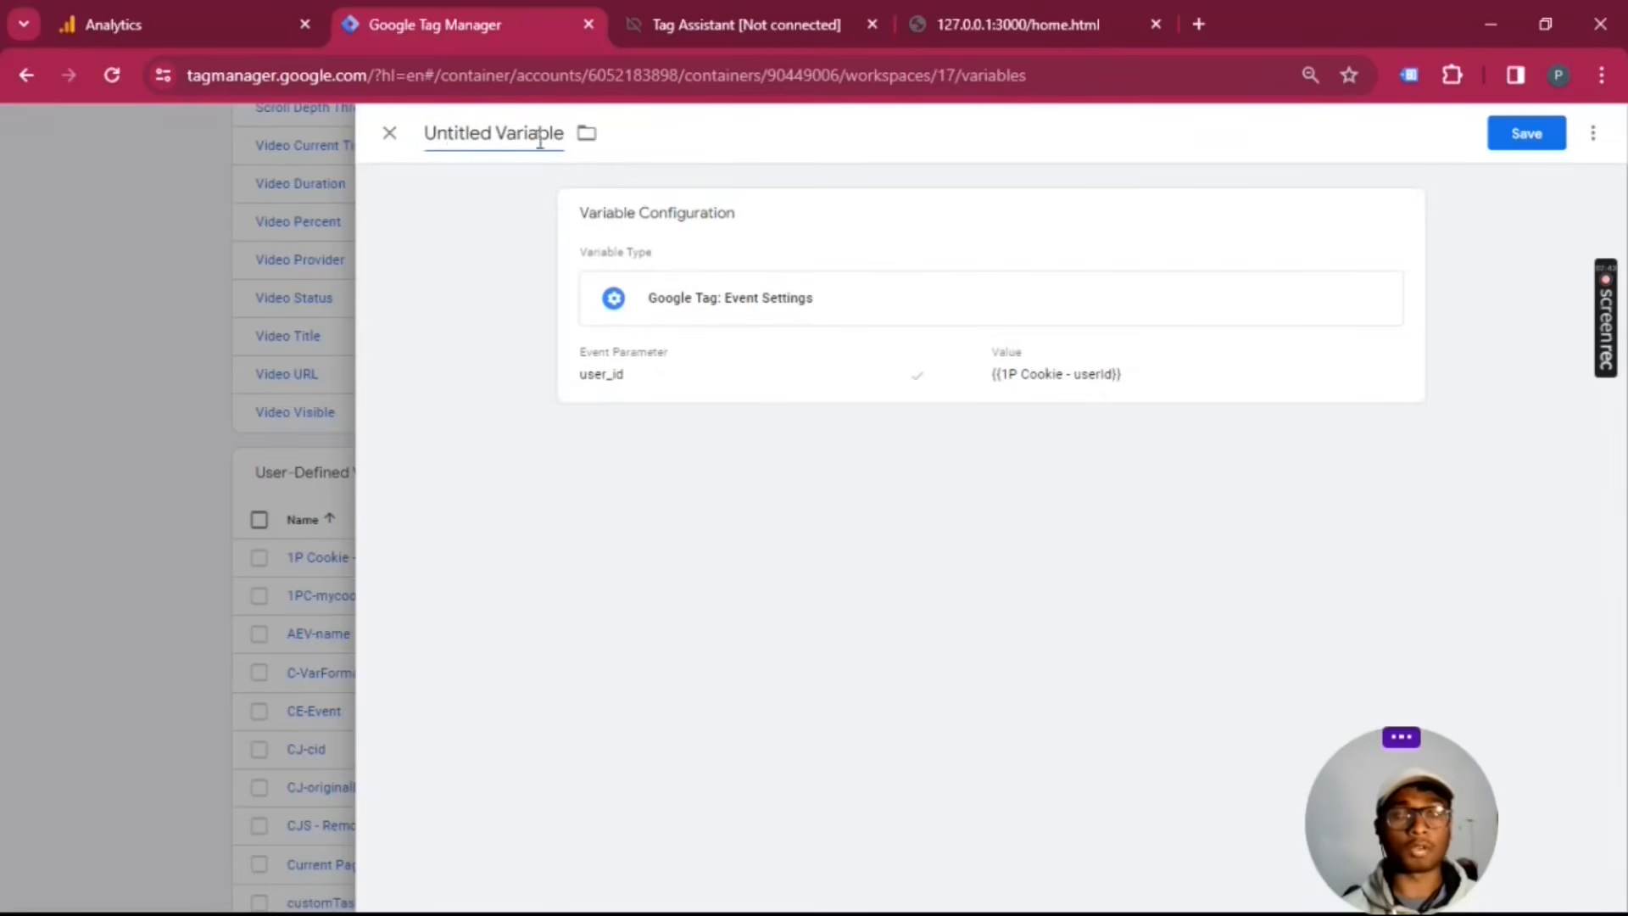
pyautogui.click(391, 137)
pyautogui.click(1011, 377)
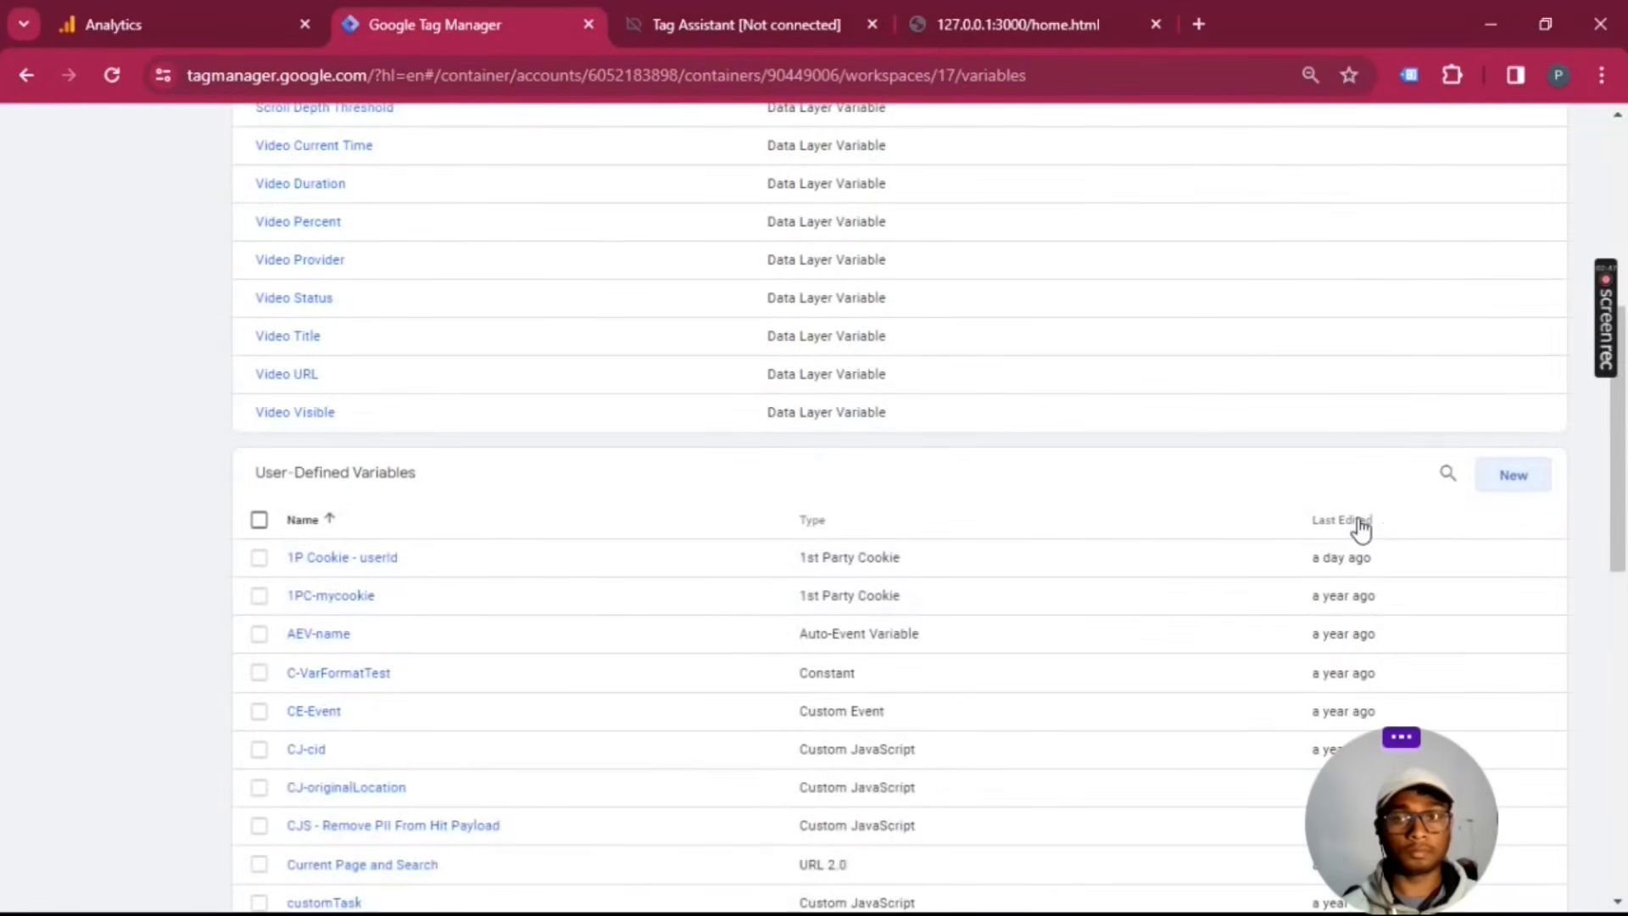
# Step: Sort the user-defined variables by last edited, newest first, and review the existing Event Settings variable before closing it
pyautogui.click(1361, 527)
pyautogui.click(1361, 527)
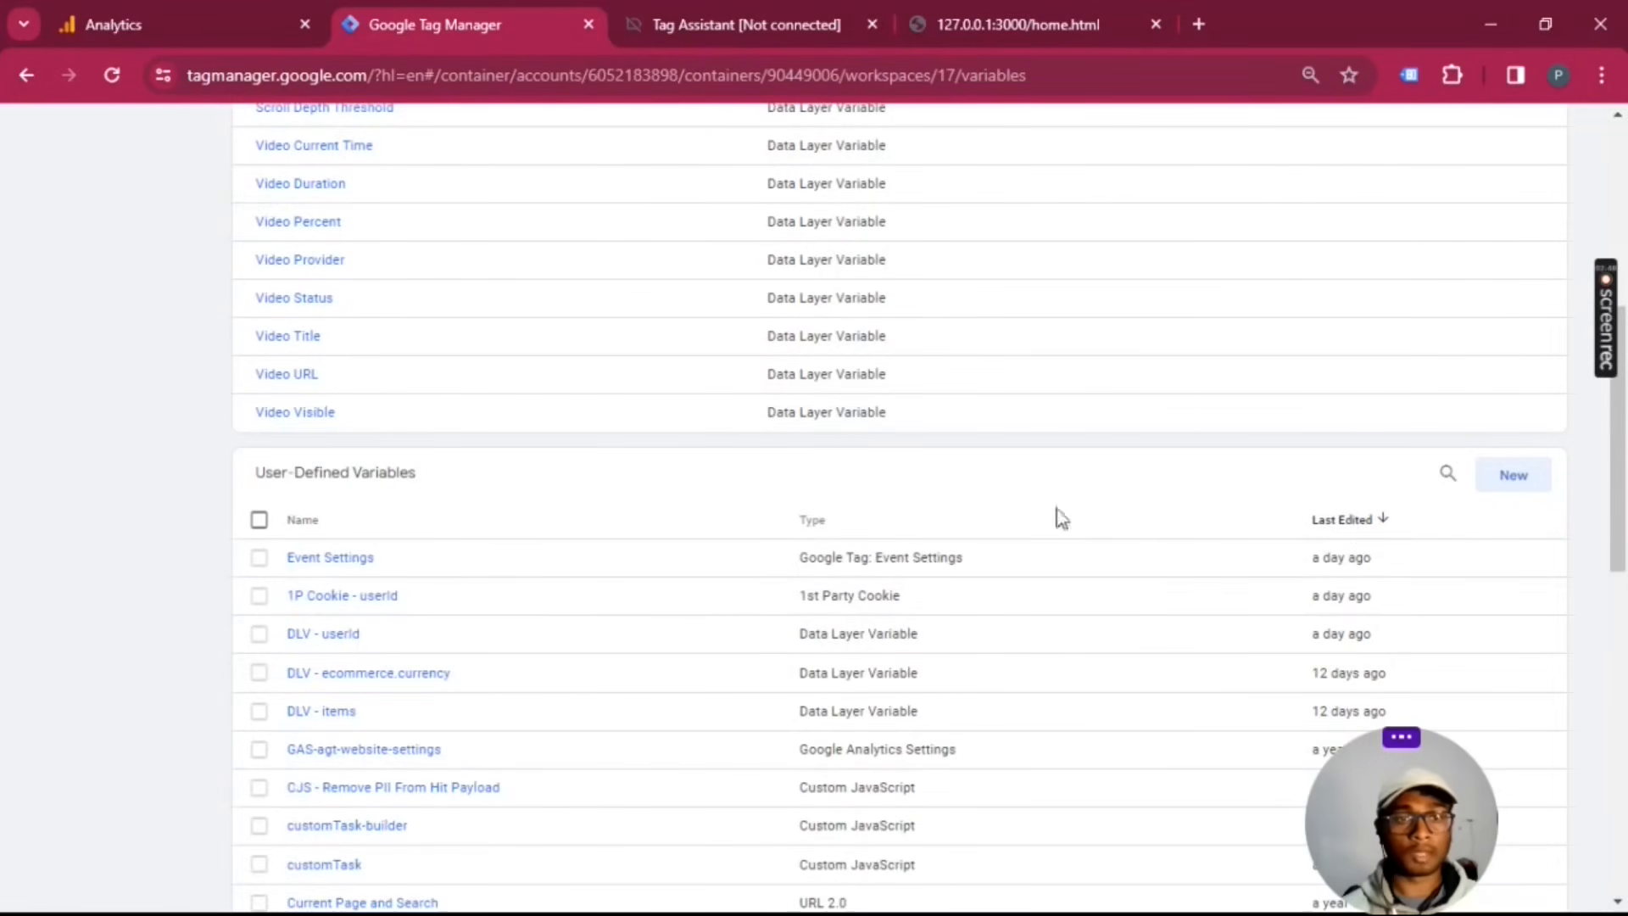
pyautogui.click(344, 559)
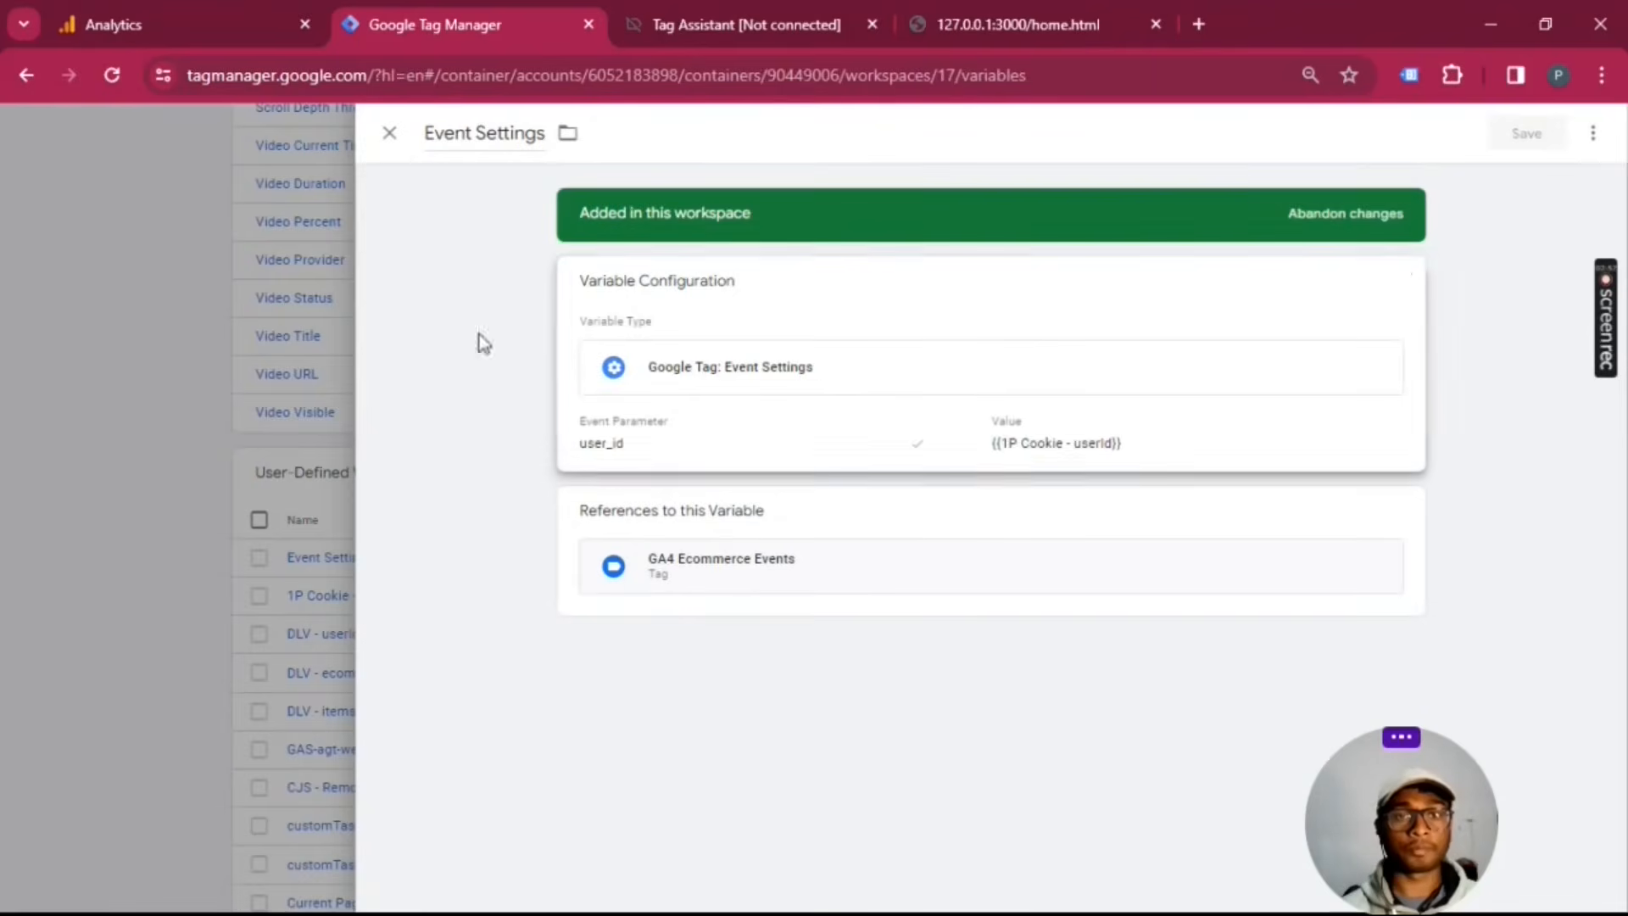
pyautogui.click(389, 138)
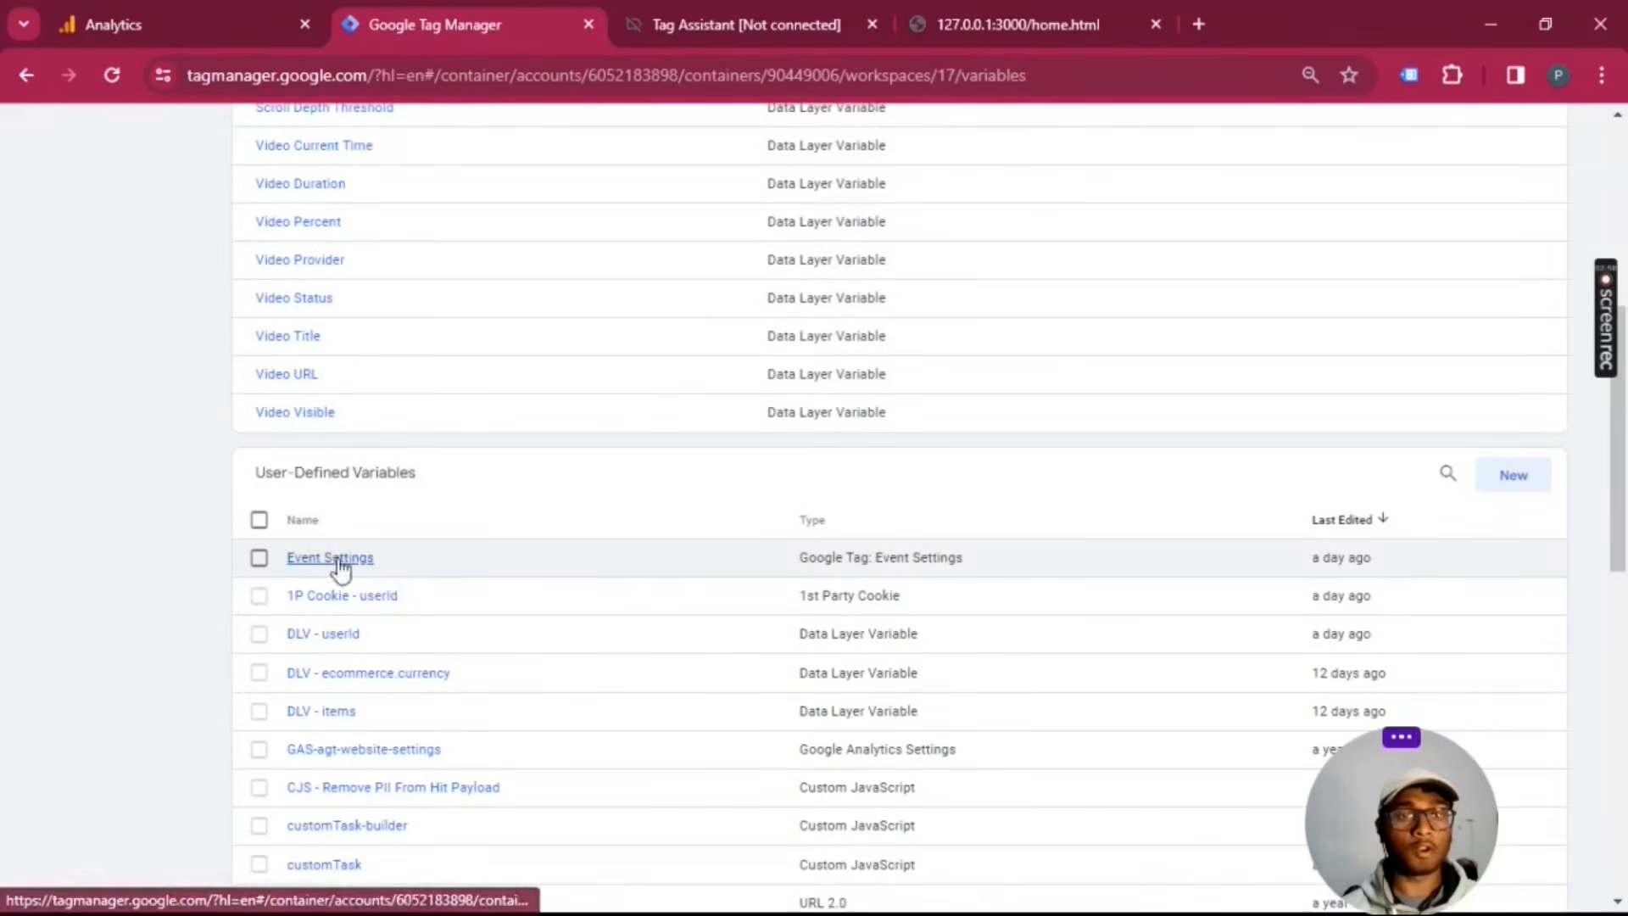
# Step: Open the GA4 Ecommerce Events tag for editing and choose {{Event Settings}} as its Event Settings Variable
pyautogui.scroll(6, 594, 582)
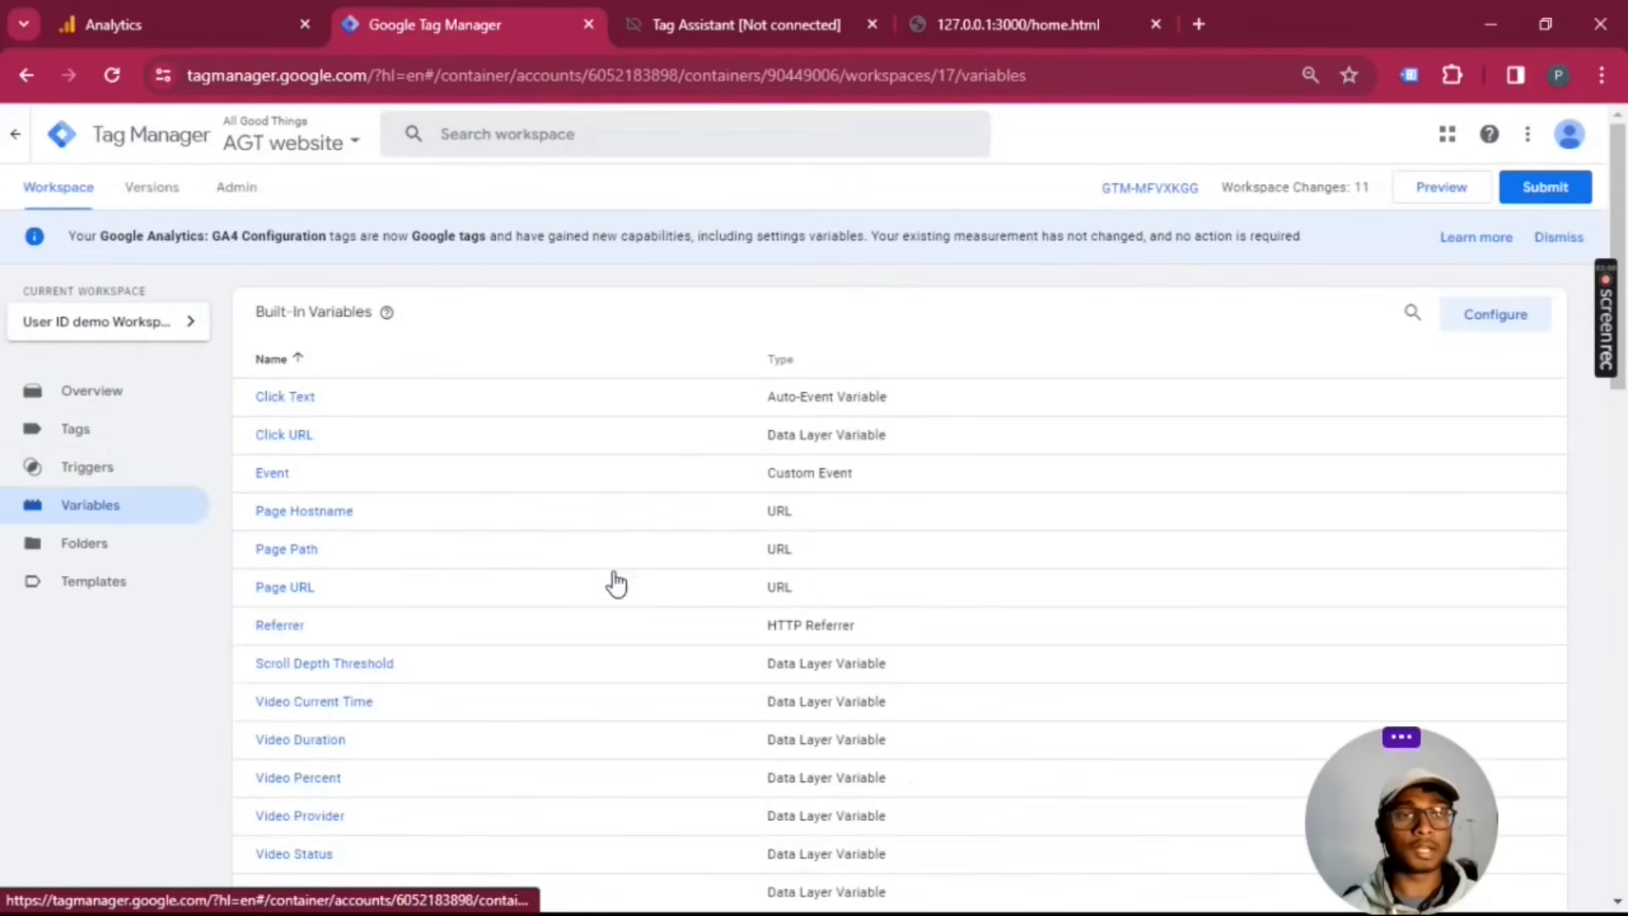
pyautogui.click(112, 439)
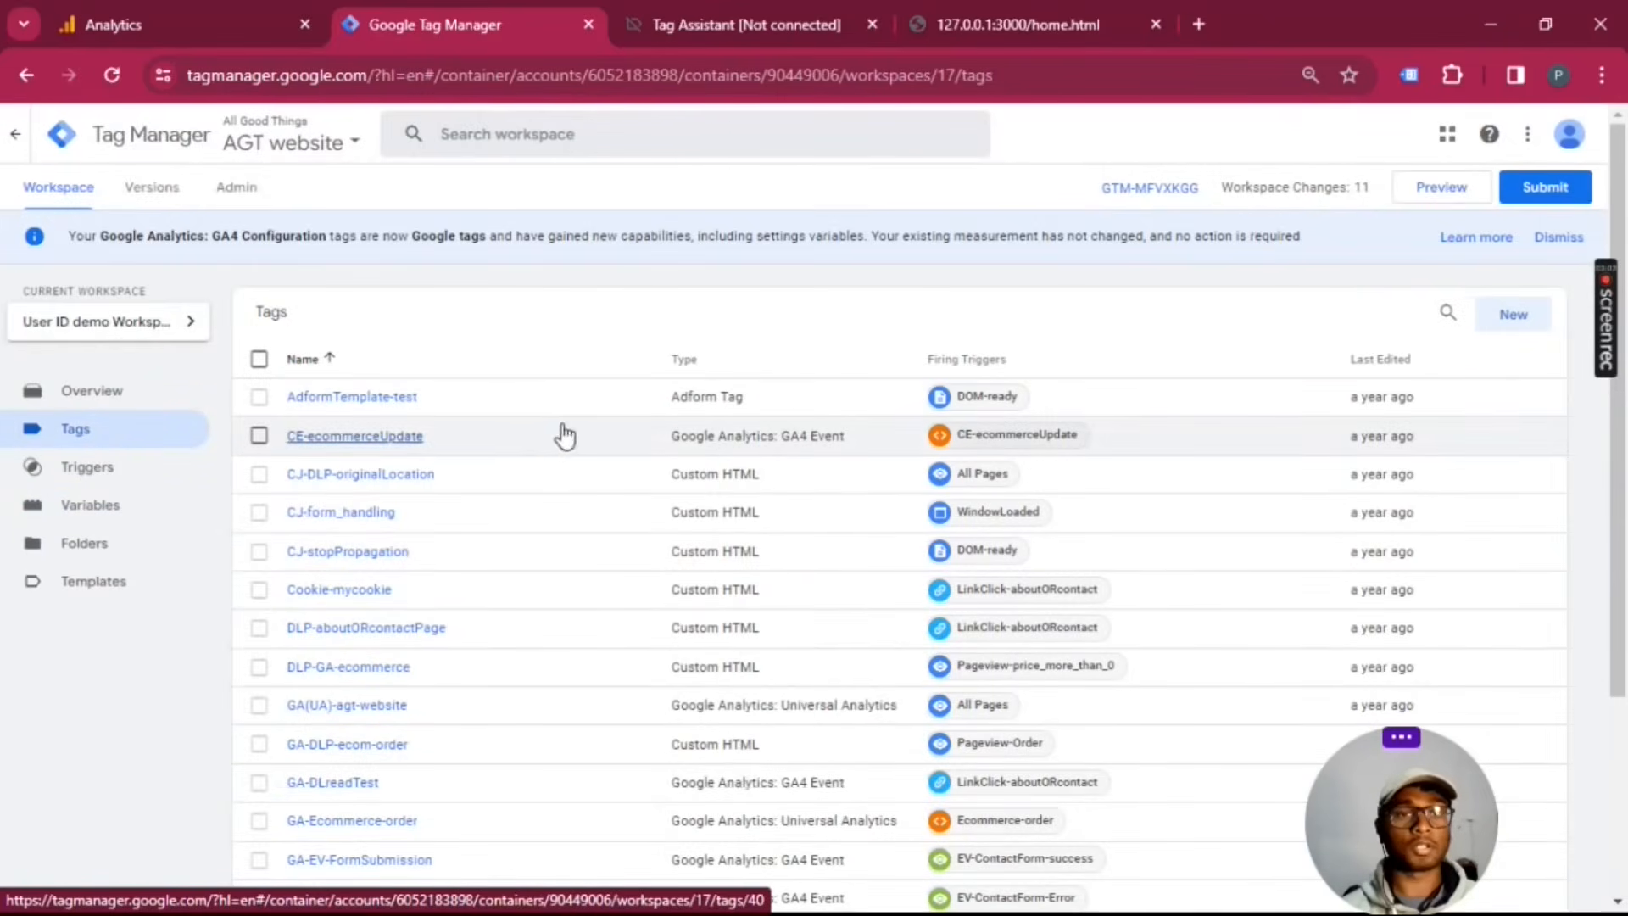
pyautogui.scroll(-3, 619, 424)
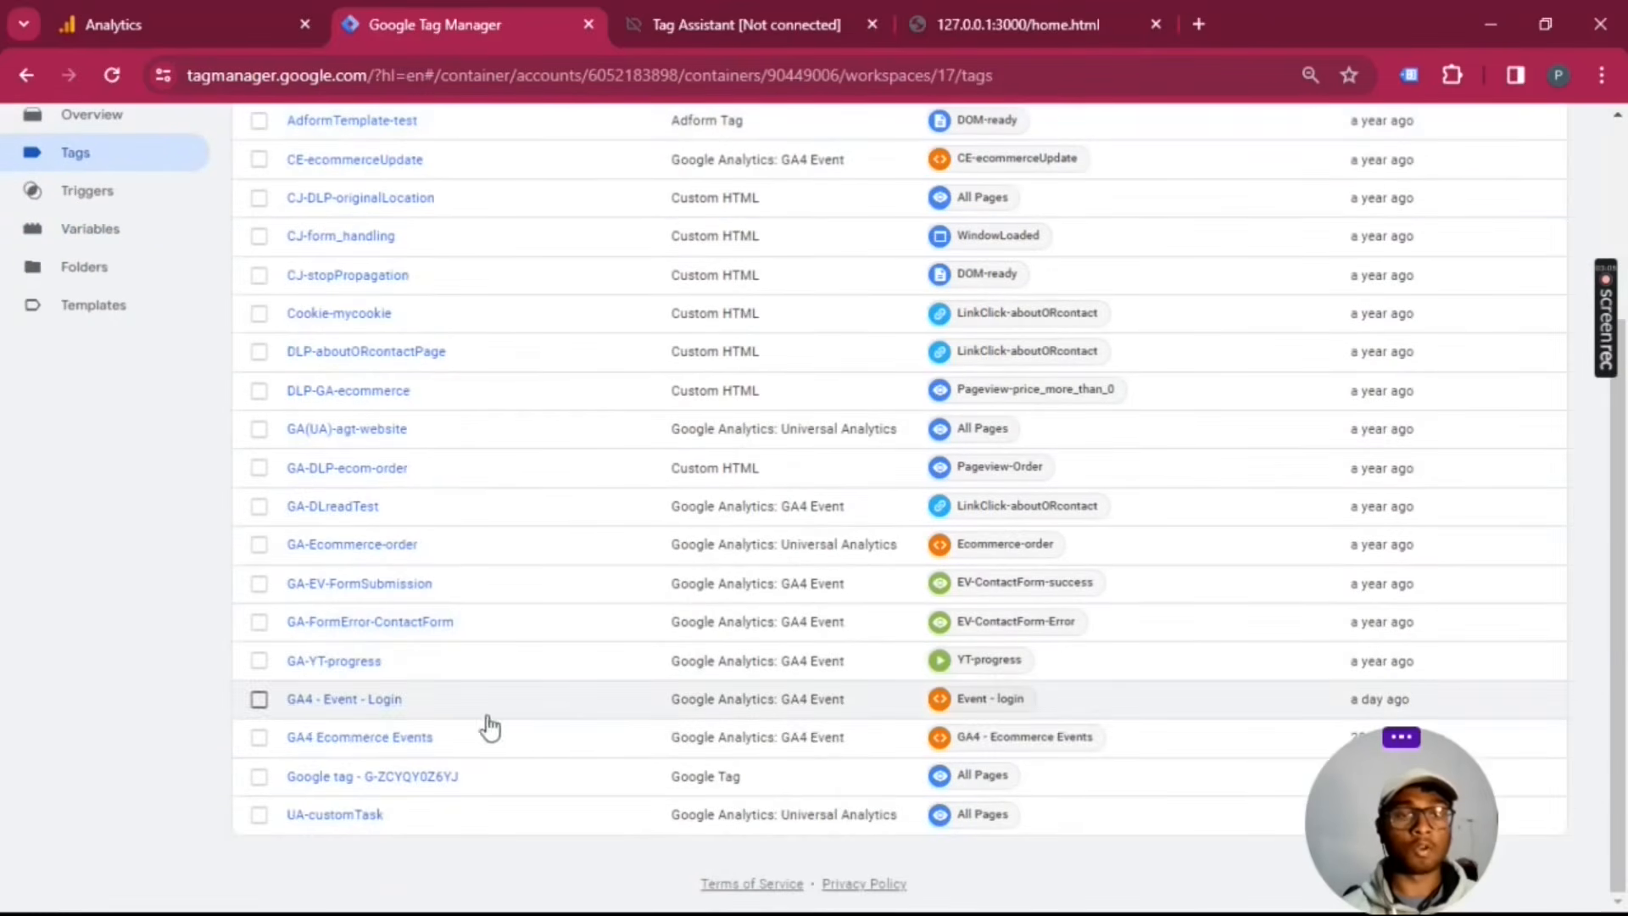
pyautogui.click(310, 737)
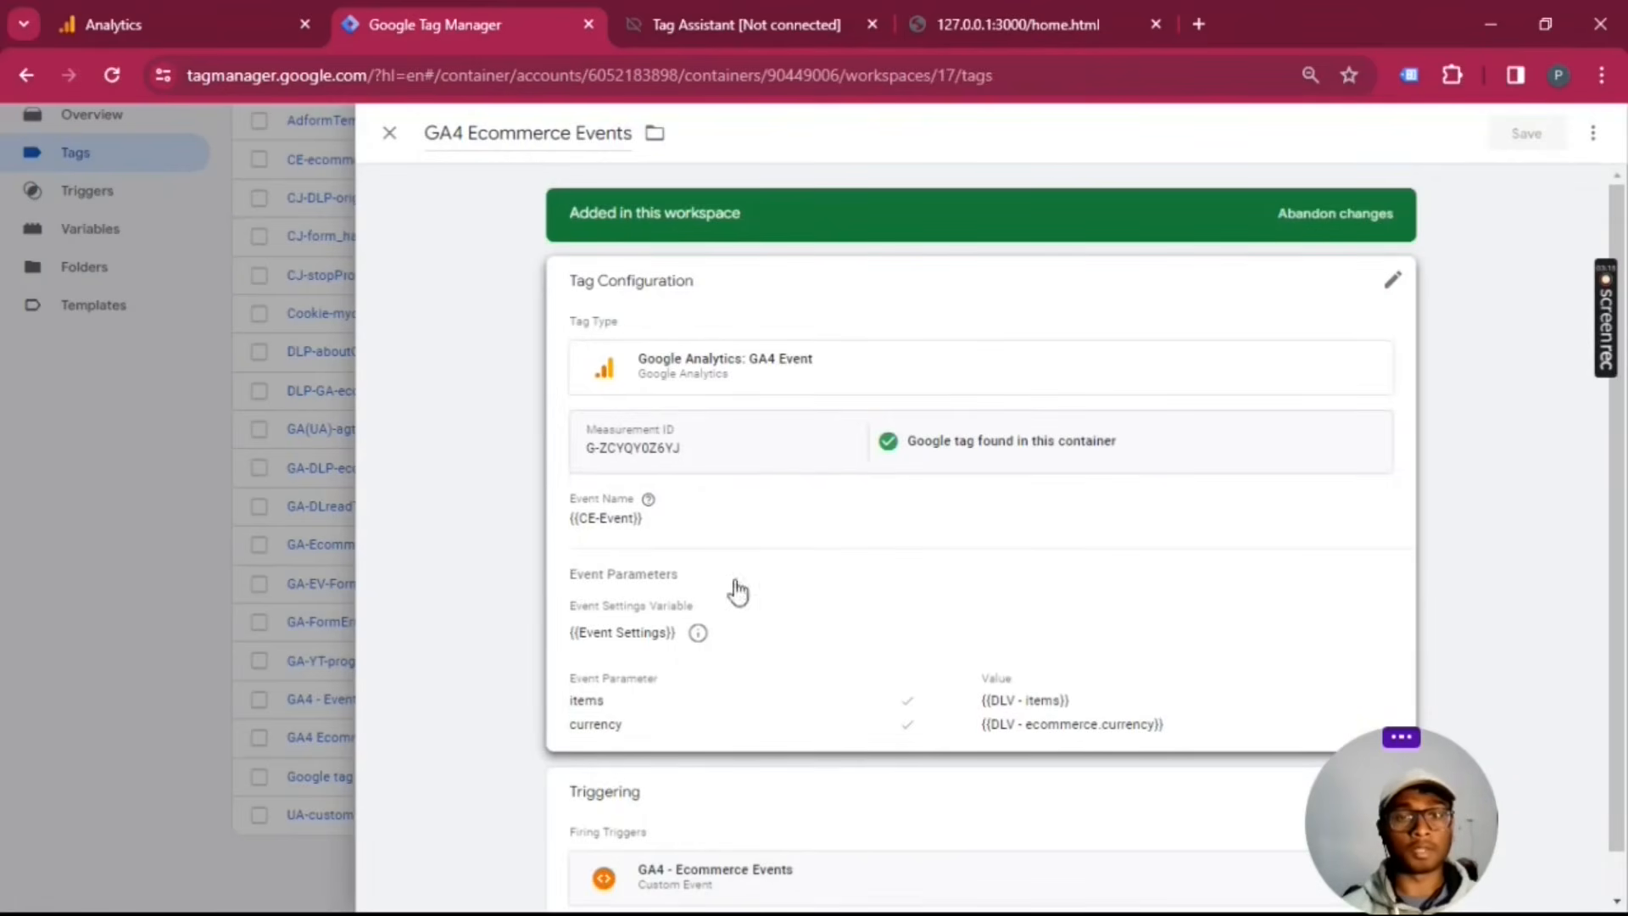
pyautogui.click(938, 567)
pyautogui.scroll(-3, 806, 427)
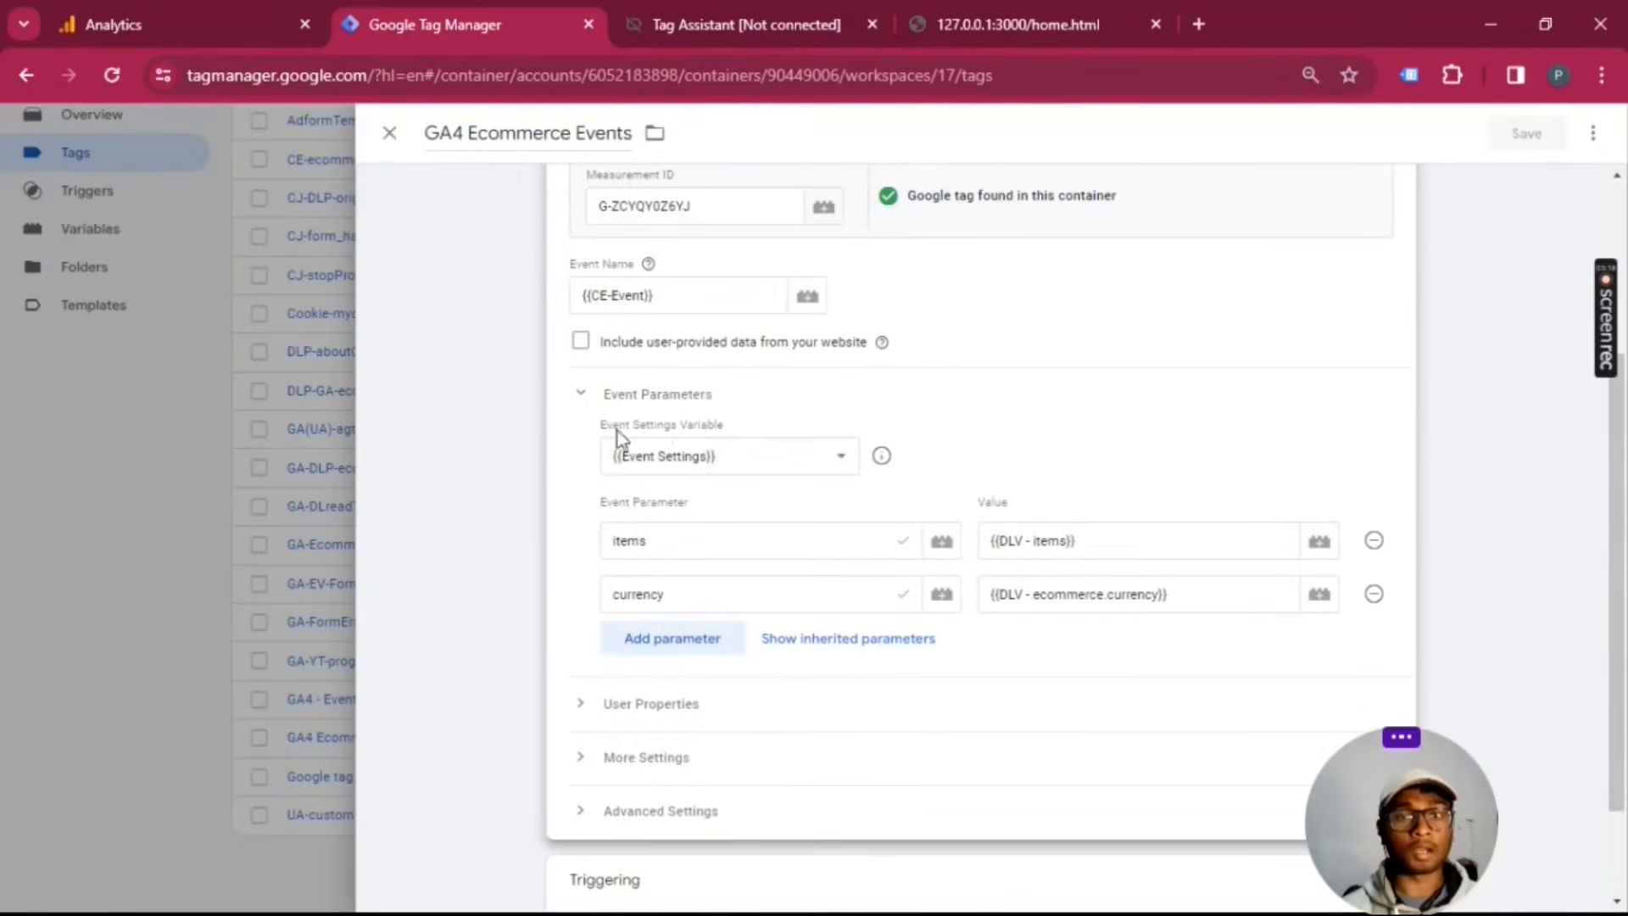
pyautogui.click(837, 458)
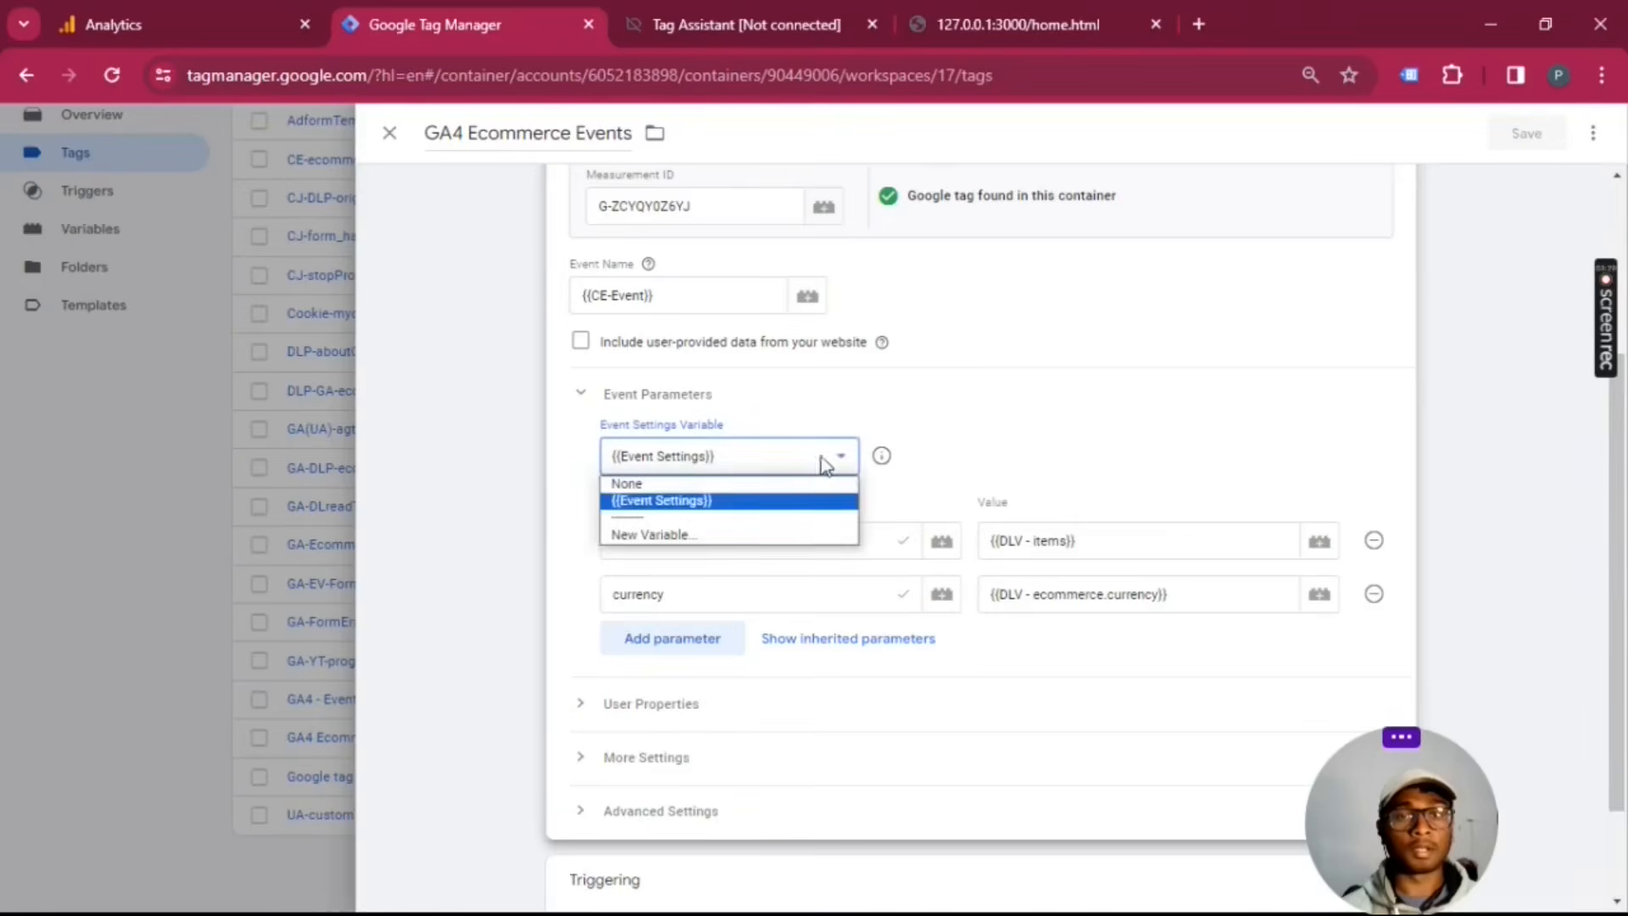
pyautogui.click(682, 502)
# Step: Review the GA4 Ecommerce Events tag's event name, event parameters and firing trigger, and close the tag
pyautogui.scroll(3, 1039, 427)
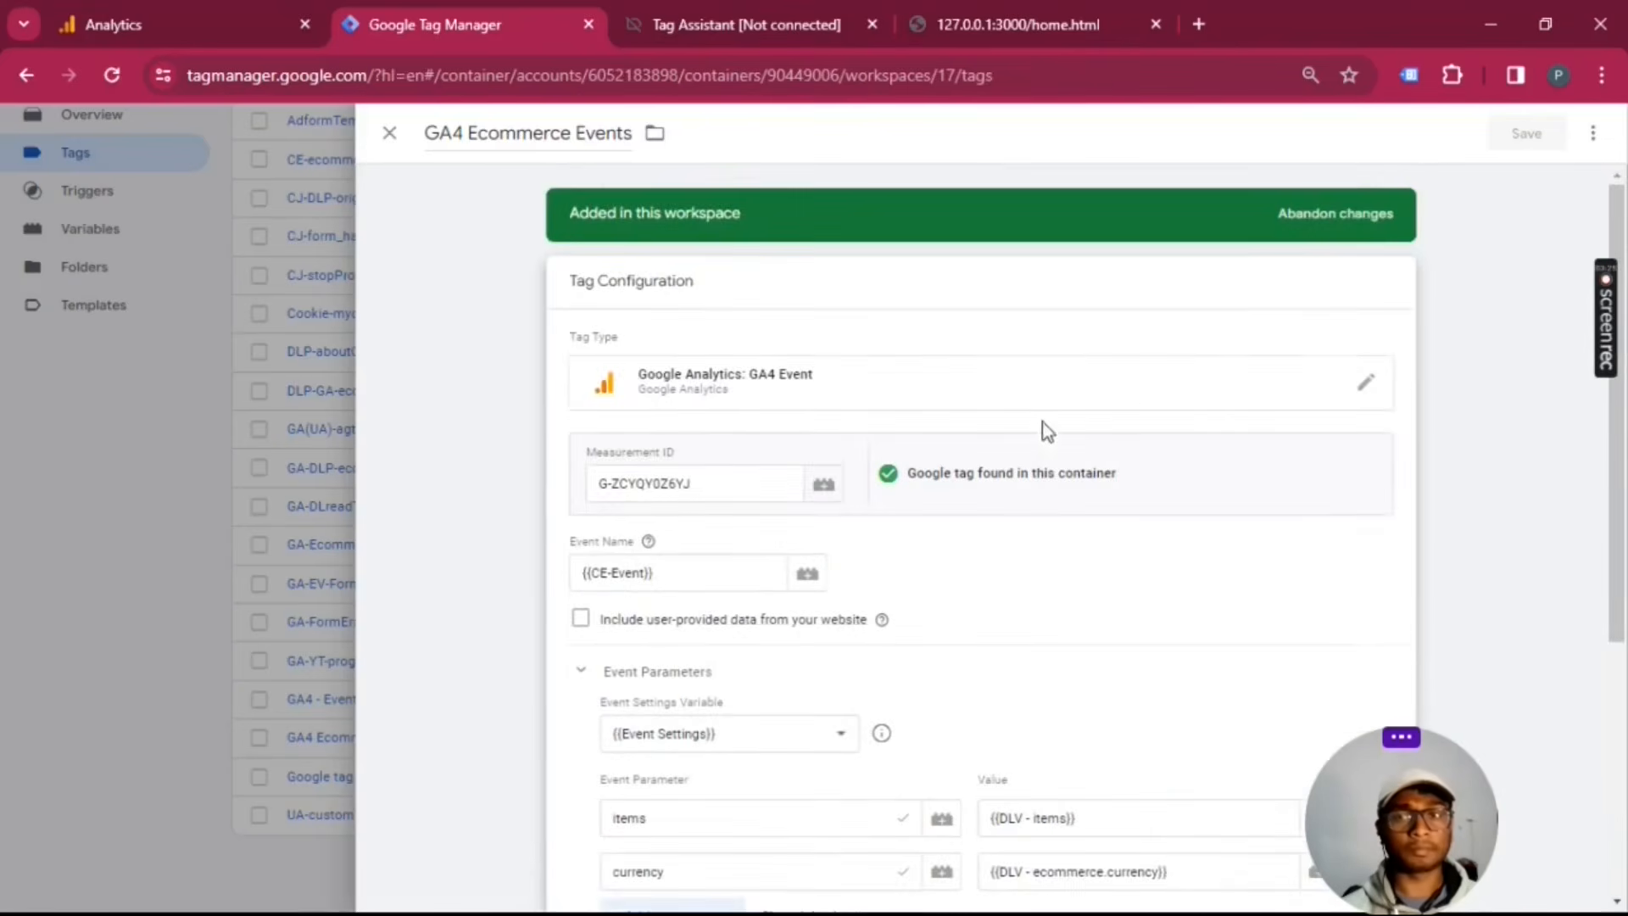
pyautogui.scroll(-4, 1250, 538)
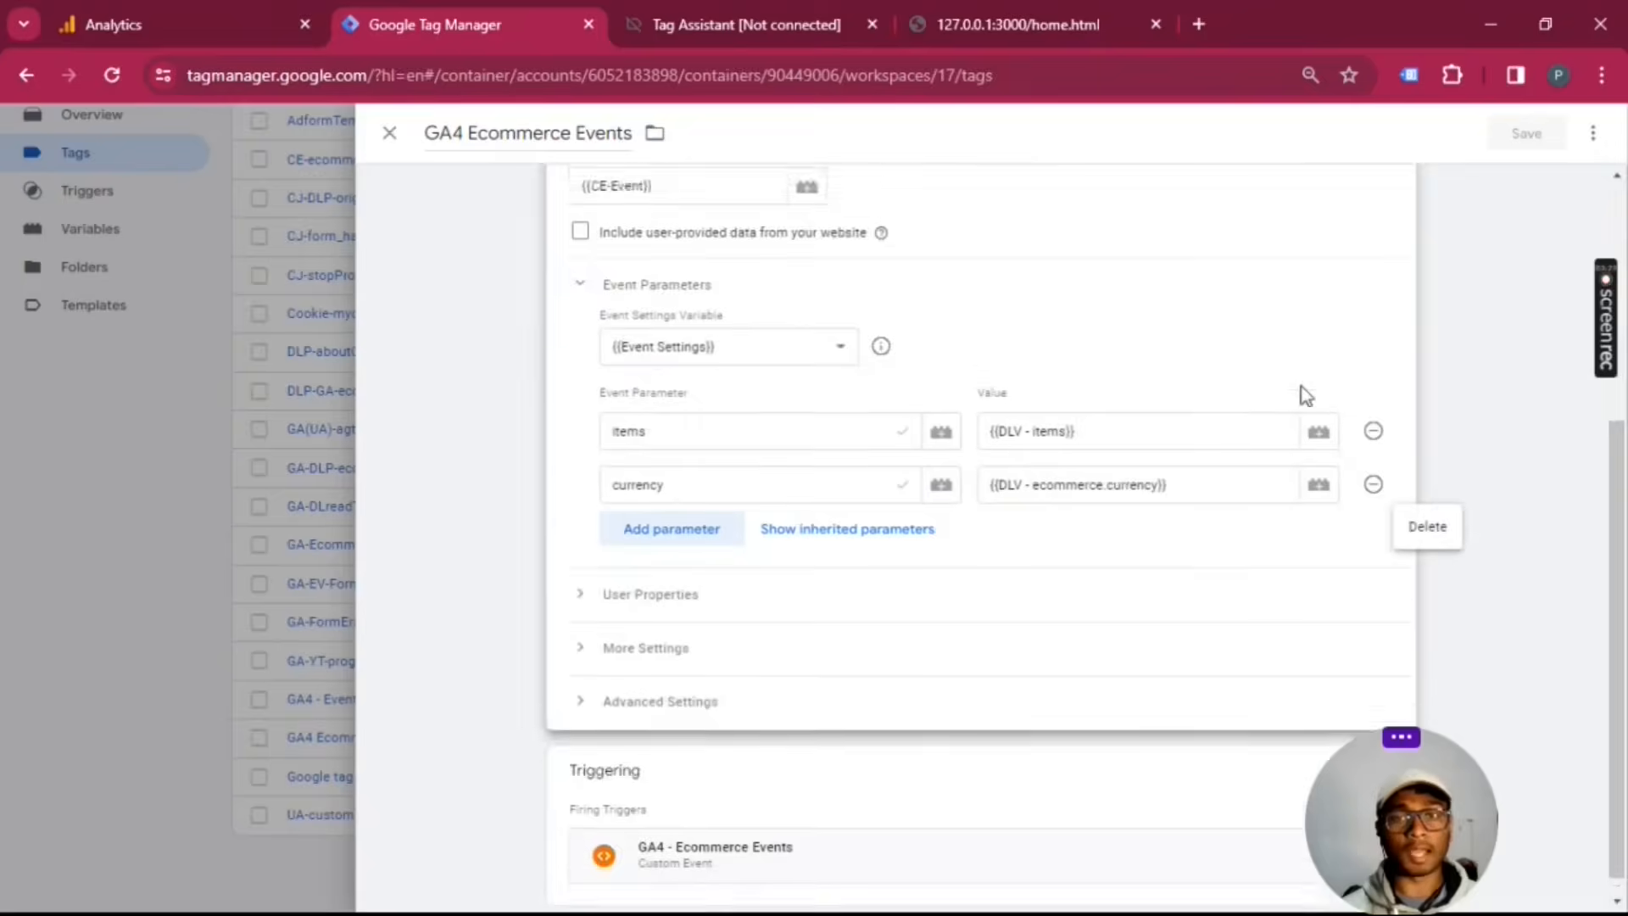
pyautogui.scroll(4, 1549, 191)
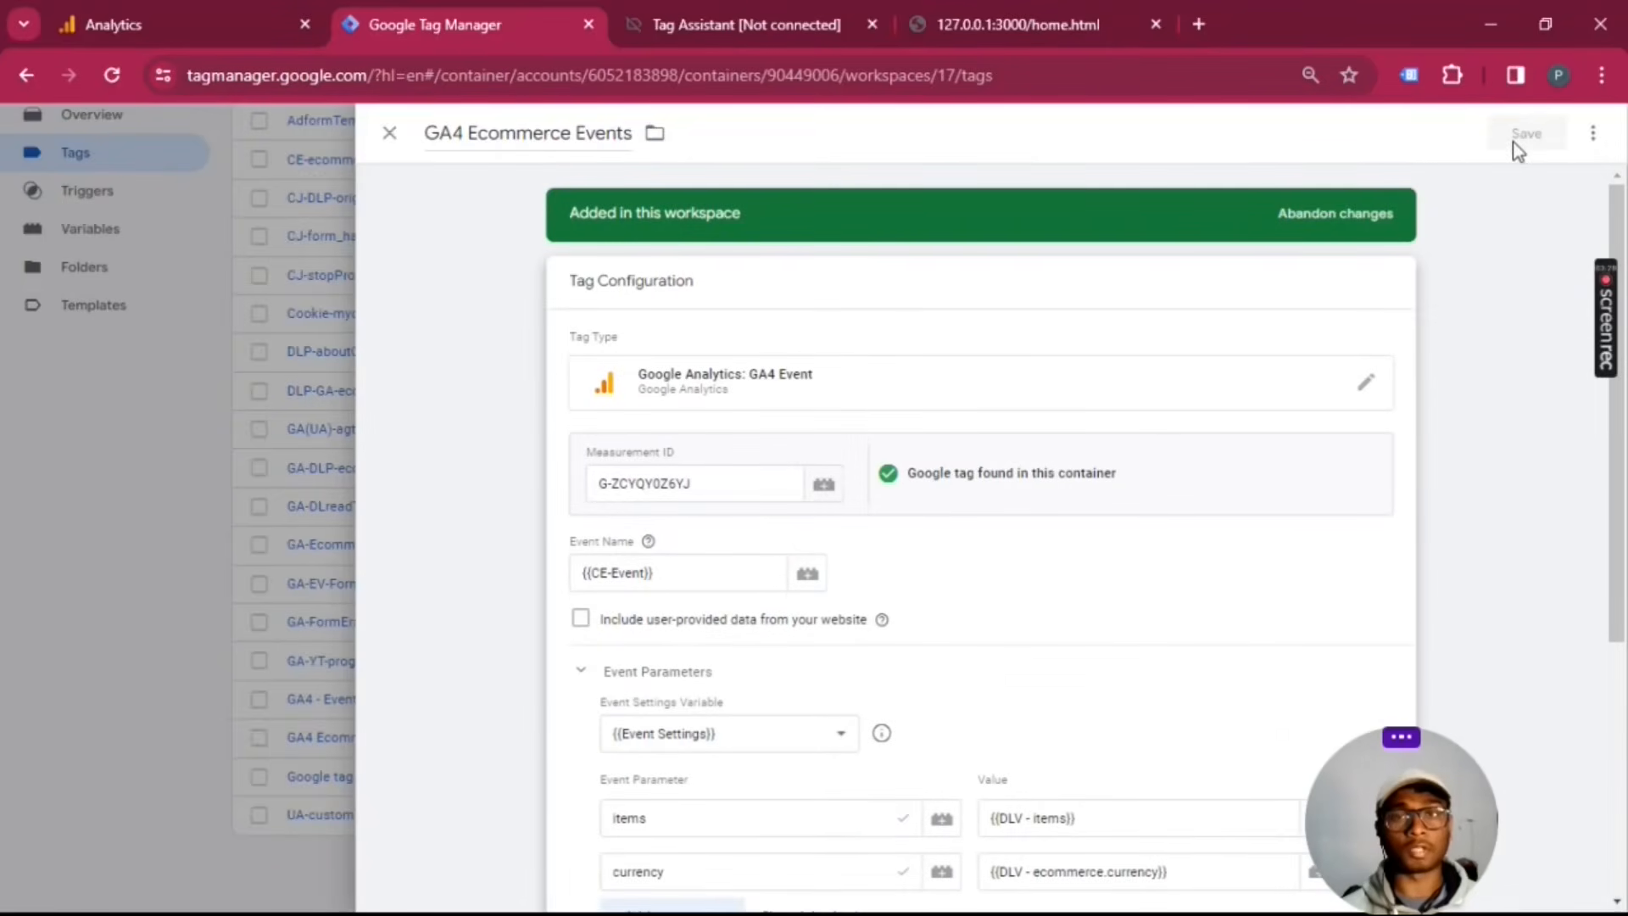
pyautogui.click(389, 133)
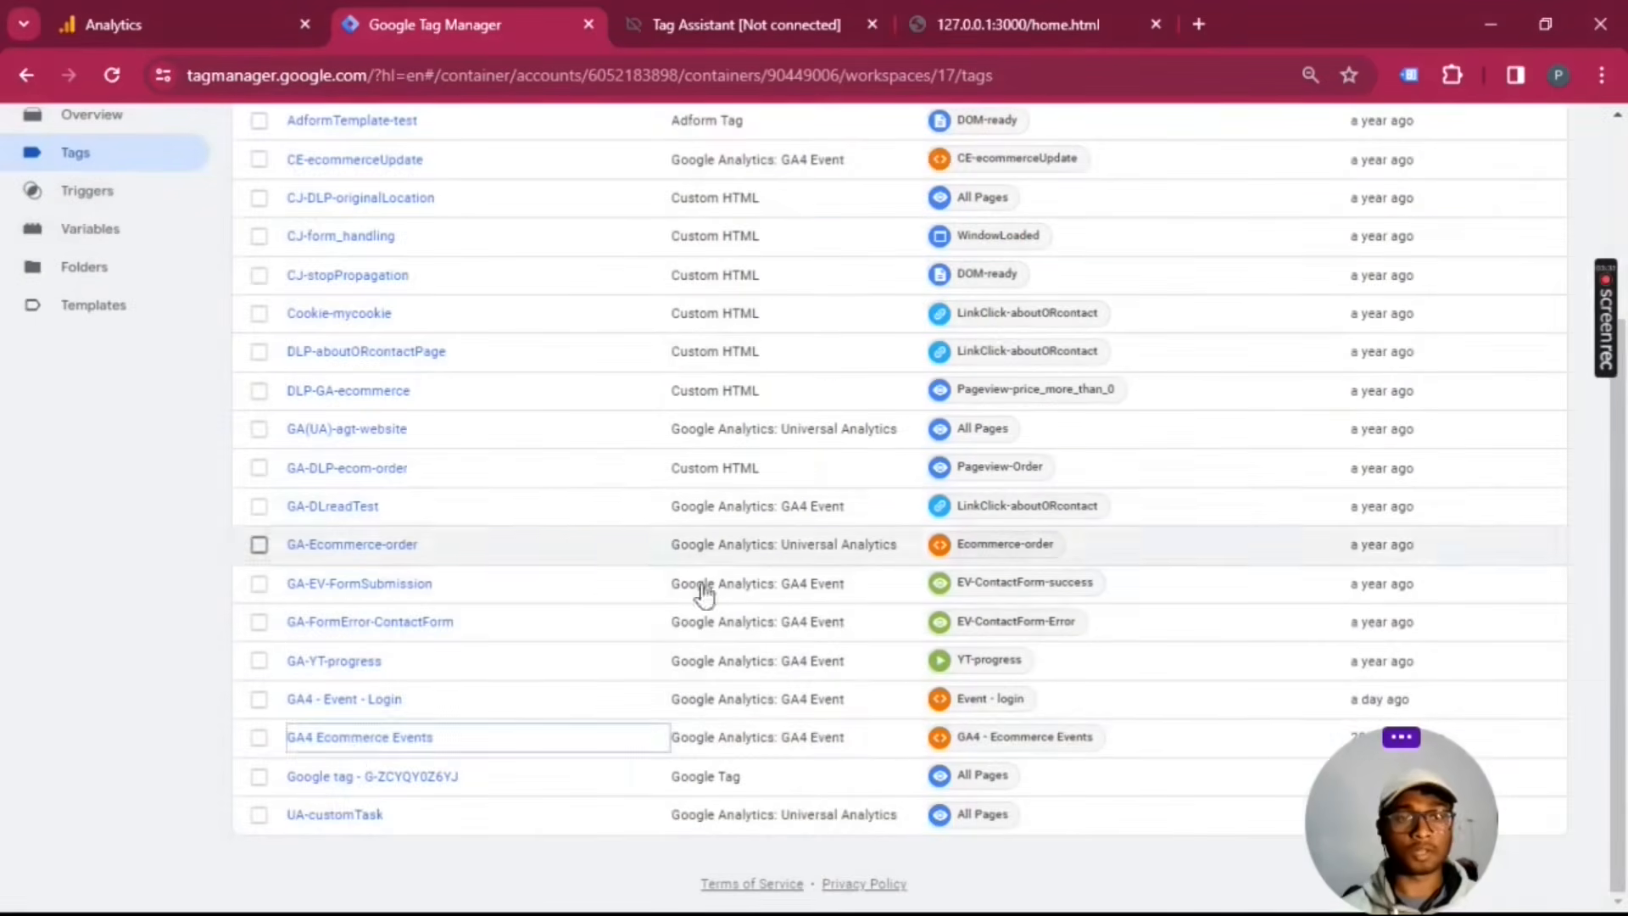
# Step: Start previewing the workspace in Tag Assistant on the 127.0.0.1 store, and switch to the connected store home page
pyautogui.scroll(3, 564, 662)
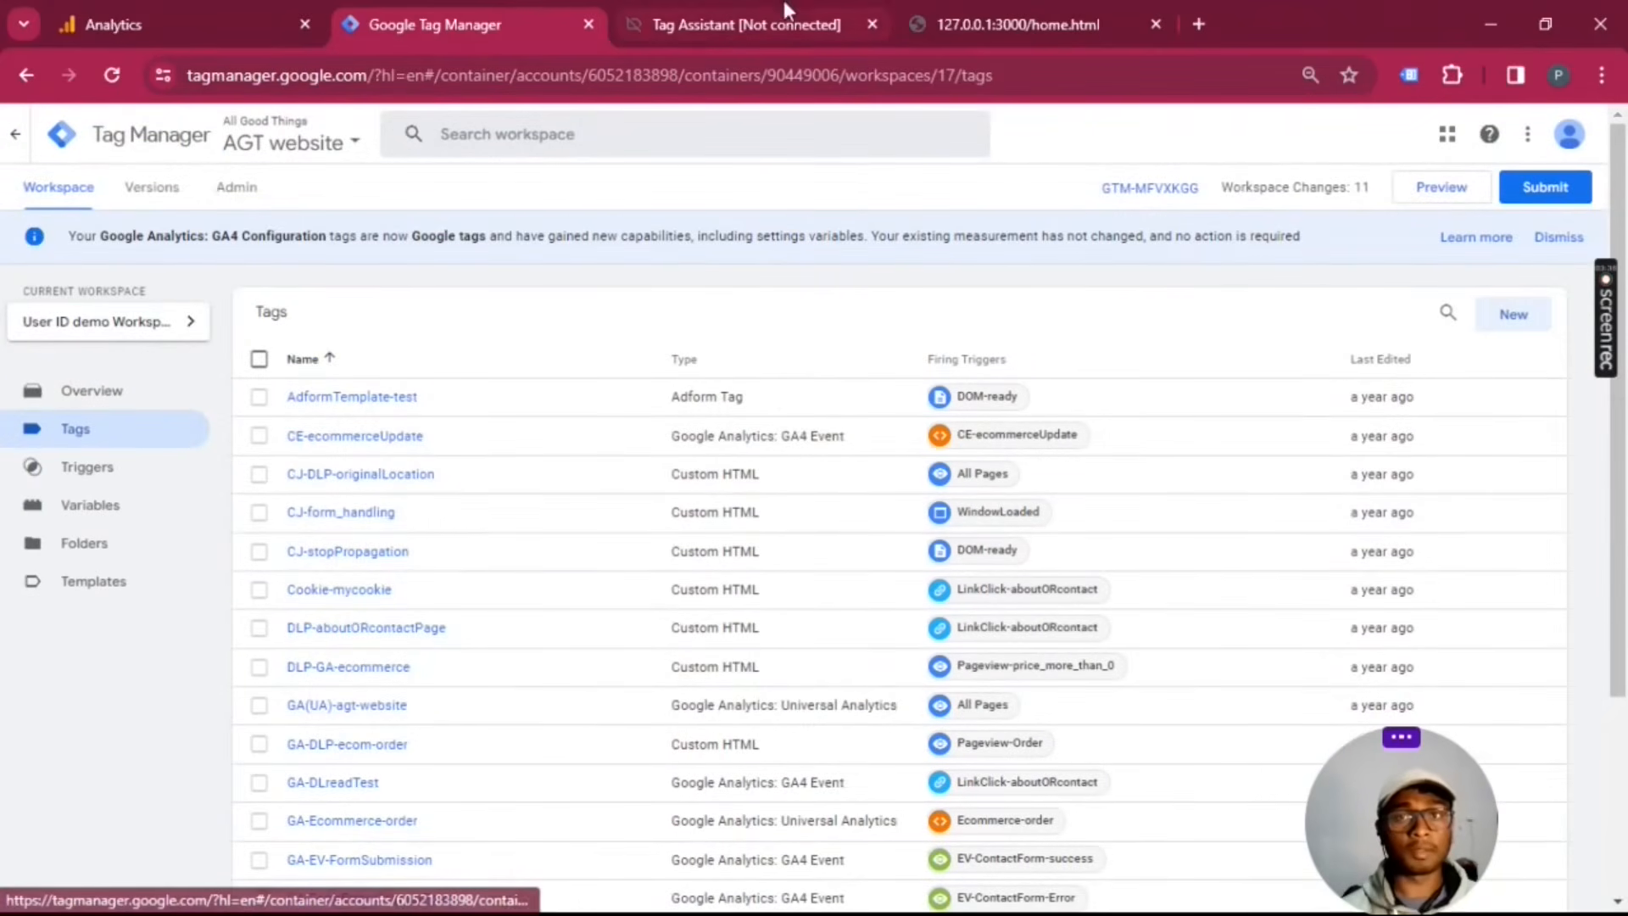
pyautogui.click(1441, 195)
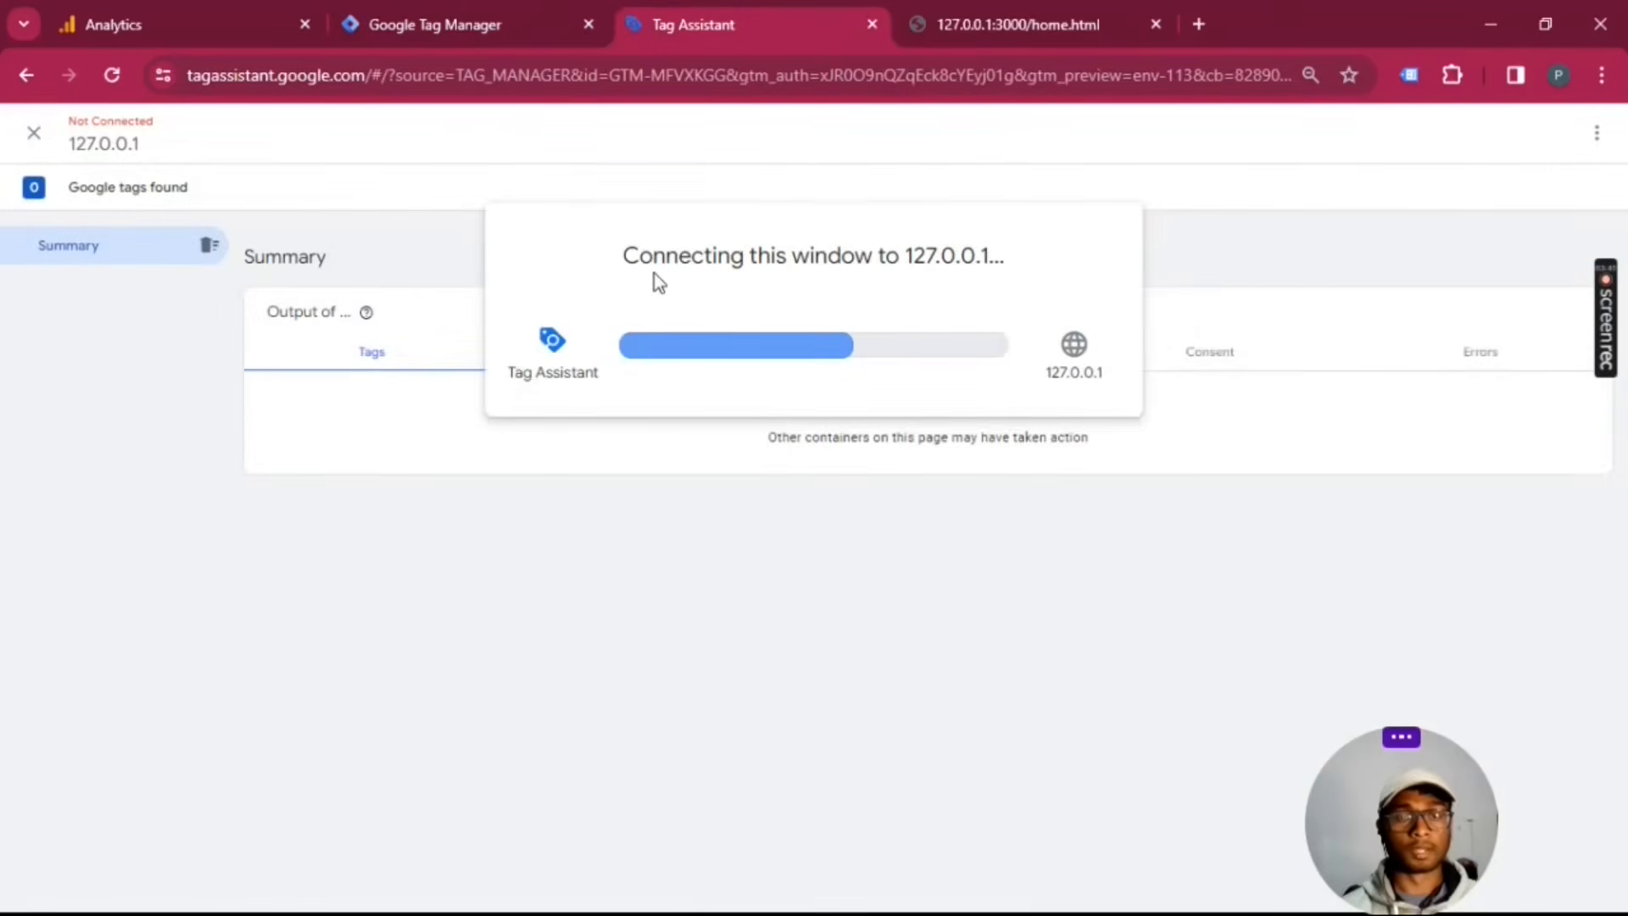
pyautogui.click(434, 5)
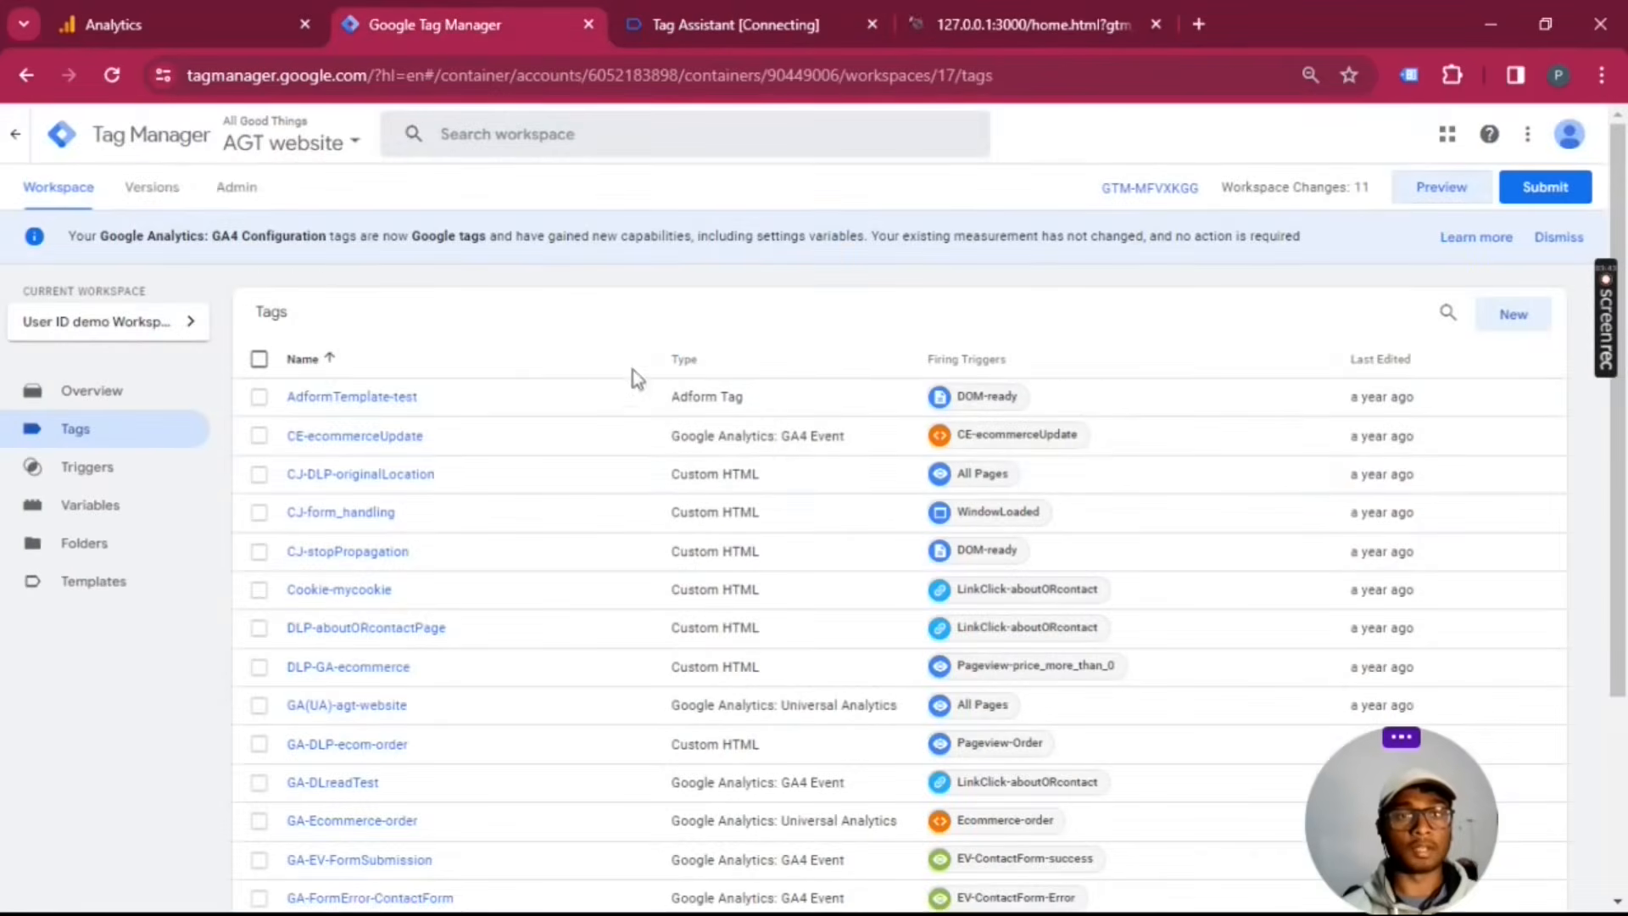
pyautogui.scroll(-3, 871, 484)
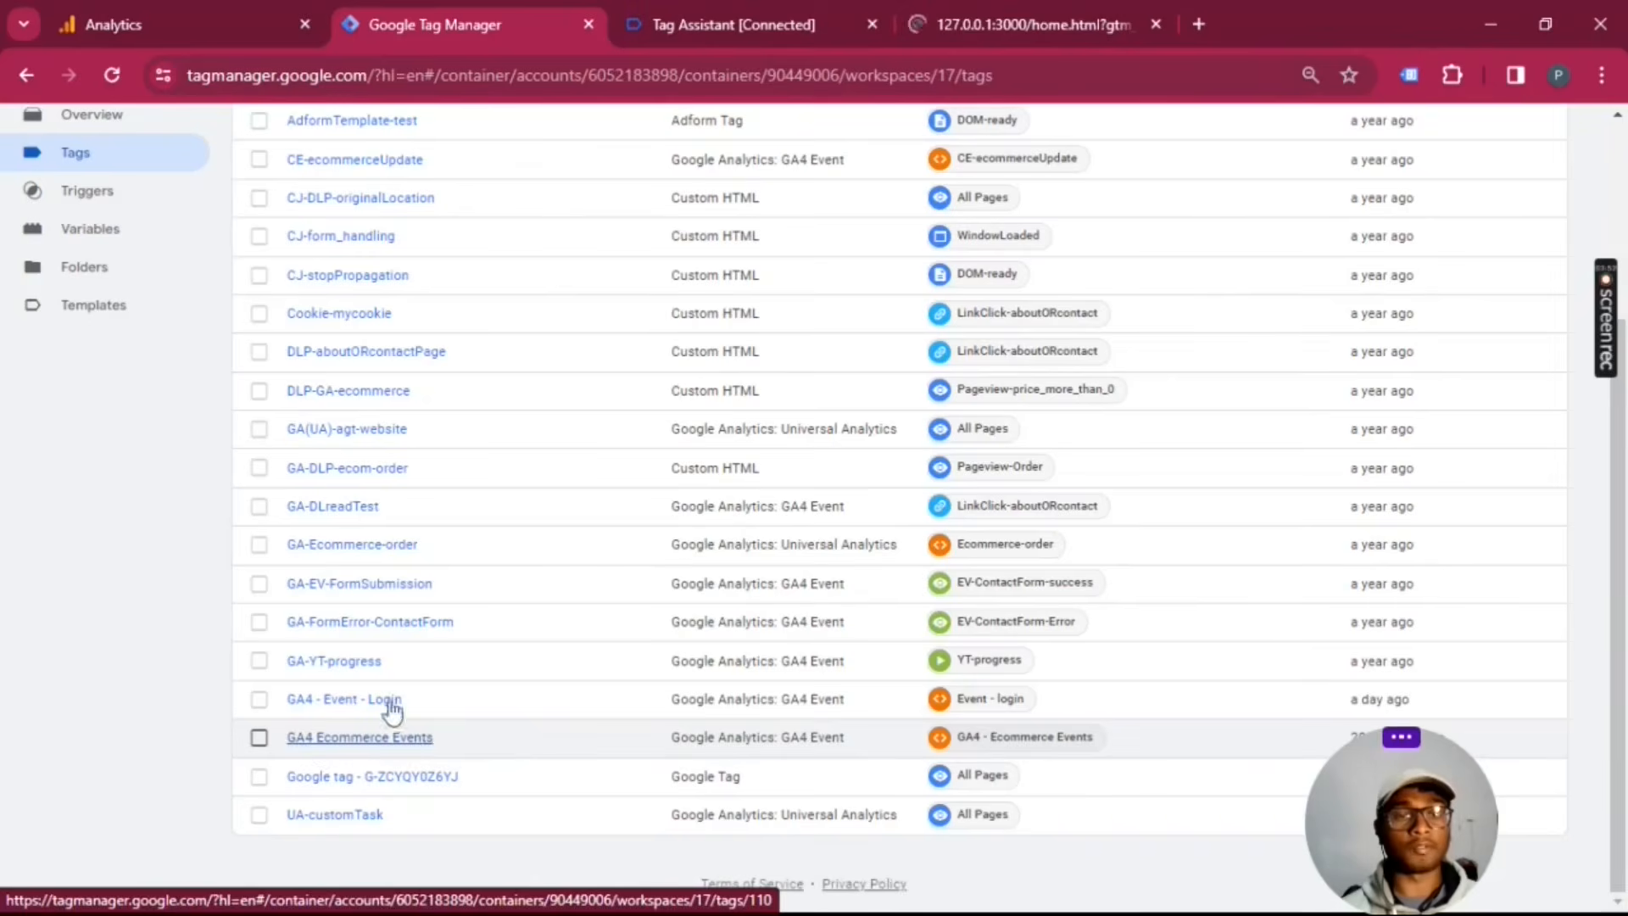
pyautogui.click(1035, 24)
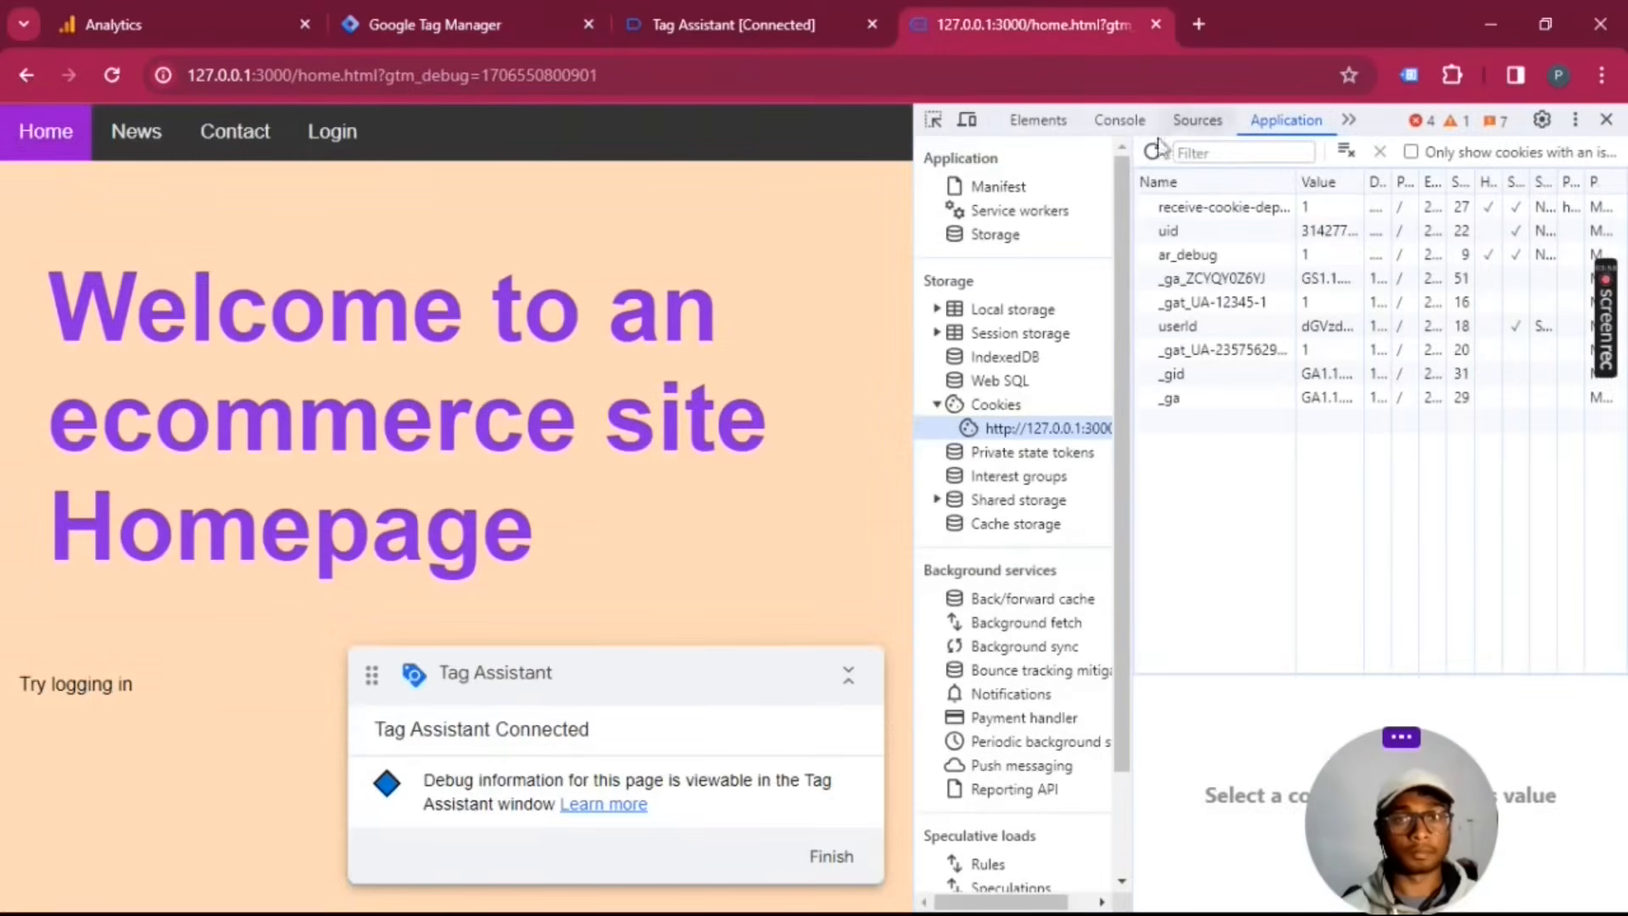
# Step: Close the developer tools on the store home page, review the Tag Assistant summary of fired tags, and return to the store
pyautogui.click(1607, 122)
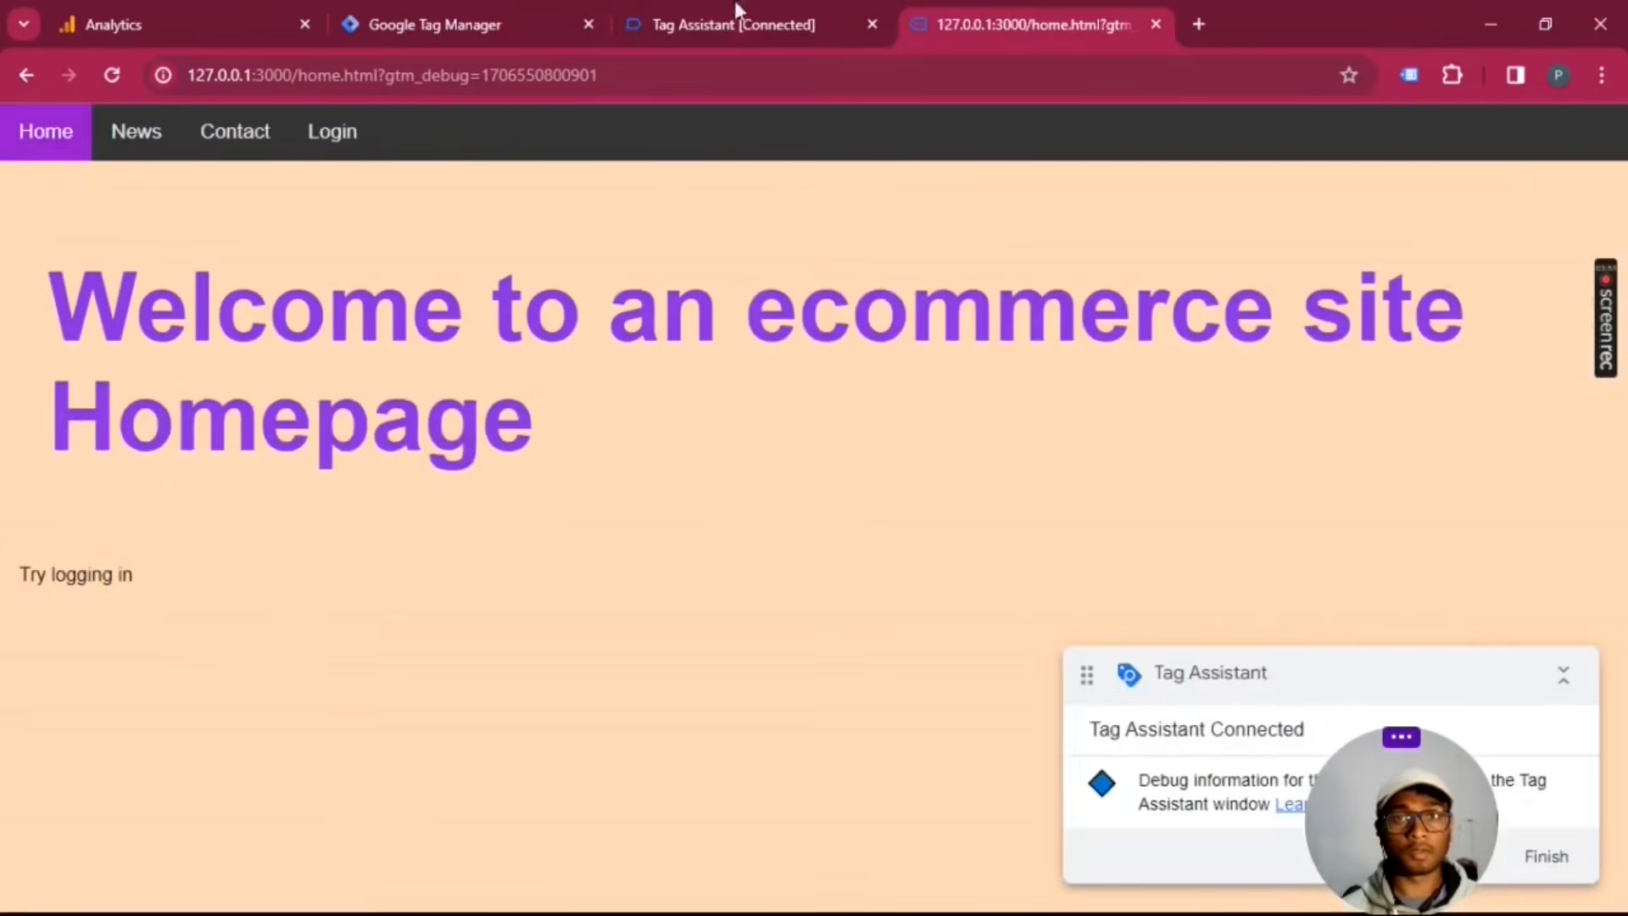
pyautogui.click(736, 12)
pyautogui.click(809, 473)
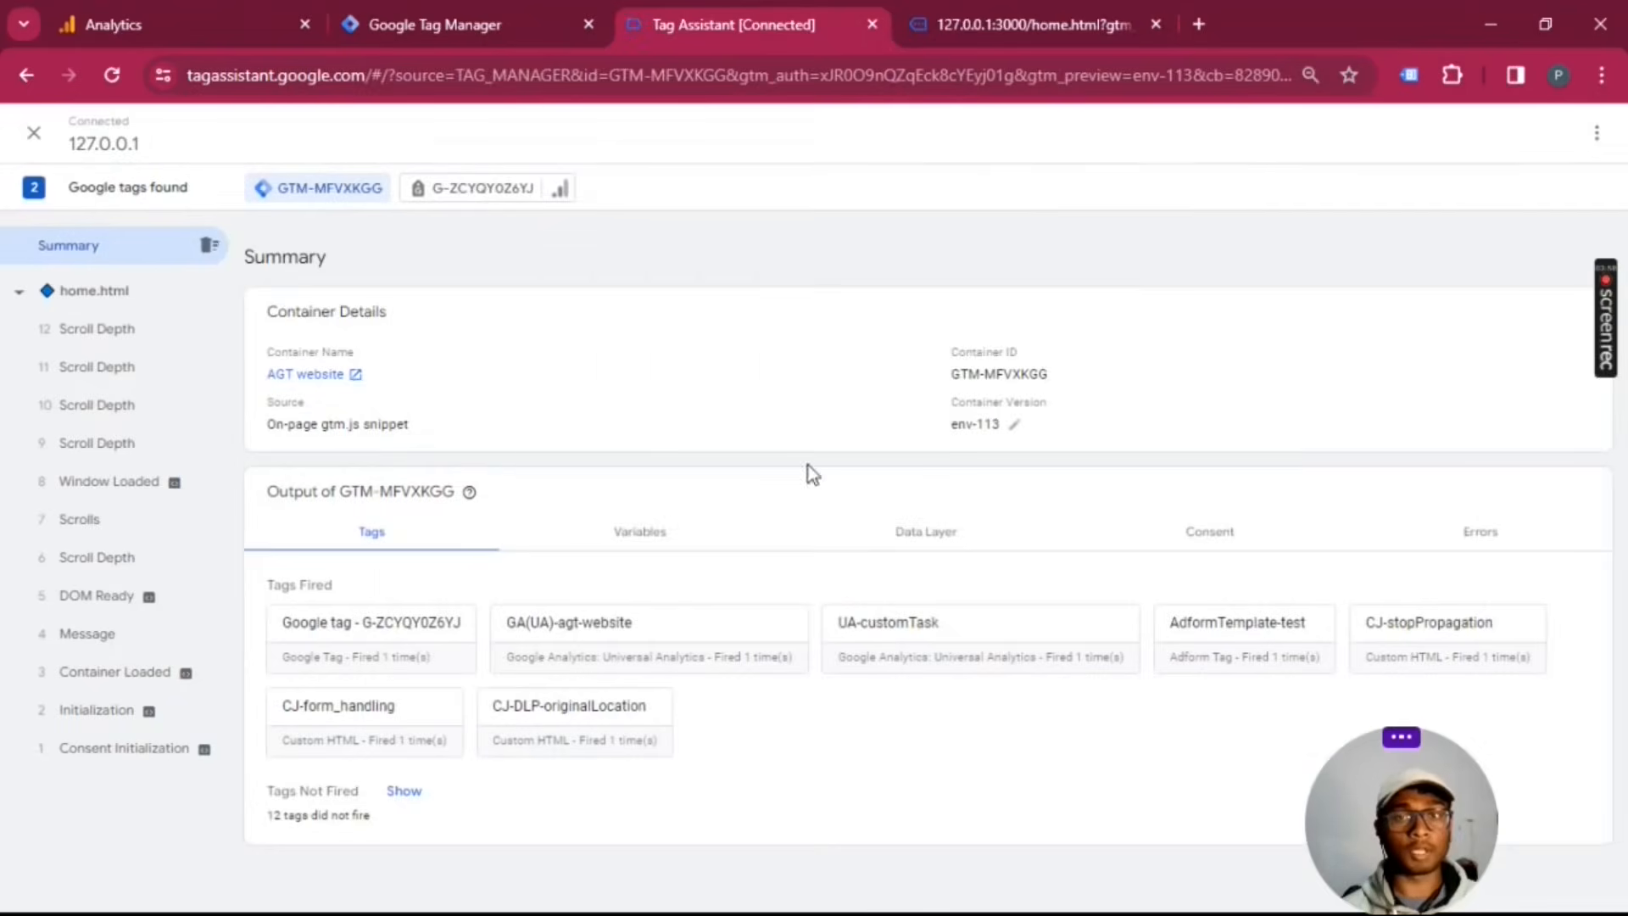
pyautogui.click(1077, 10)
# Step: Switch to Google Analytics and check DebugView for an available debug device
pyautogui.click(175, 8)
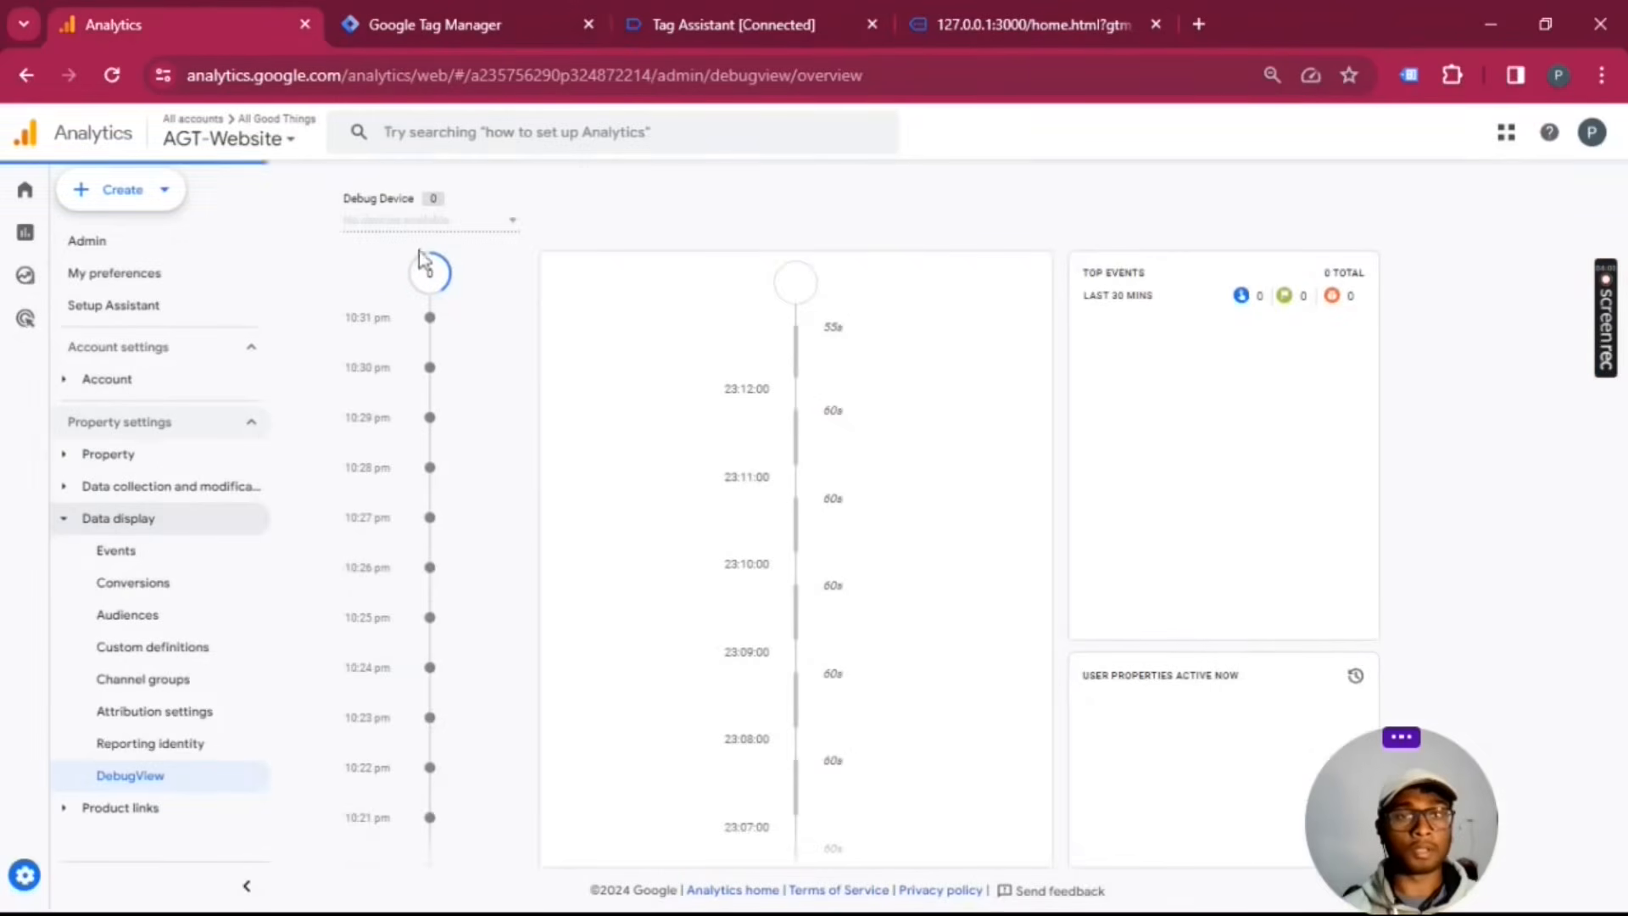
pyautogui.click(471, 227)
pyautogui.click(464, 243)
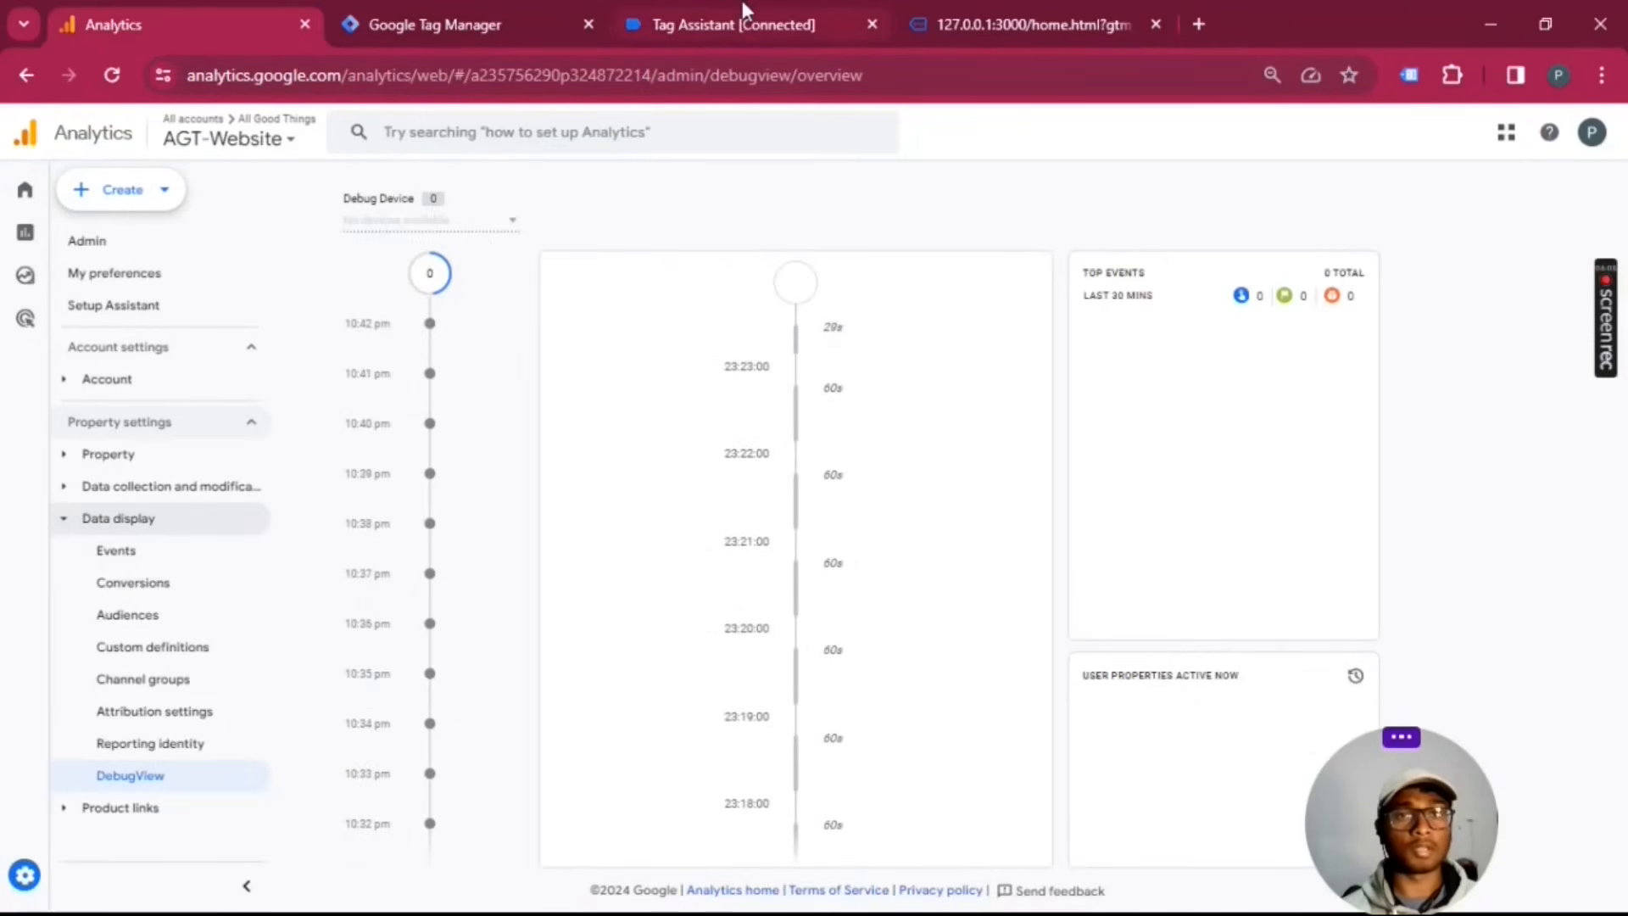
# Step: Return to the store's login page and log in with the account email and password
pyautogui.click(744, 10)
pyautogui.click(1065, 12)
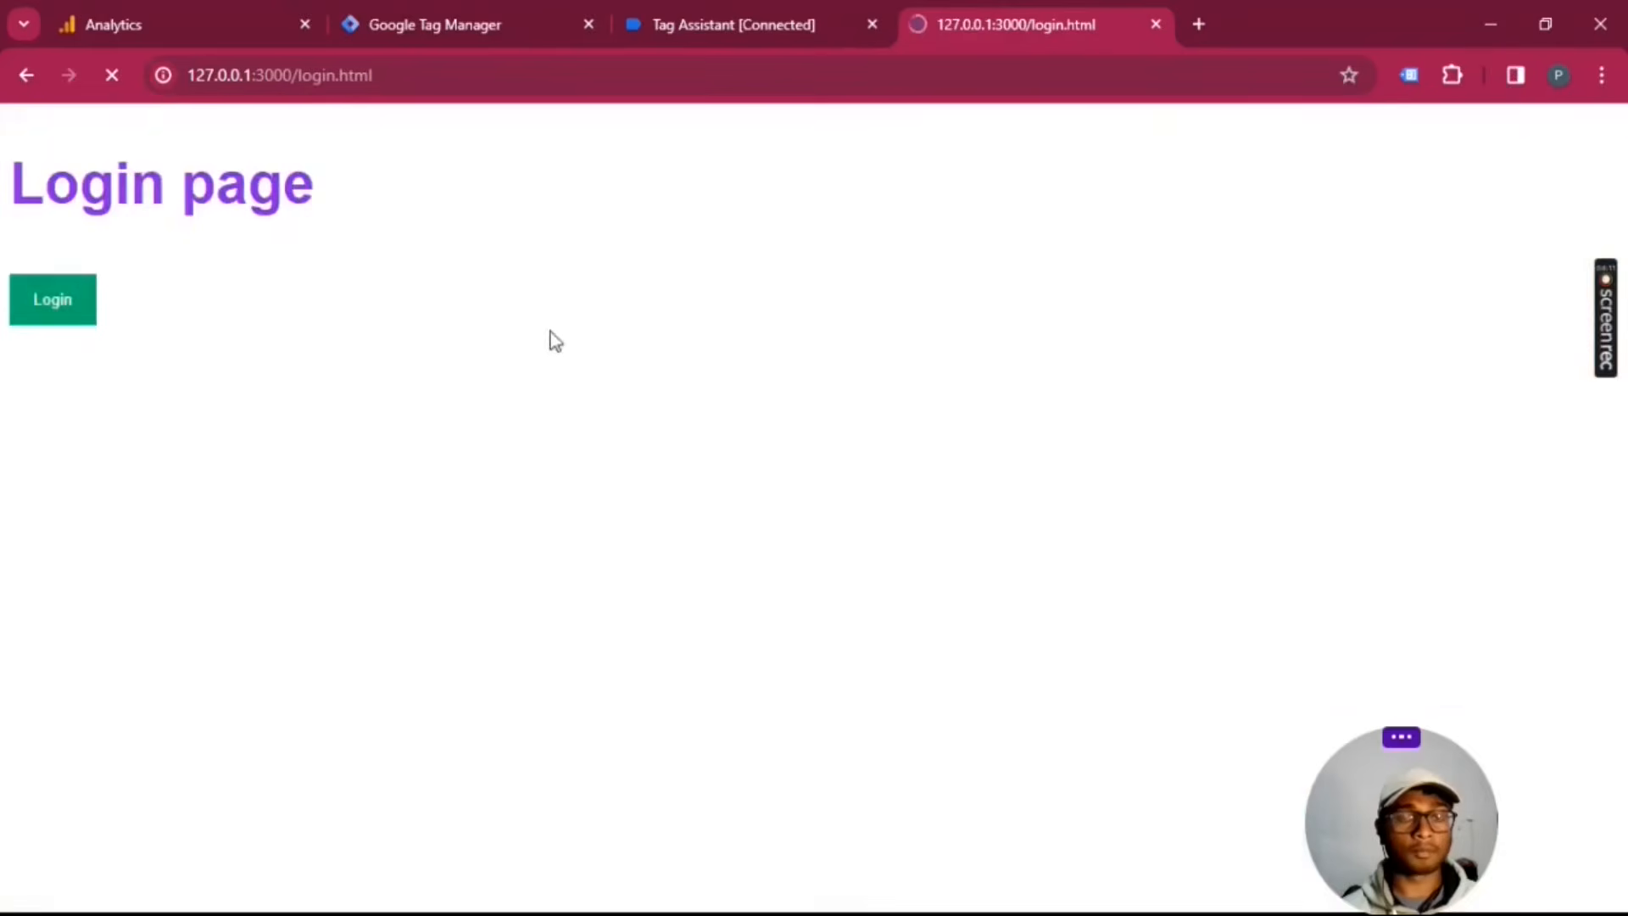
pyautogui.click(76, 294)
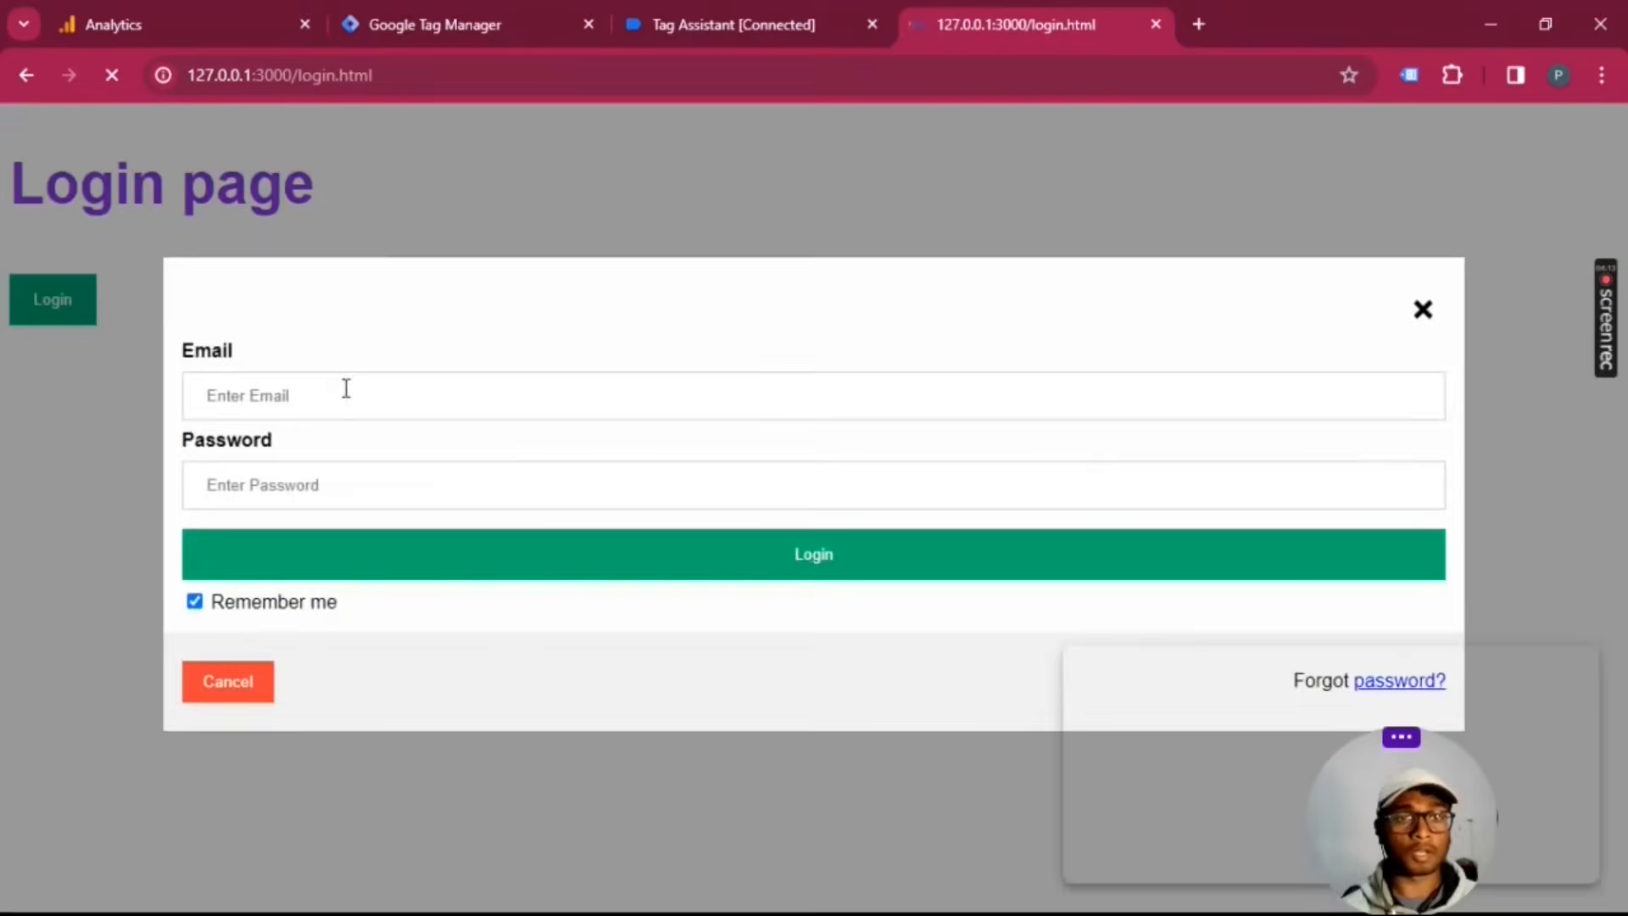
pyautogui.click(345, 389)
pyautogui.click(387, 545)
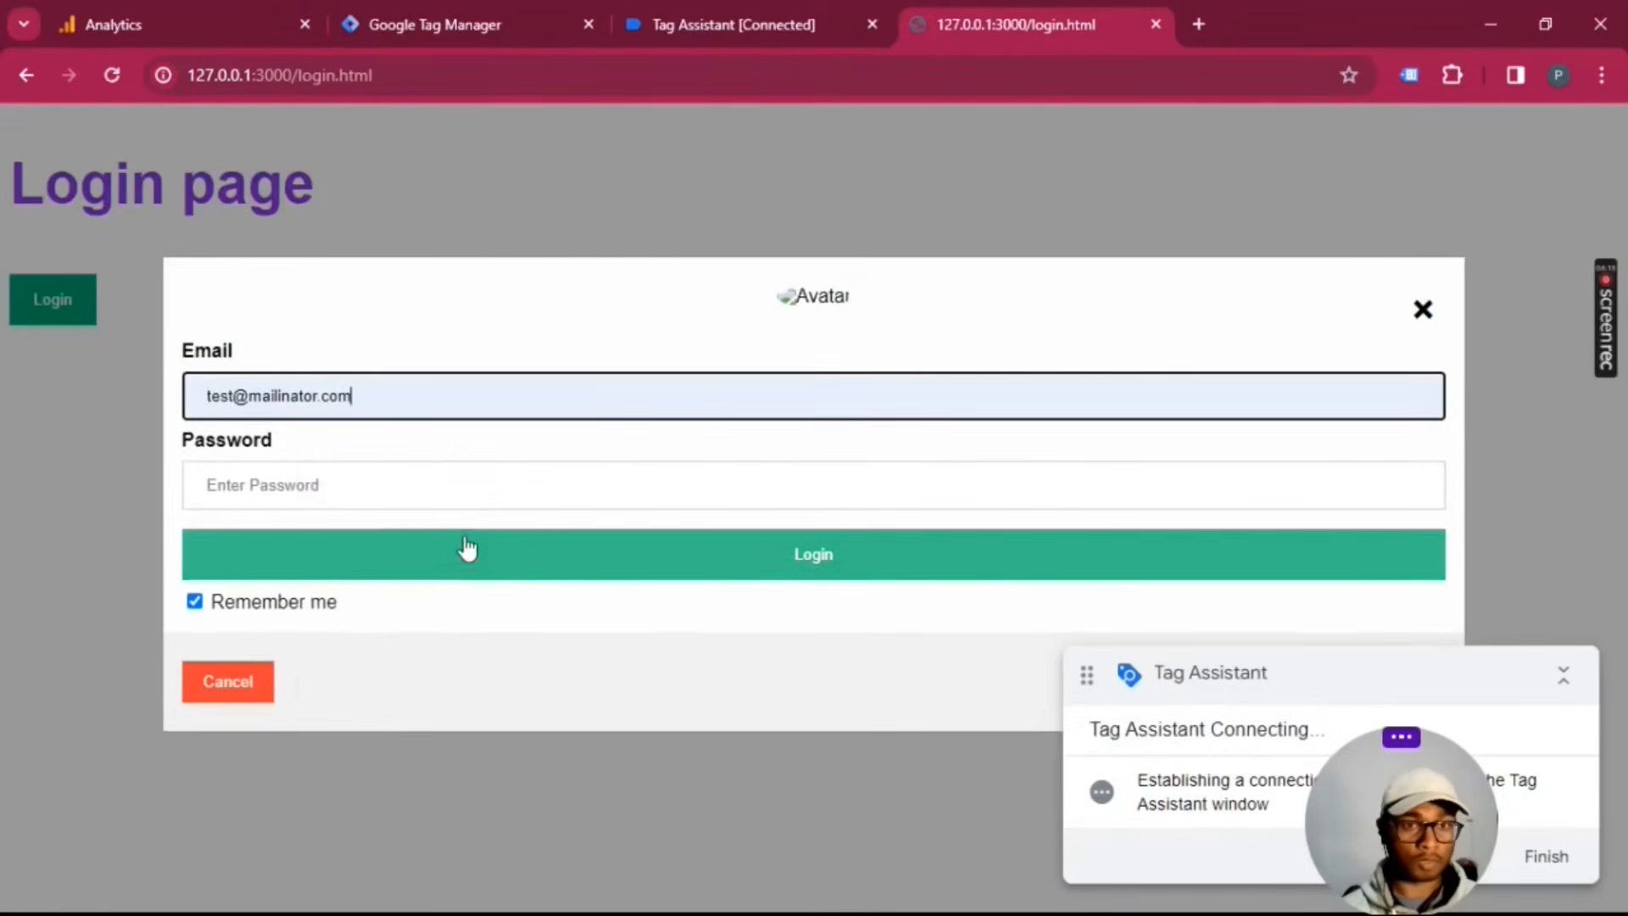
pyautogui.click(472, 564)
pyautogui.write('1')
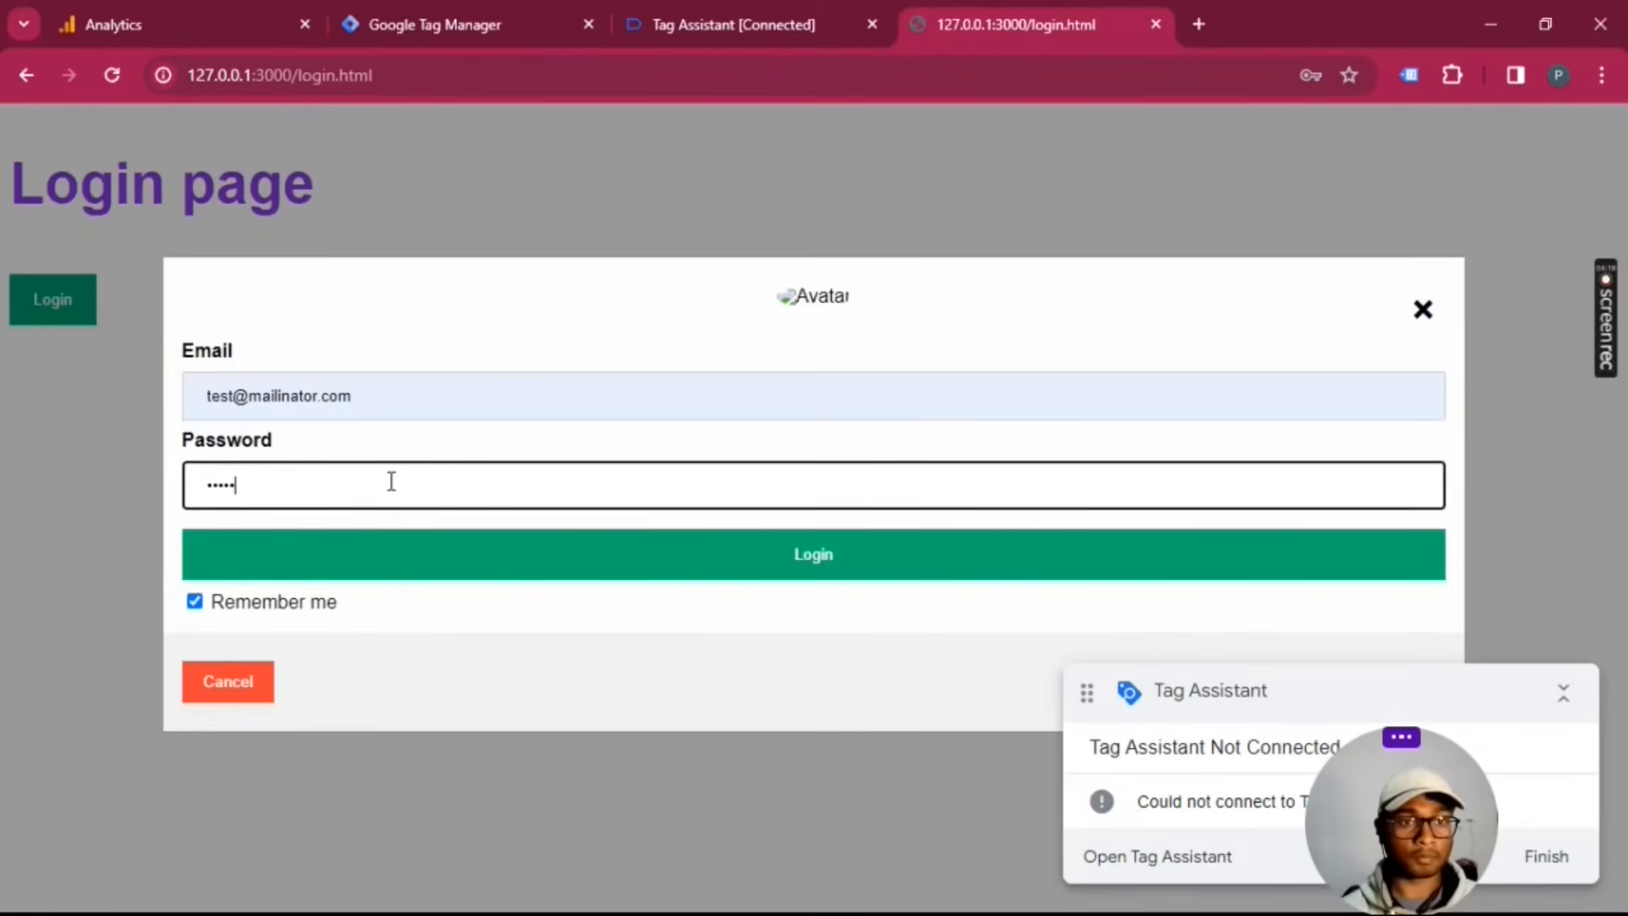
pyautogui.click(389, 570)
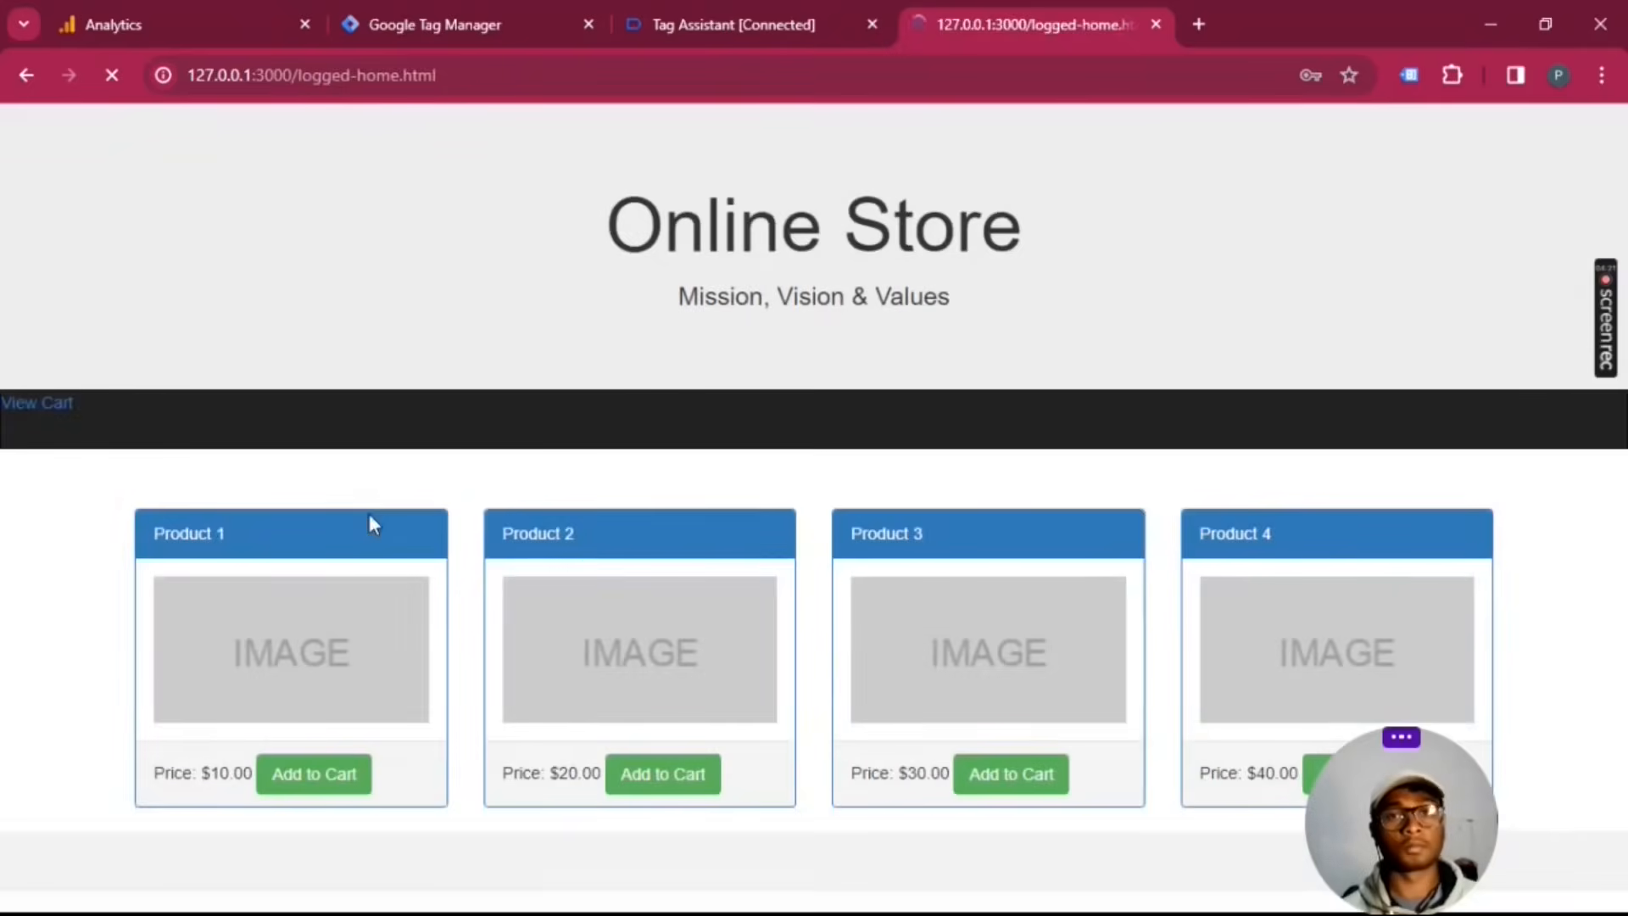
# Step: Check the new page's events in Tag Assistant, and add Product 1, Product 2 and Product 3 to the cart on the logged-in store
pyautogui.click(734, 24)
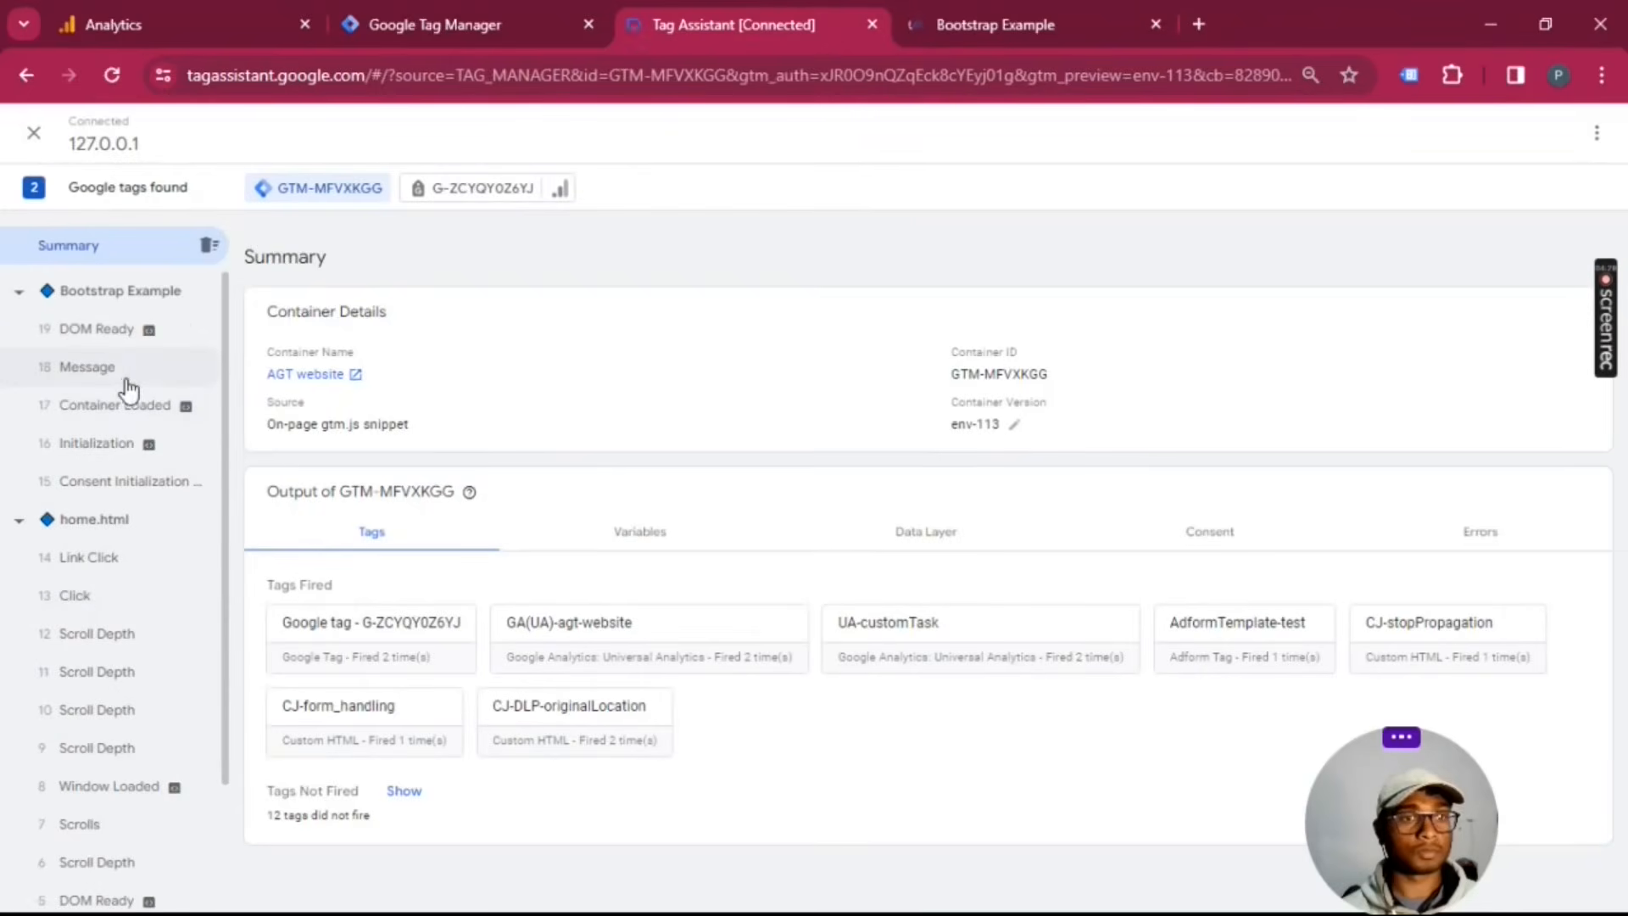
pyautogui.click(1085, 27)
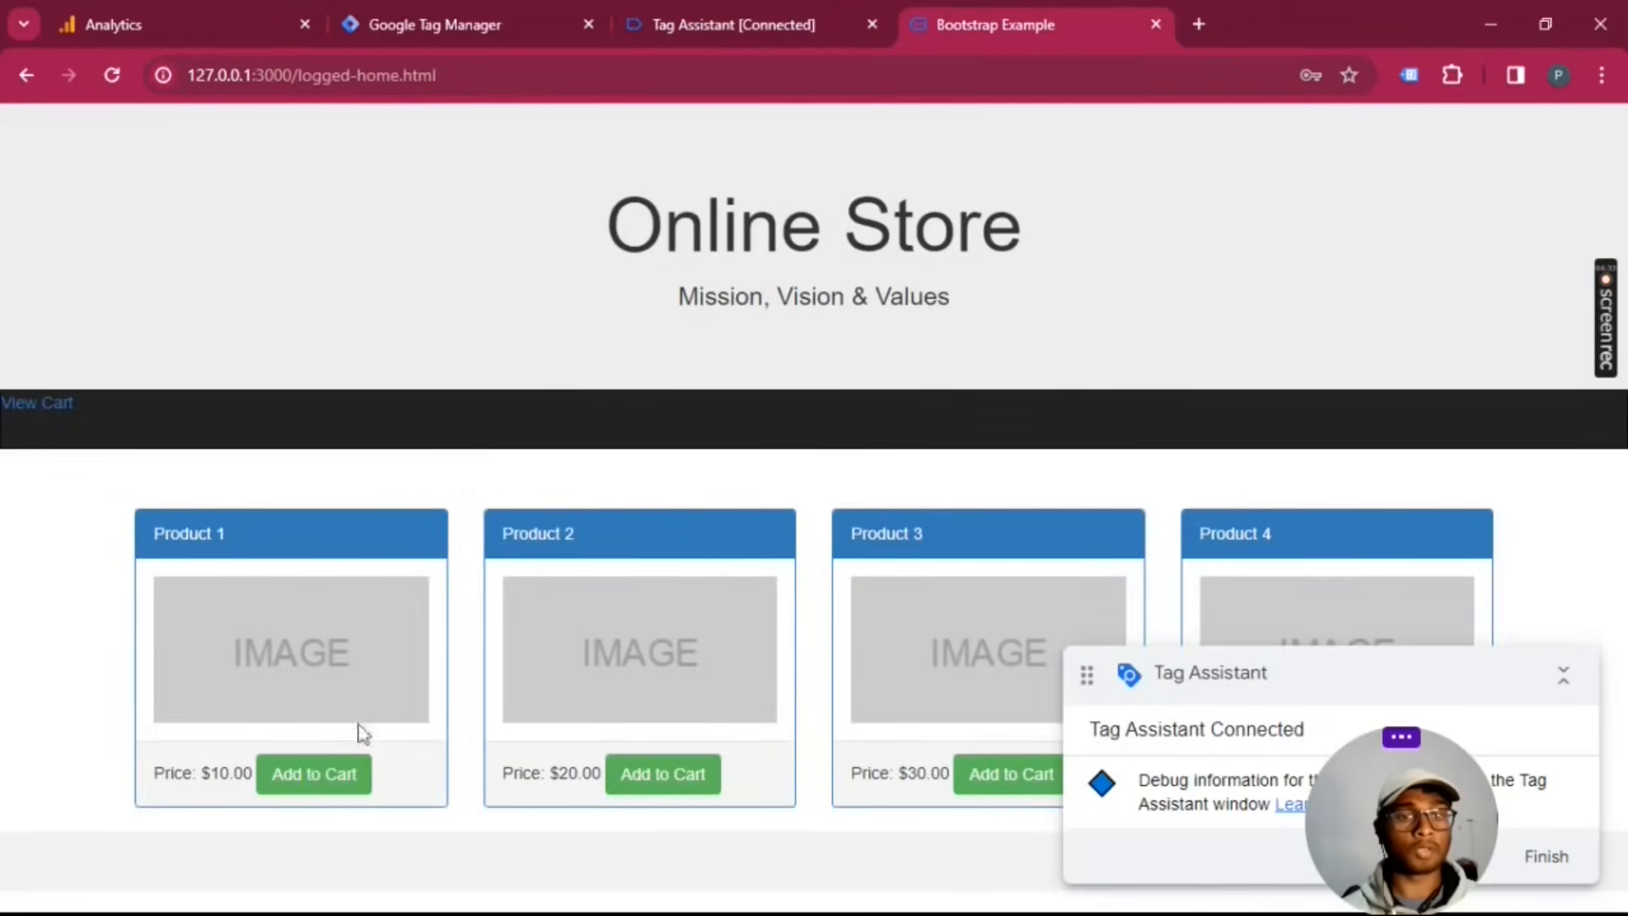
pyautogui.click(329, 773)
pyautogui.click(1019, 228)
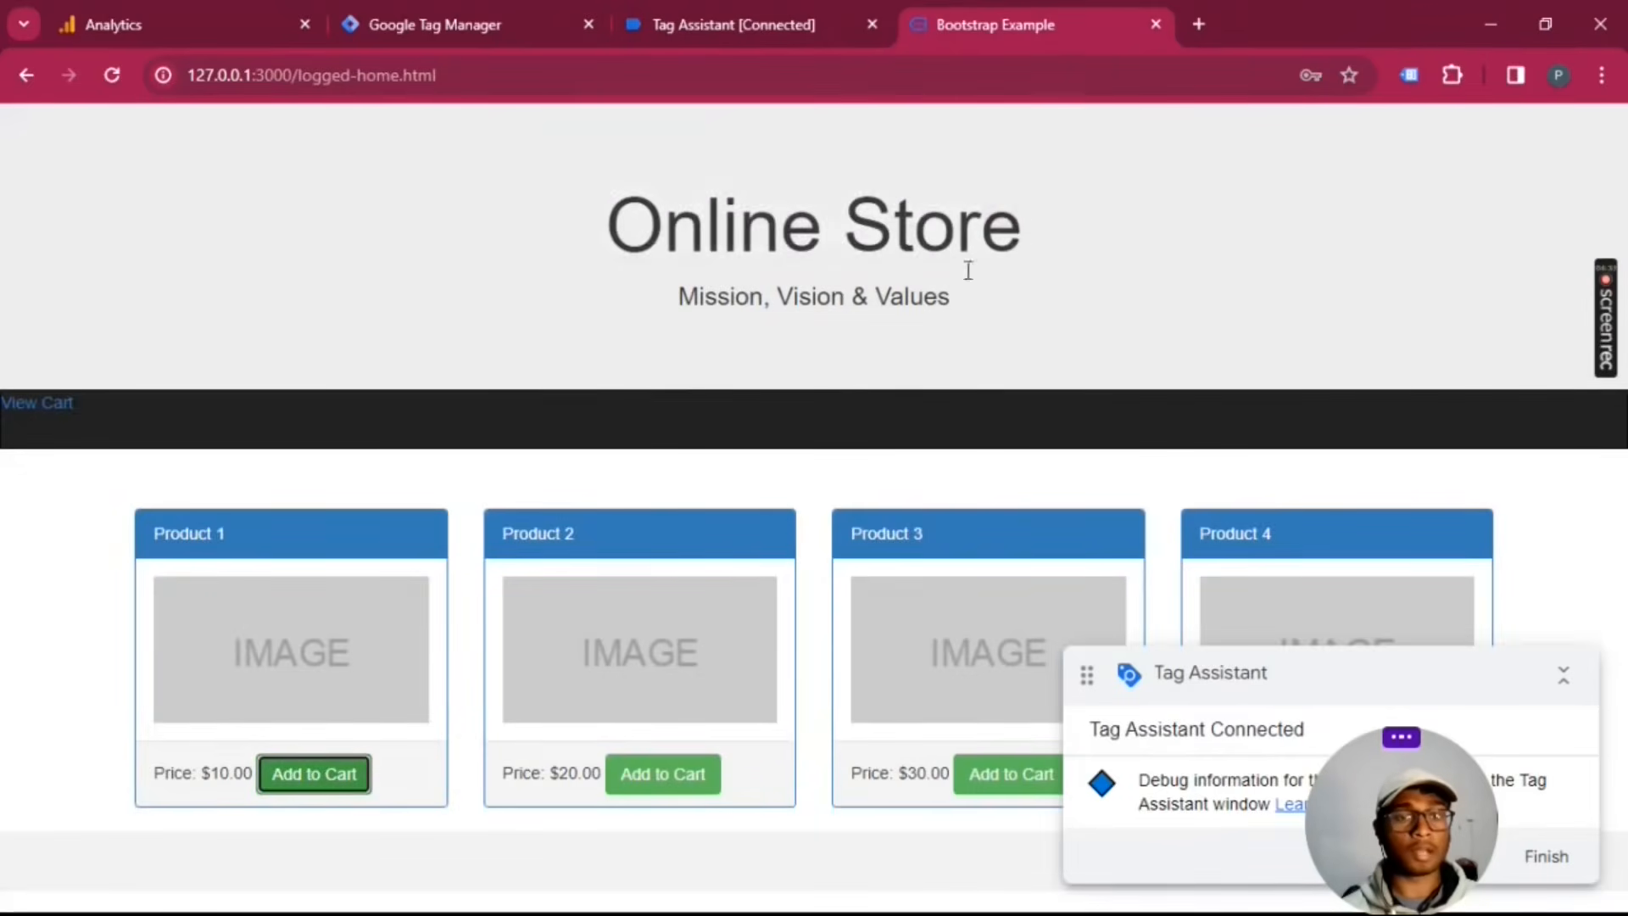
pyautogui.click(660, 771)
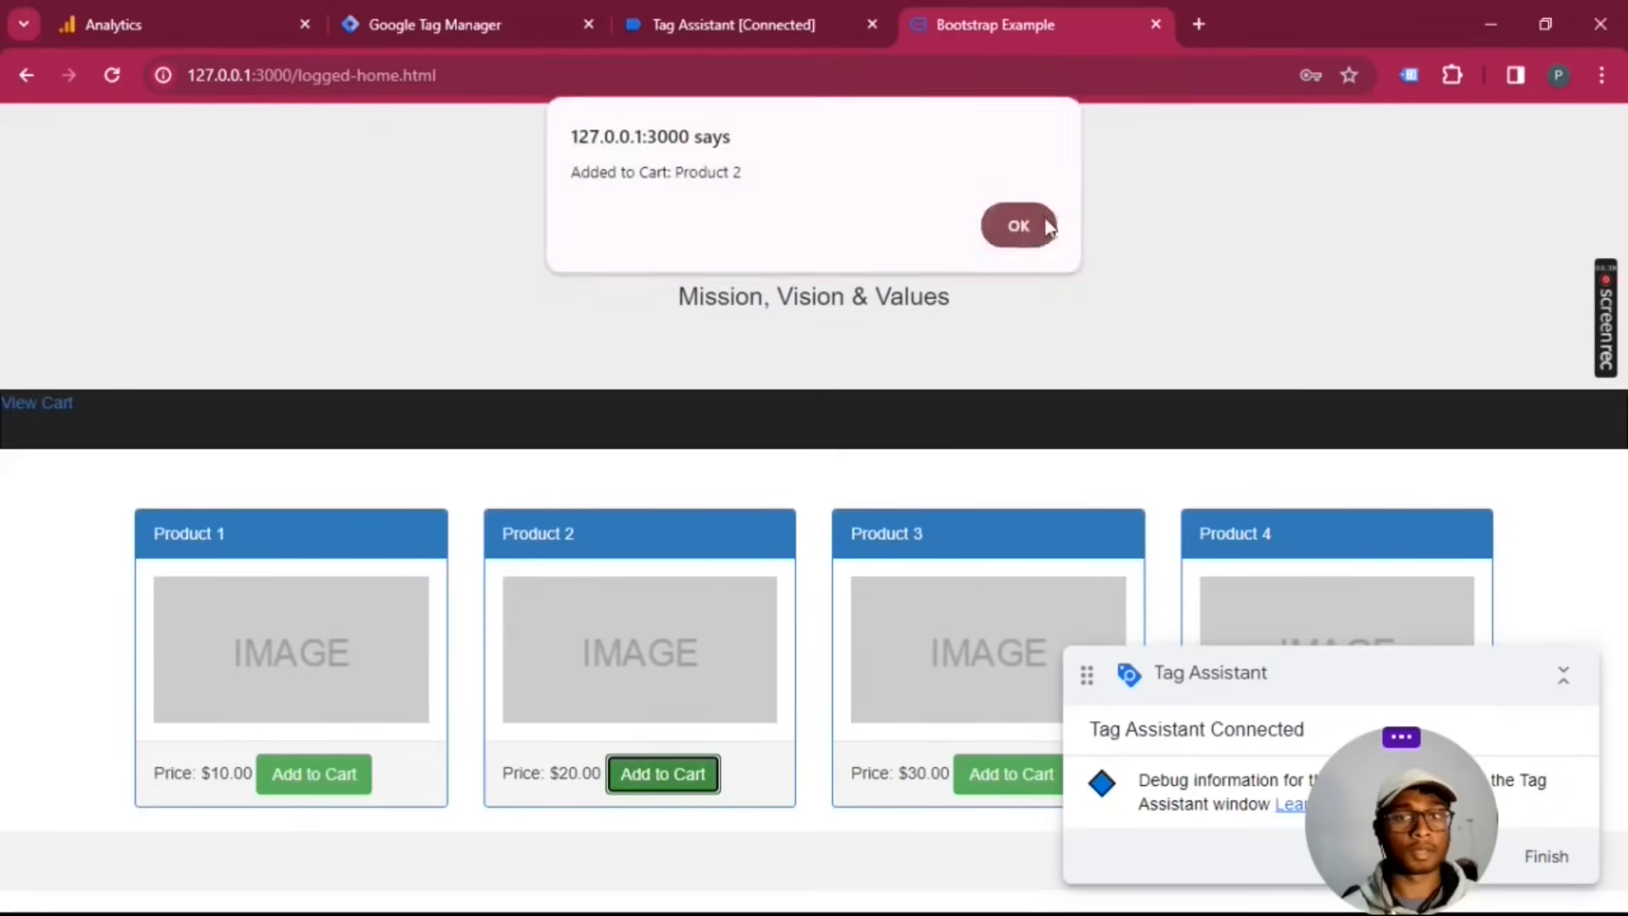
pyautogui.click(1033, 225)
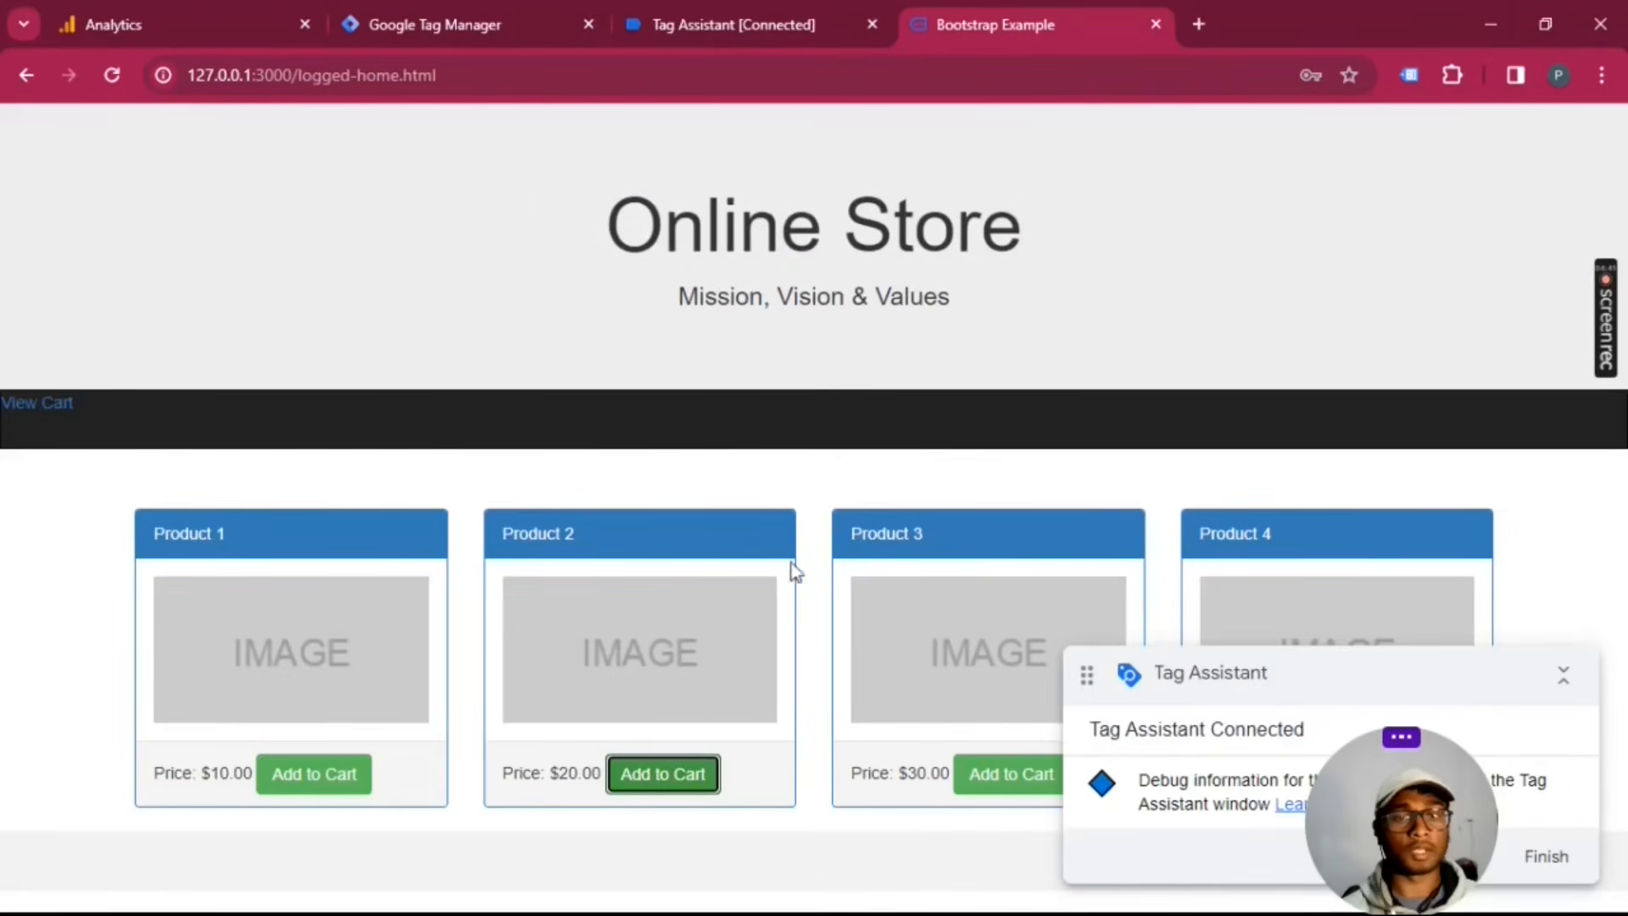
pyautogui.click(1009, 774)
pyautogui.click(1018, 226)
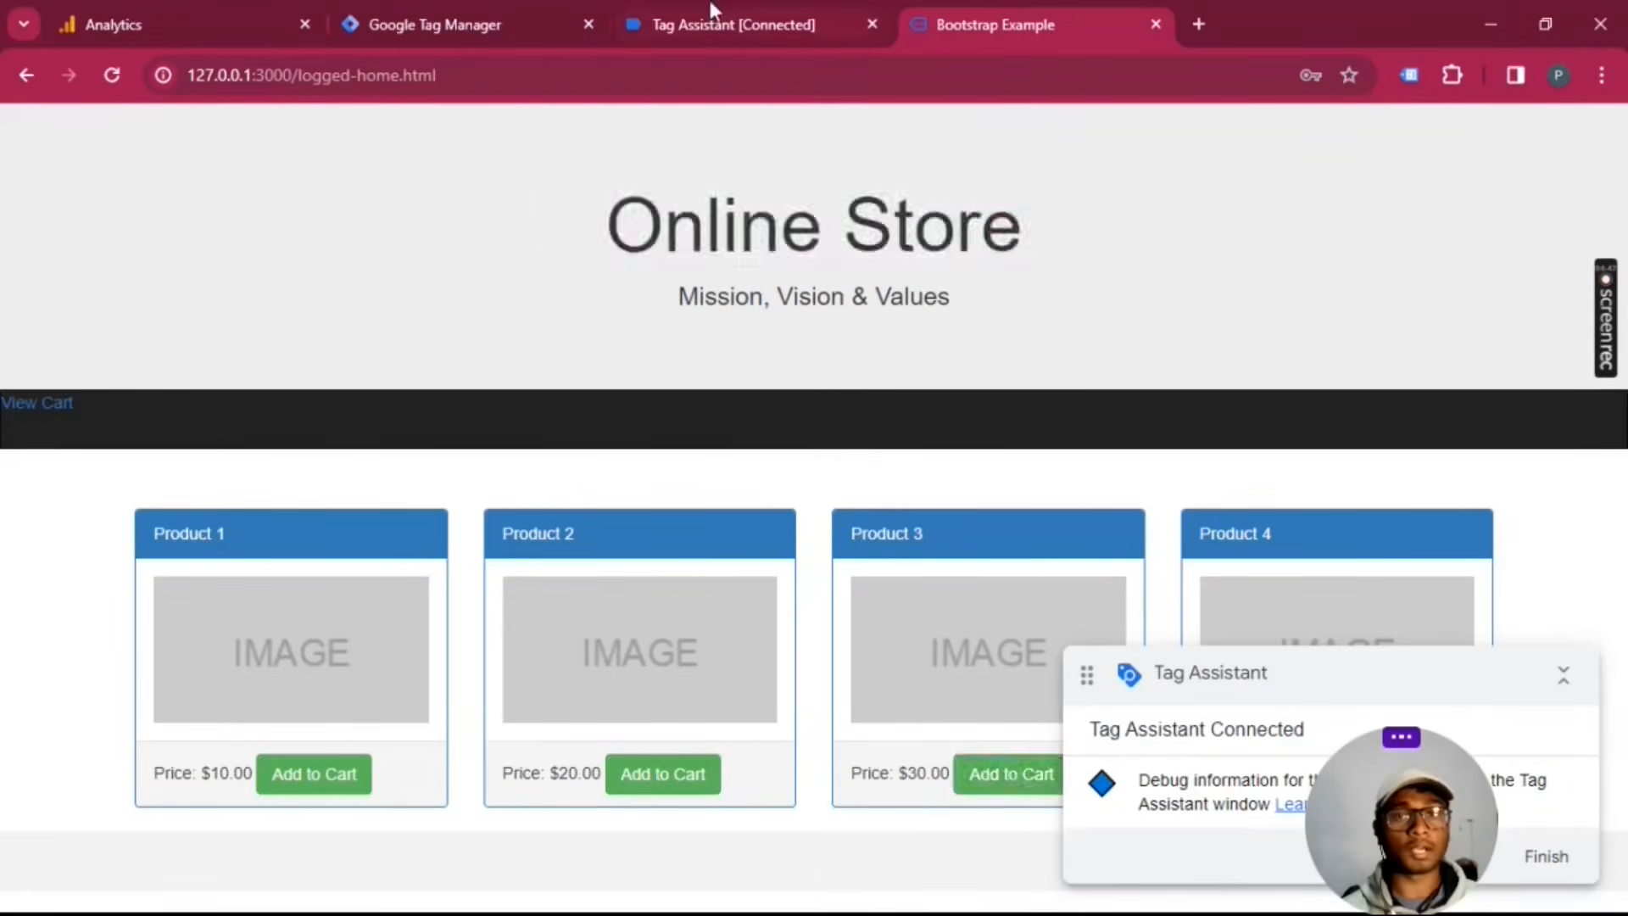
# Step: Check the tags fired on the three add_to_cart events in Tag Assistant, and open the GA4 Ecommerce Events tag of the earliest one
pyautogui.click(712, 12)
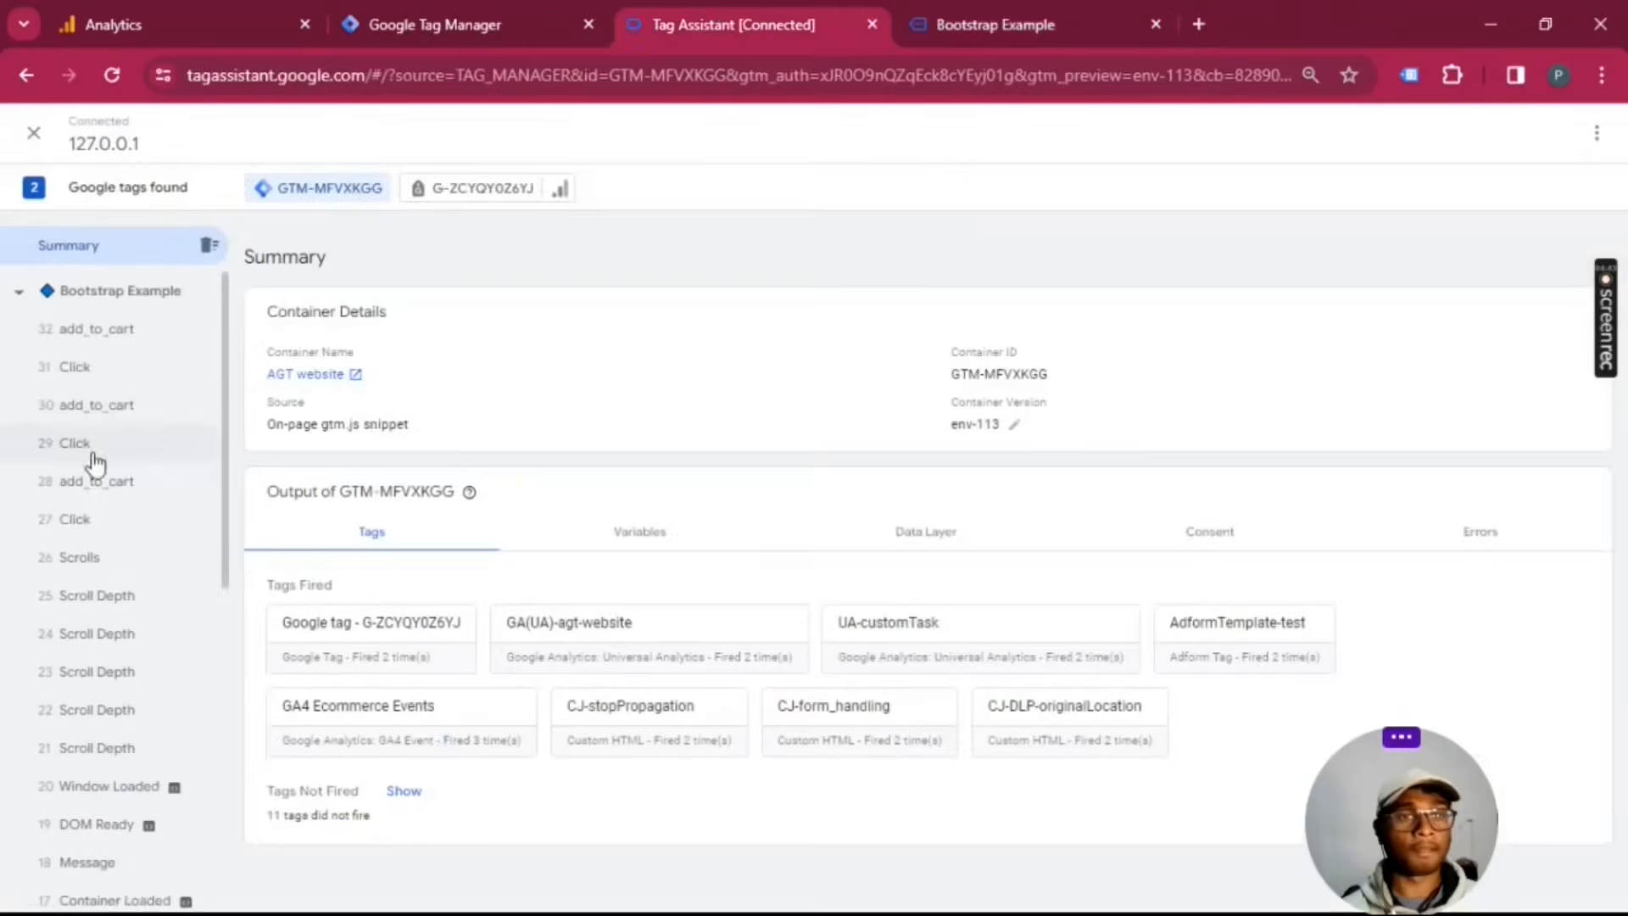
pyautogui.click(116, 331)
pyautogui.click(123, 411)
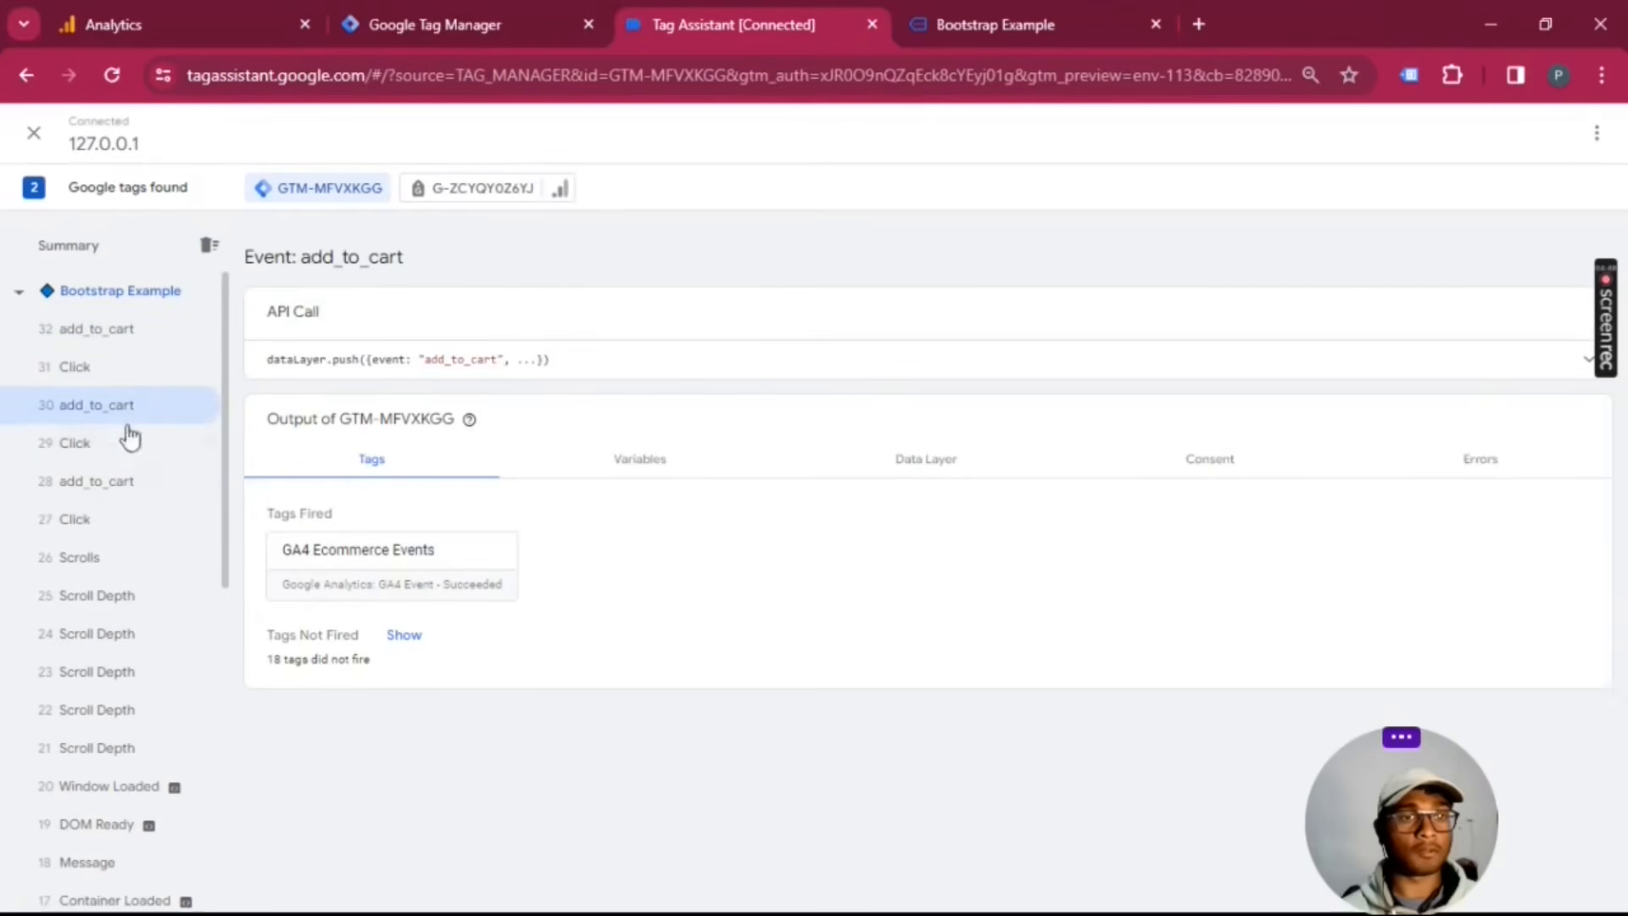
pyautogui.click(147, 490)
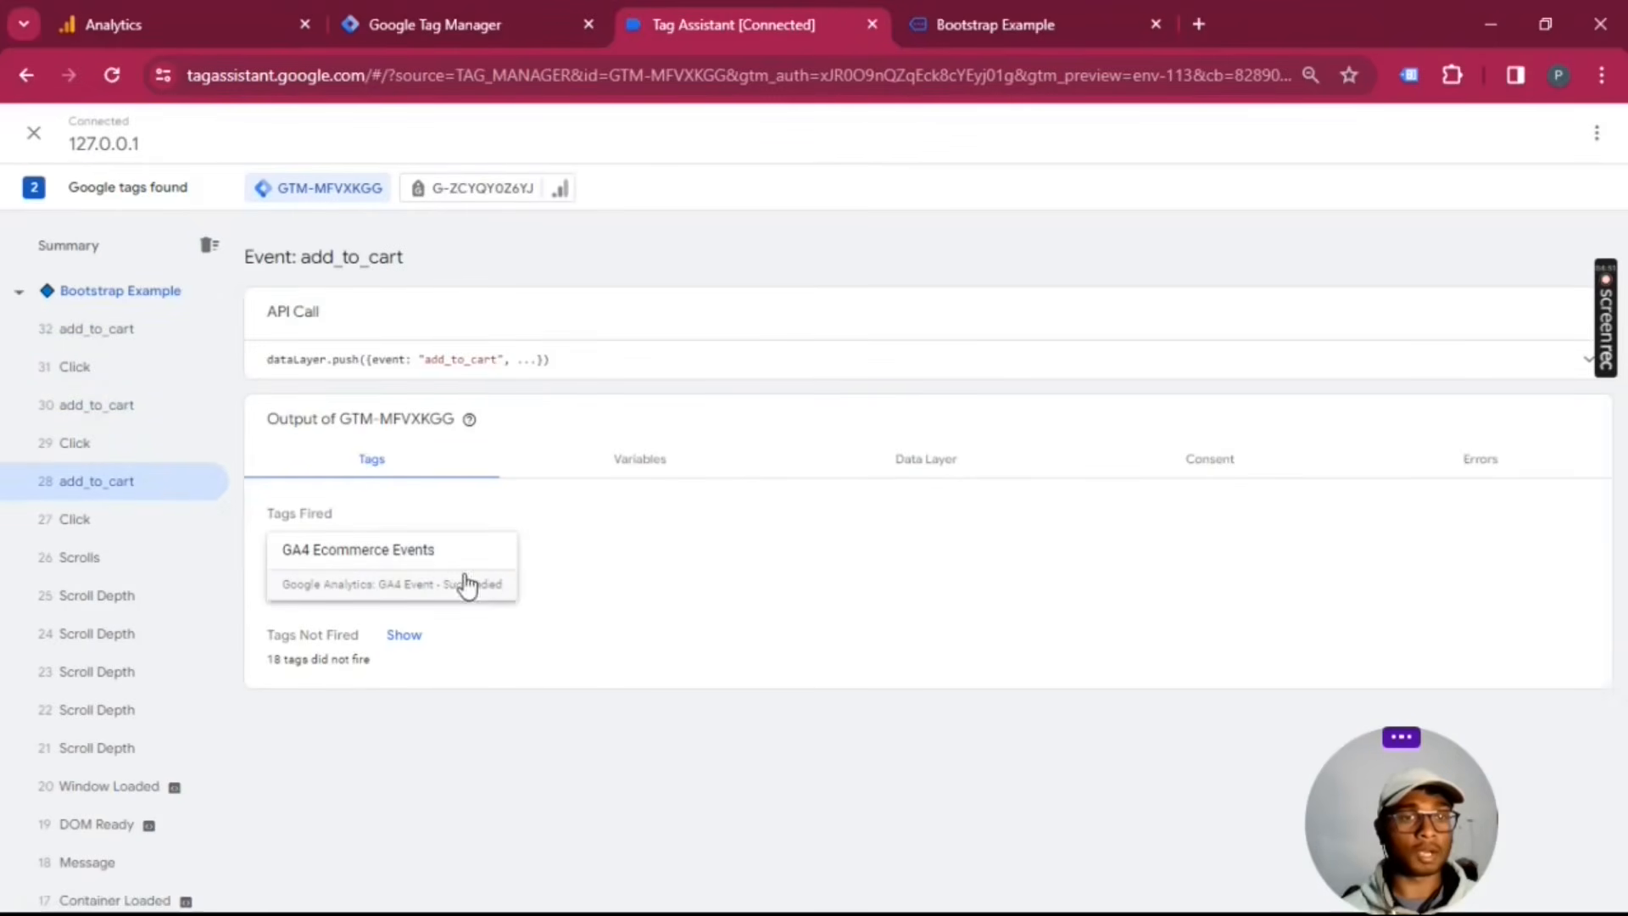
pyautogui.click(419, 570)
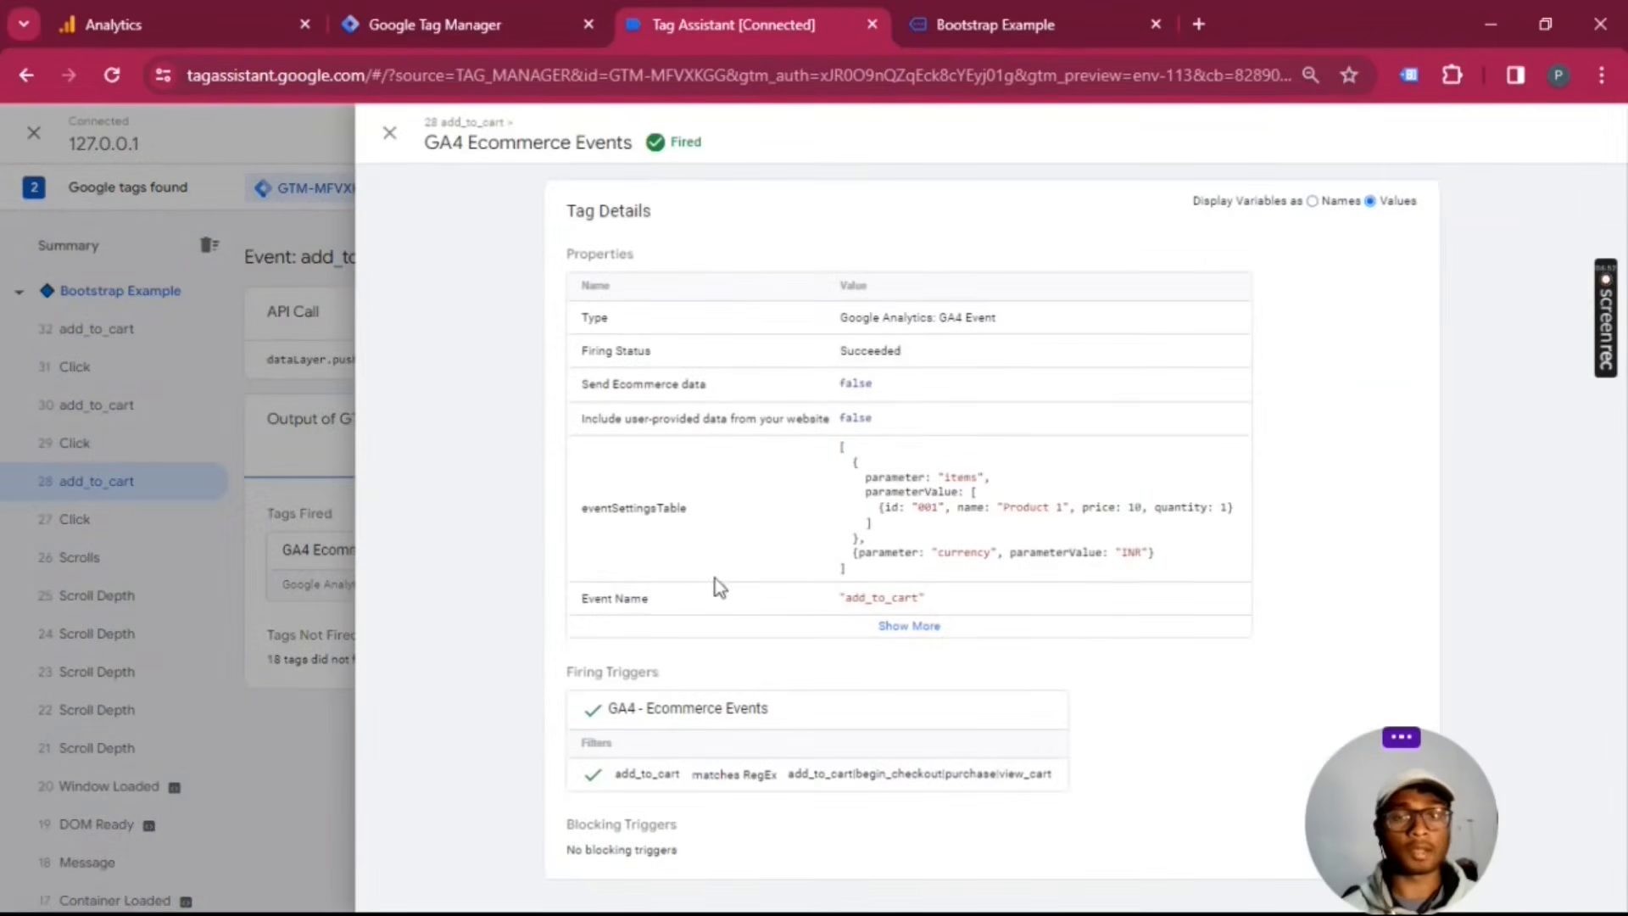
# Step: Expand the tag's details, inspect the Event Settings Variable's user_id as values and as variable names, and close the details
pyautogui.click(926, 627)
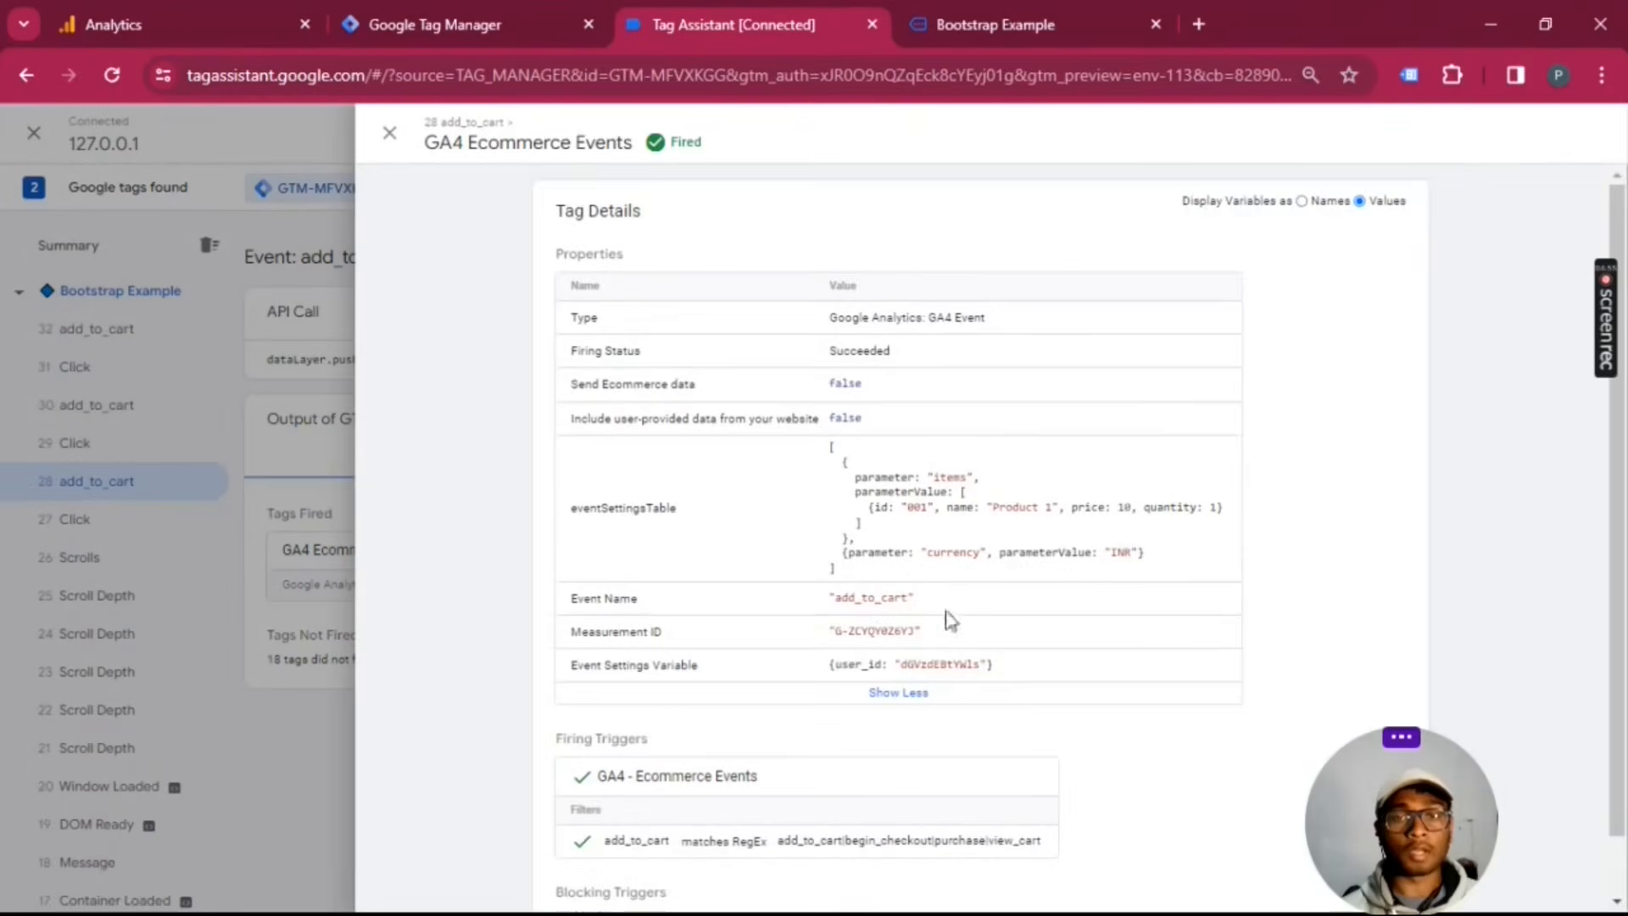
pyautogui.scroll(-1, 1025, 611)
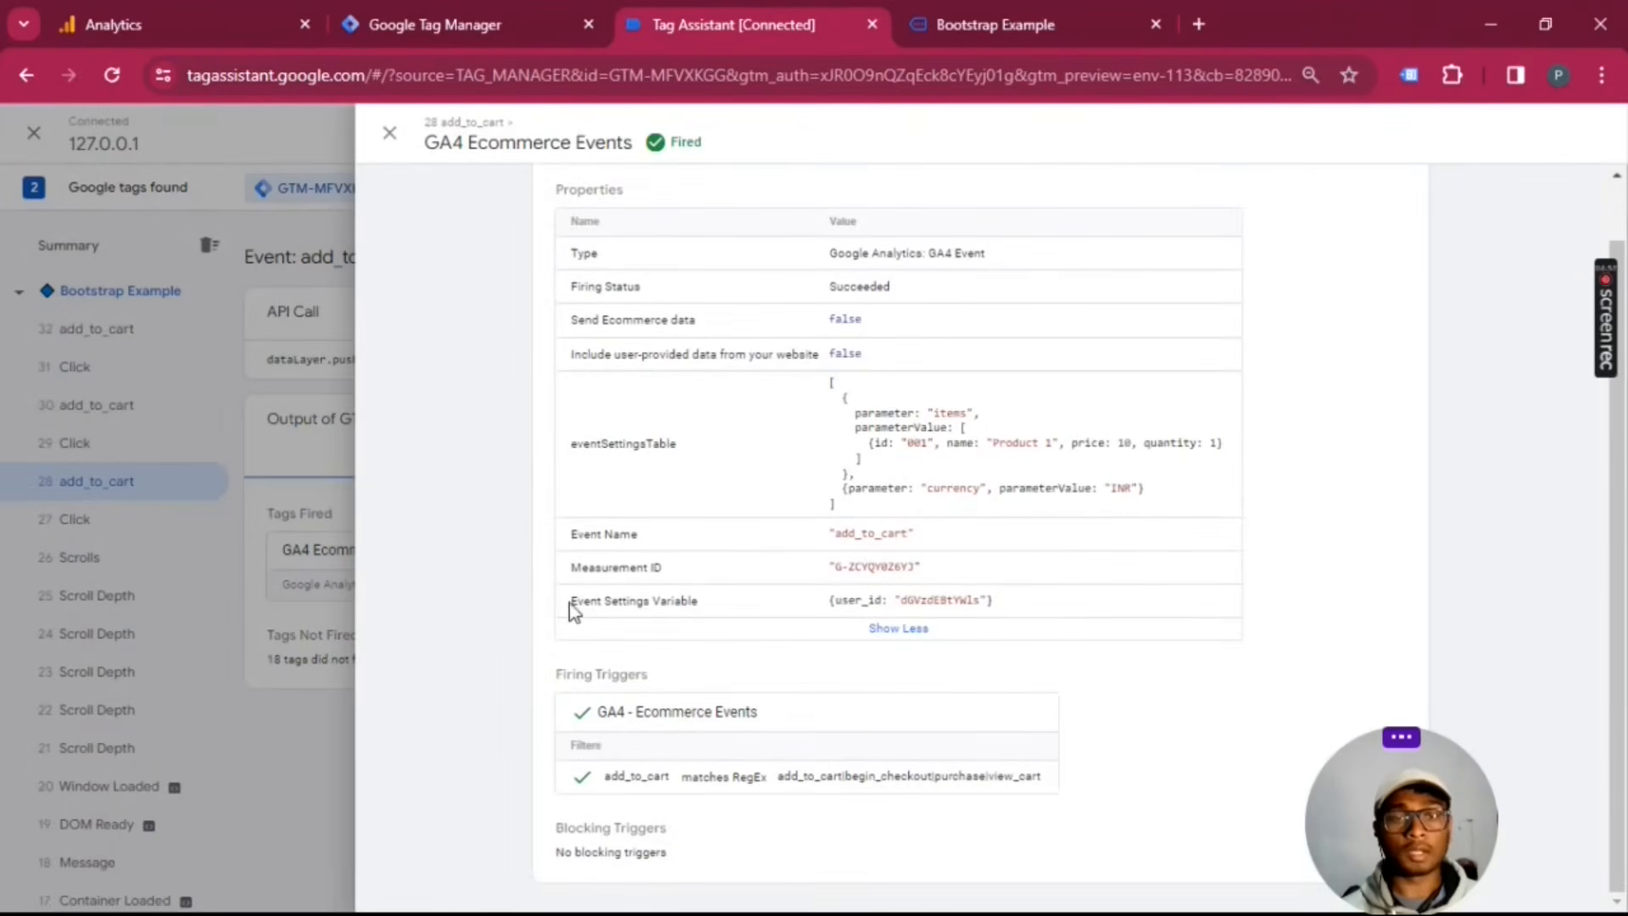
pyautogui.moveTo(572, 609); pyautogui.dragTo(802, 617)
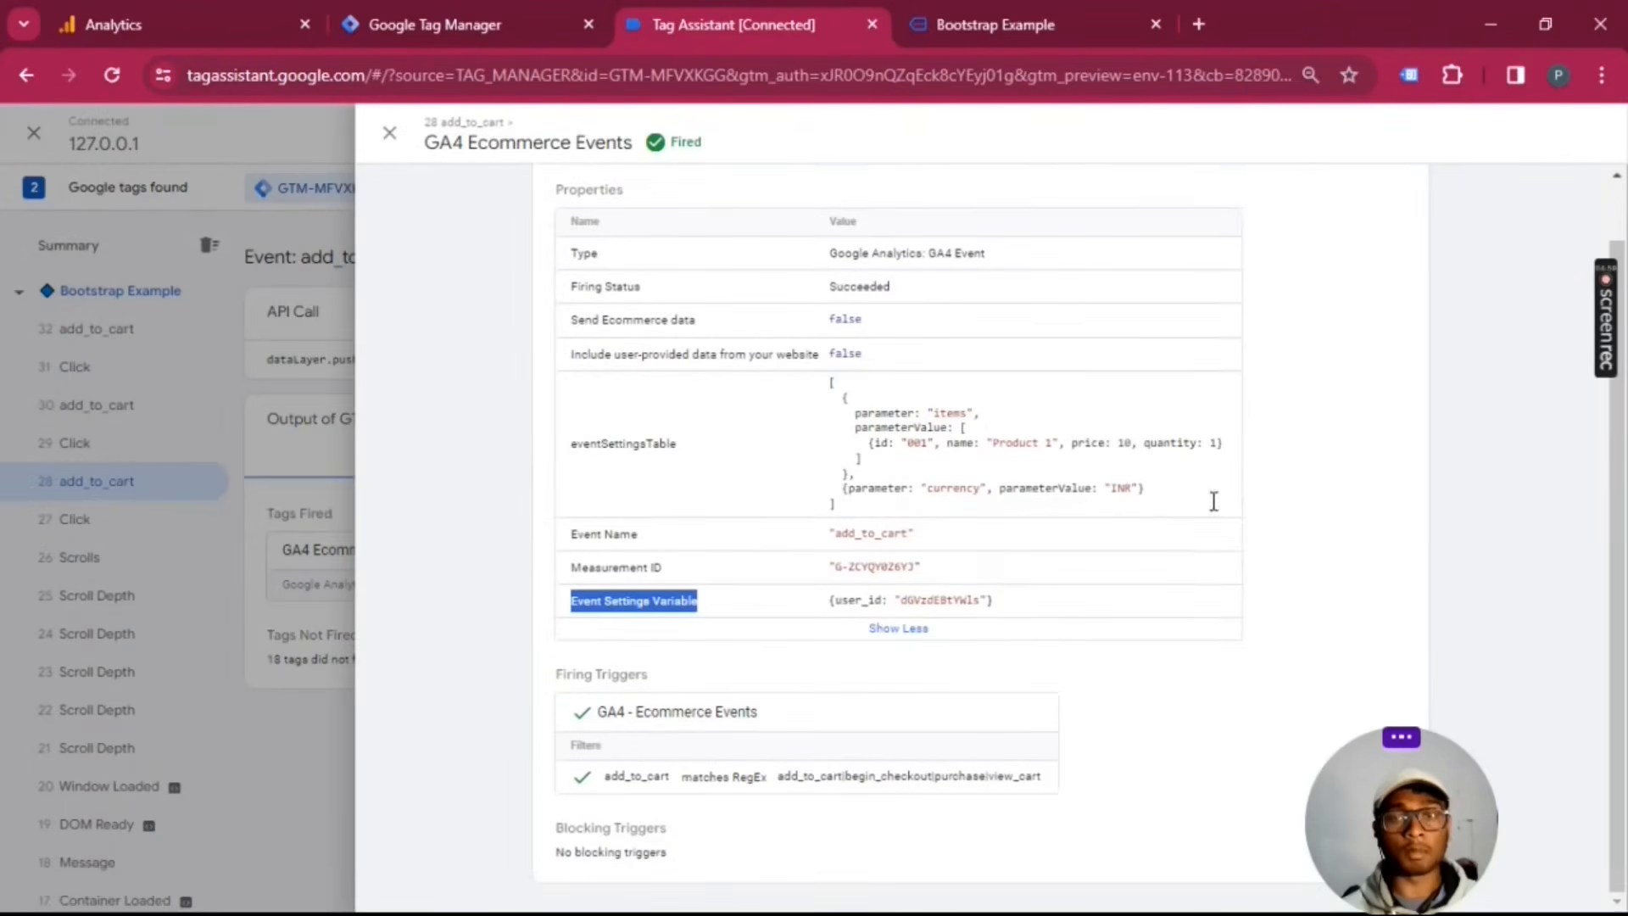
pyautogui.scroll(1, 1213, 501)
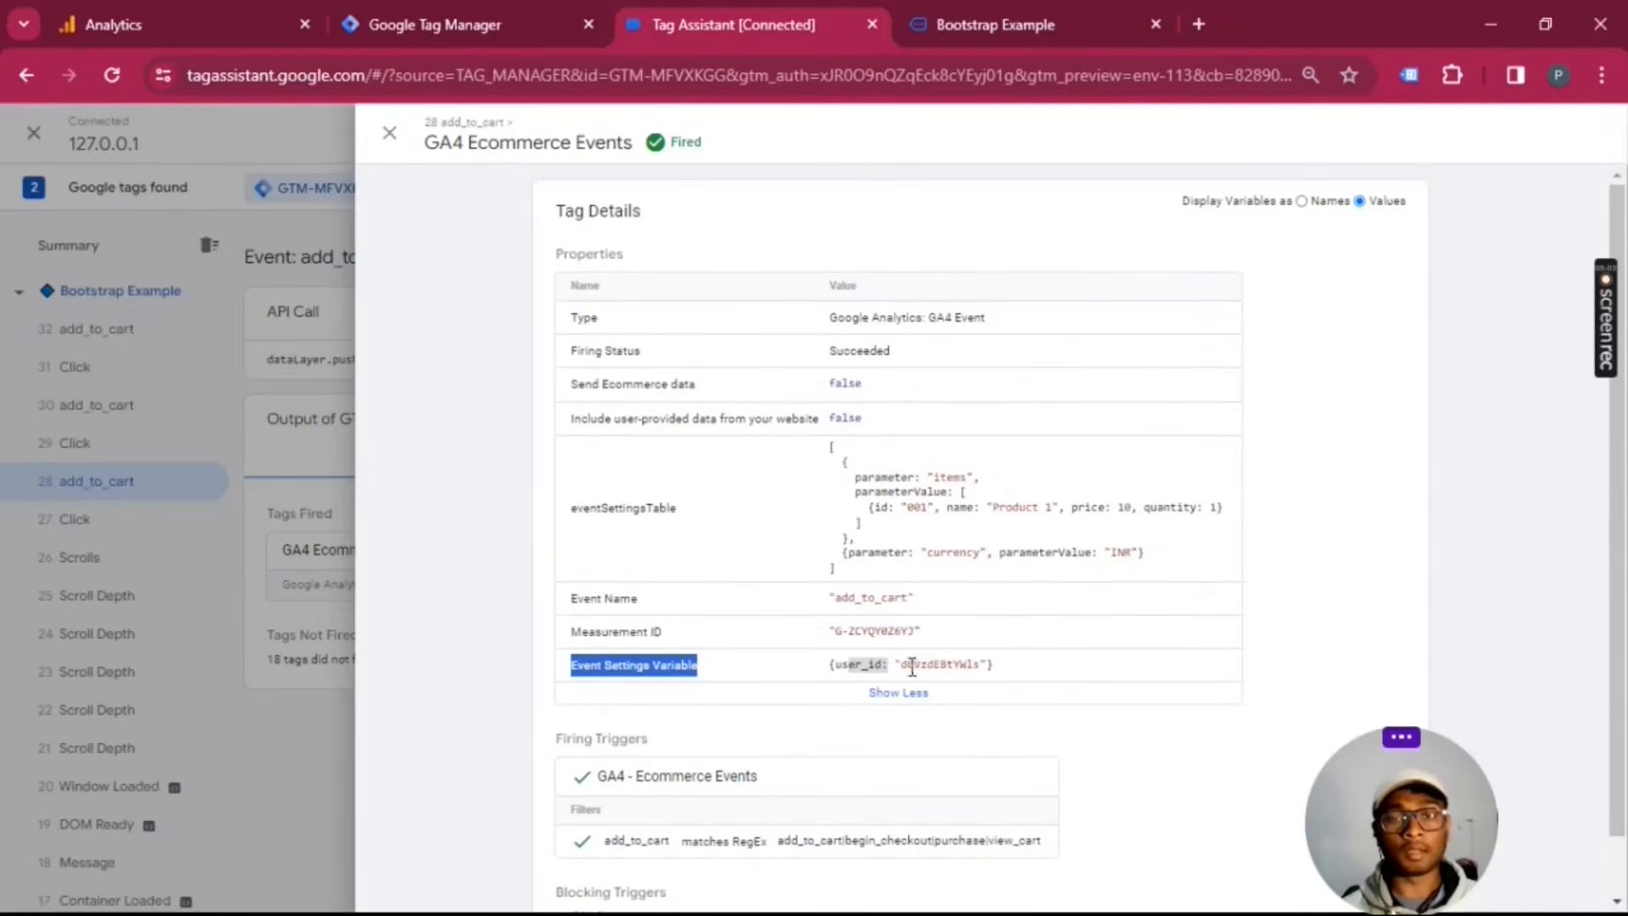
pyautogui.moveTo(902, 666); pyautogui.dragTo(959, 669)
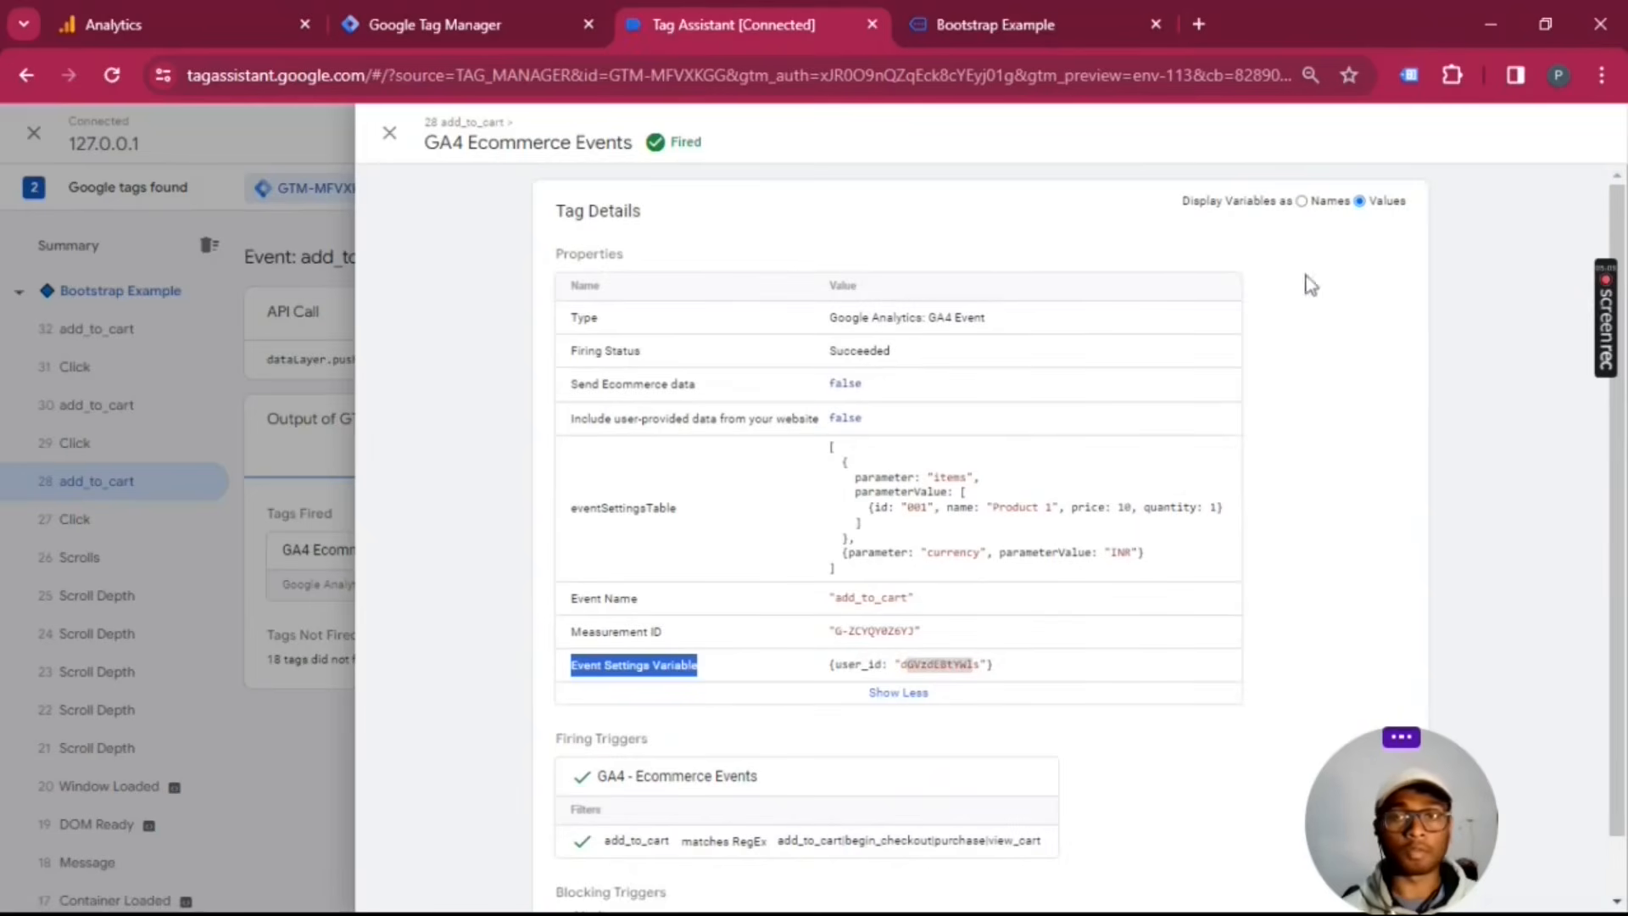
pyautogui.click(1303, 202)
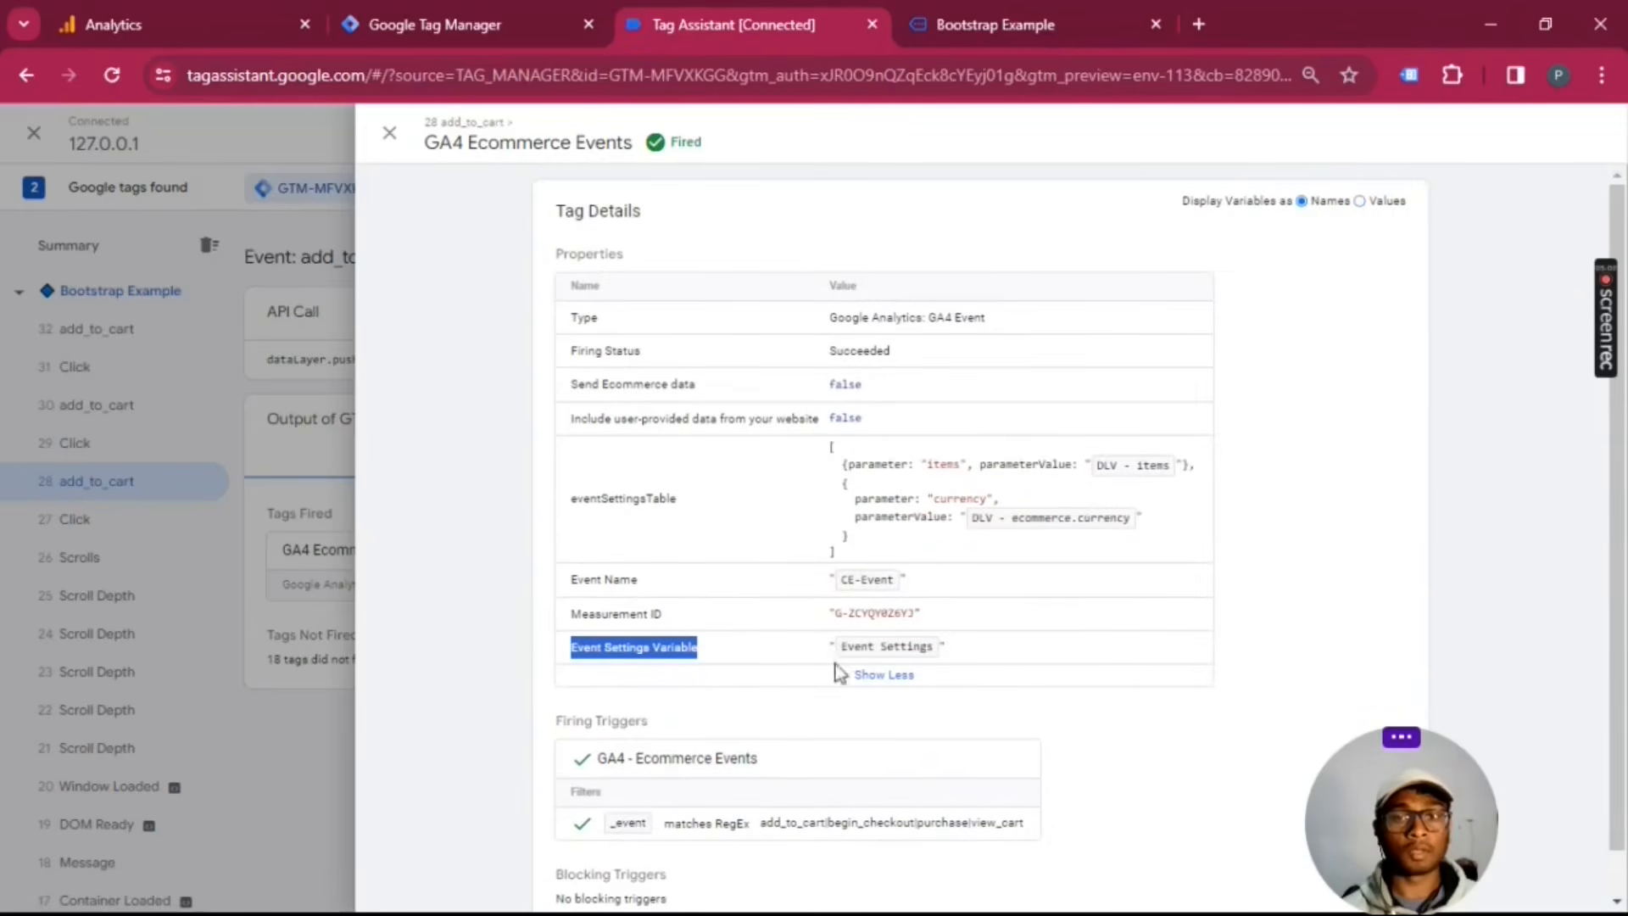
pyautogui.click(1367, 202)
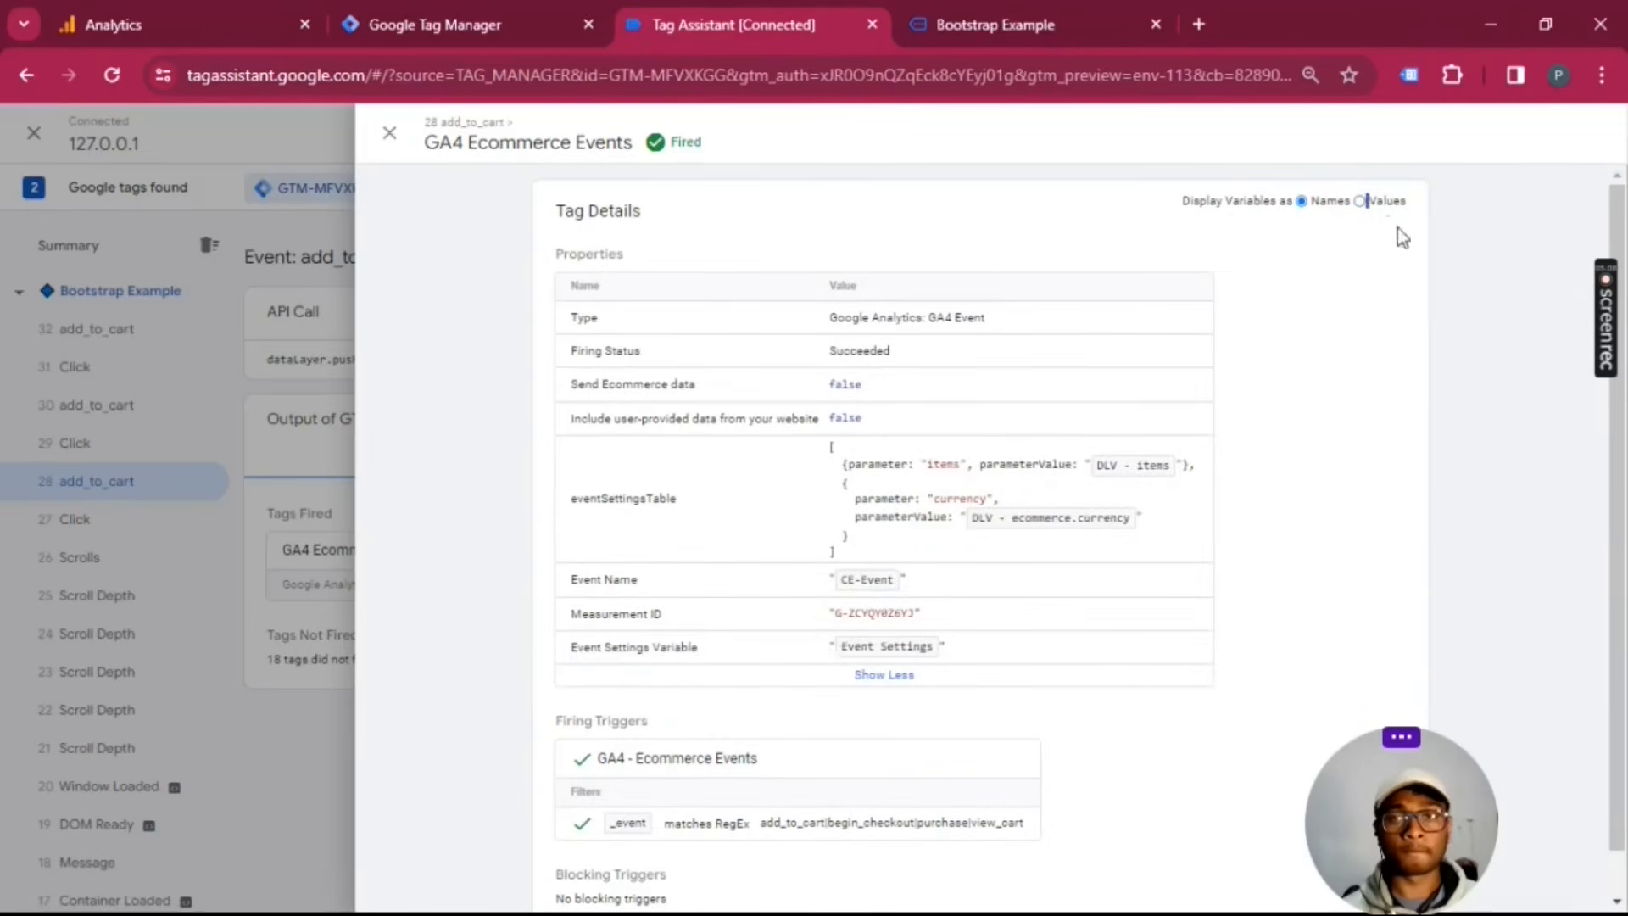
pyautogui.click(1360, 202)
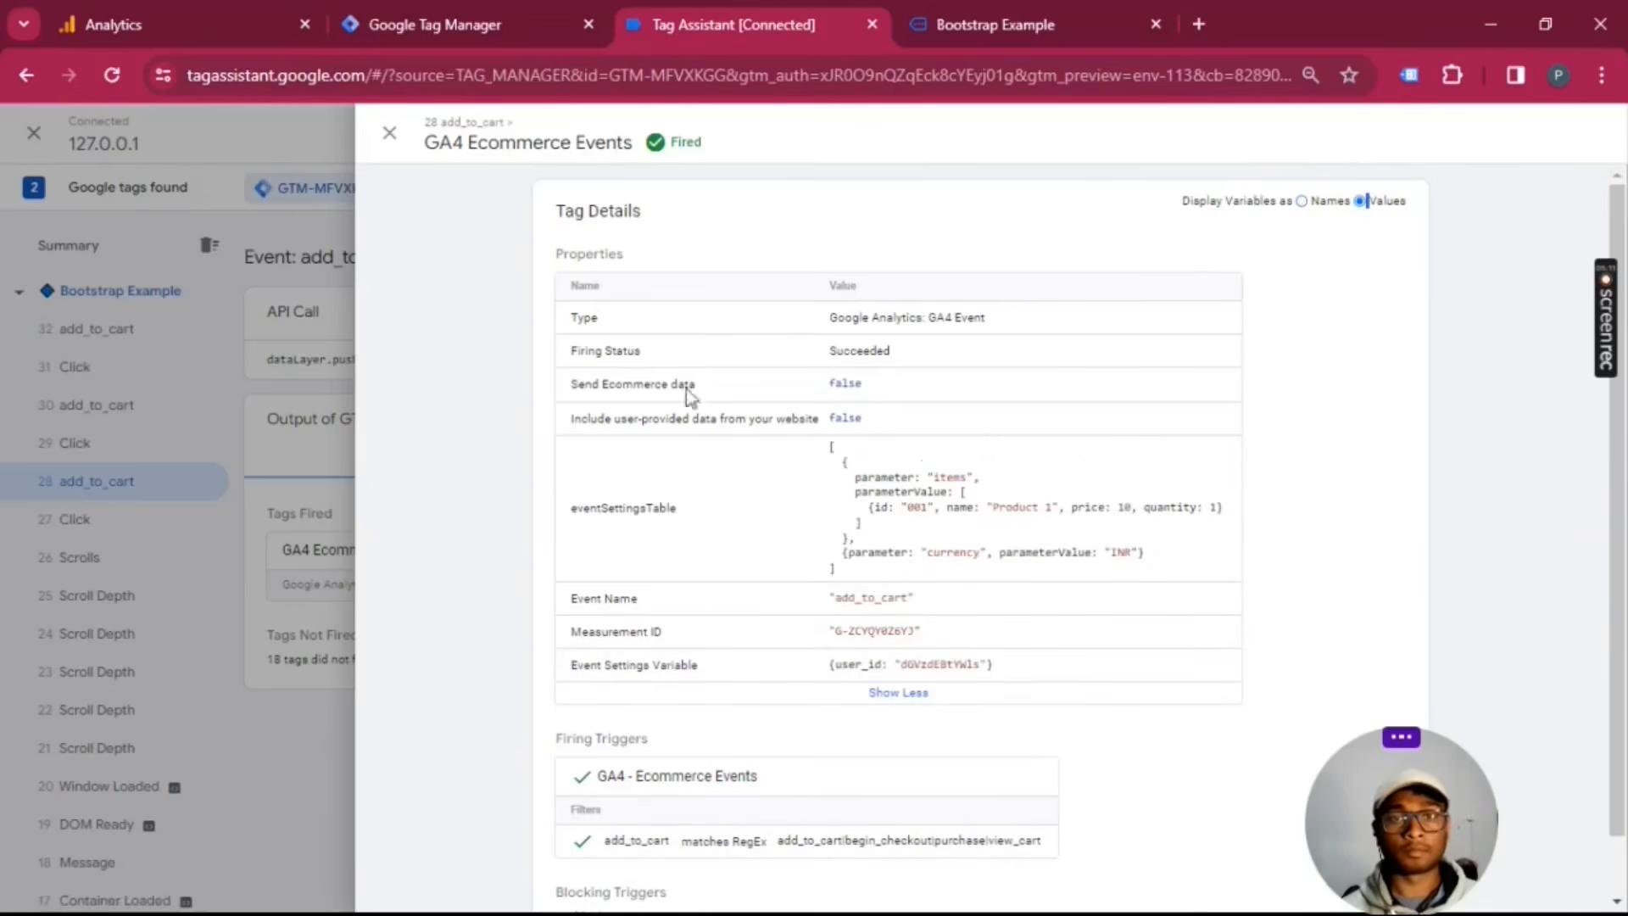
pyautogui.click(389, 132)
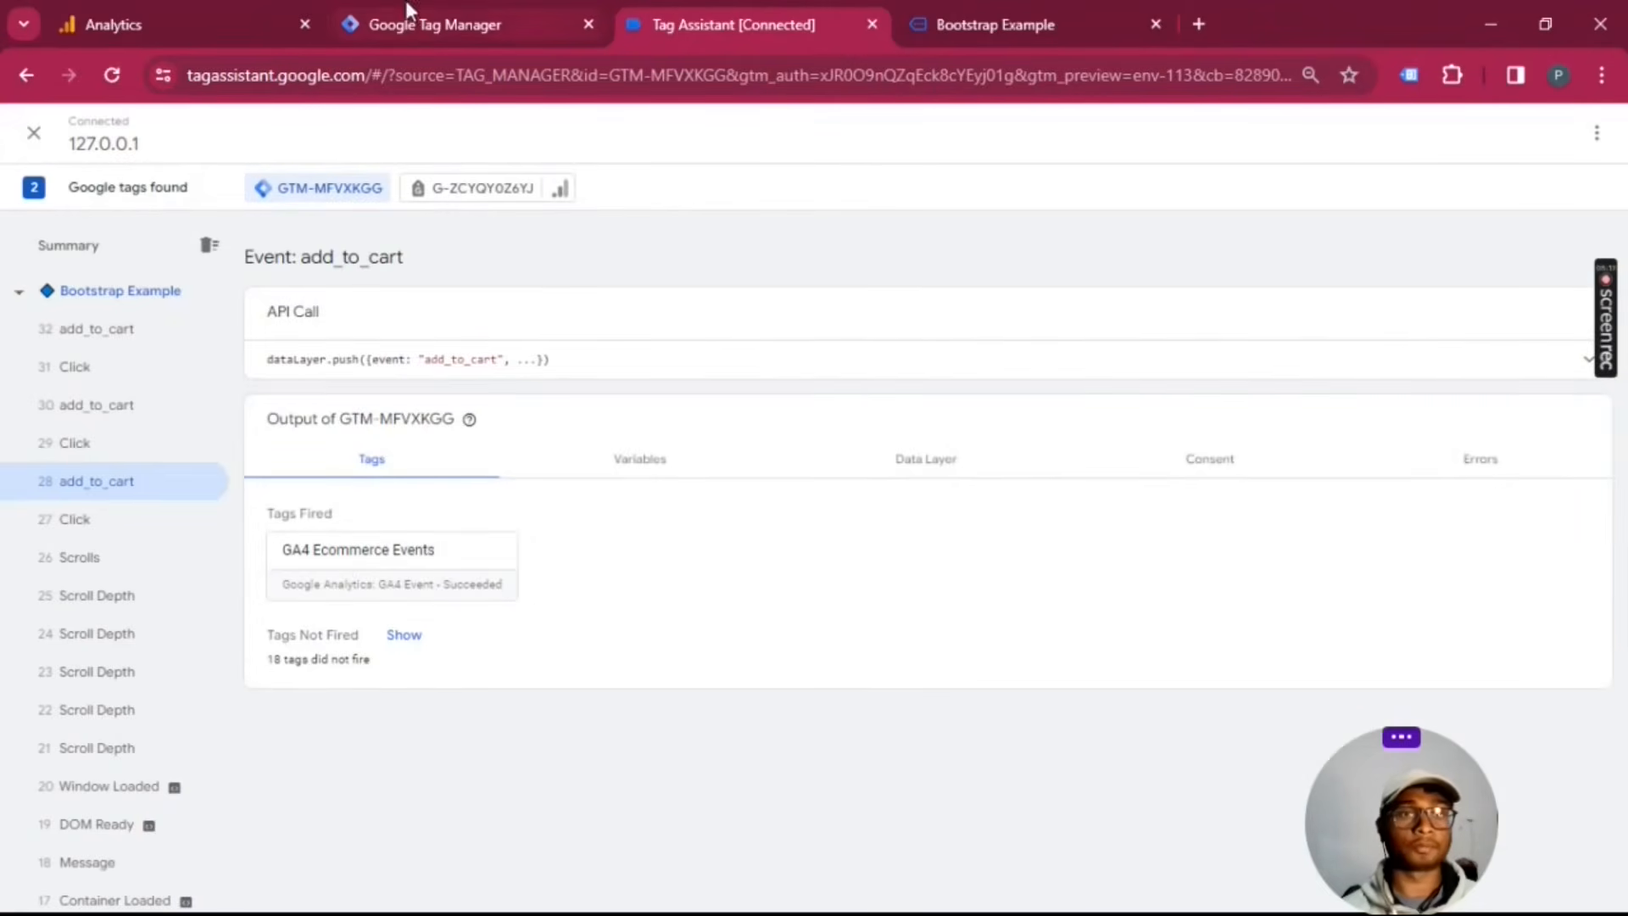
# Step: Check the debug devices in Google Analytics DebugView, and reload it by way of the Events page to recheck the list
pyautogui.click(224, 21)
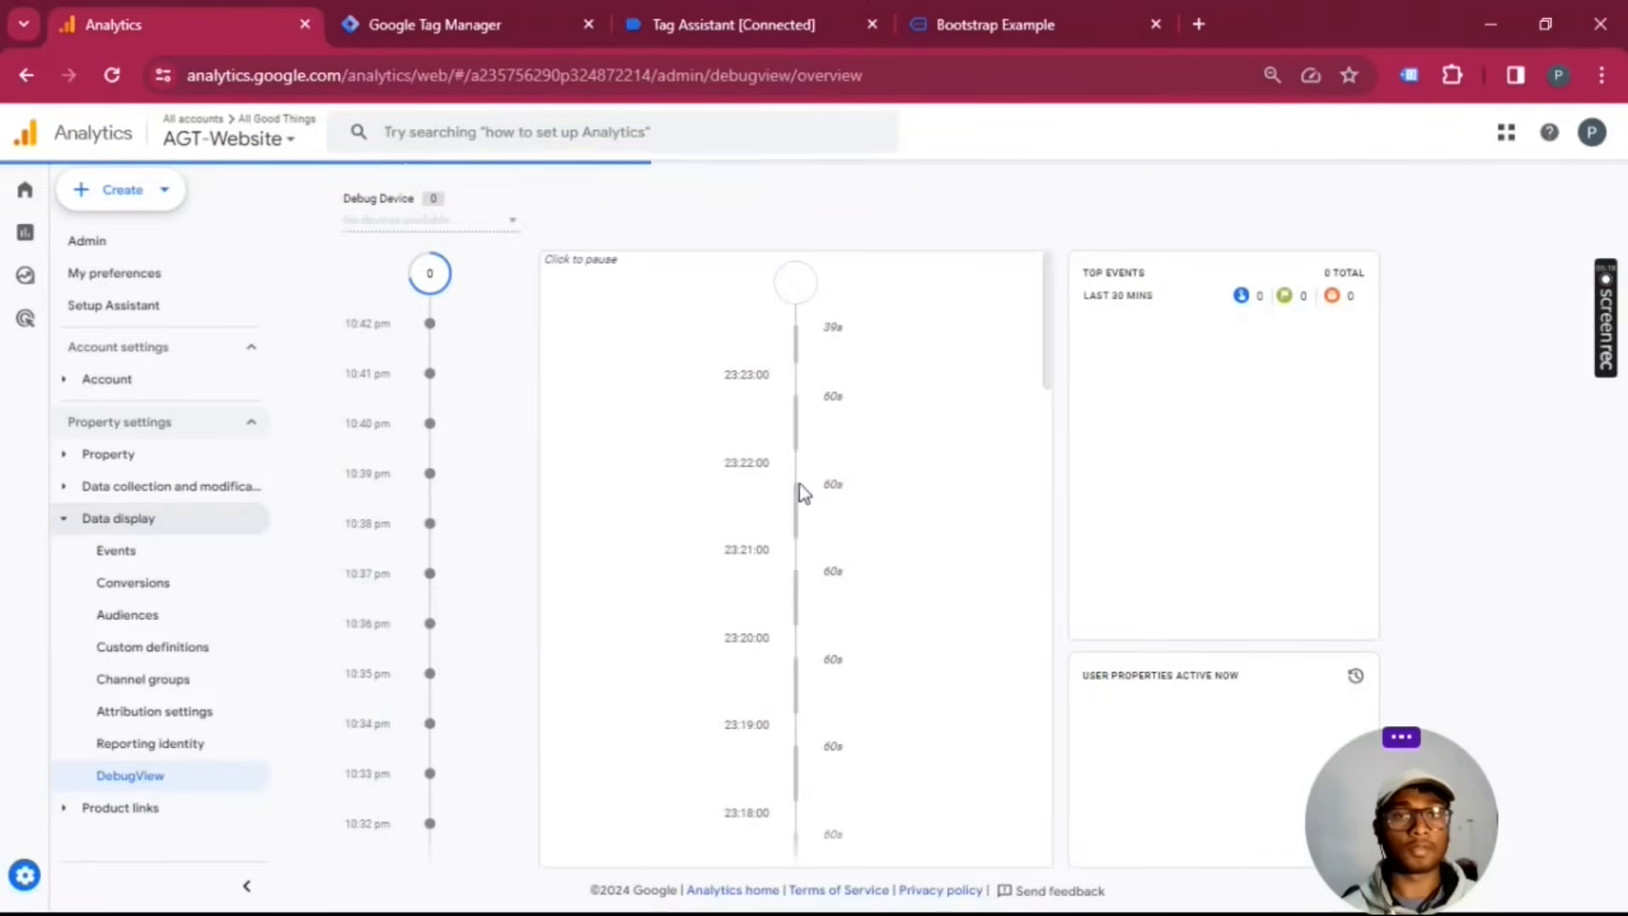
pyautogui.click(495, 225)
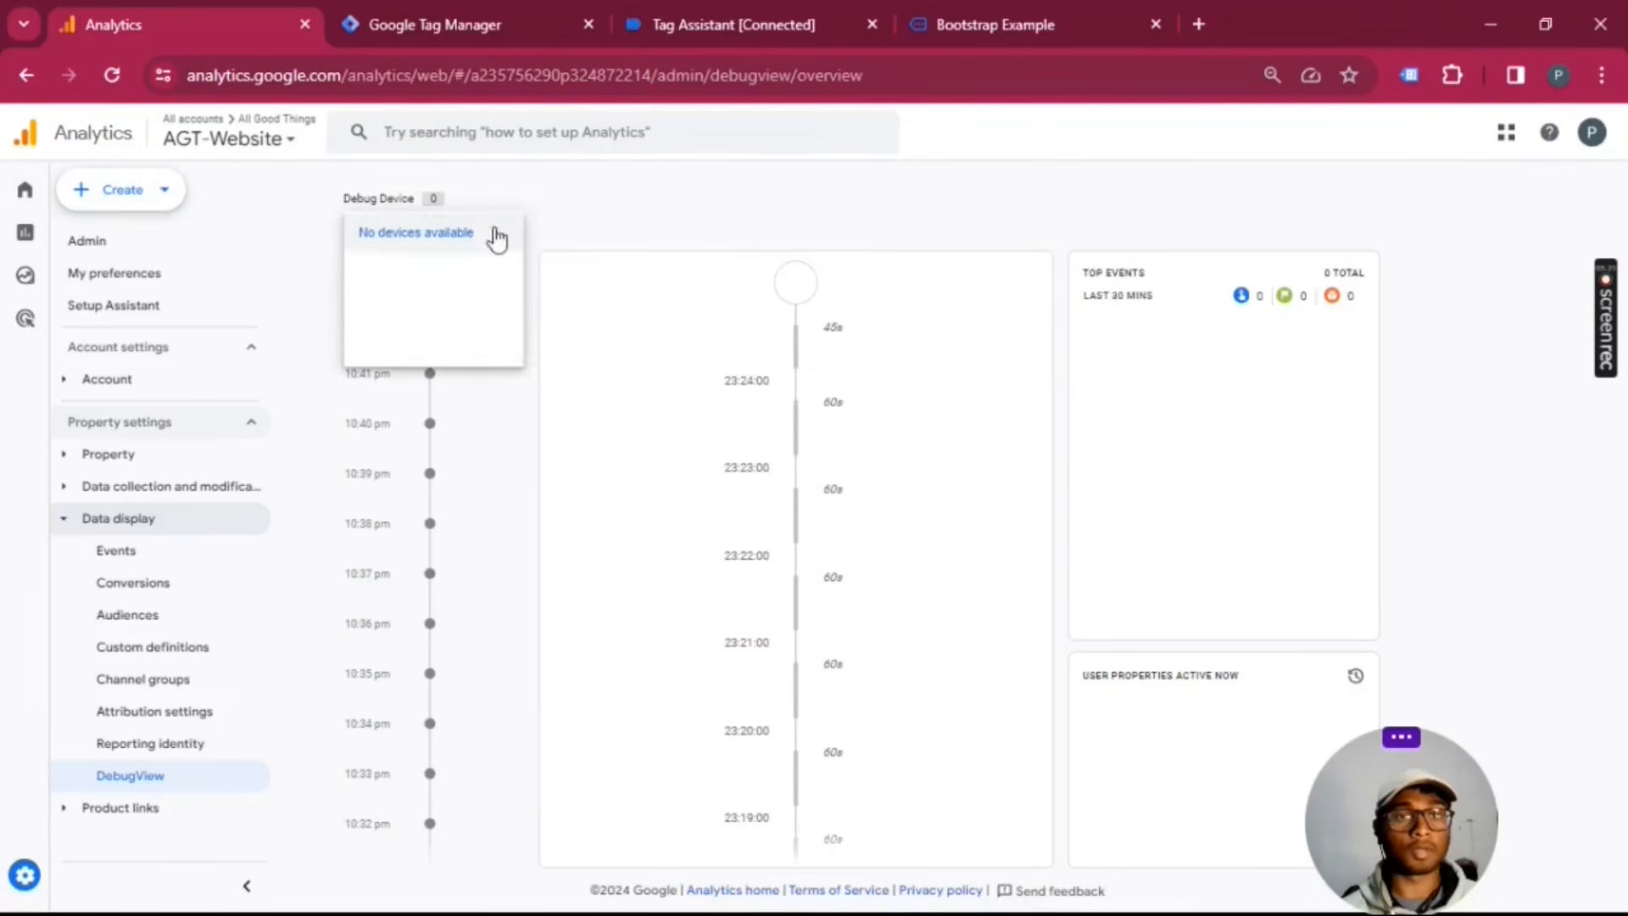
pyautogui.click(131, 551)
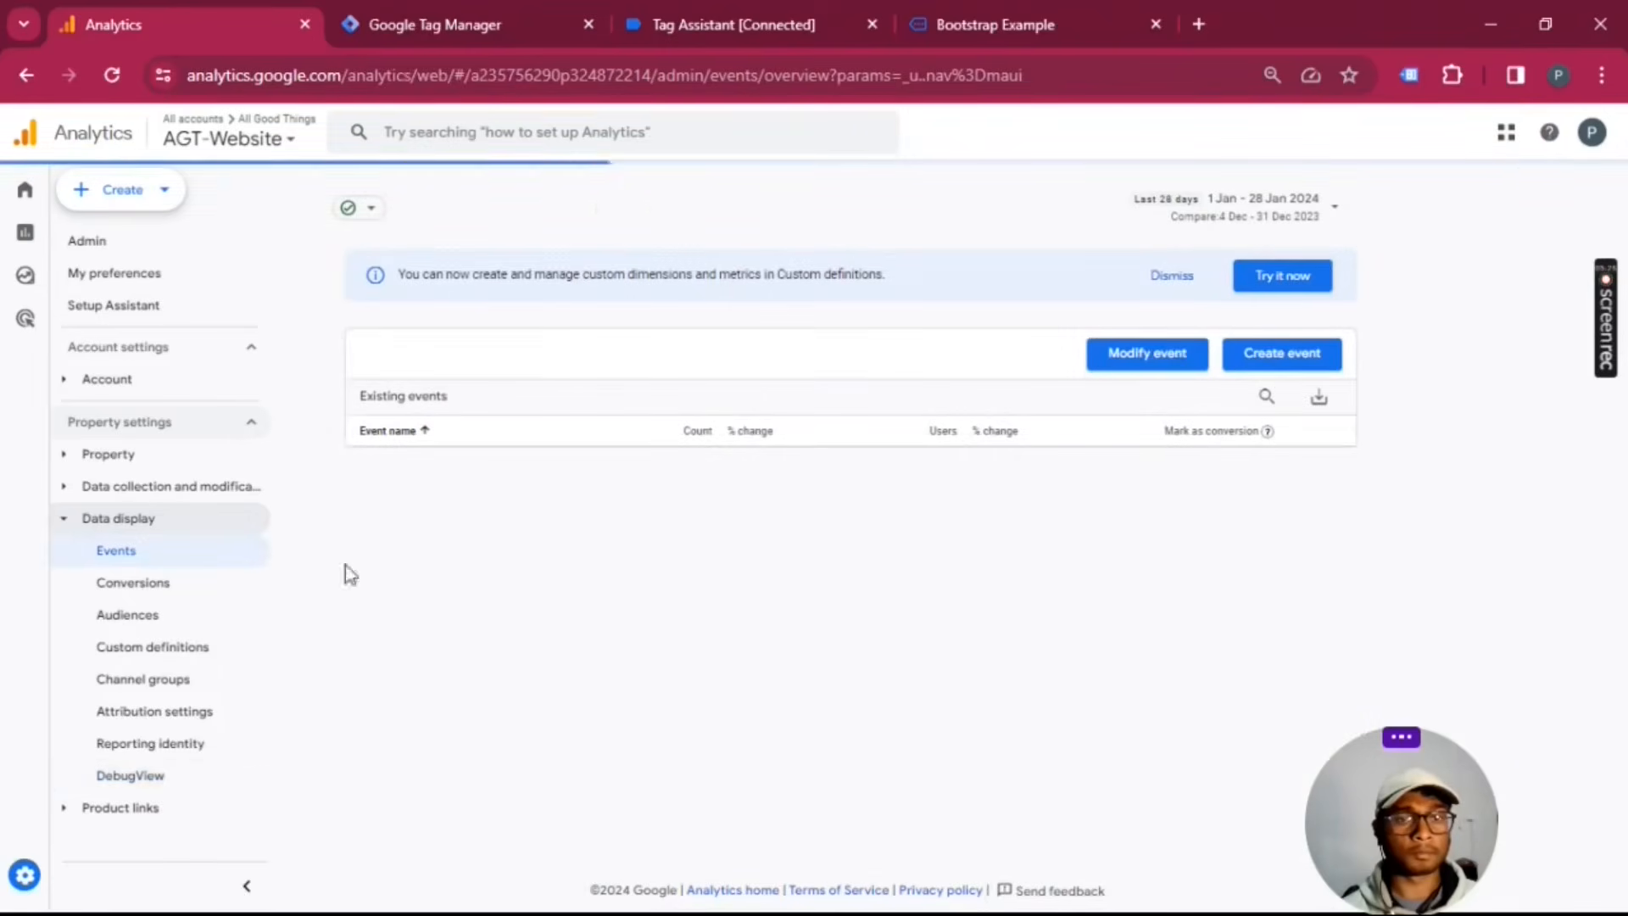
pyautogui.click(140, 772)
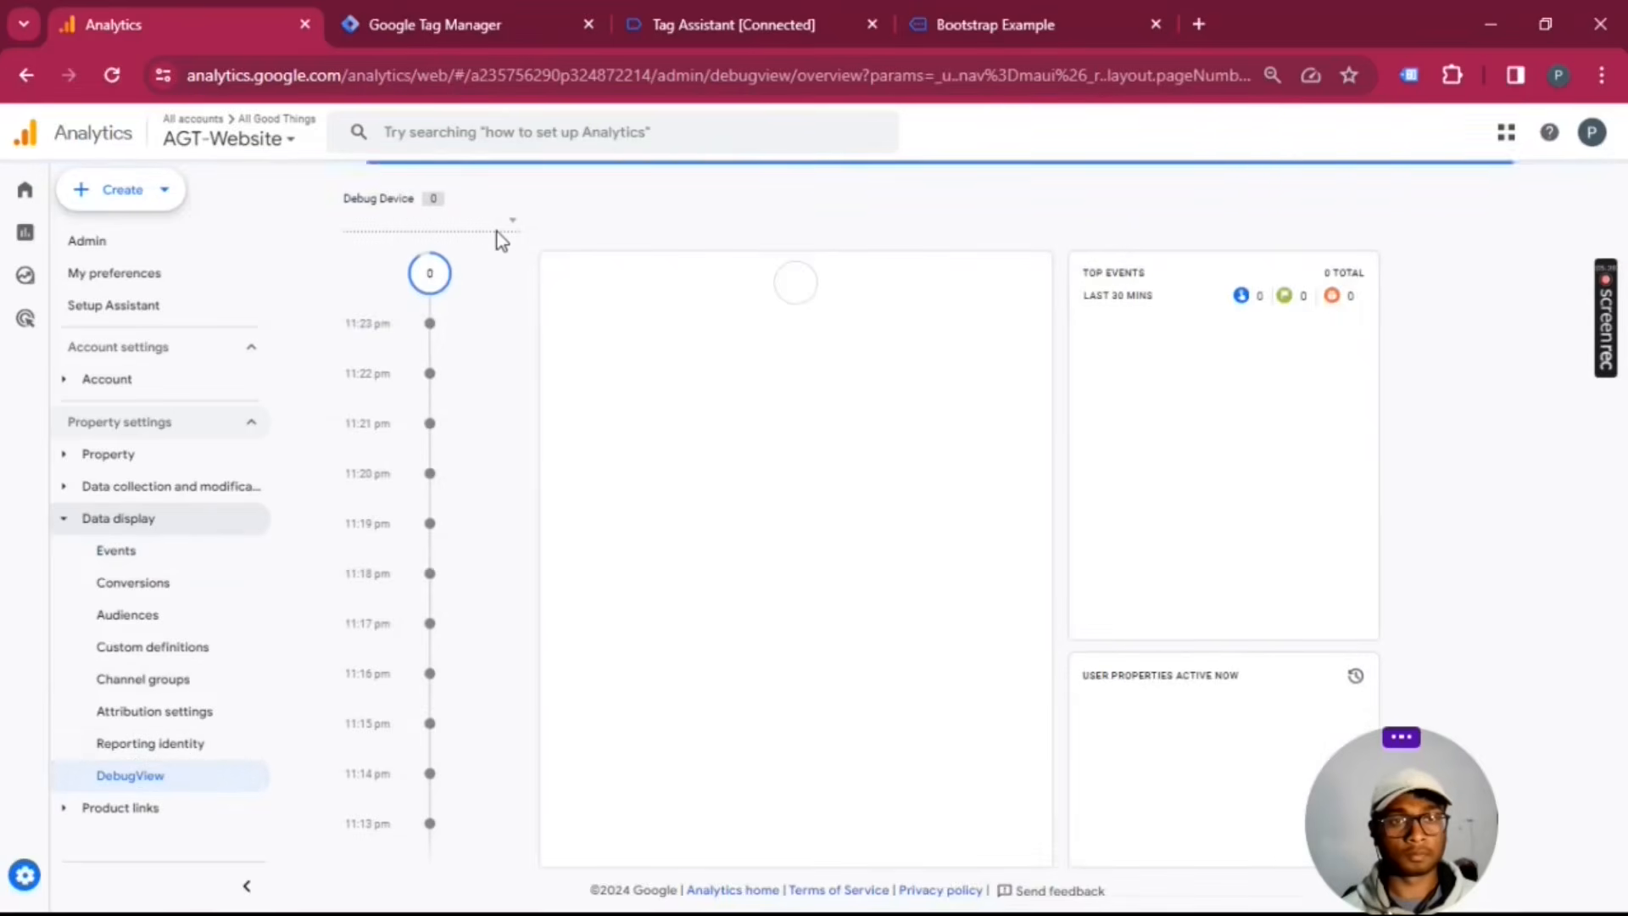
pyautogui.click(501, 222)
pyautogui.click(475, 231)
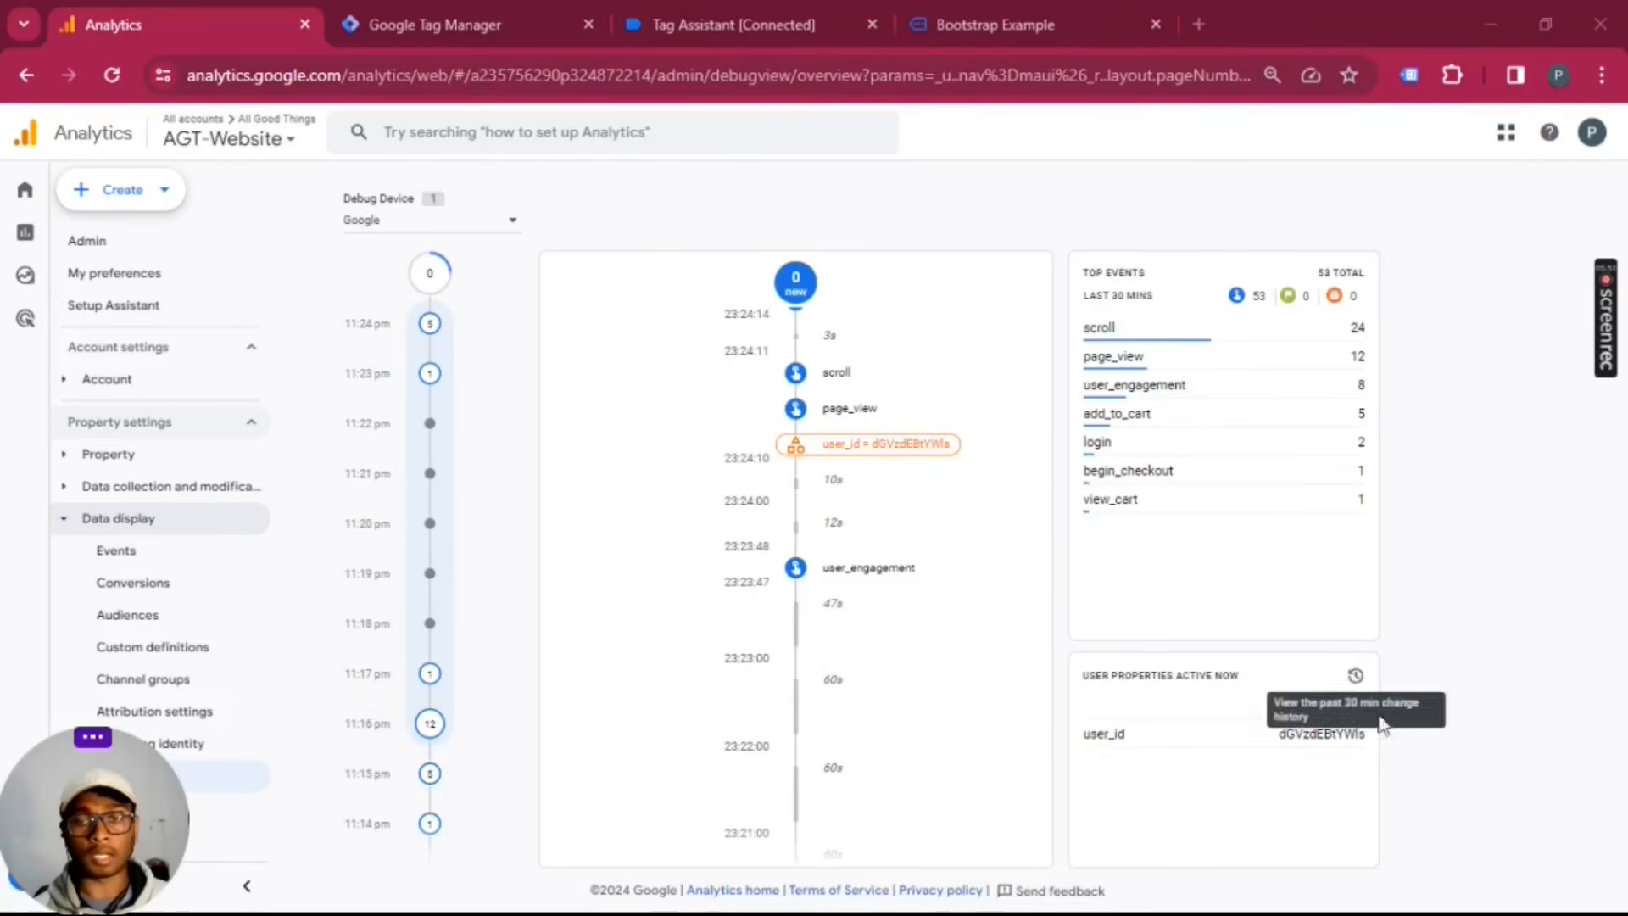
# Step: Inspect the middle add_to_cart event's parameters, items and user_id user property in DebugView, and close its details
pyautogui.moveTo(1273, 736); pyautogui.dragTo(1279, 706)
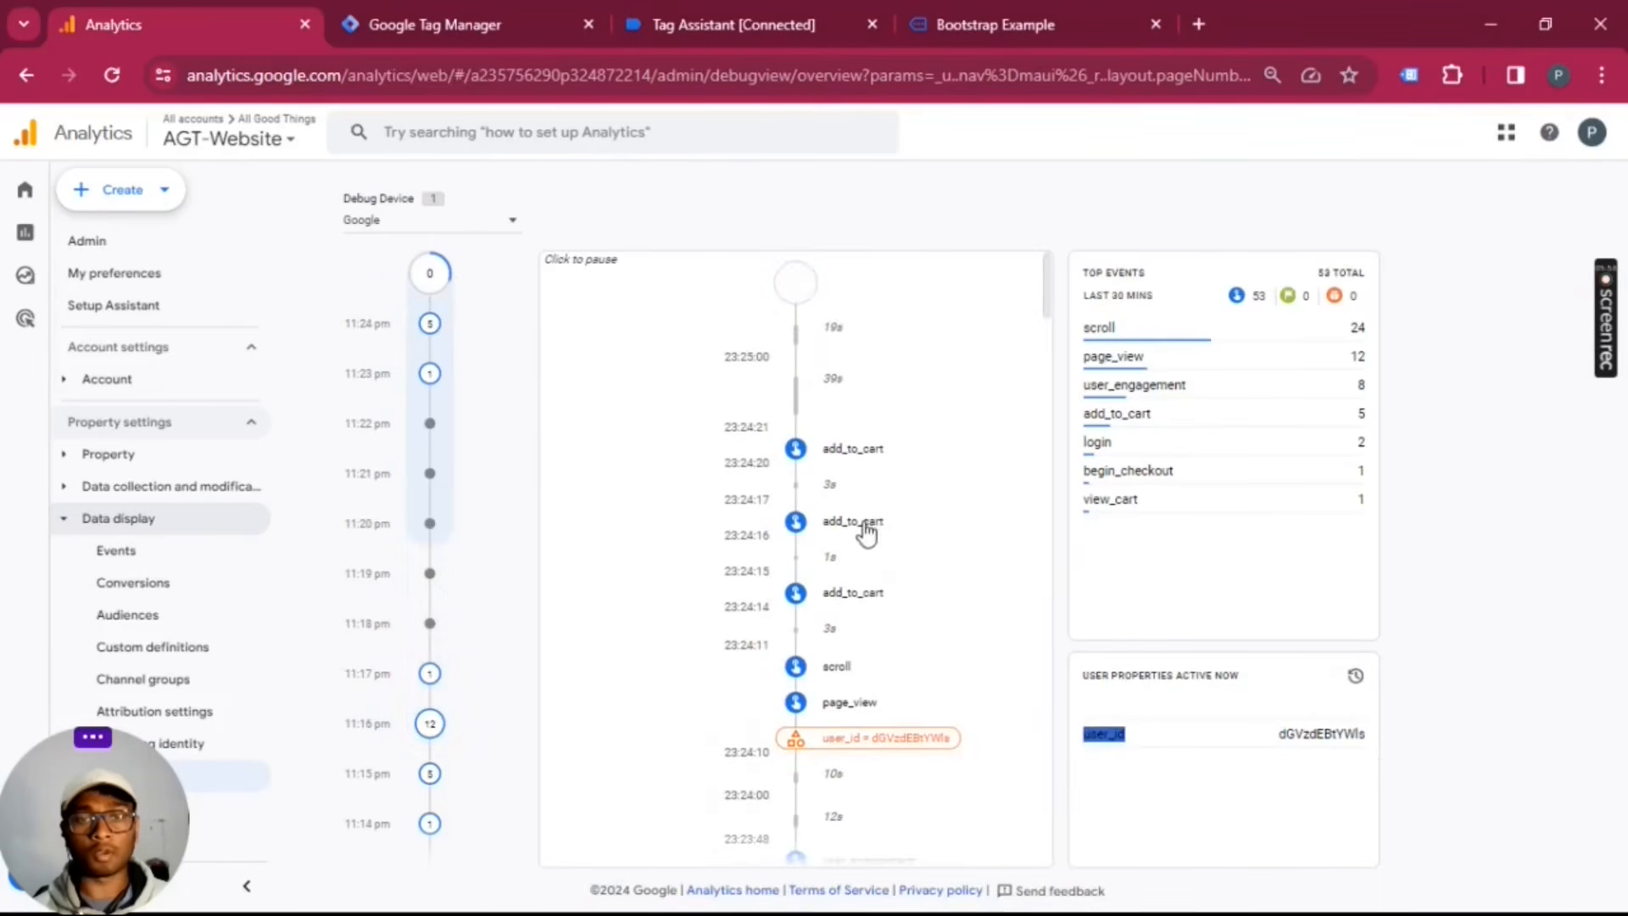
pyautogui.click(863, 522)
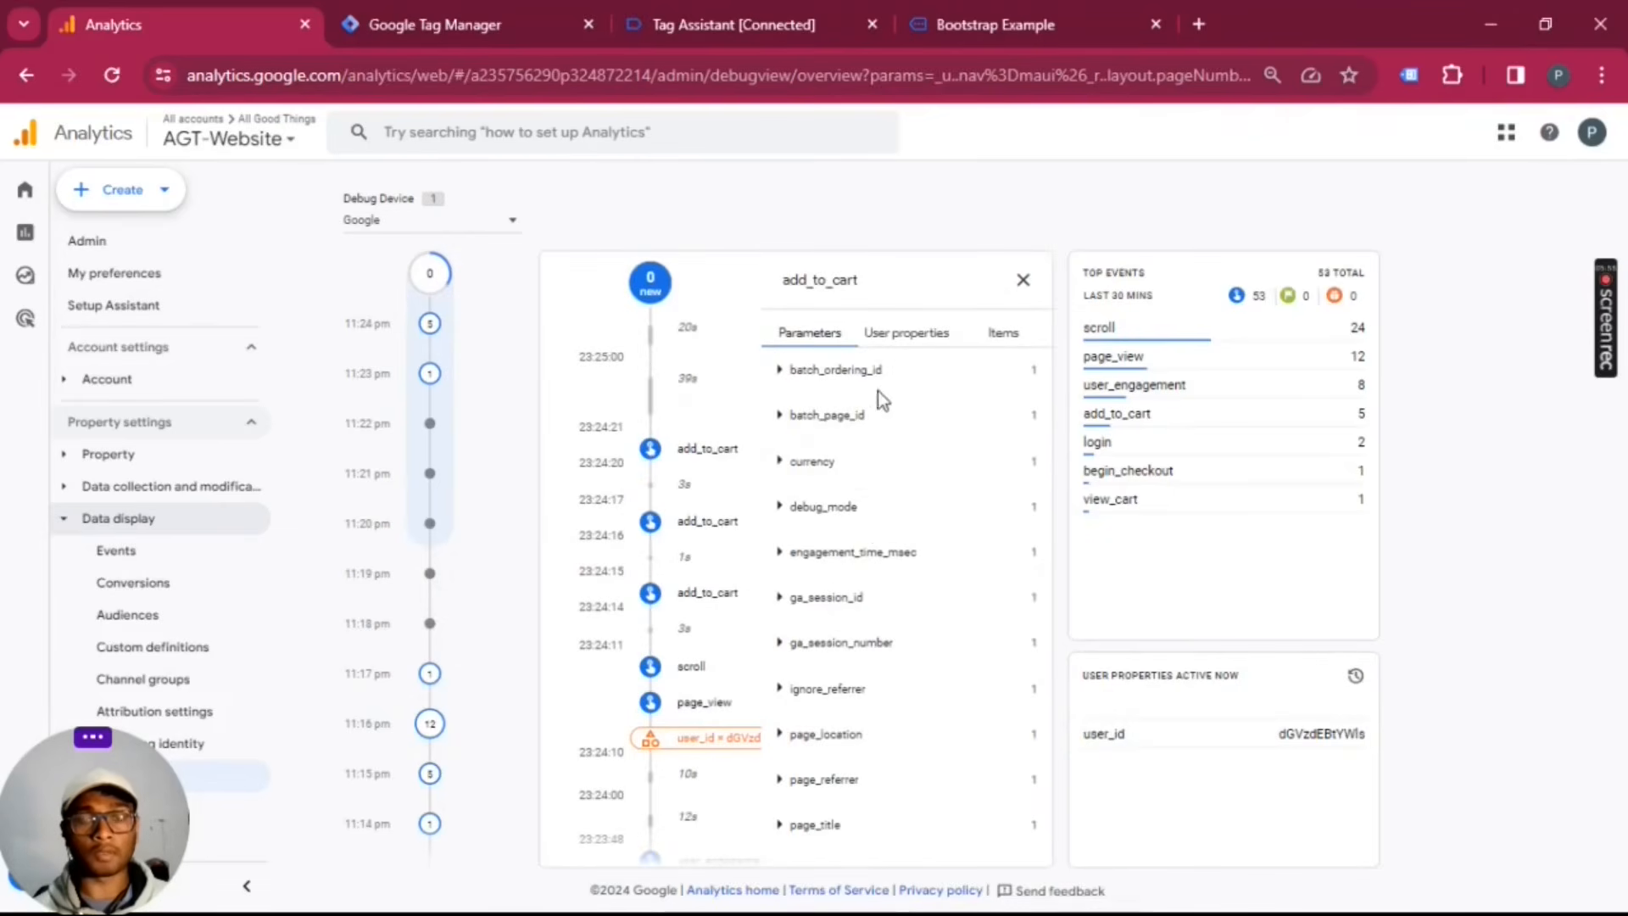
pyautogui.click(922, 339)
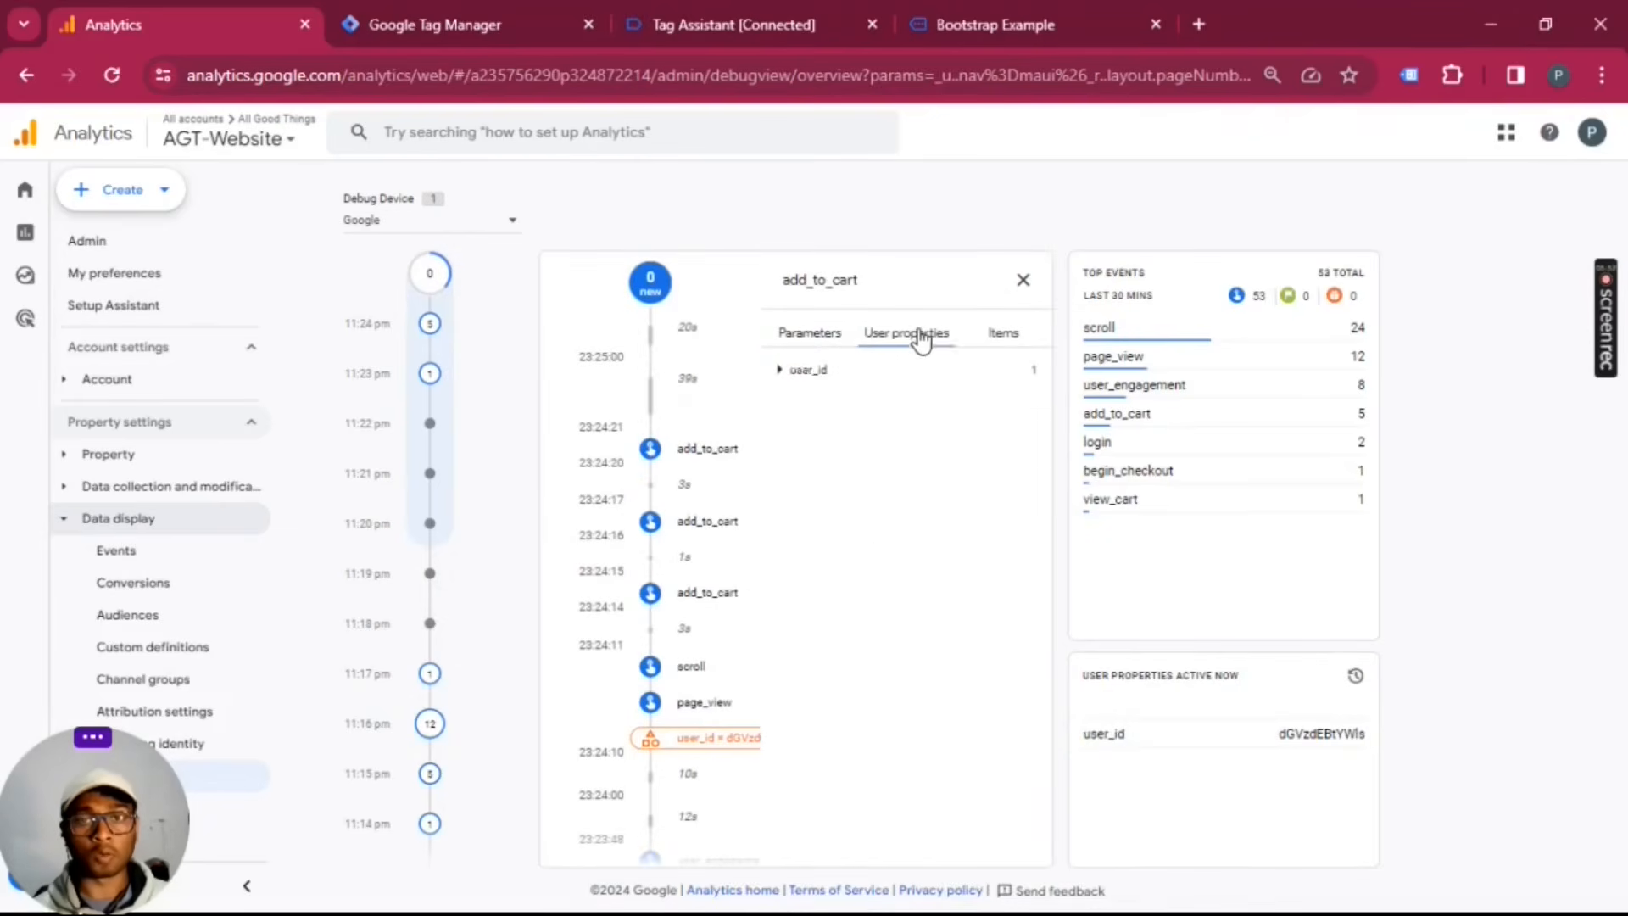
pyautogui.click(813, 370)
pyautogui.moveTo(791, 405); pyautogui.dragTo(863, 412)
pyautogui.click(1008, 338)
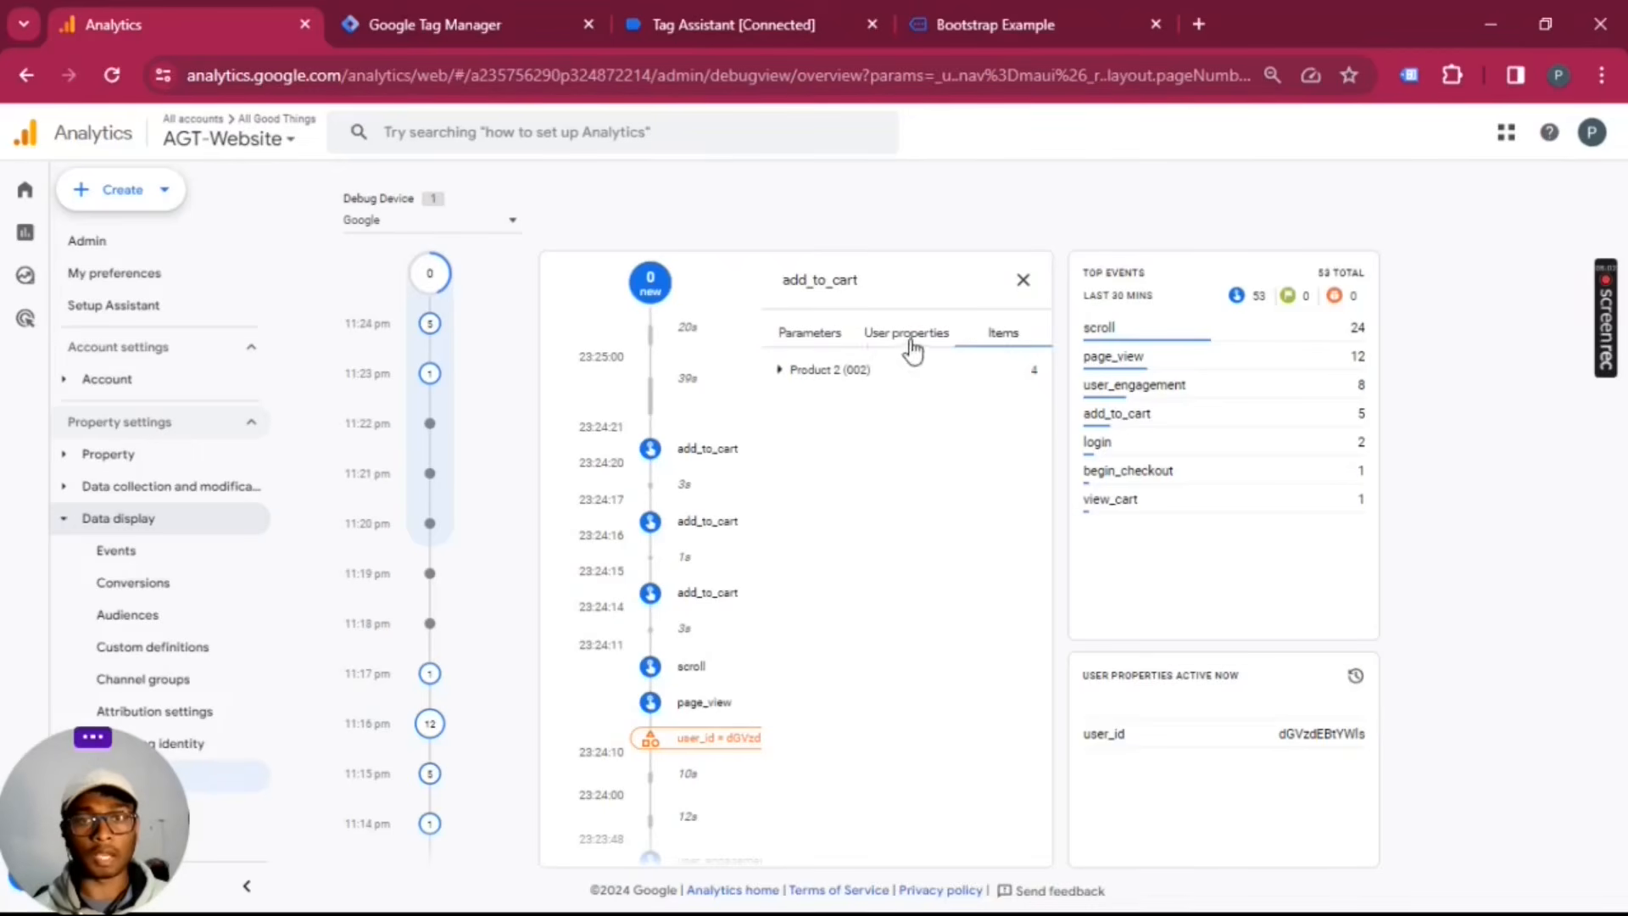
pyautogui.click(787, 335)
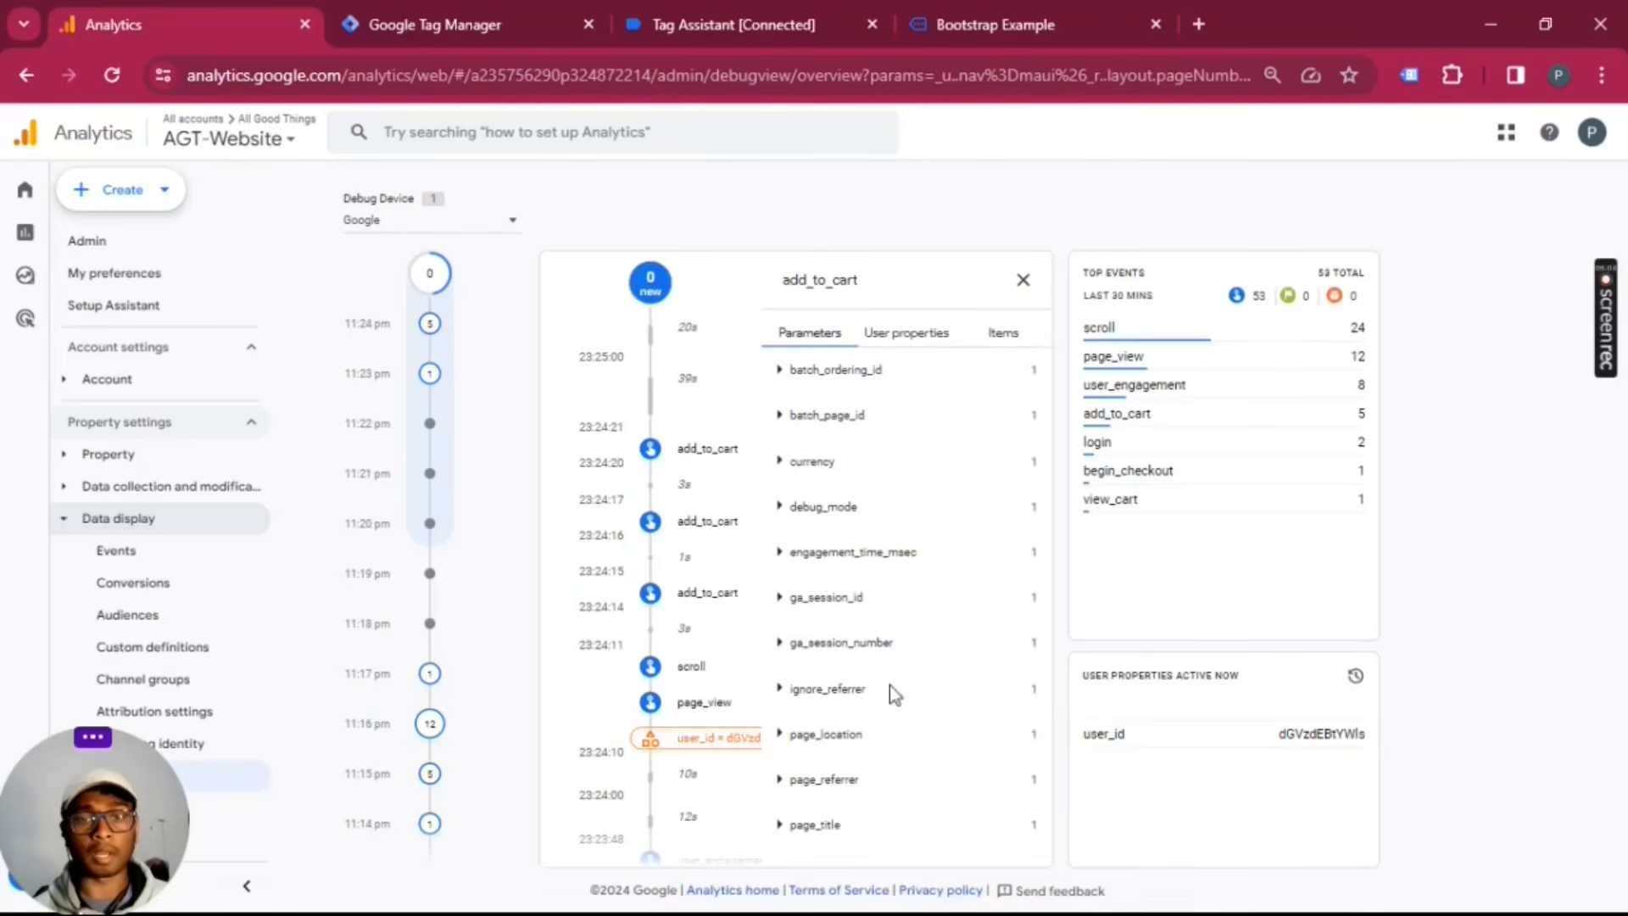
pyautogui.click(918, 339)
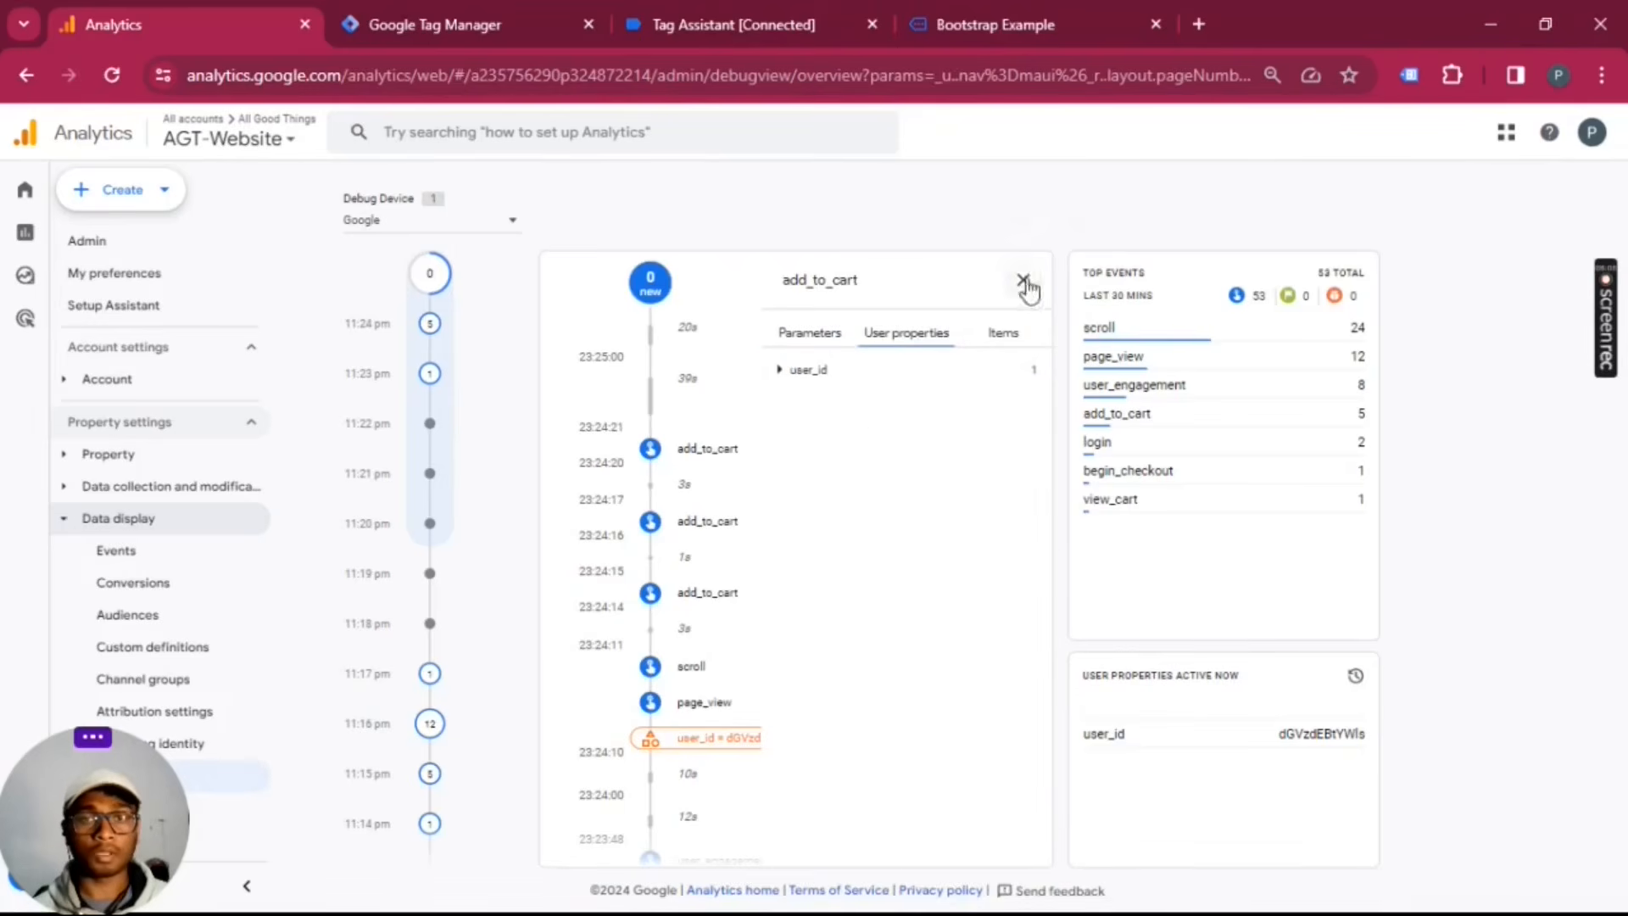
pyautogui.click(1023, 279)
# Step: Switch to Google Tag Manager, review the GA4 Ecommerce Events tag's event settings variable and parameters, and close the tag
pyautogui.click(629, 15)
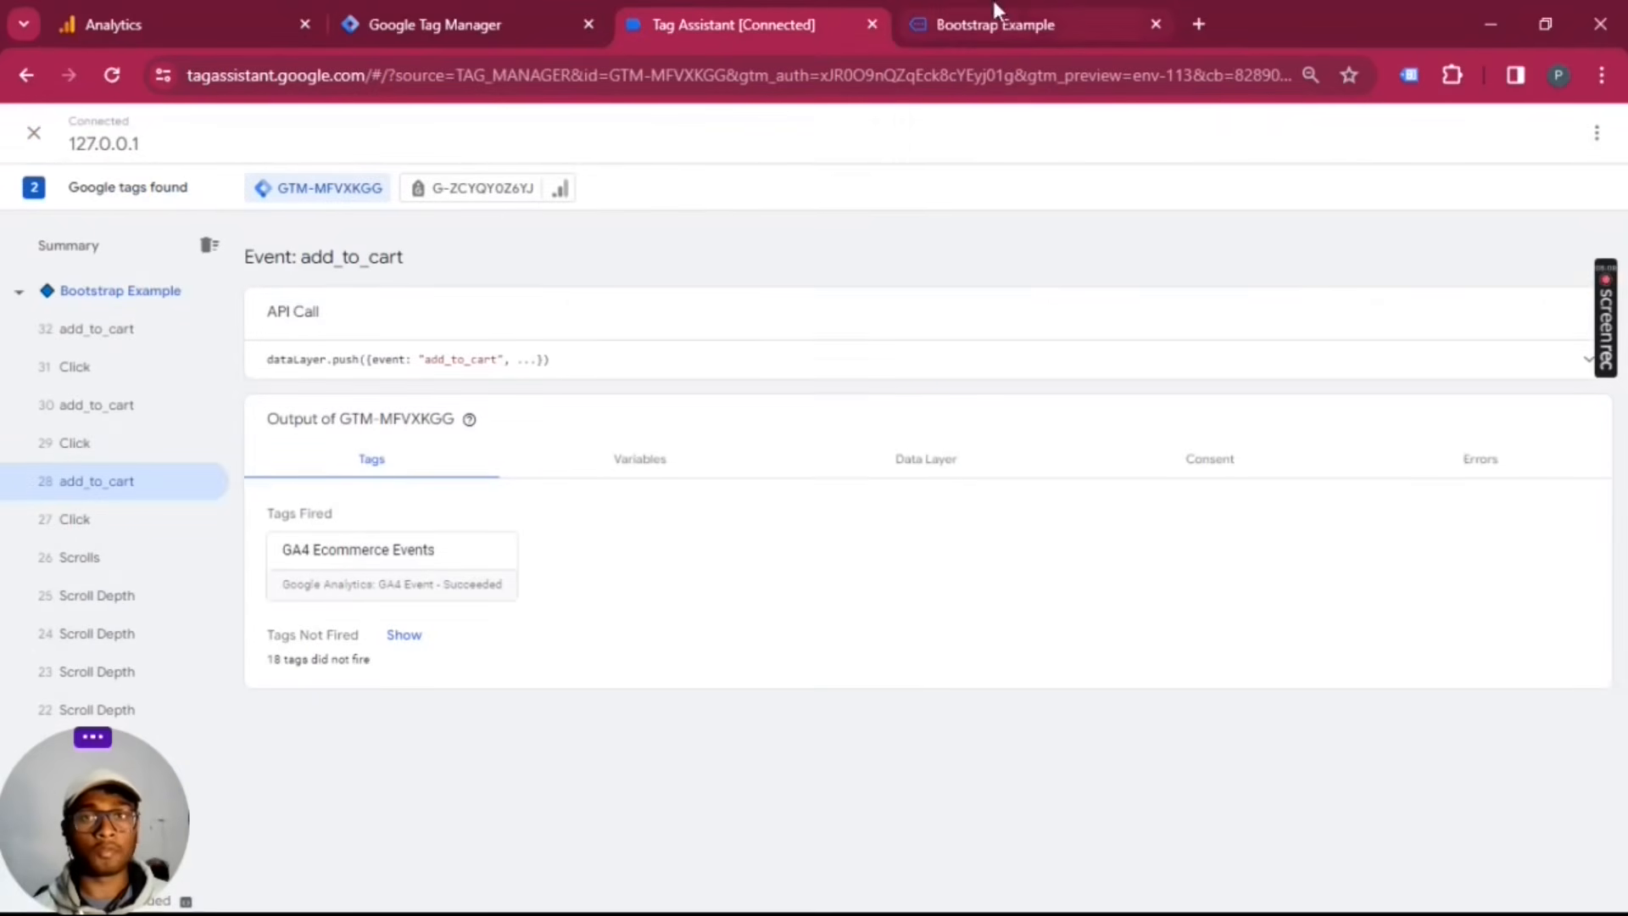
pyautogui.click(201, 12)
pyautogui.click(534, 20)
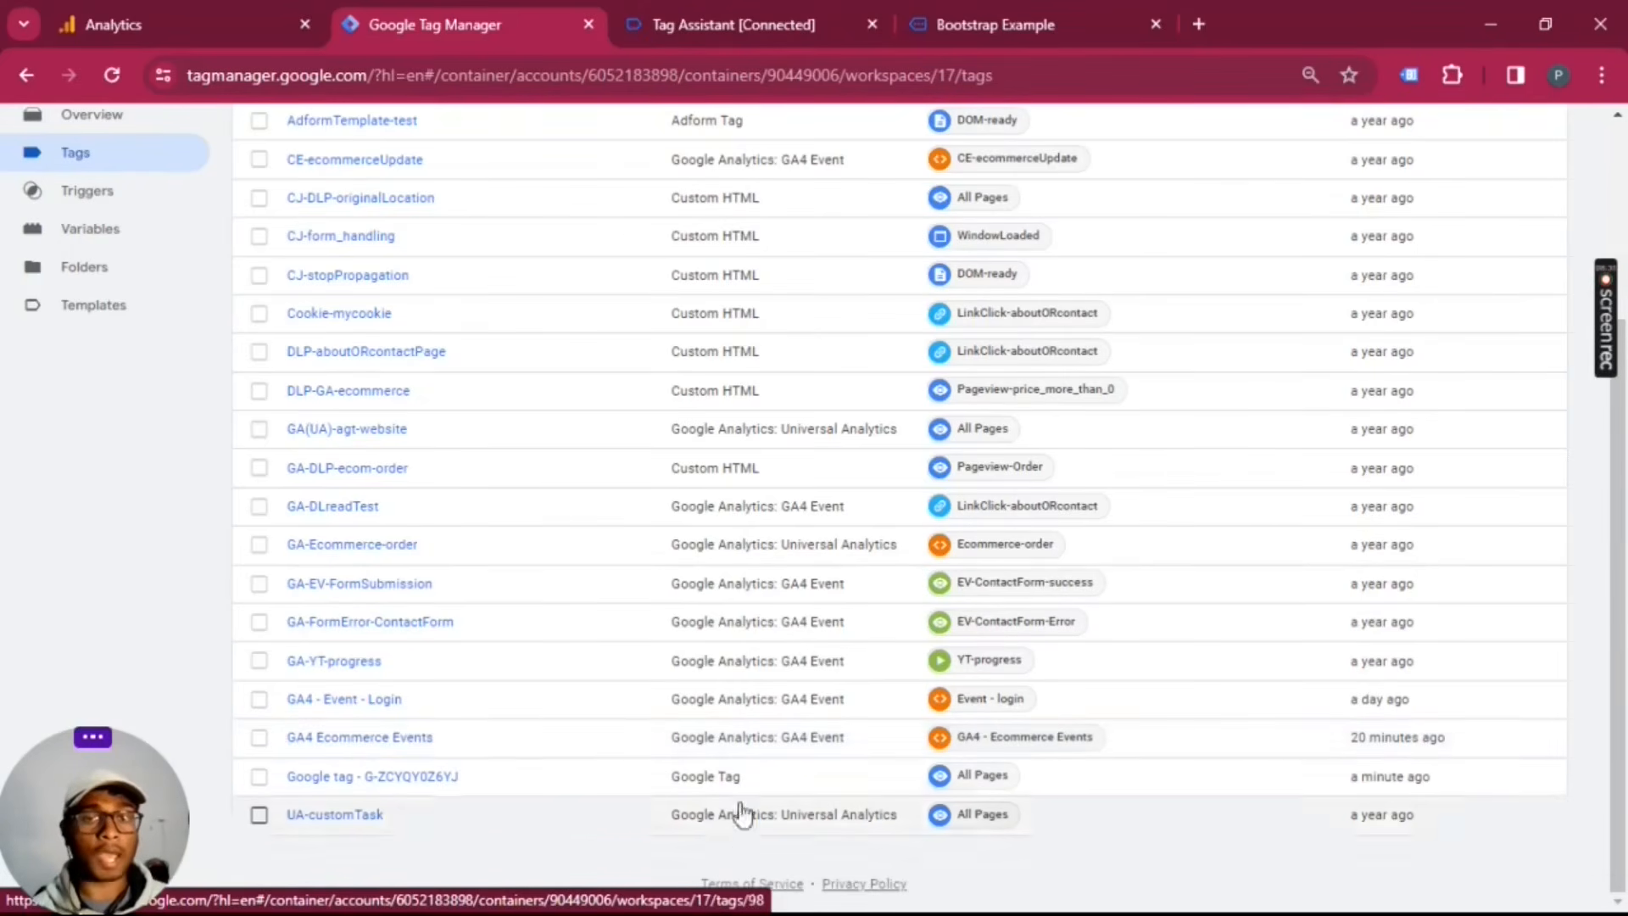
pyautogui.click(362, 755)
pyautogui.click(354, 746)
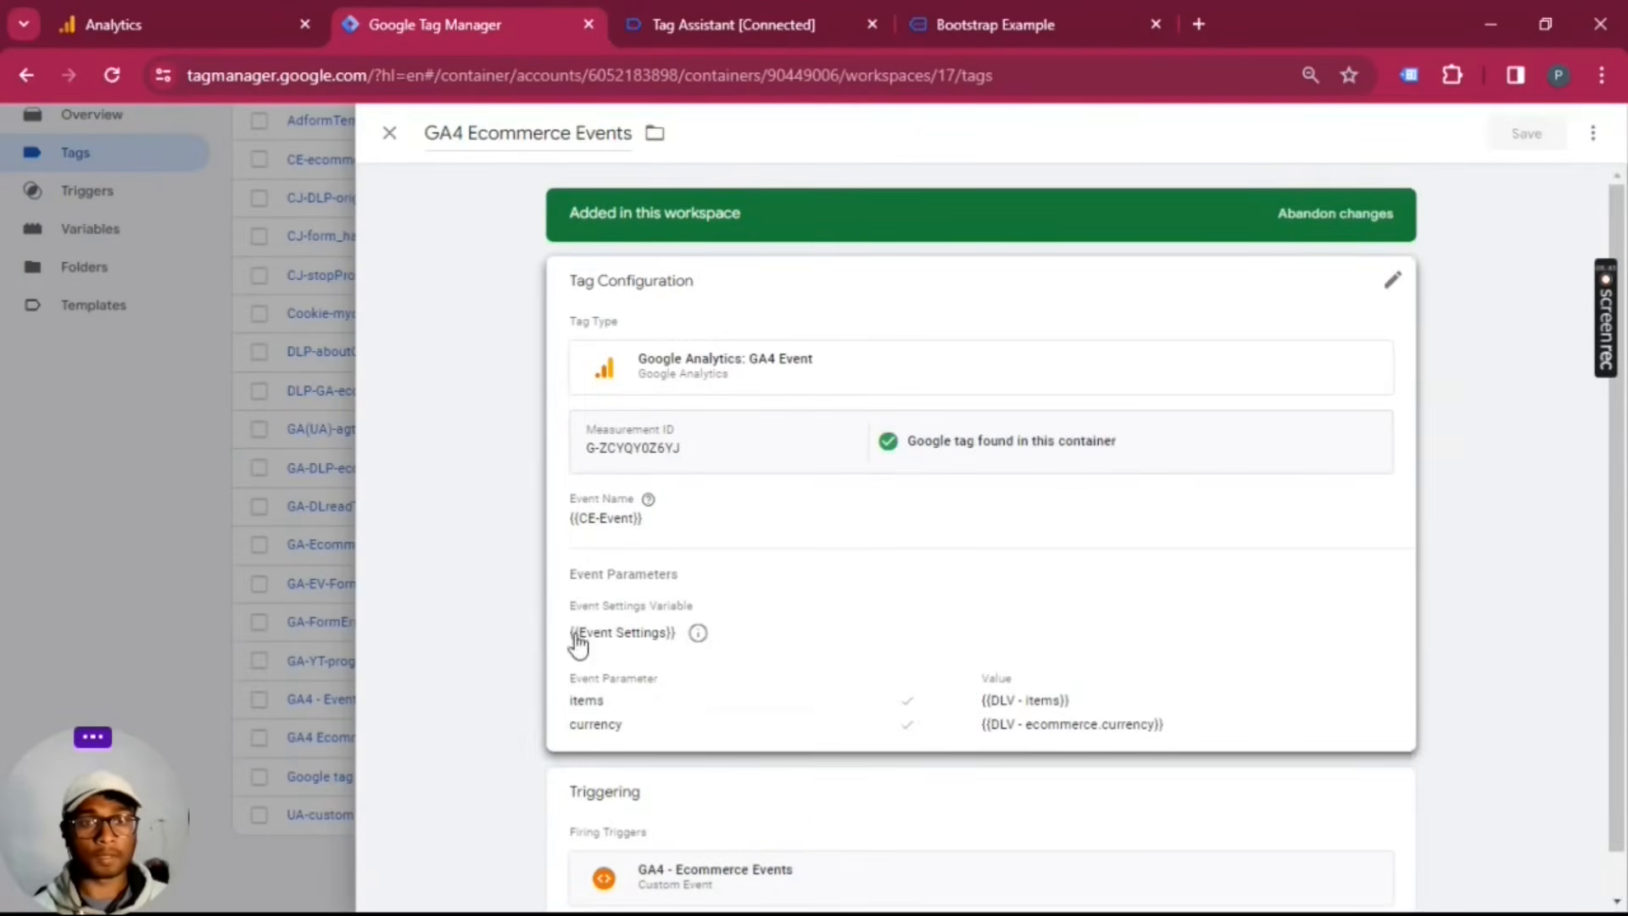
pyautogui.click(390, 133)
# Step: In the online store's cart, remove the first Product 1 entry, check out and place the order
pyautogui.click(757, 12)
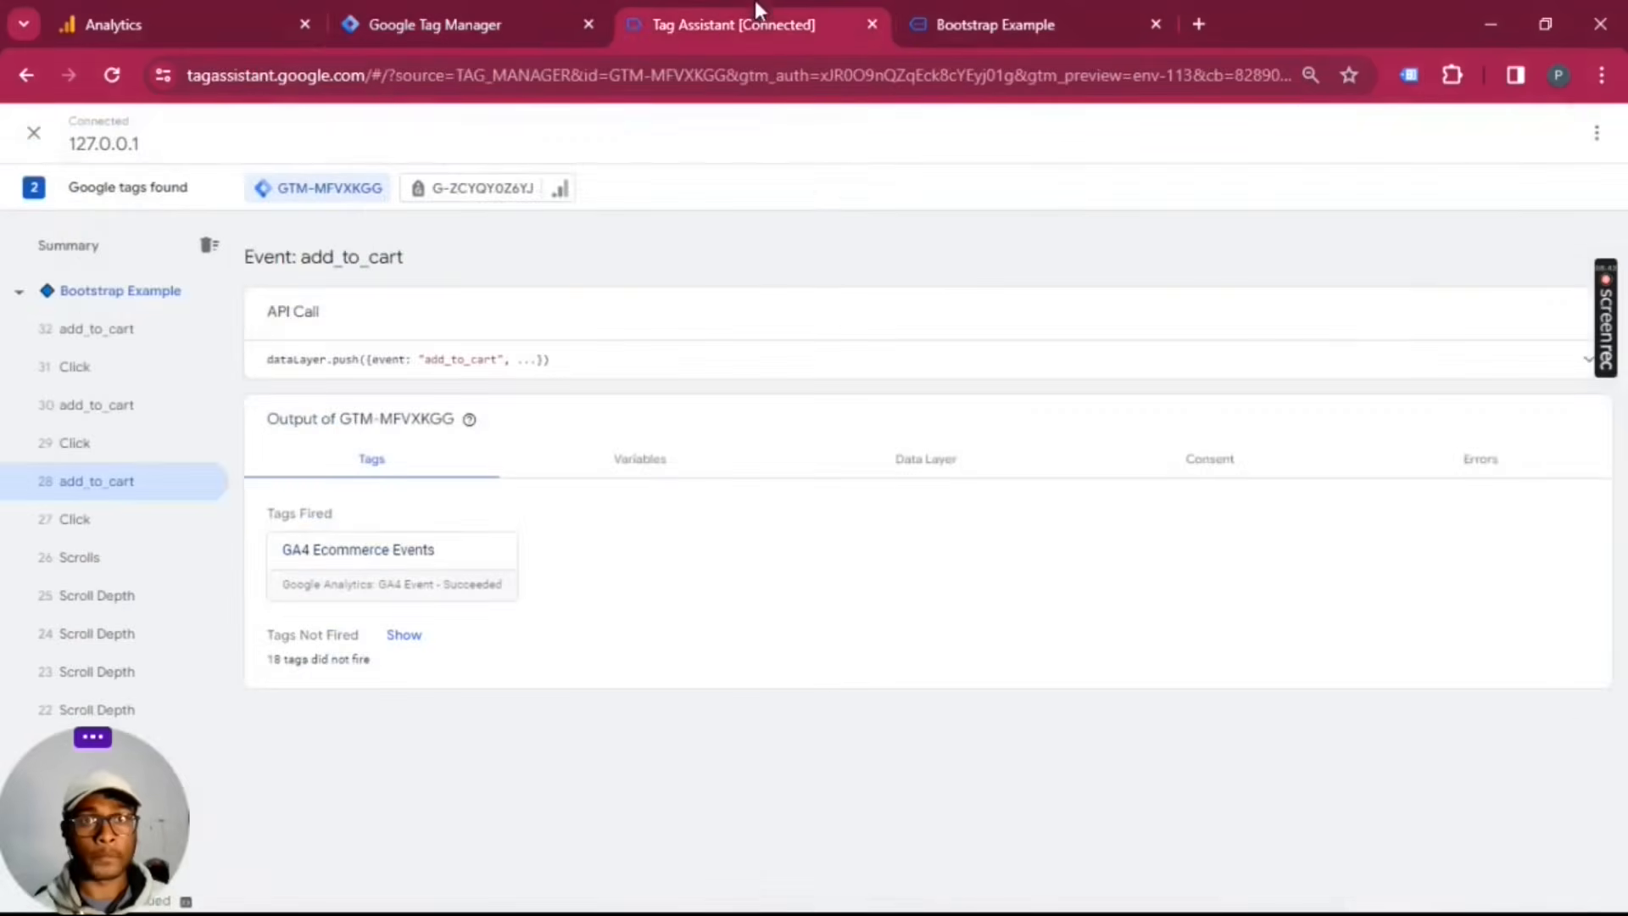
pyautogui.click(929, 27)
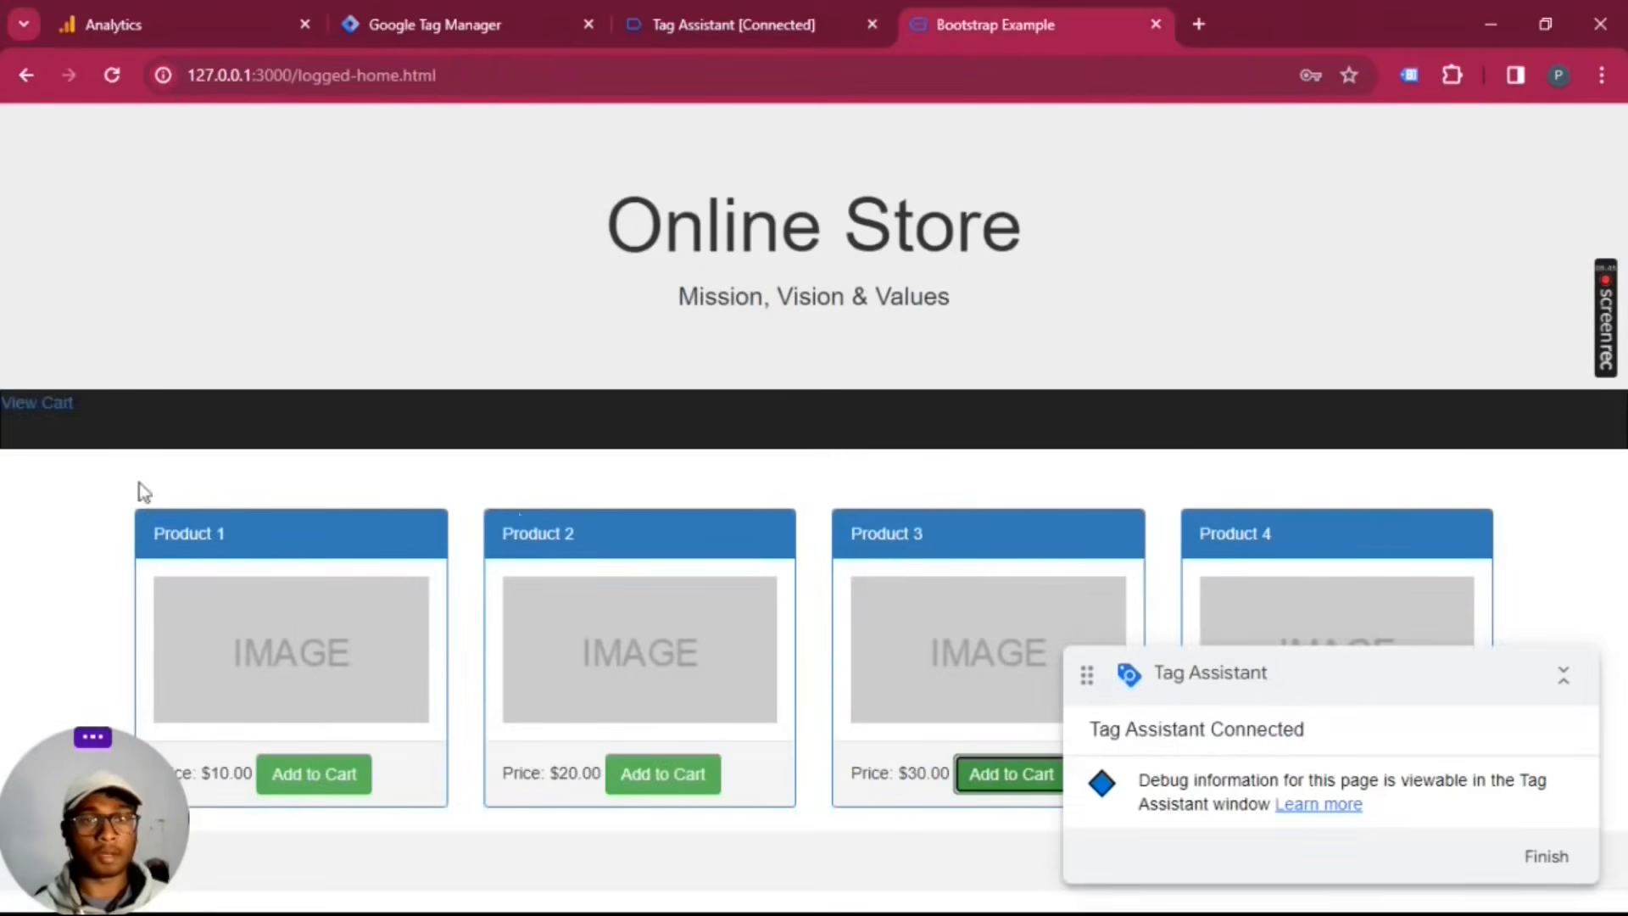
pyautogui.click(60, 404)
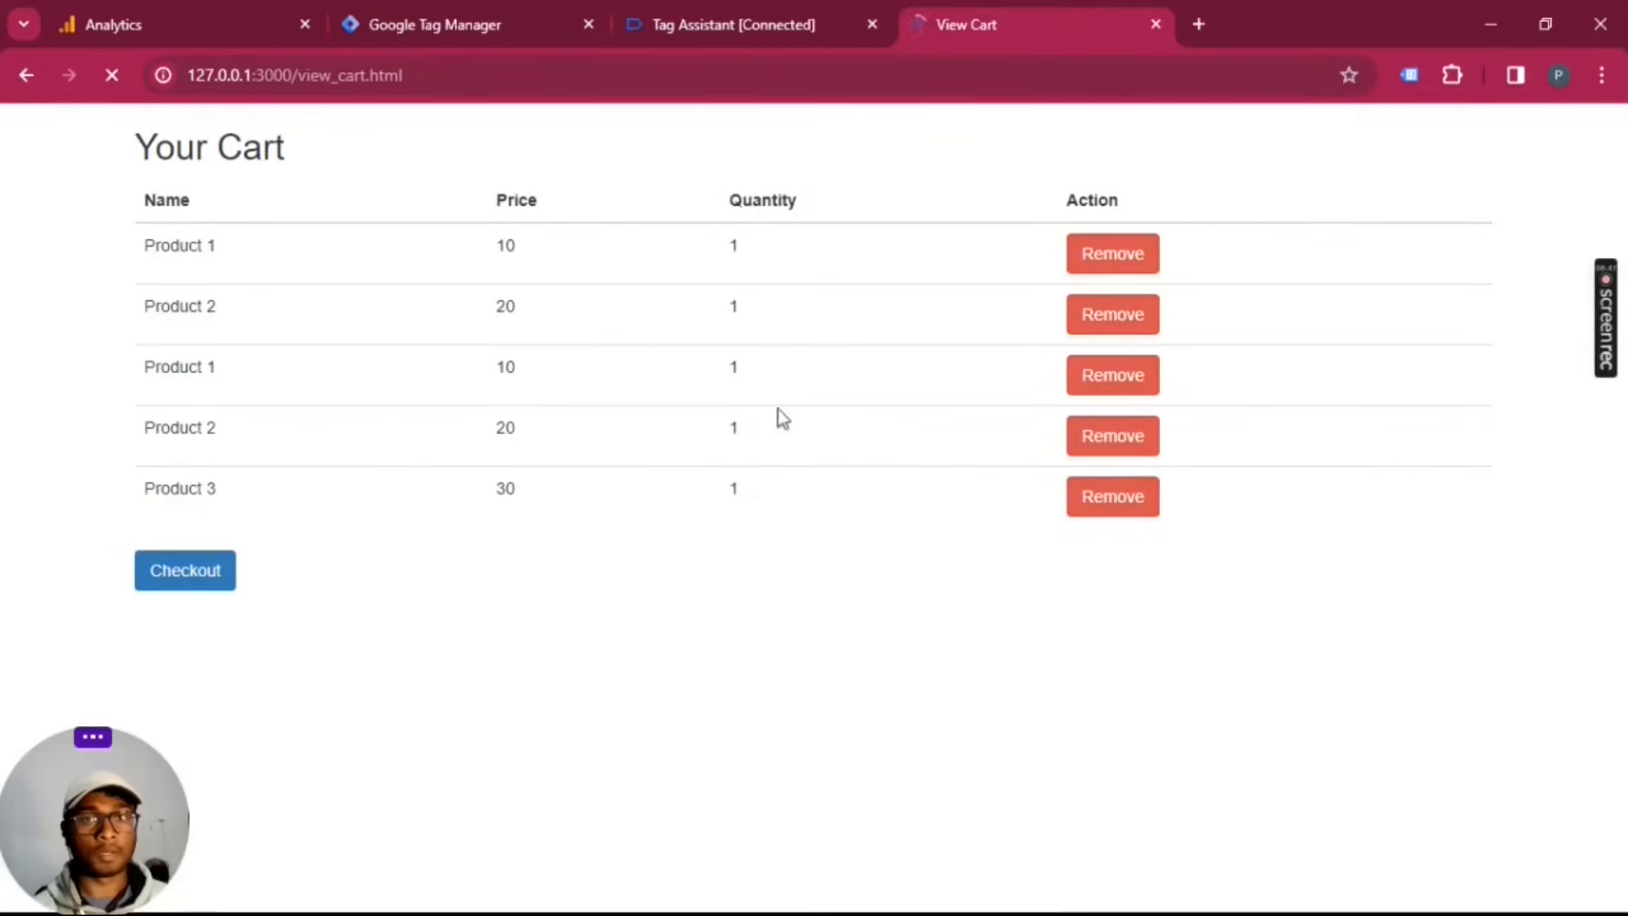
pyautogui.click(1129, 258)
pyautogui.click(212, 510)
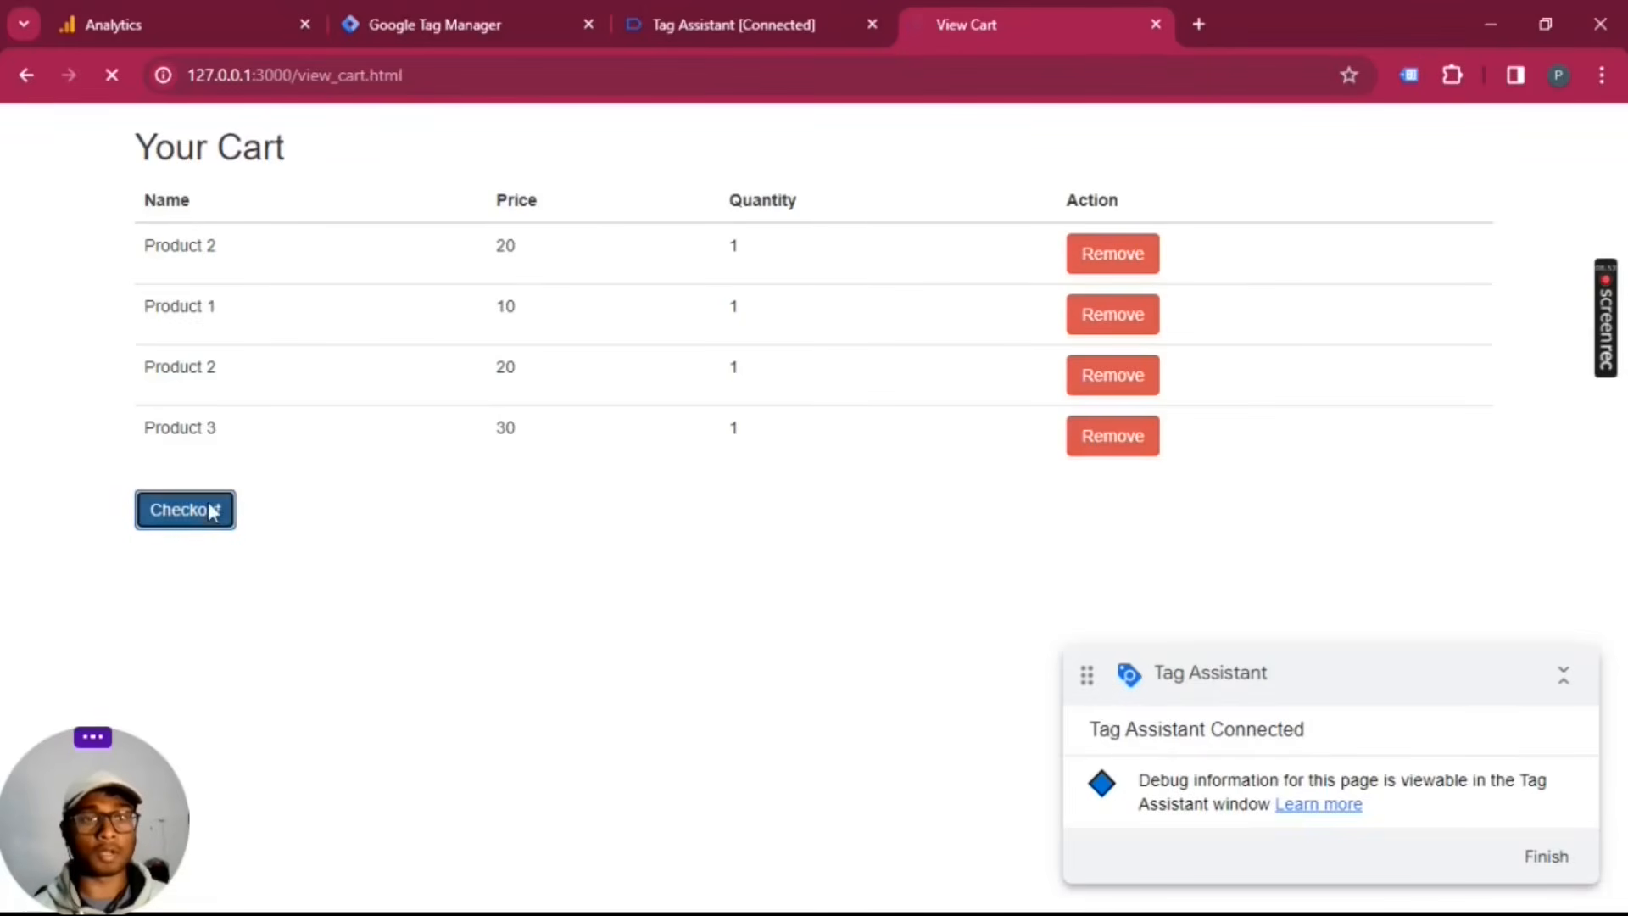
pyautogui.click(197, 517)
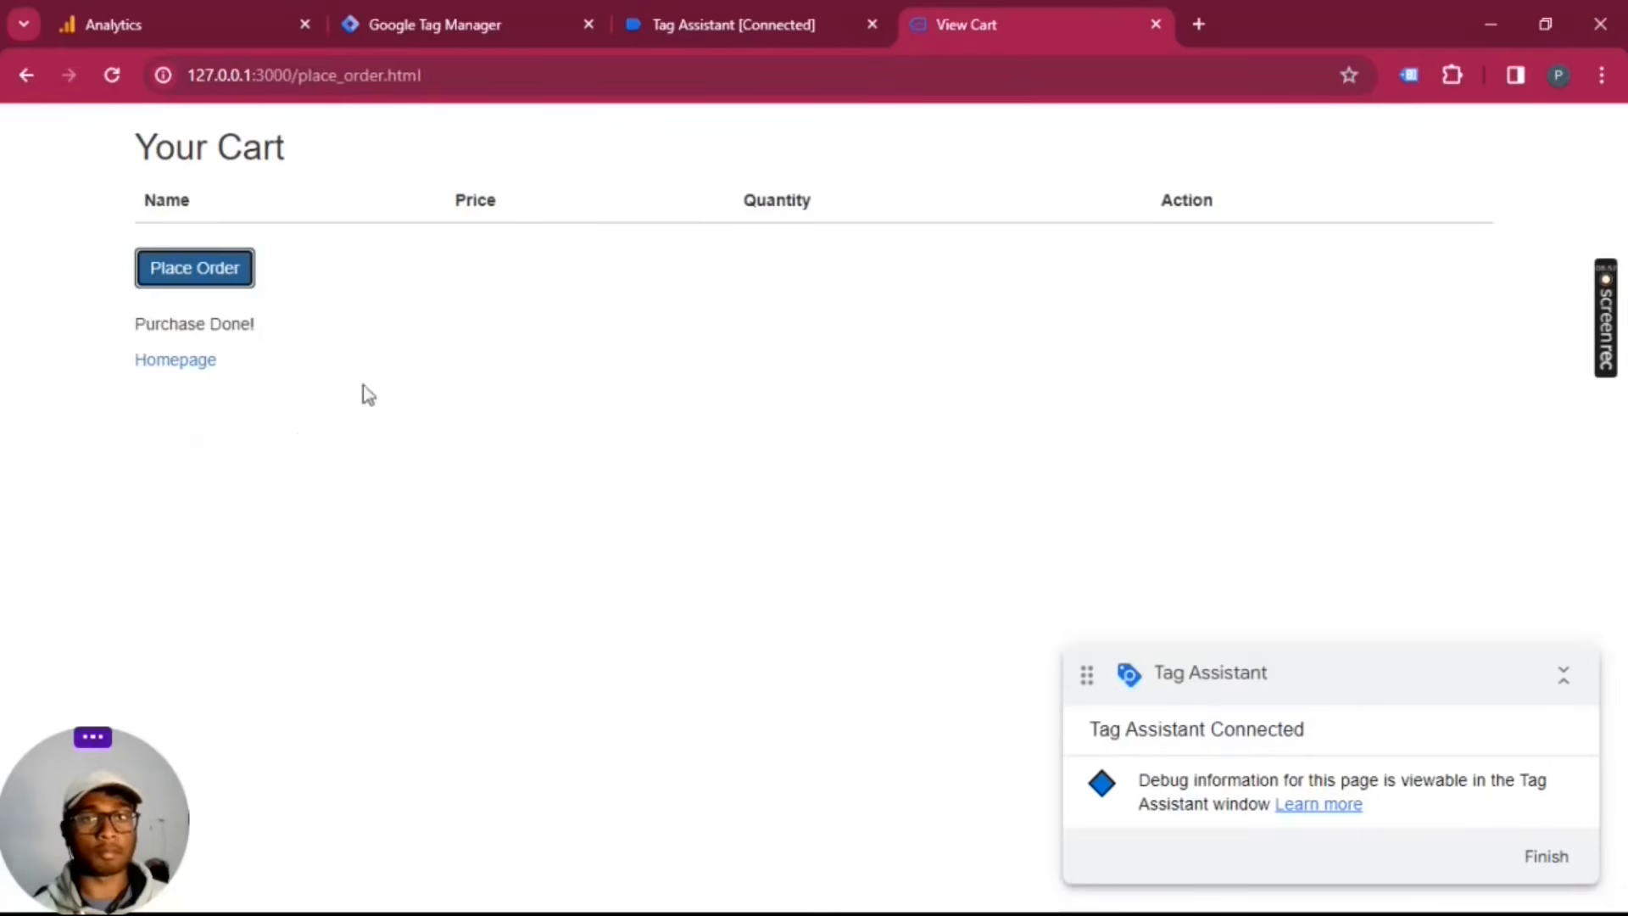
# Step: Check the new events in Tag Assistant, and inspect the view_cart event's user_id user property in Google Analytics DebugView
pyautogui.click(725, 8)
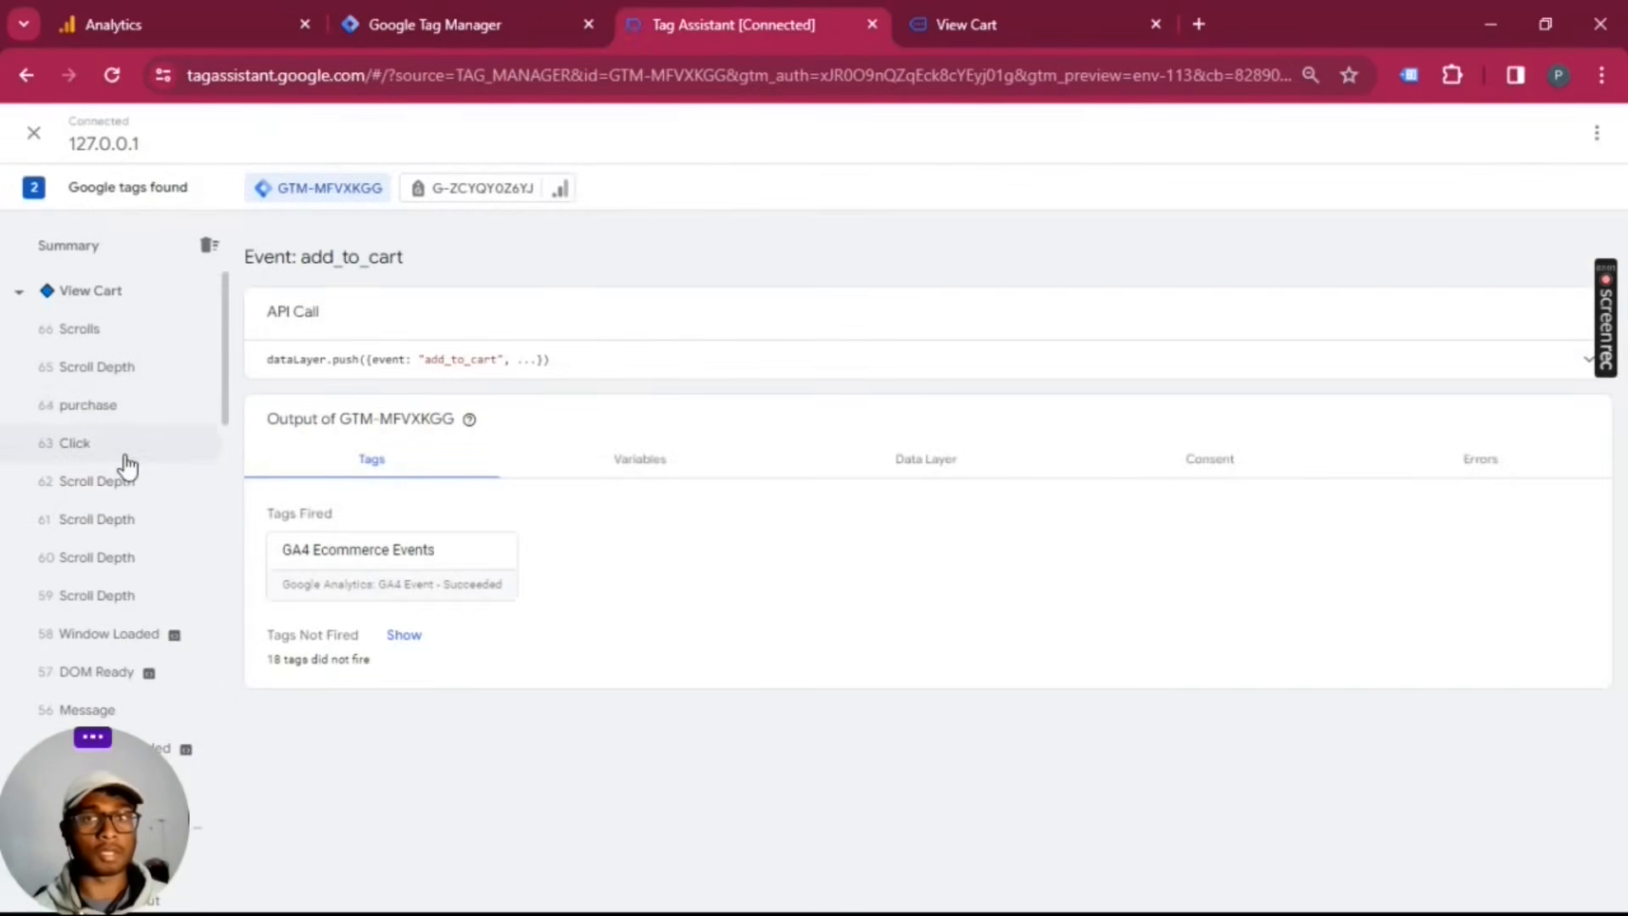
pyautogui.click(272, 17)
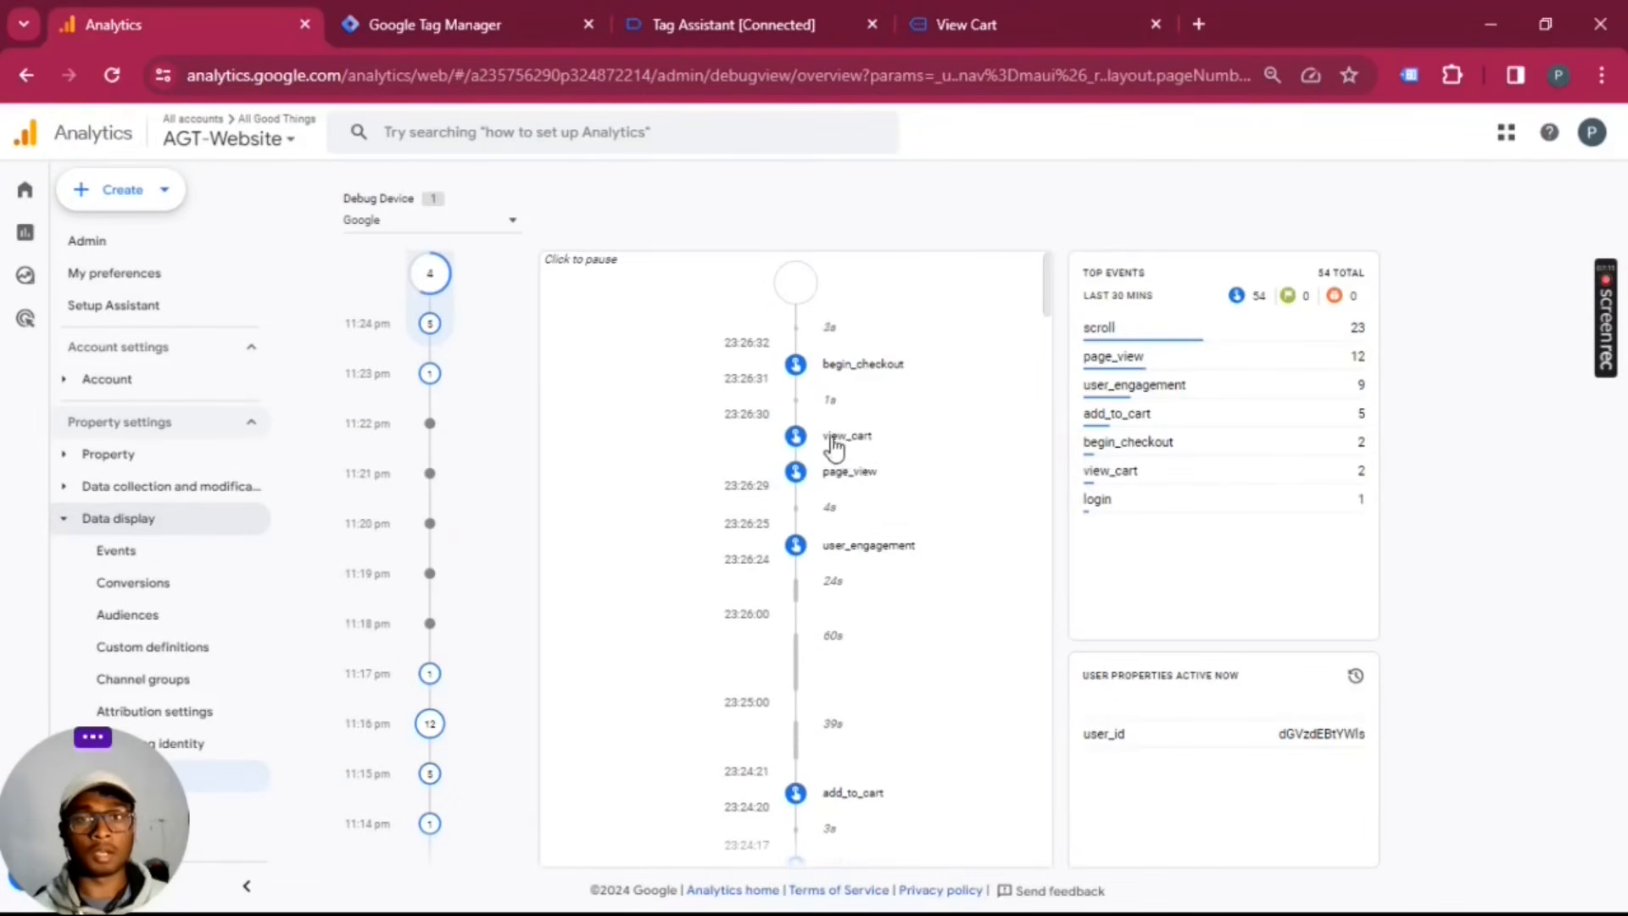
pyautogui.click(835, 439)
pyautogui.click(910, 337)
pyautogui.click(815, 372)
pyautogui.moveTo(790, 404); pyautogui.dragTo(846, 402)
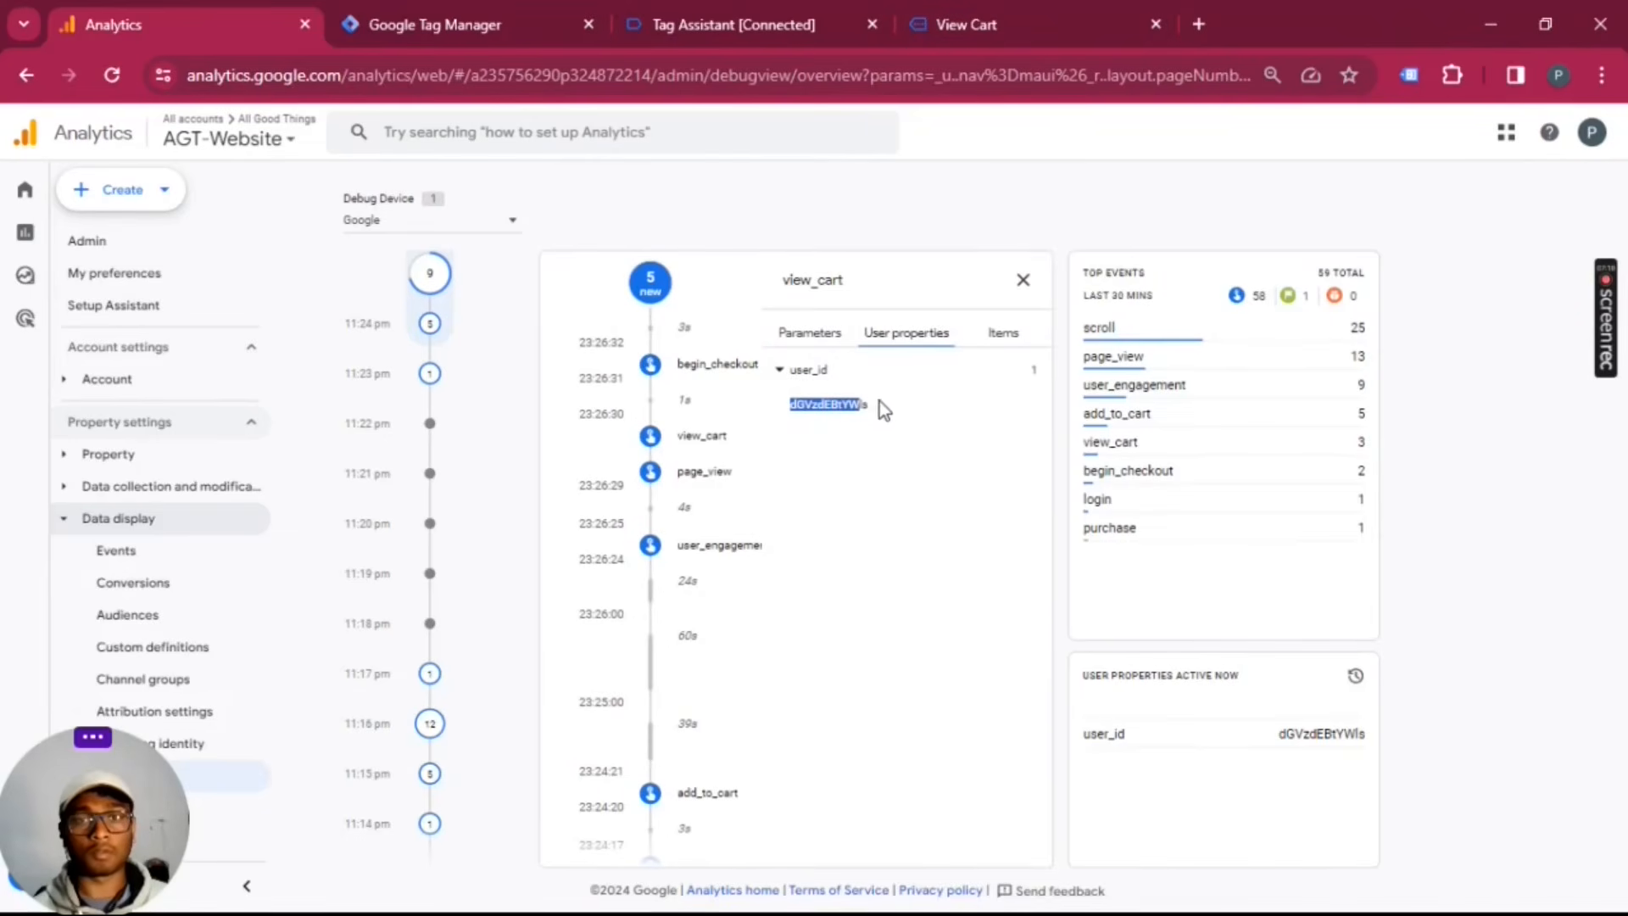
pyautogui.click(1026, 281)
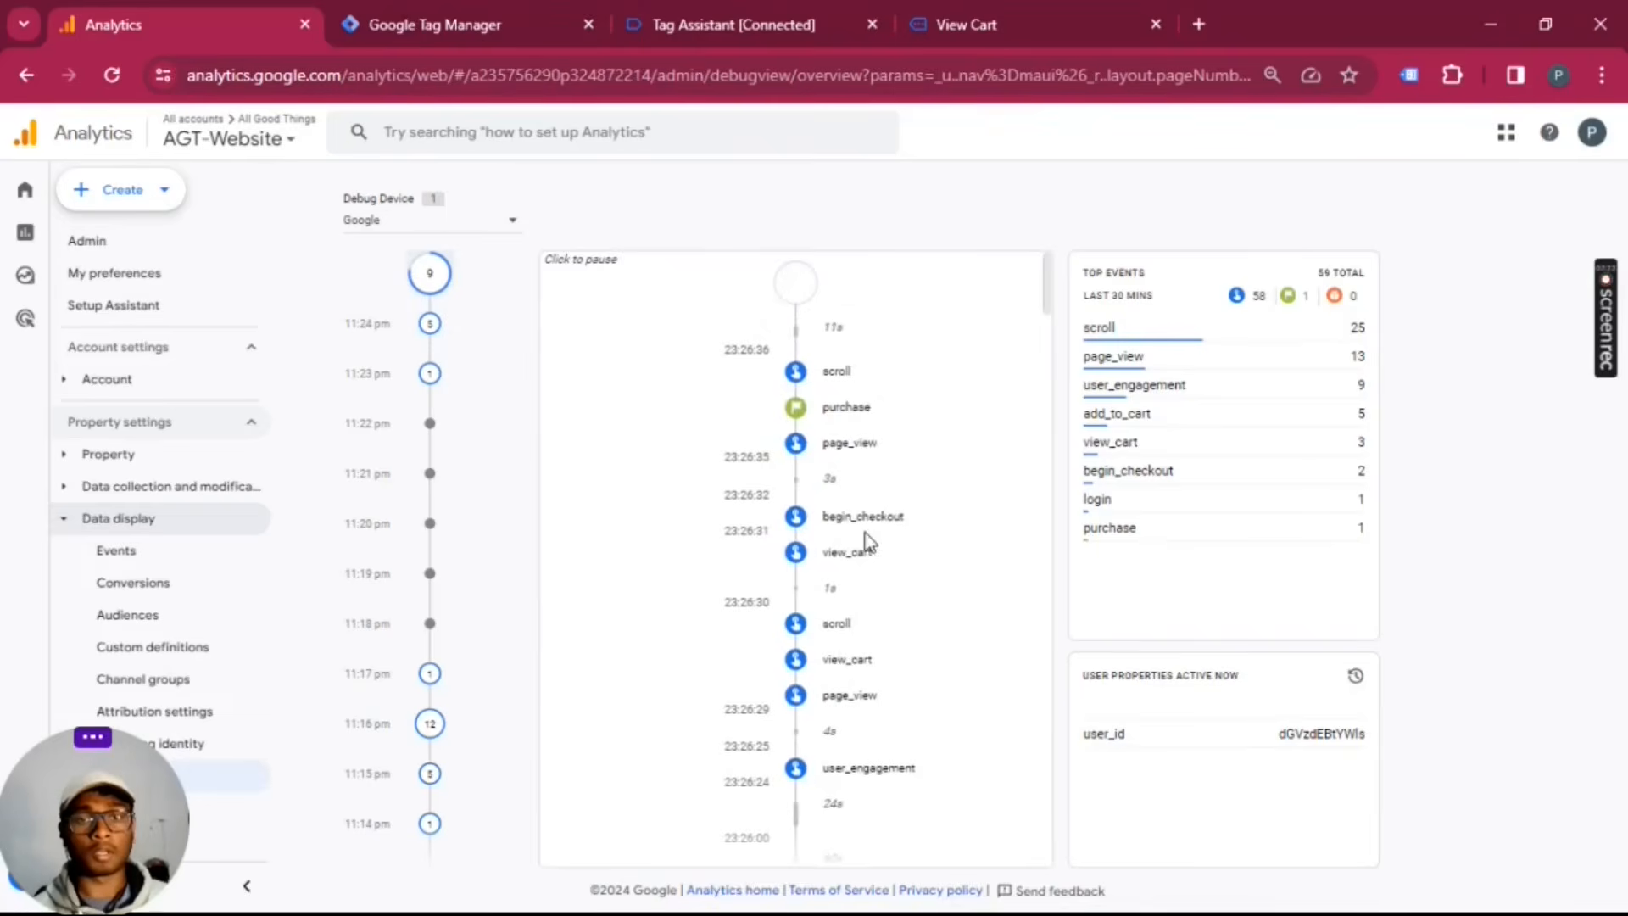
# Step: Inspect the begin_checkout event's user_id user property and the purchase event's parameters in DebugView, closing each event's details
pyautogui.click(861, 517)
pyautogui.click(905, 332)
pyautogui.click(823, 370)
pyautogui.click(1023, 281)
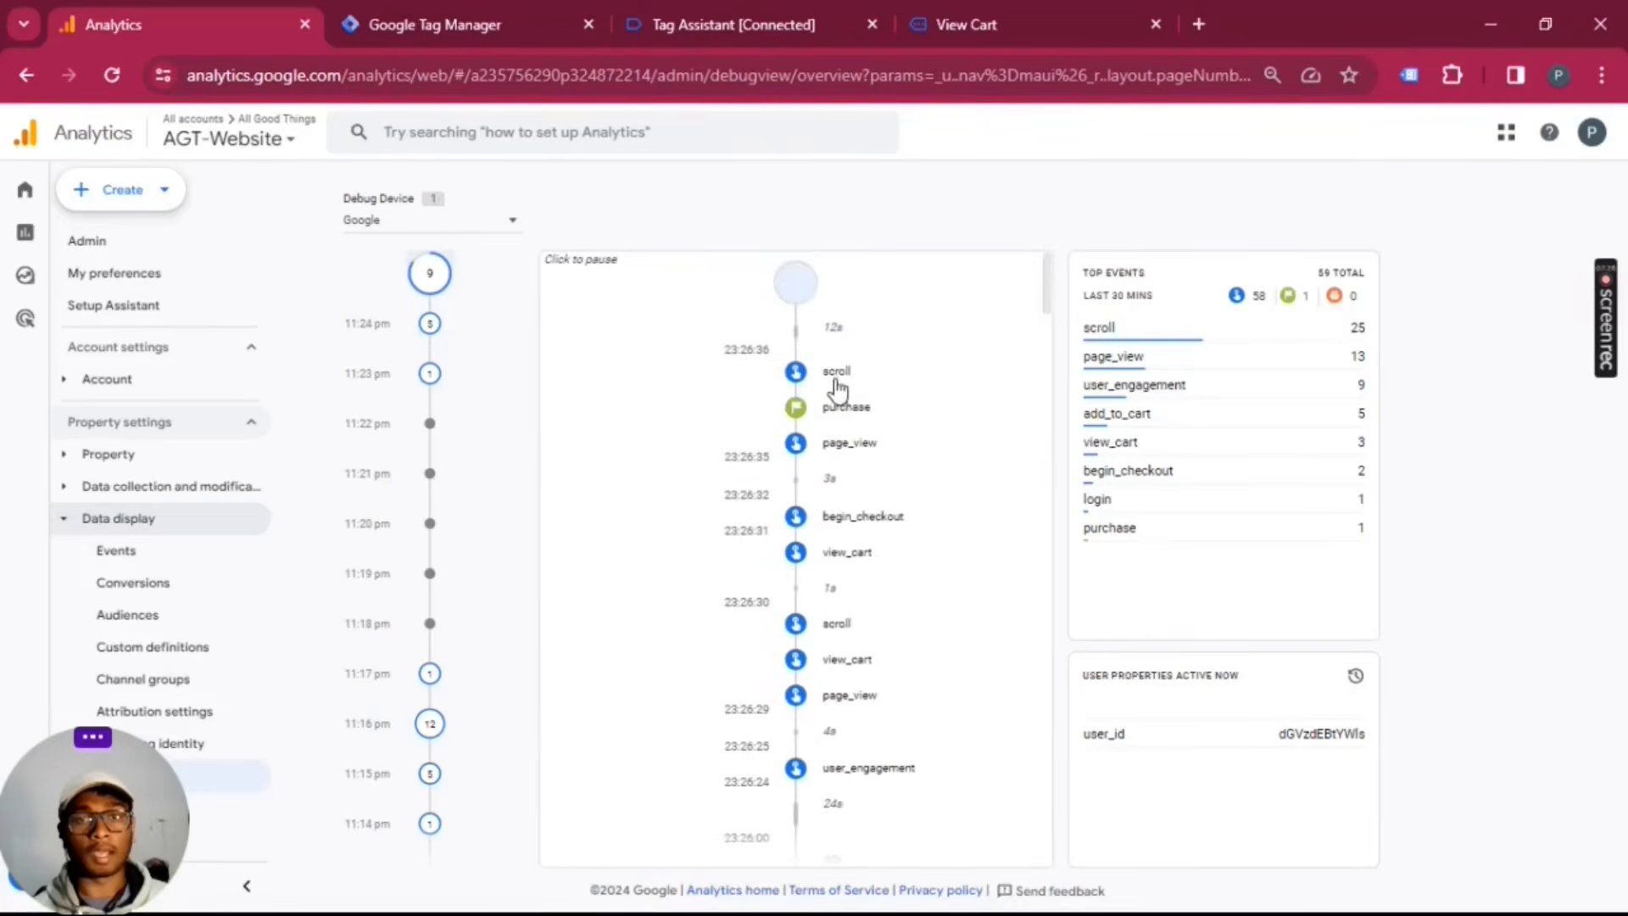
pyautogui.click(869, 417)
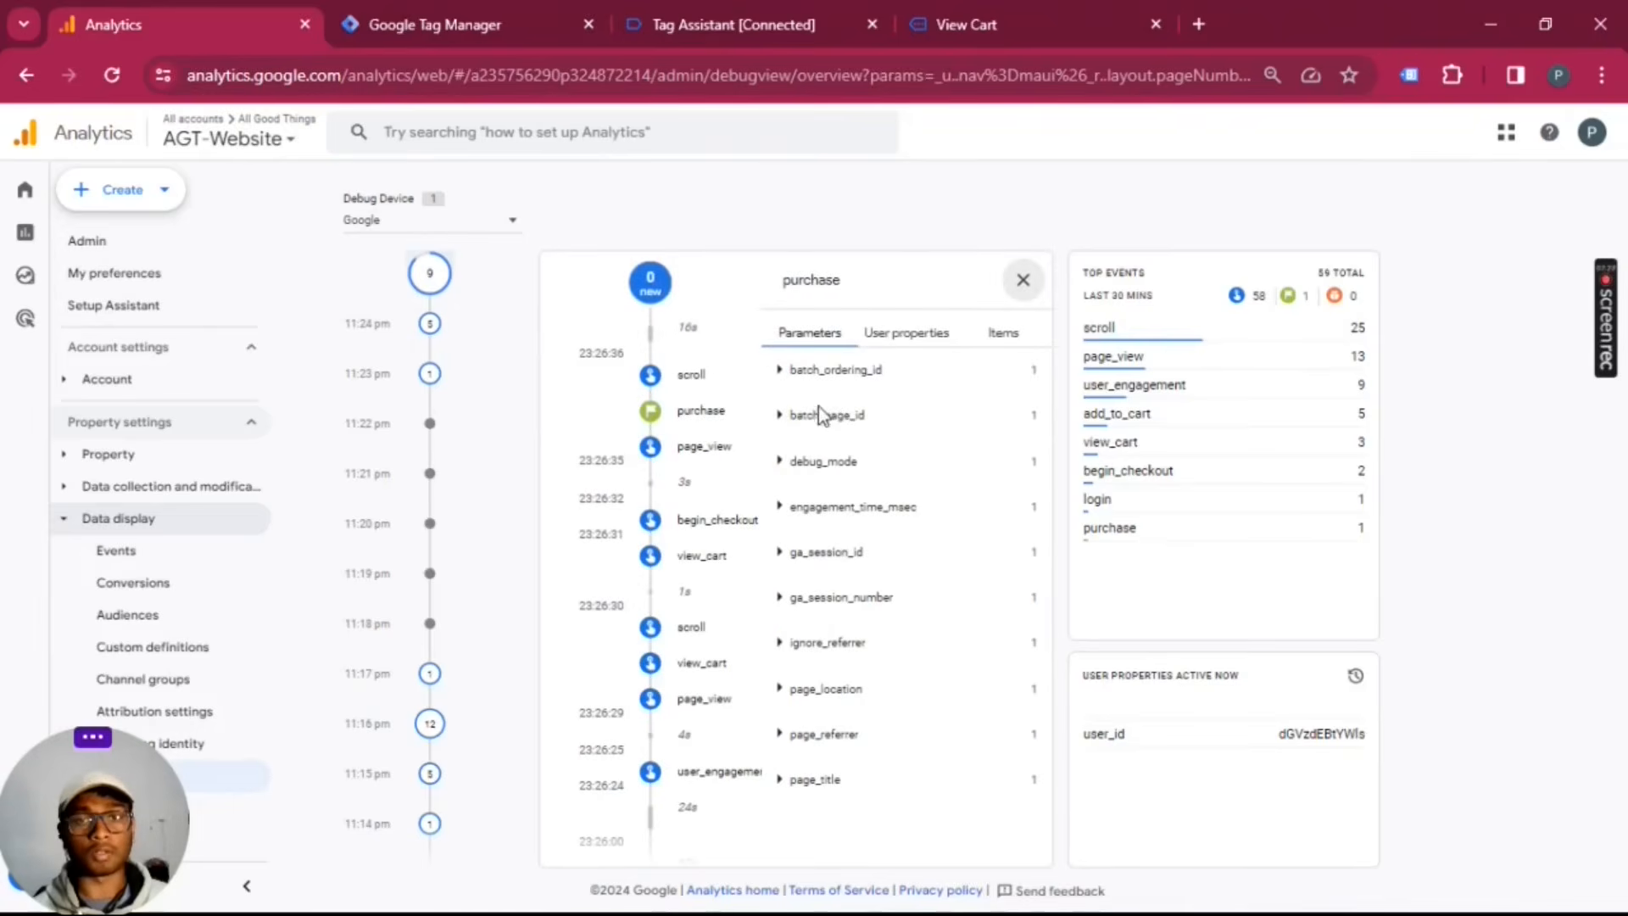
pyautogui.click(1023, 280)
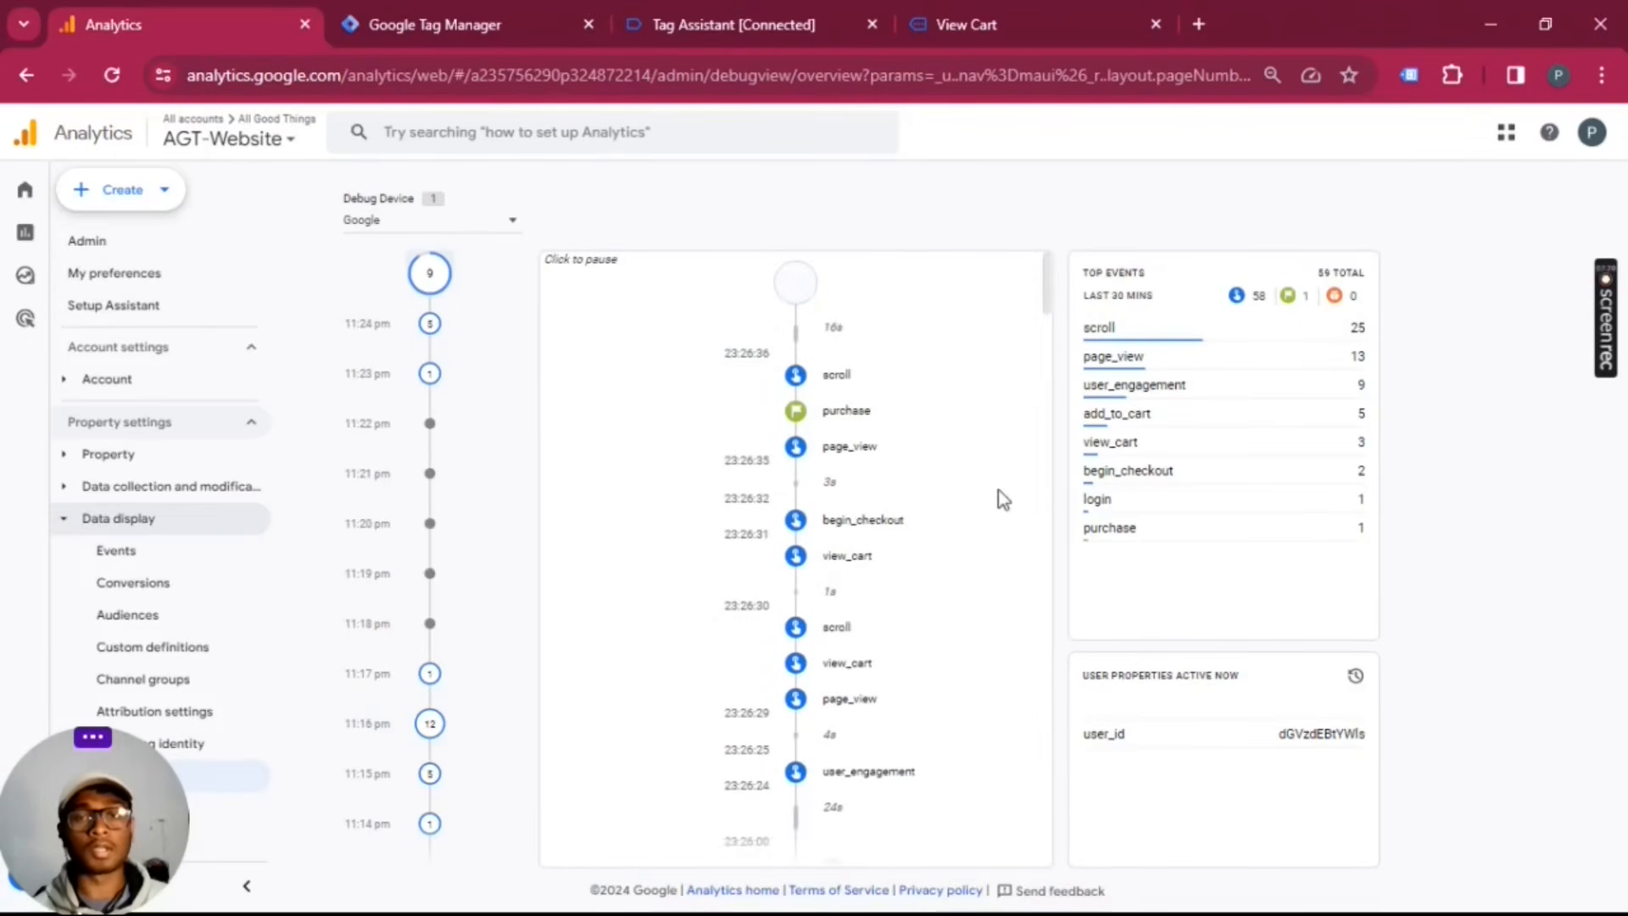
# Step: Revisit the event list in Tag Assistant, and review the Google tag's configuration in Google Tag Manager before closing it
pyautogui.click(731, 20)
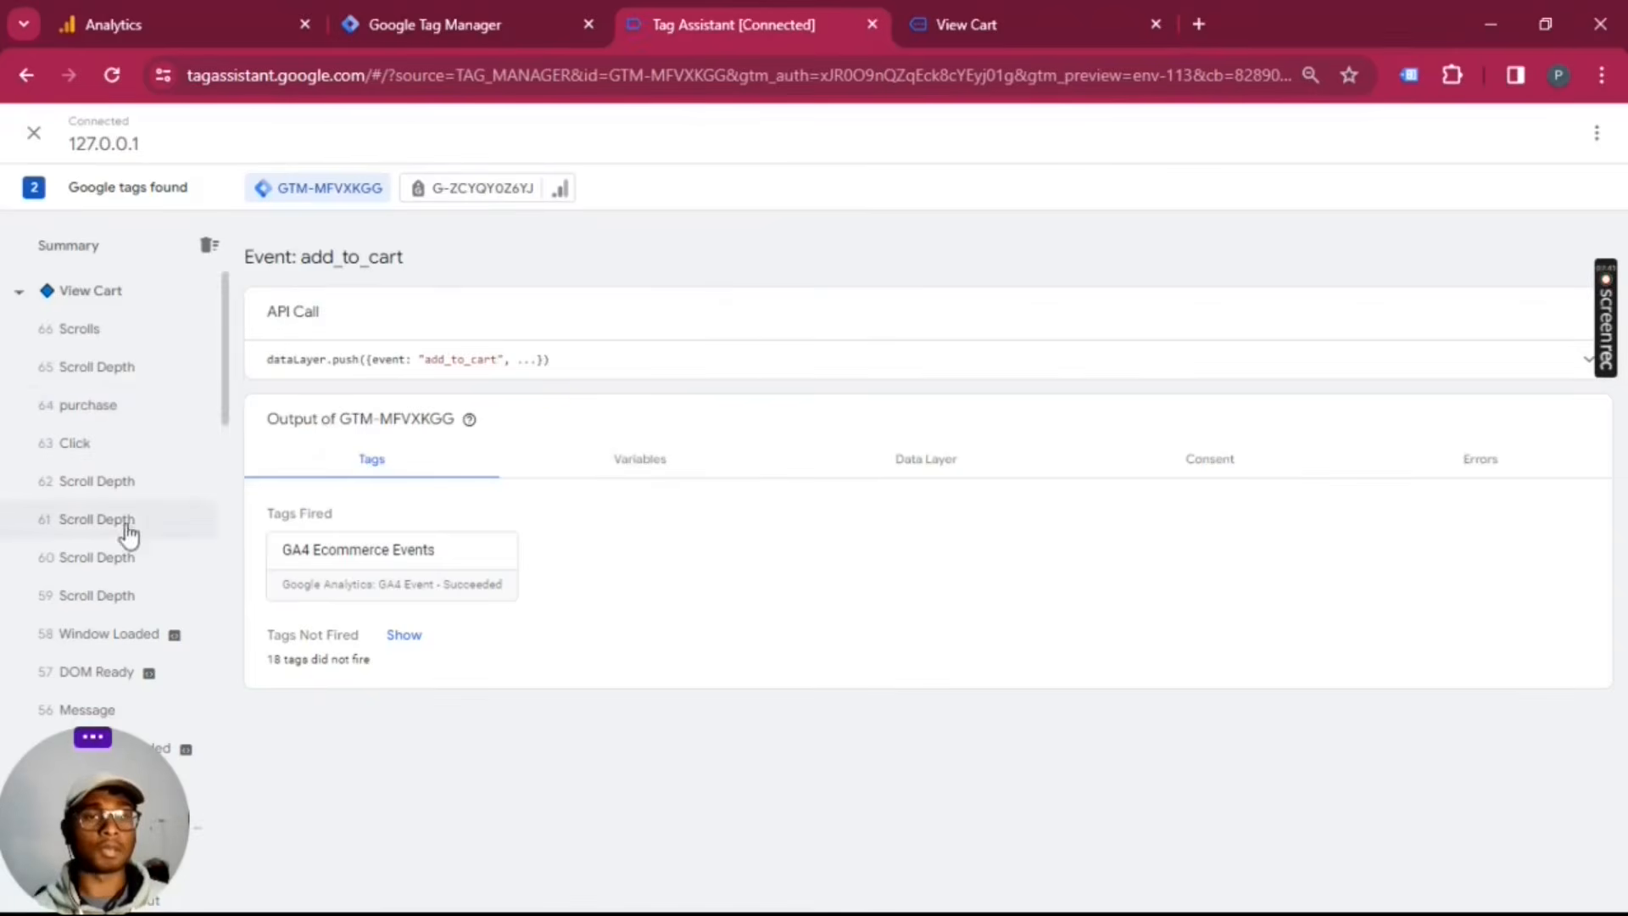
pyautogui.moveTo(95, 818); pyautogui.dragTo(950, 820)
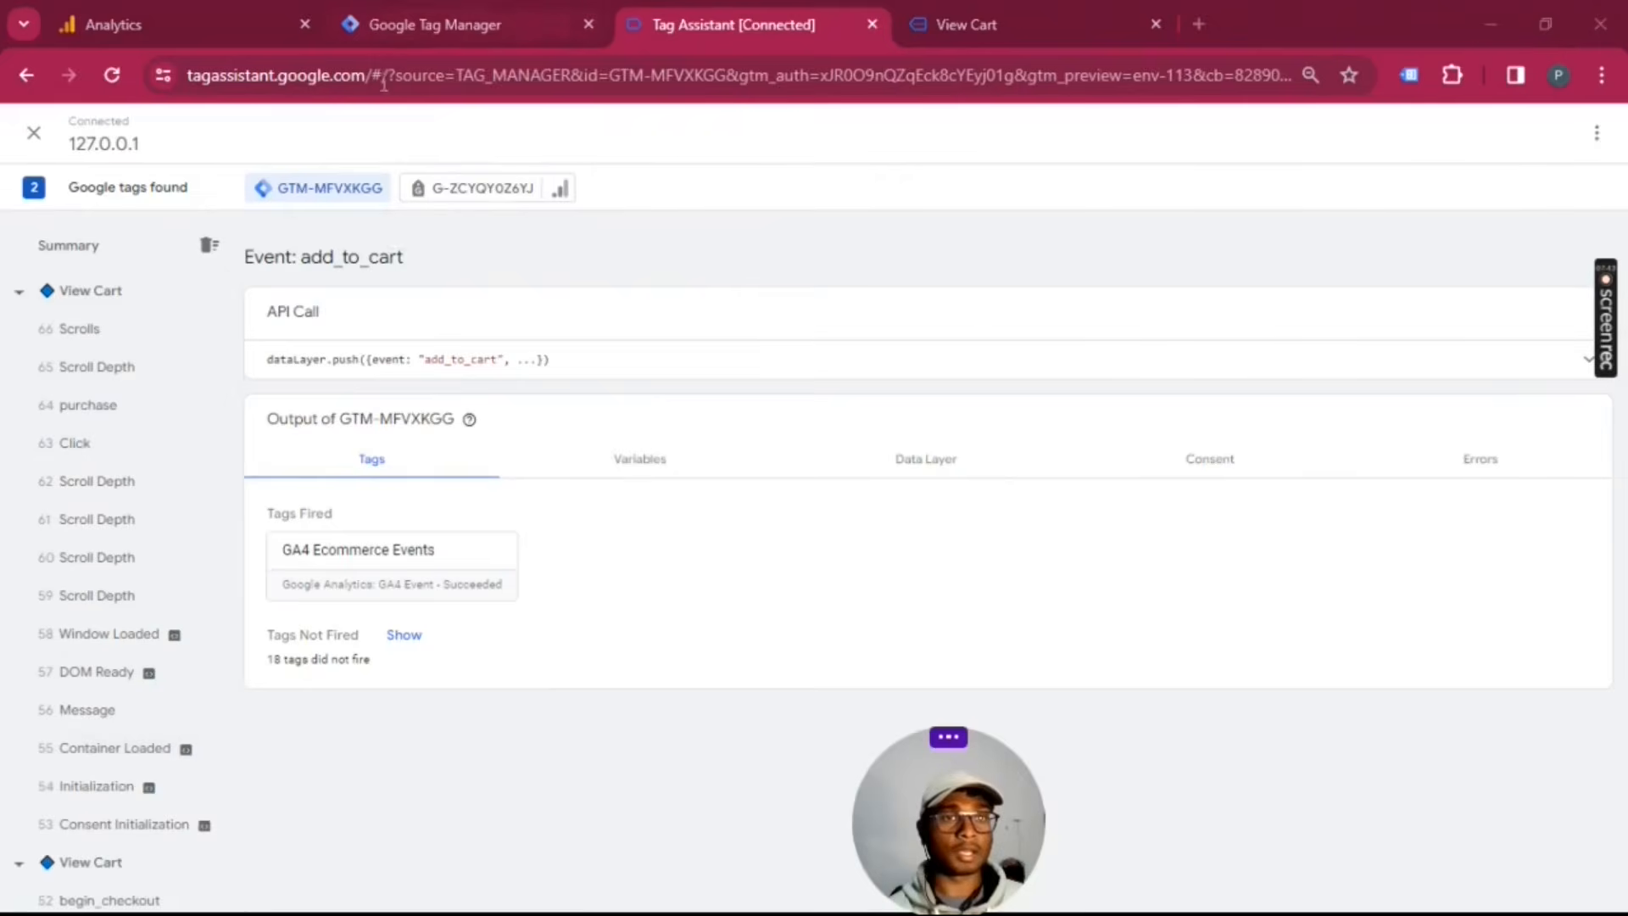
pyautogui.click(552, 24)
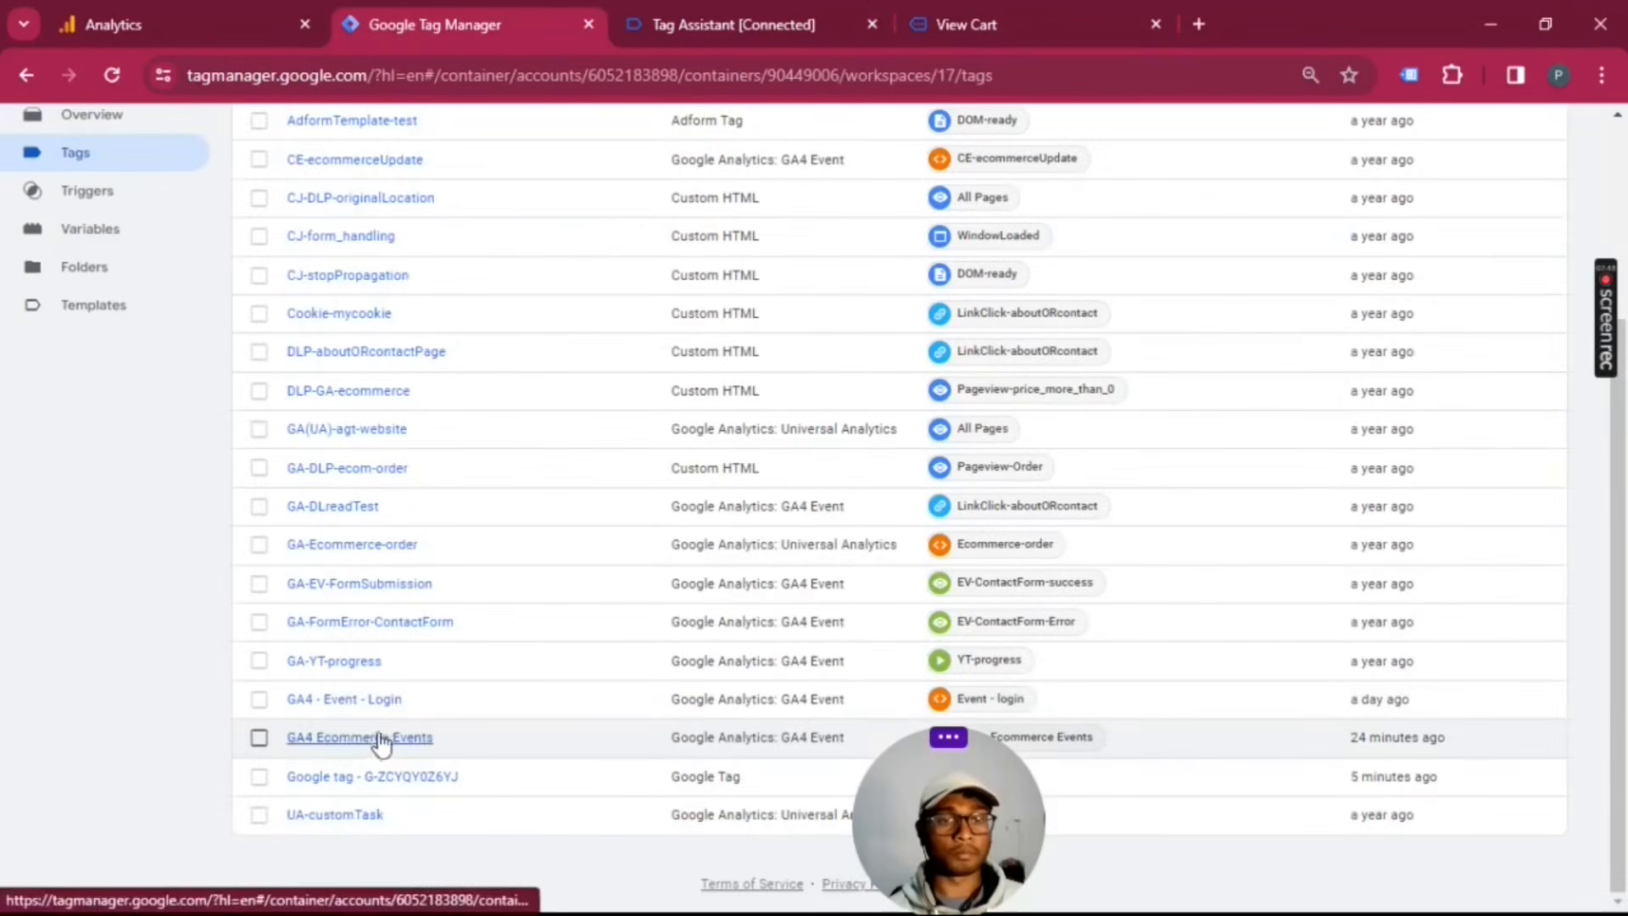
pyautogui.click(373, 777)
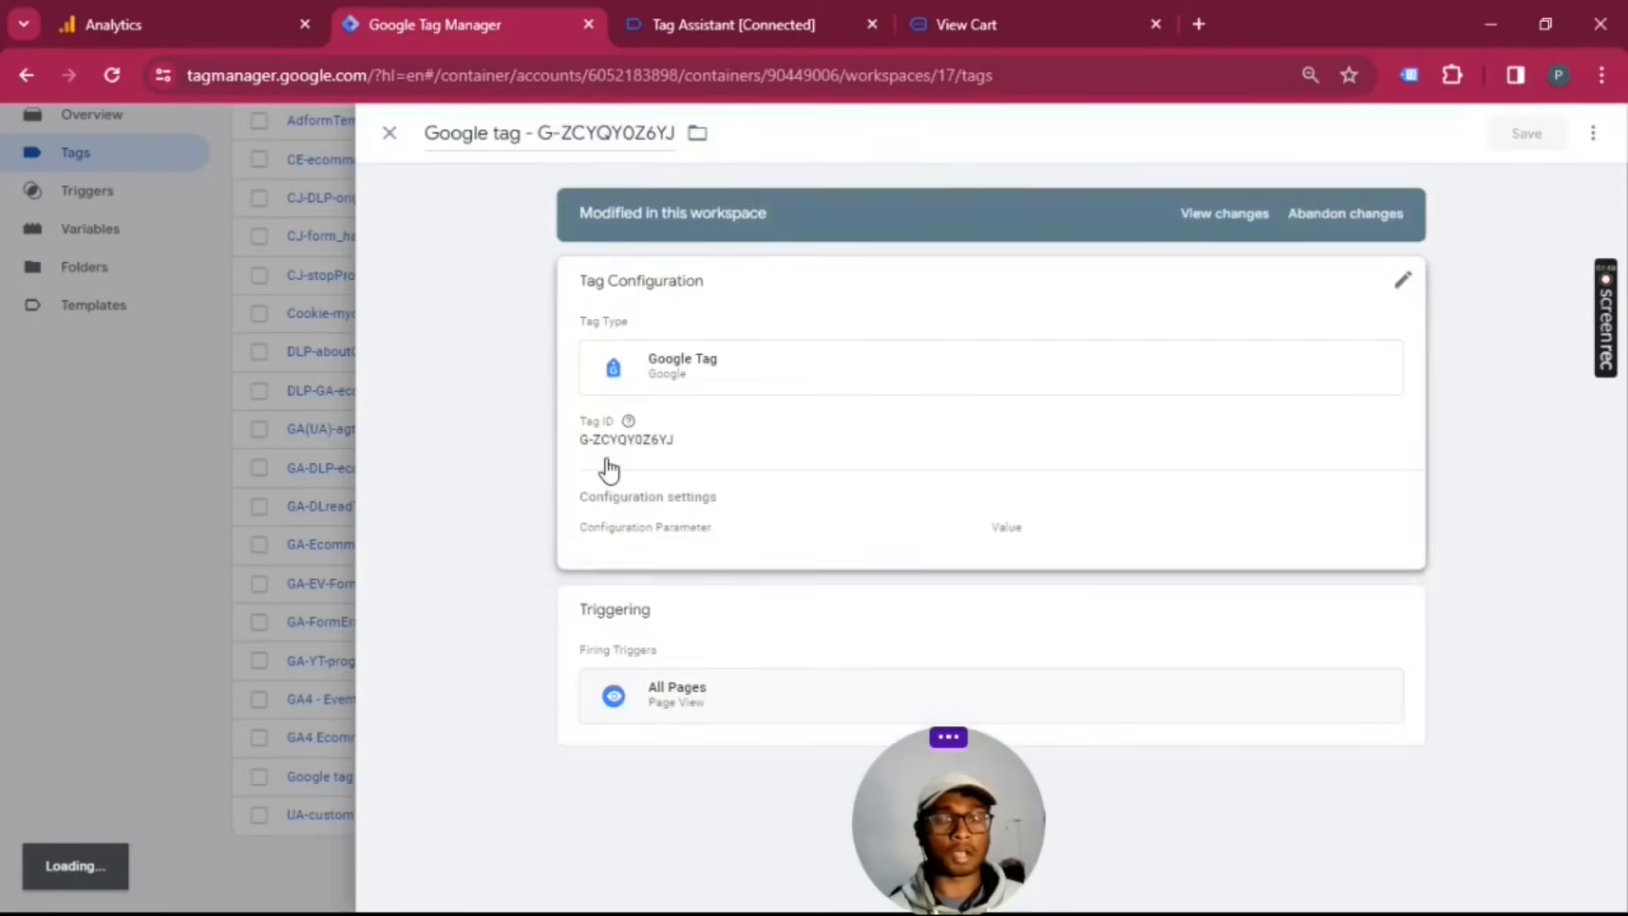
pyautogui.click(389, 133)
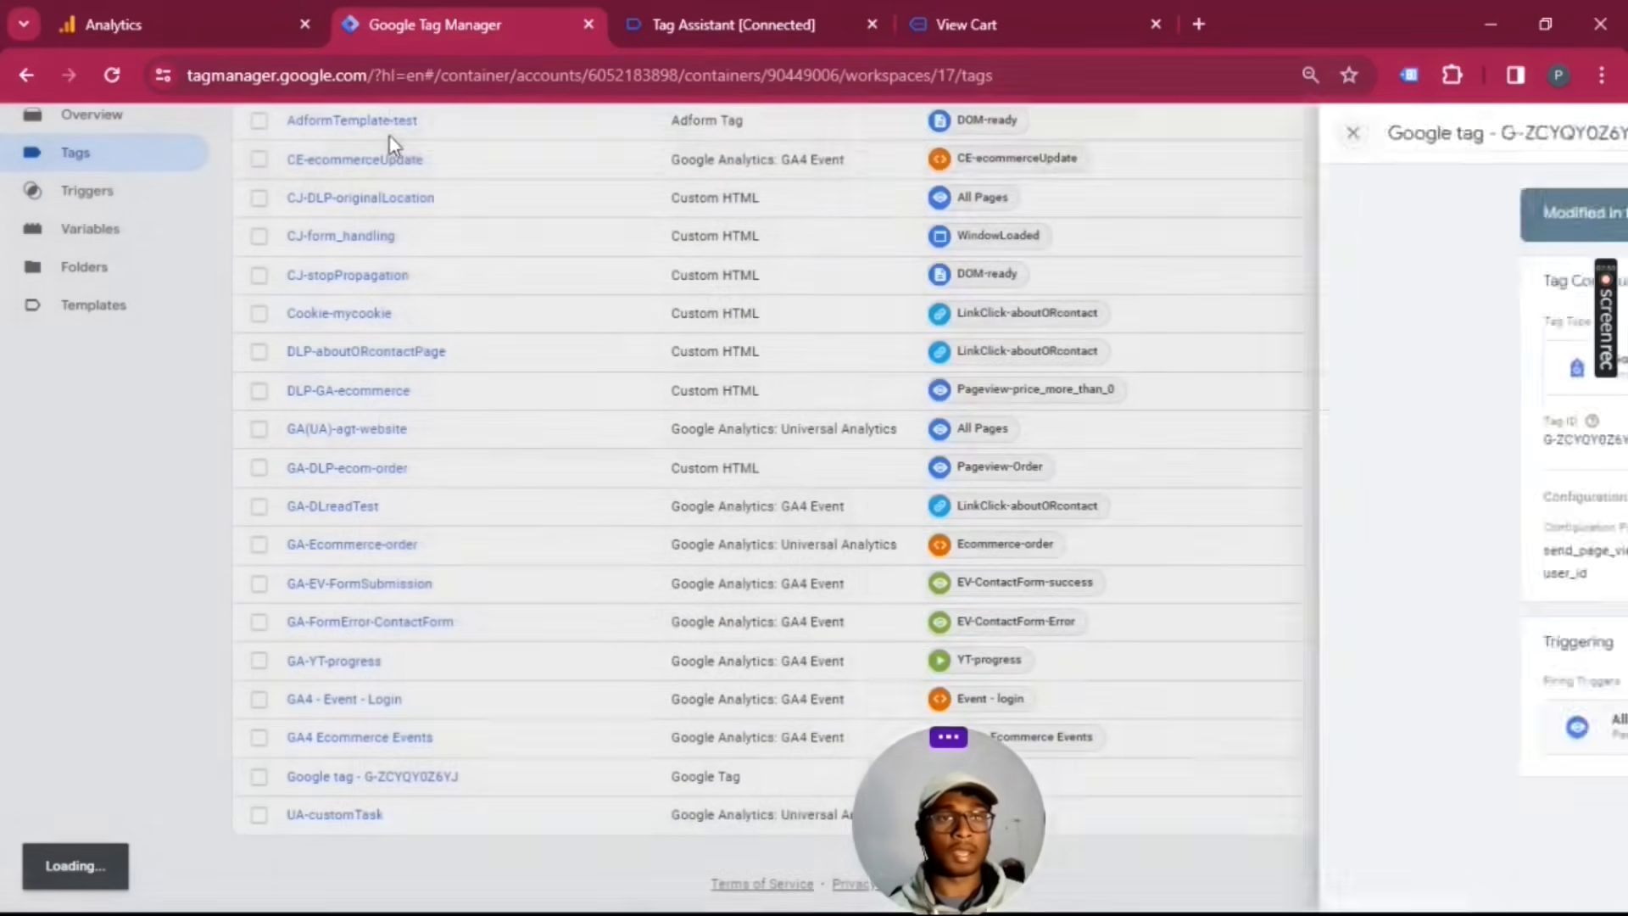
# Step: Recheck DebugView and Tag Assistant, review the Submit Changes form for the Tag Manager workspace, and close it without publishing
pyautogui.click(116, 17)
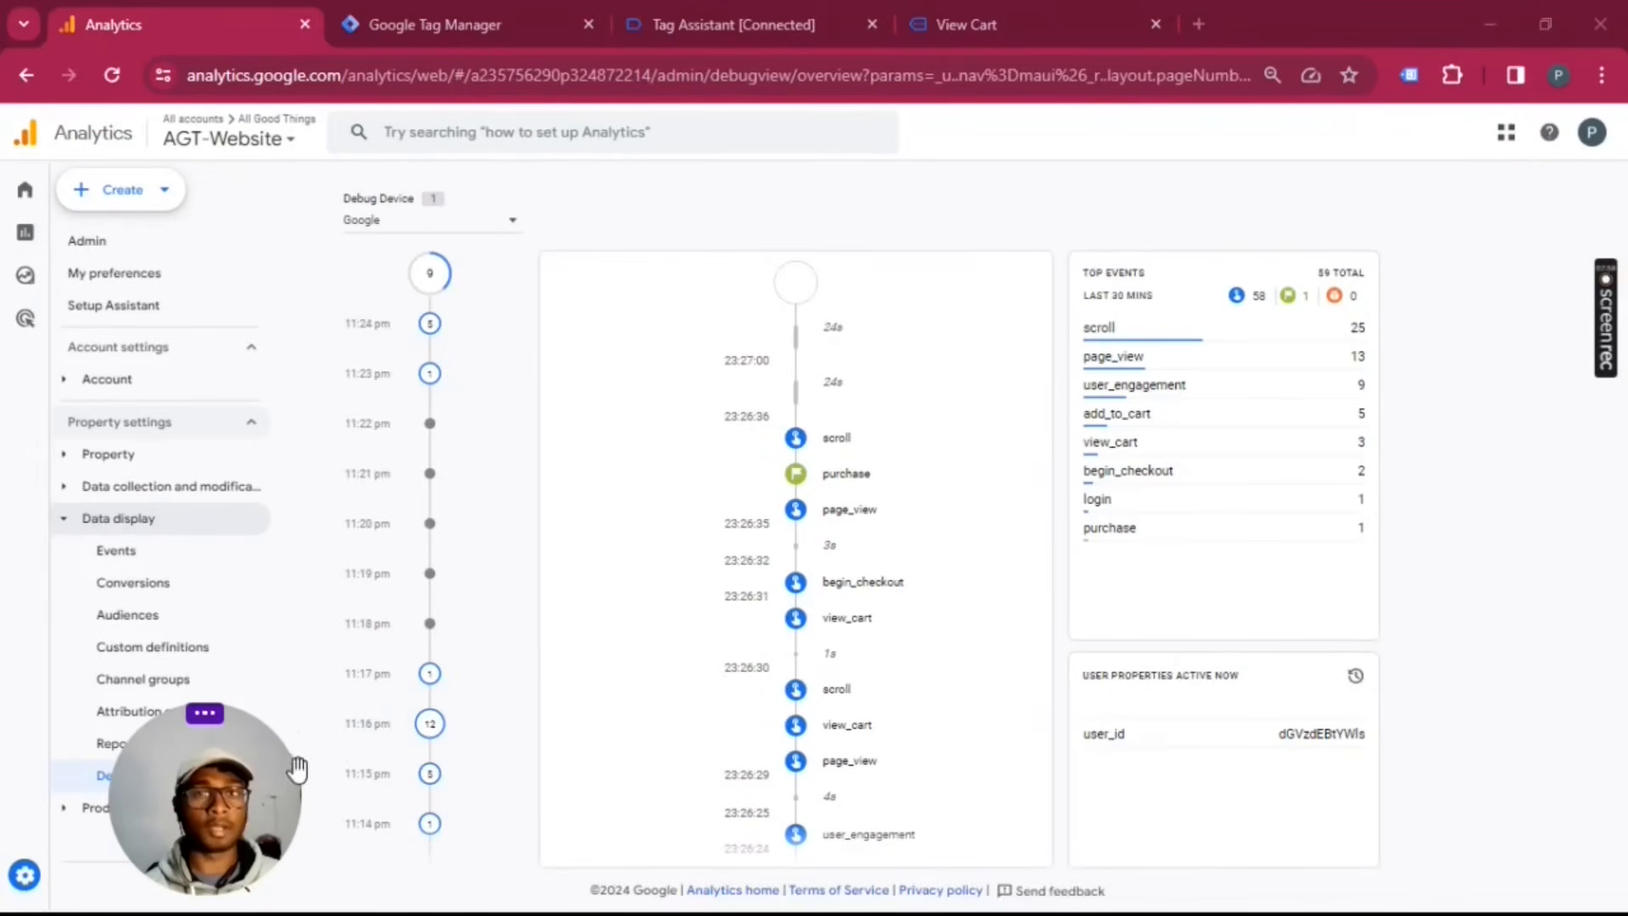
pyautogui.click(738, 23)
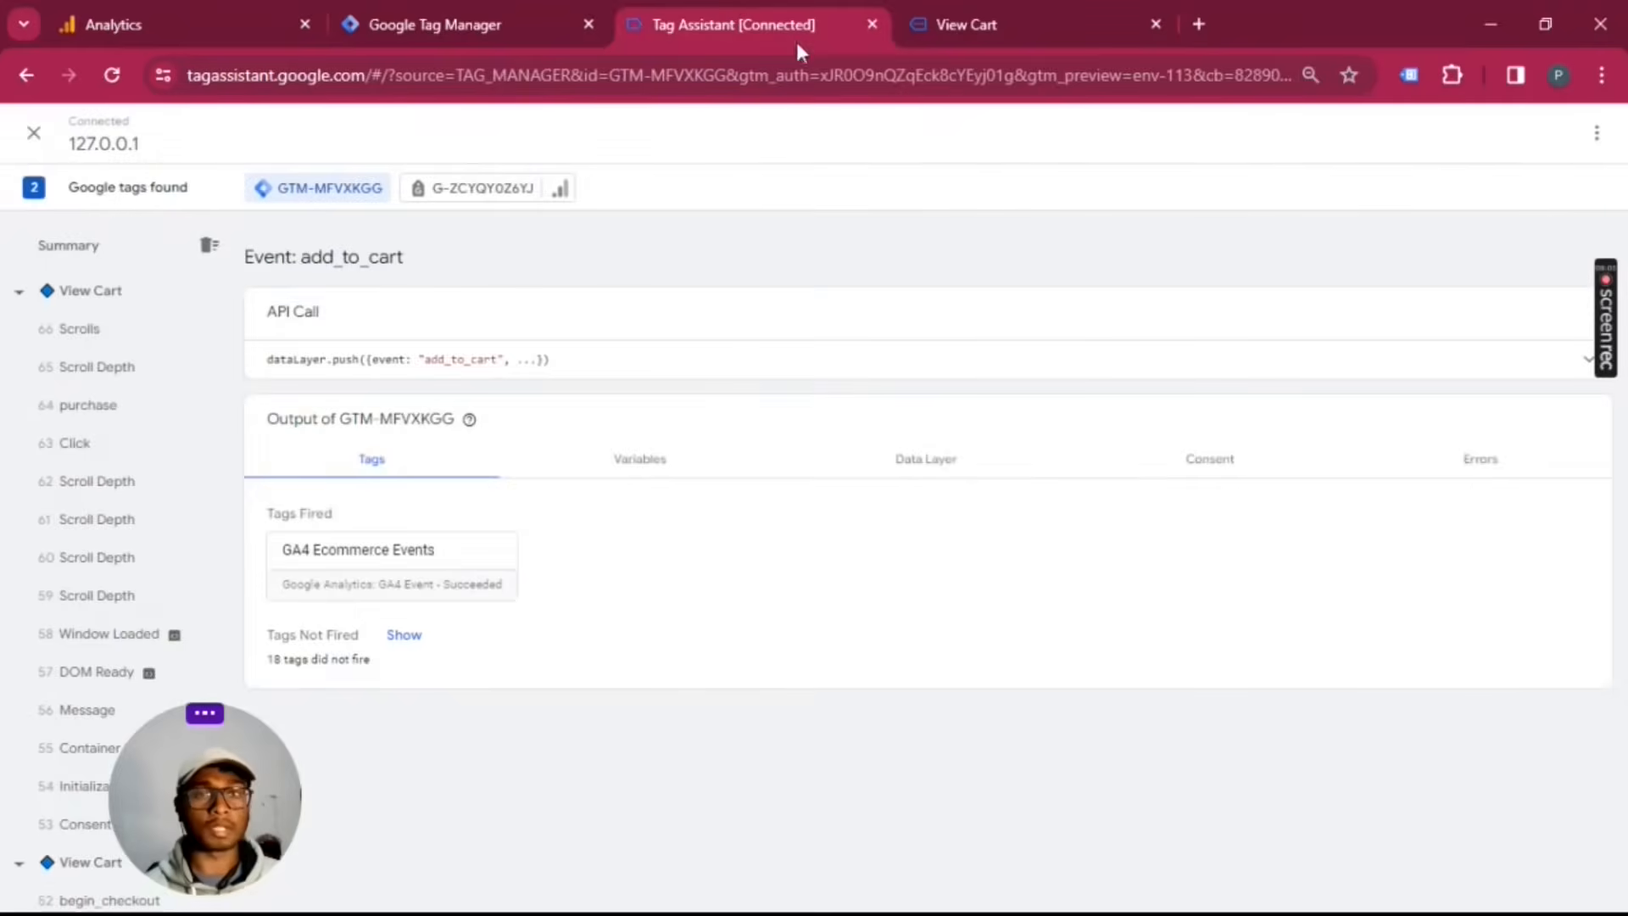
pyautogui.click(475, 24)
pyautogui.scroll(3, 848, 386)
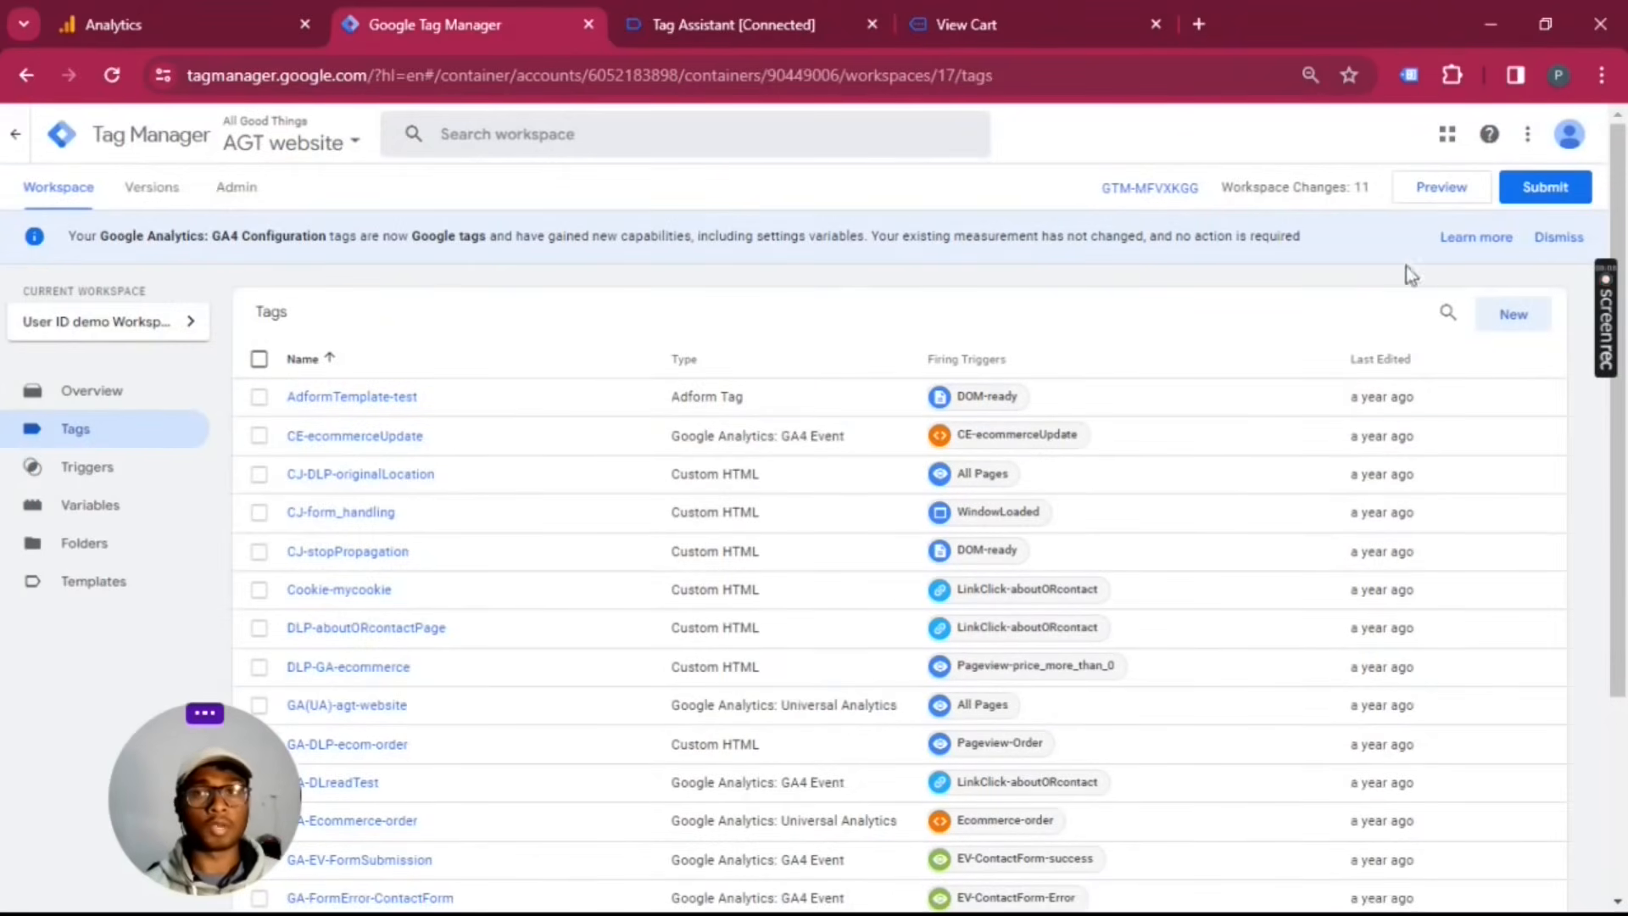
pyautogui.click(1533, 188)
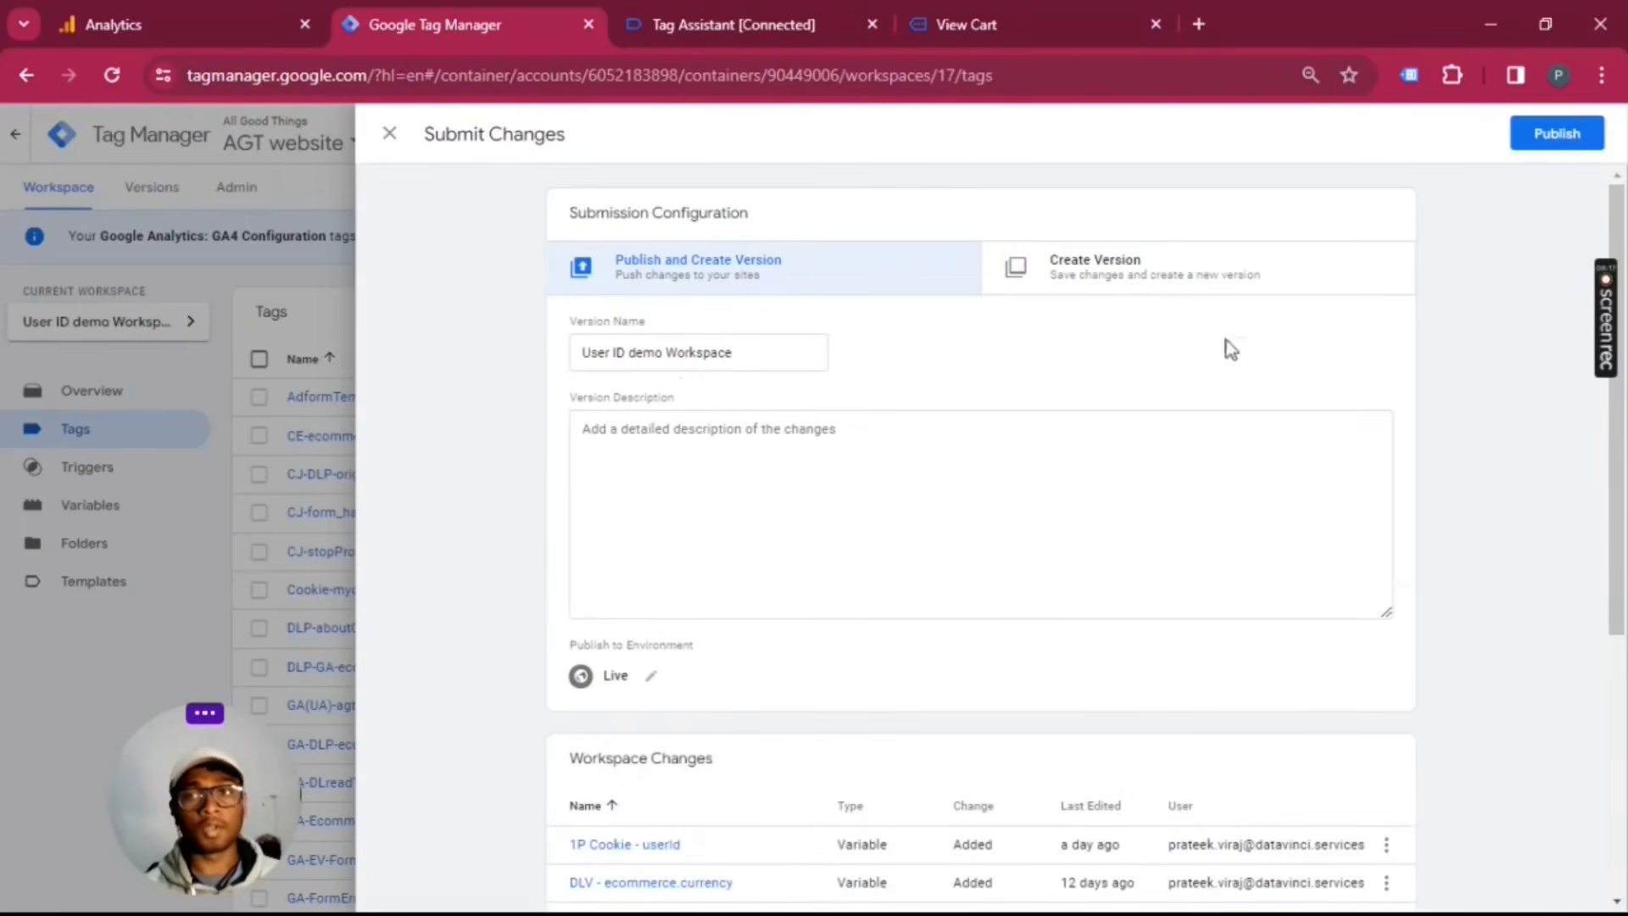
pyautogui.click(389, 134)
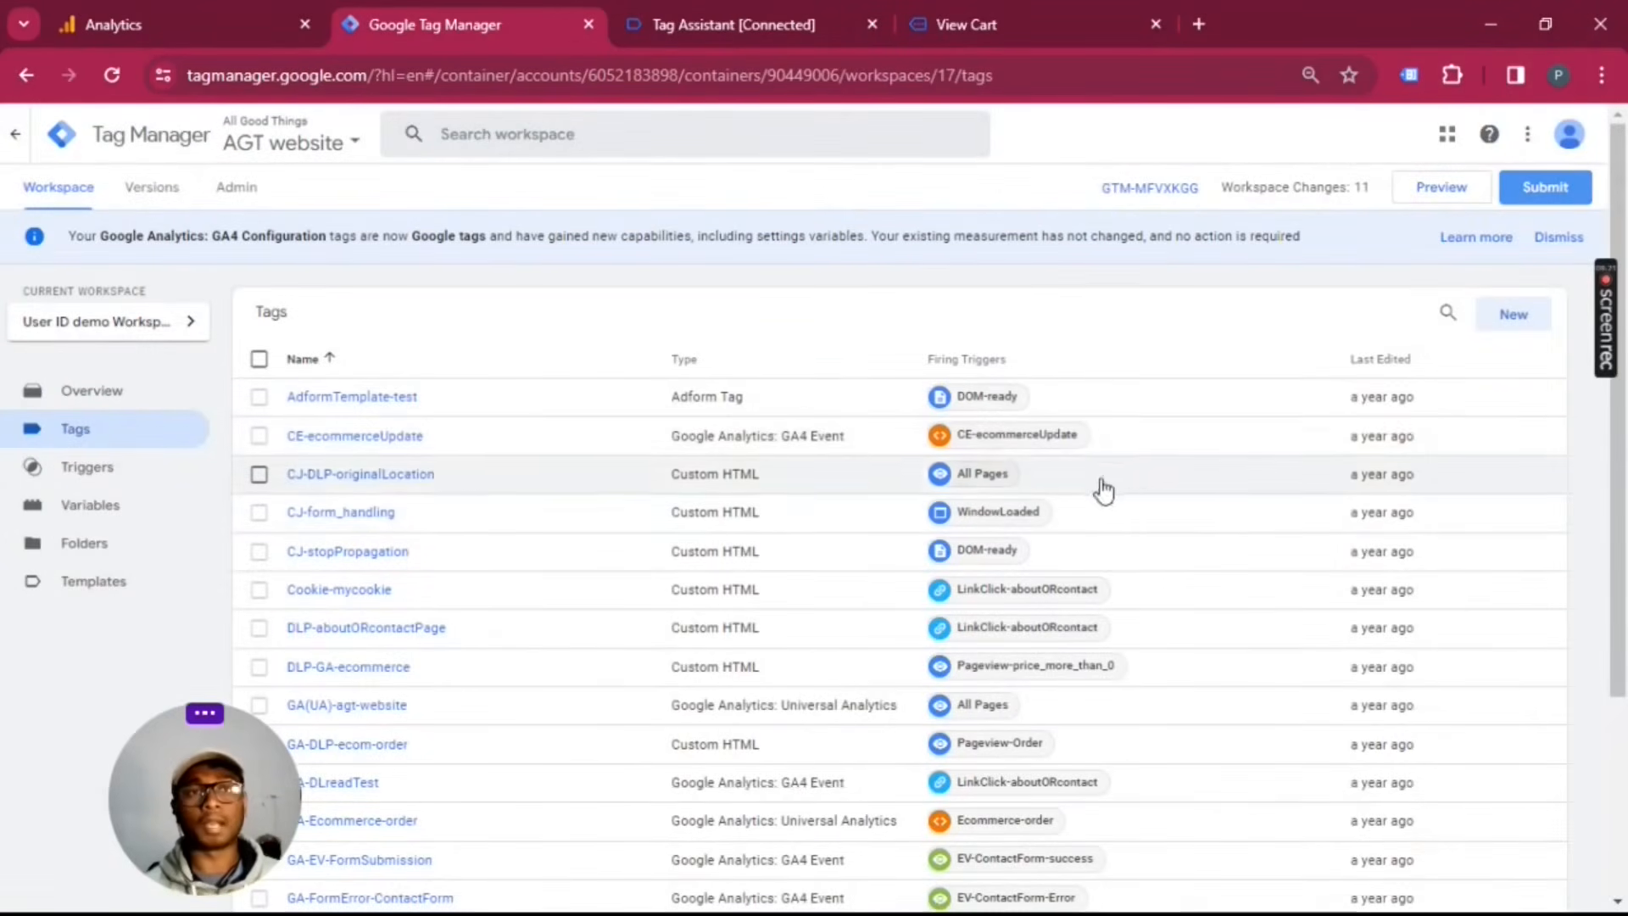